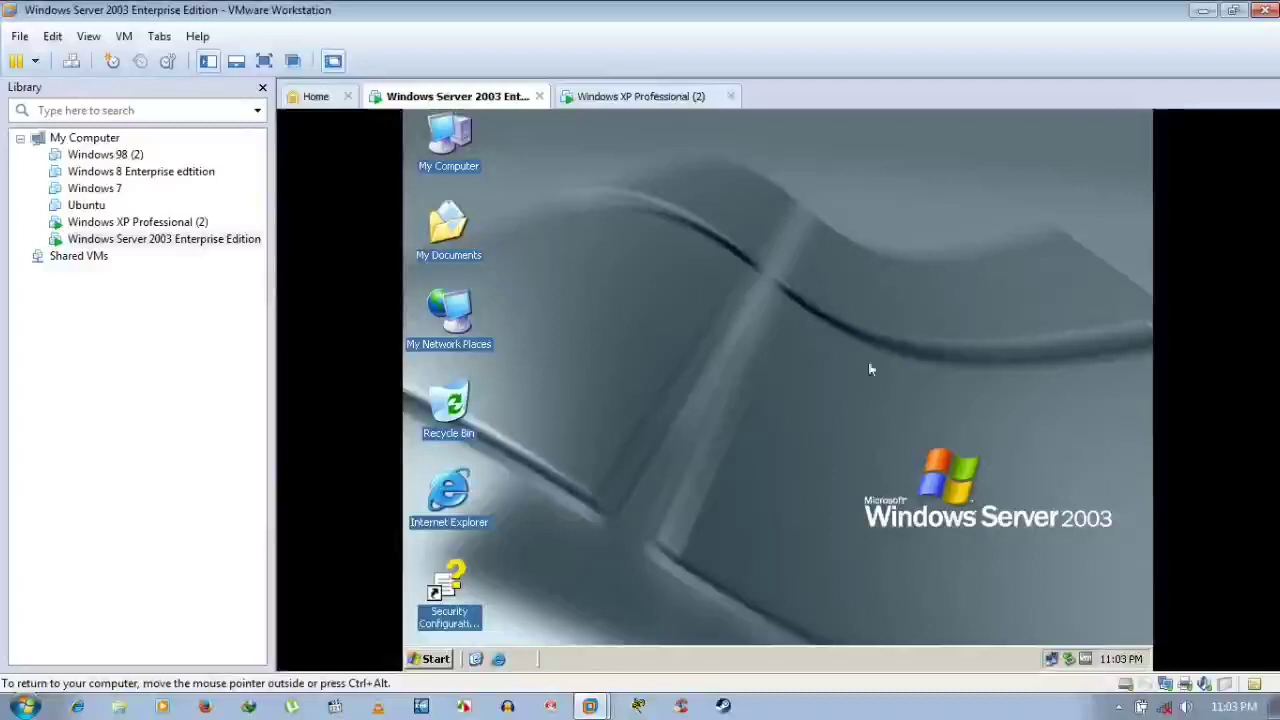
Switch VMware Workstation to the Windows XP Professional (2) virtual machine tab
left_click(665, 96)
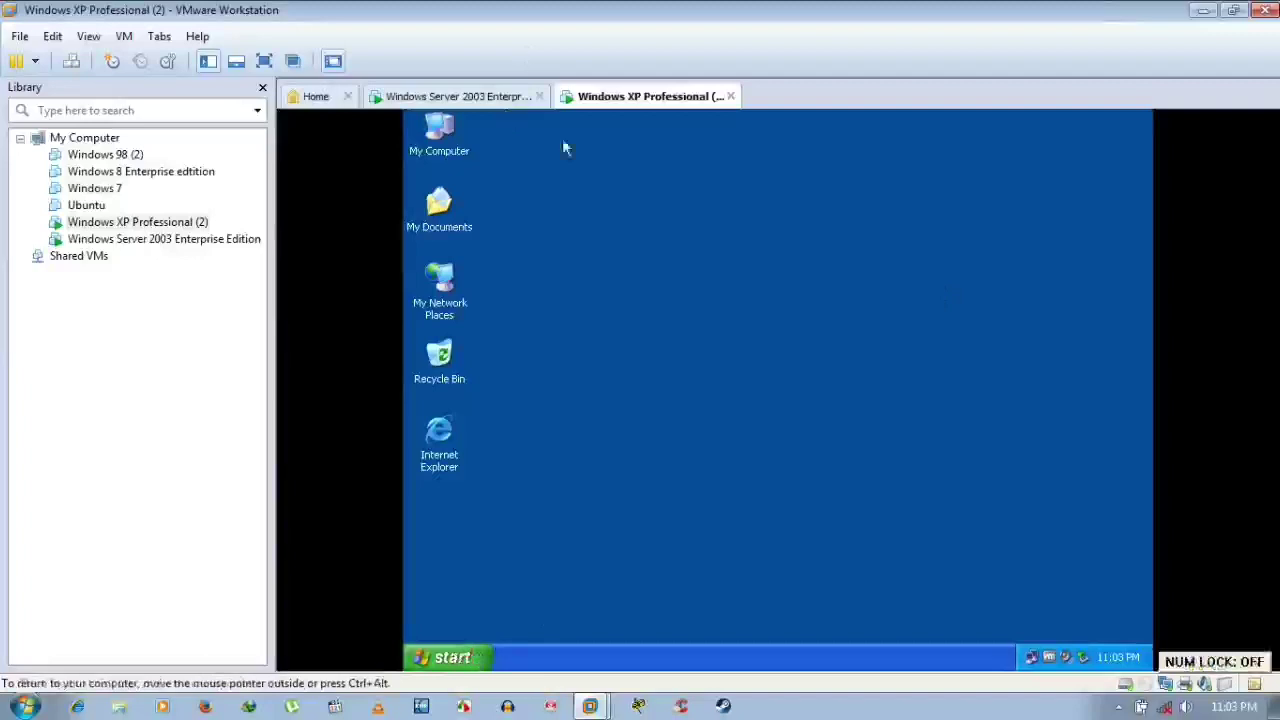
left_click(456, 658)
left_click(460, 659)
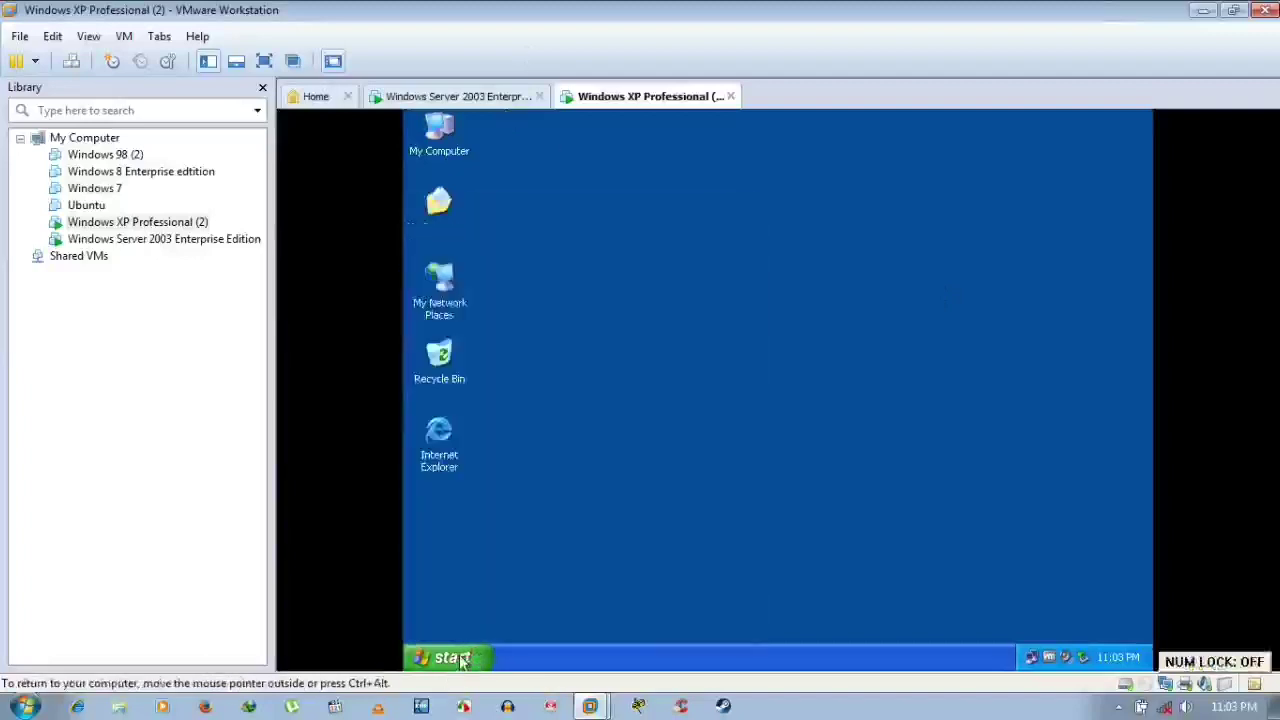
left_click(460, 659)
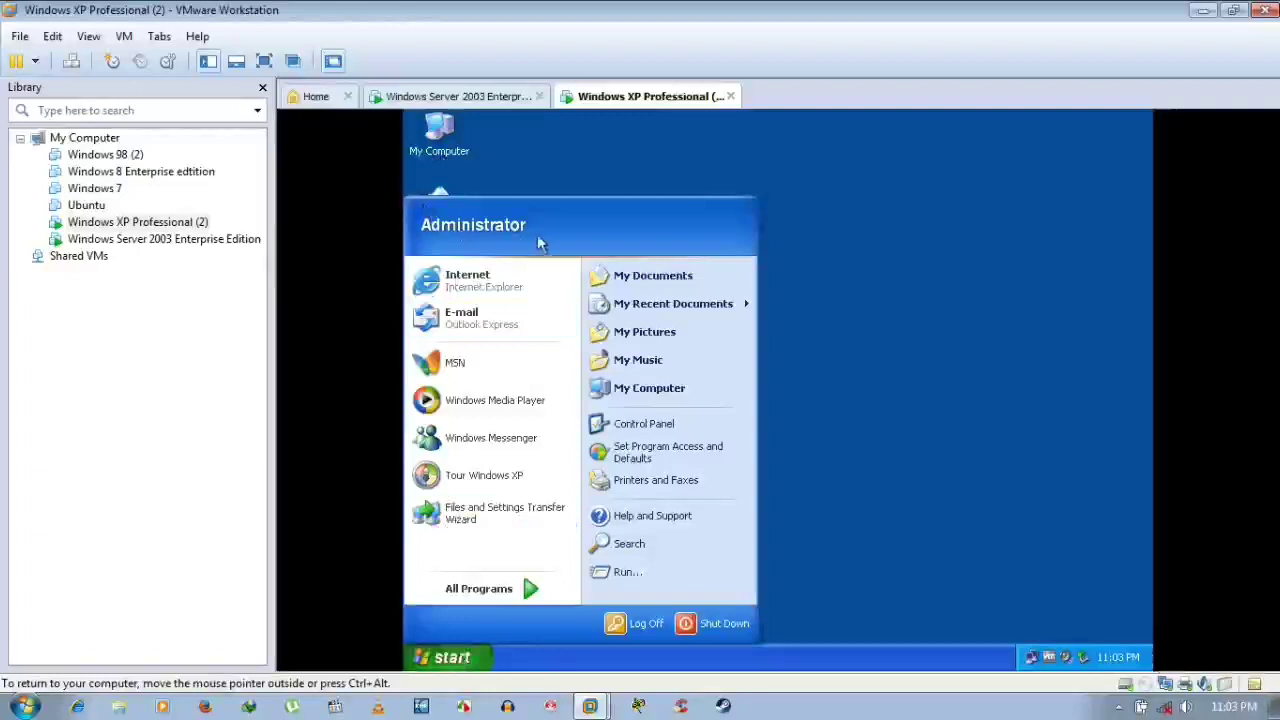
left_click(934, 291)
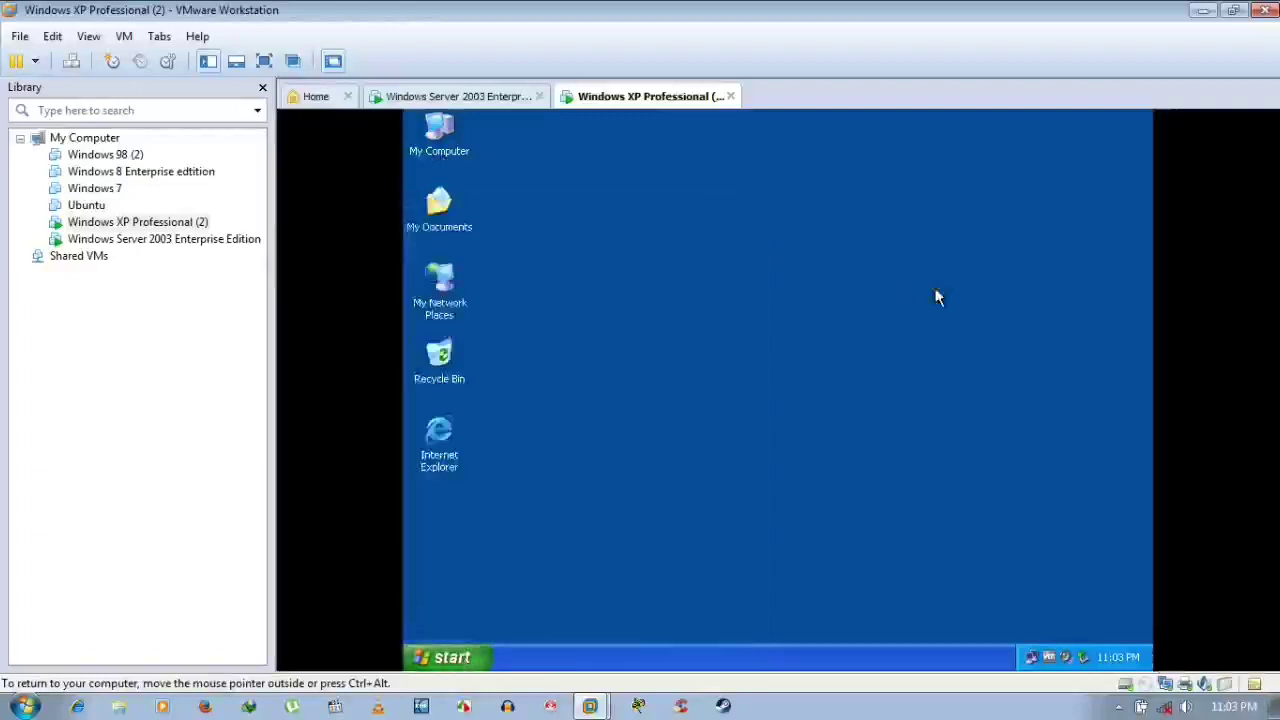
left_click(449, 138)
right_click(451, 143)
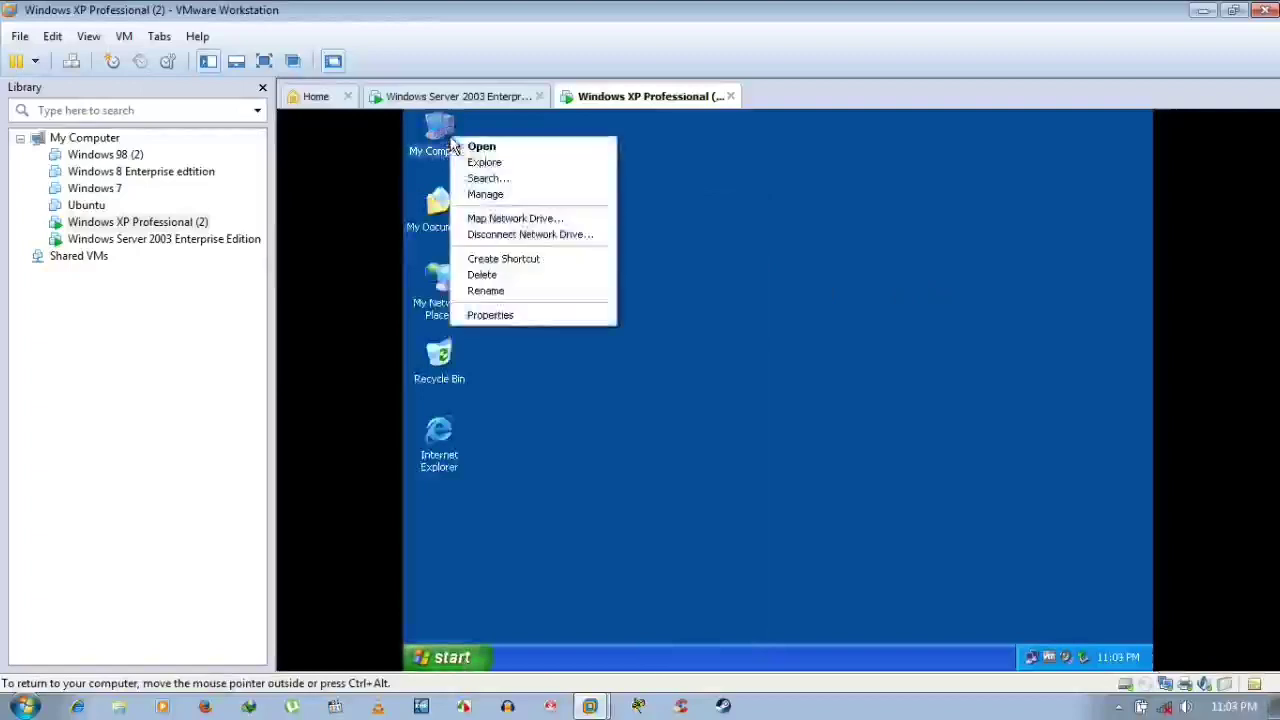
left_click(516, 318)
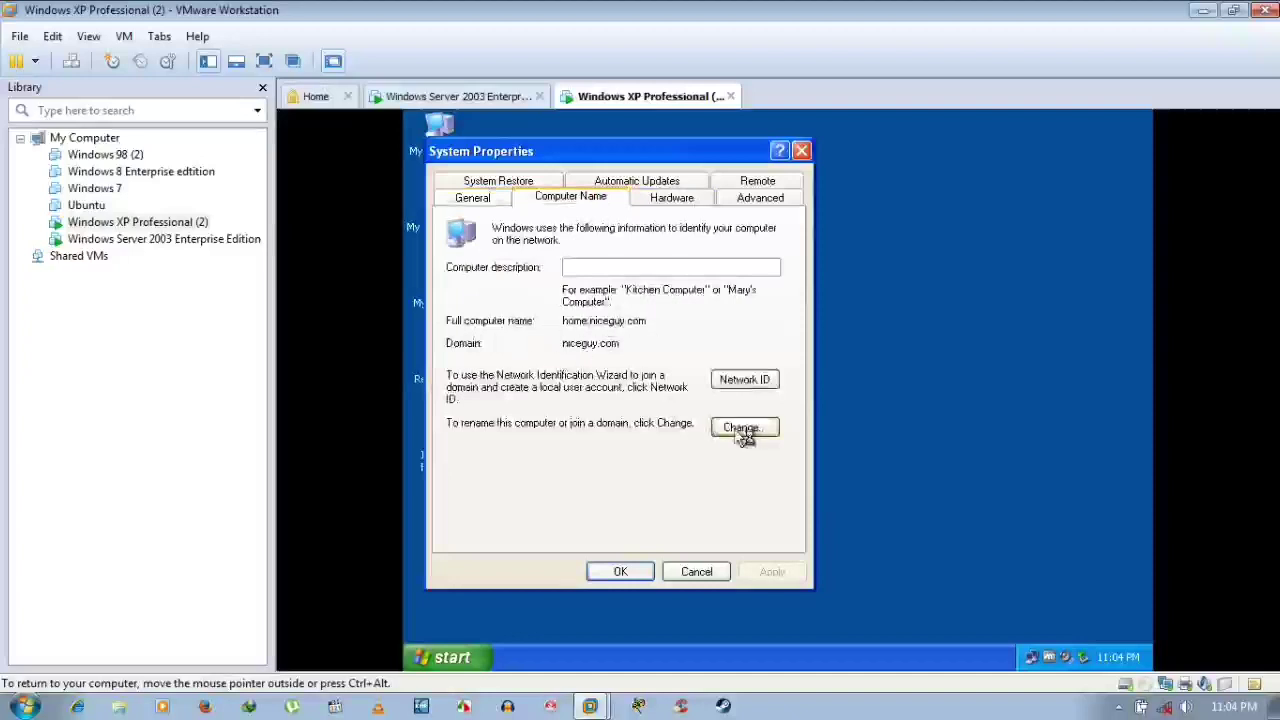
left_click(668, 199)
left_click(751, 203)
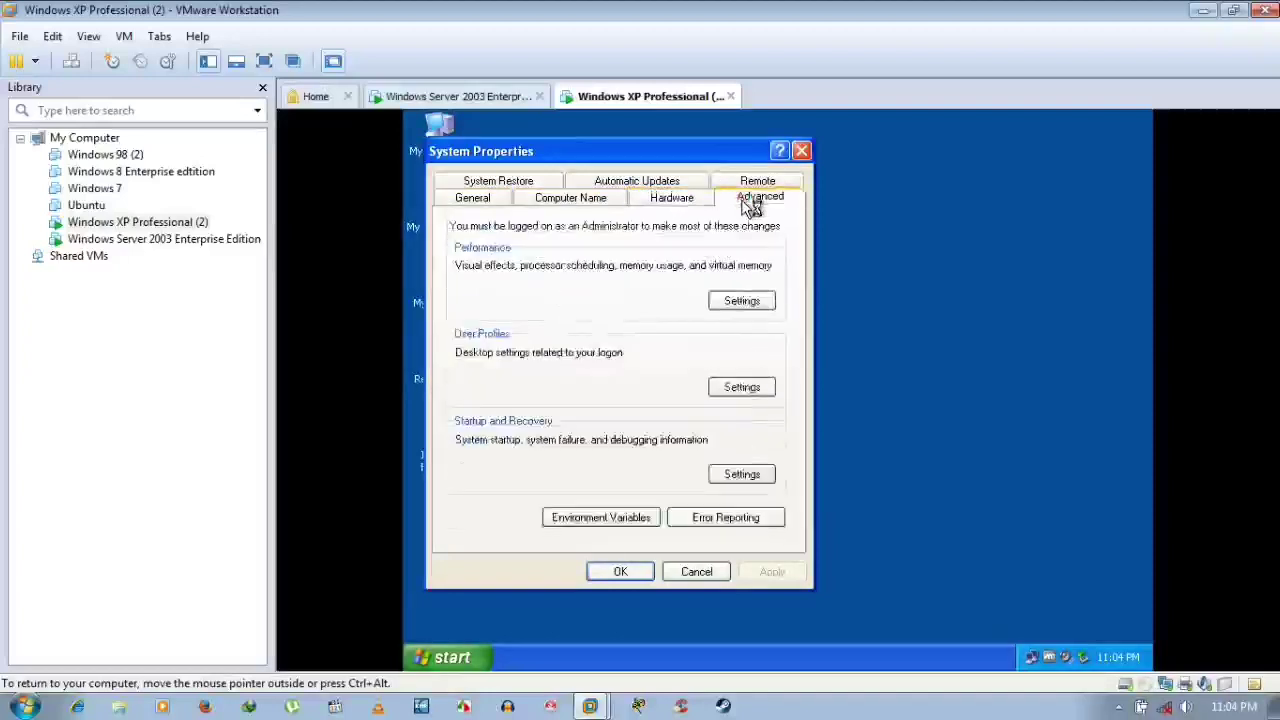
left_click(762, 182)
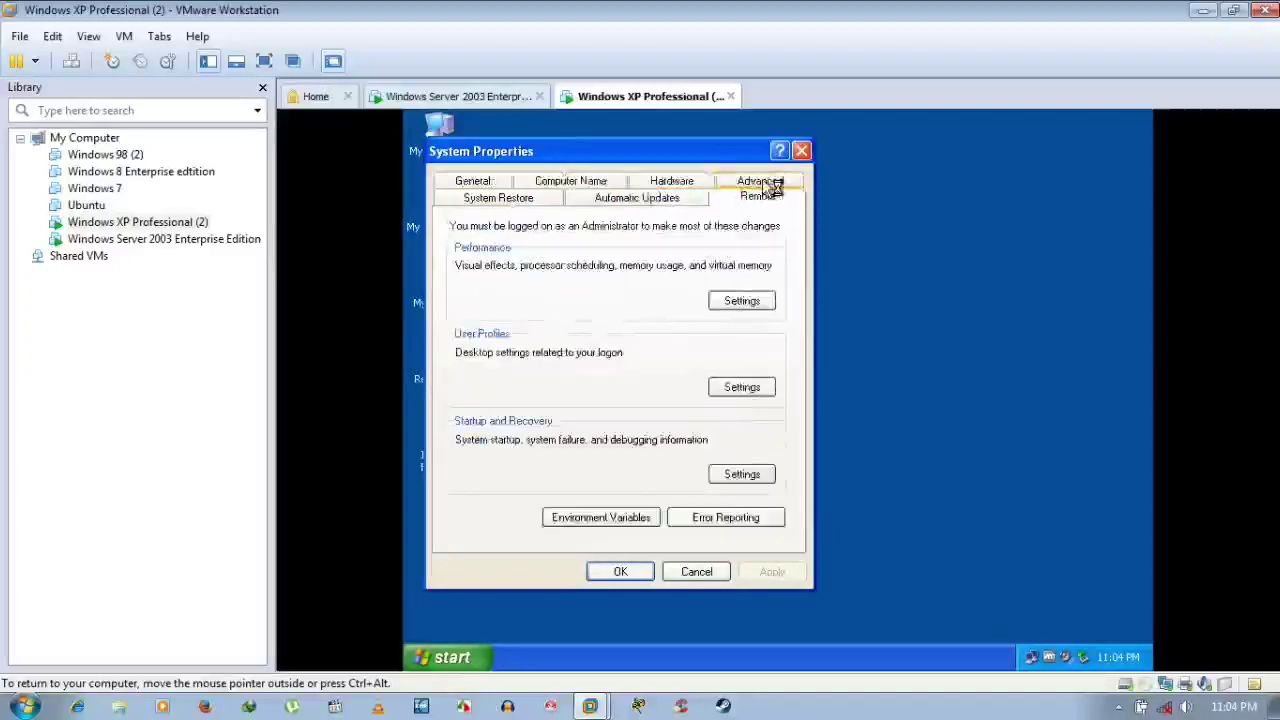
left_click(646, 205)
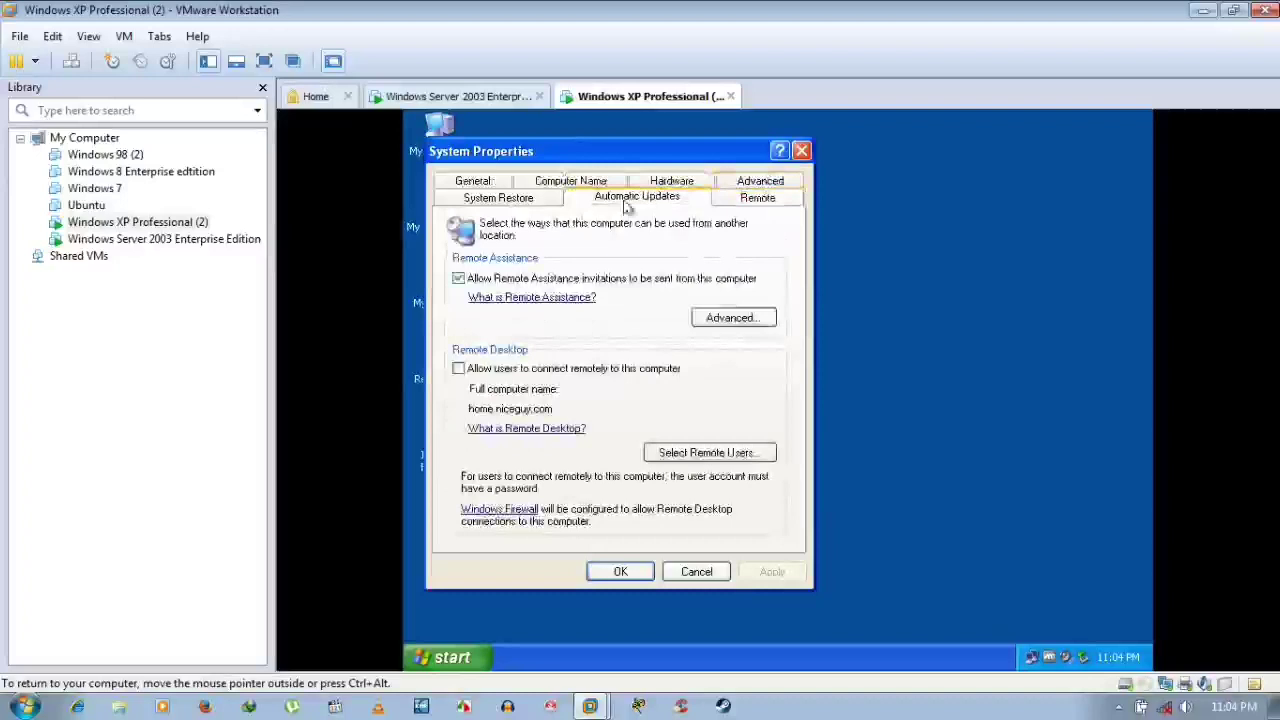
left_click(504, 205)
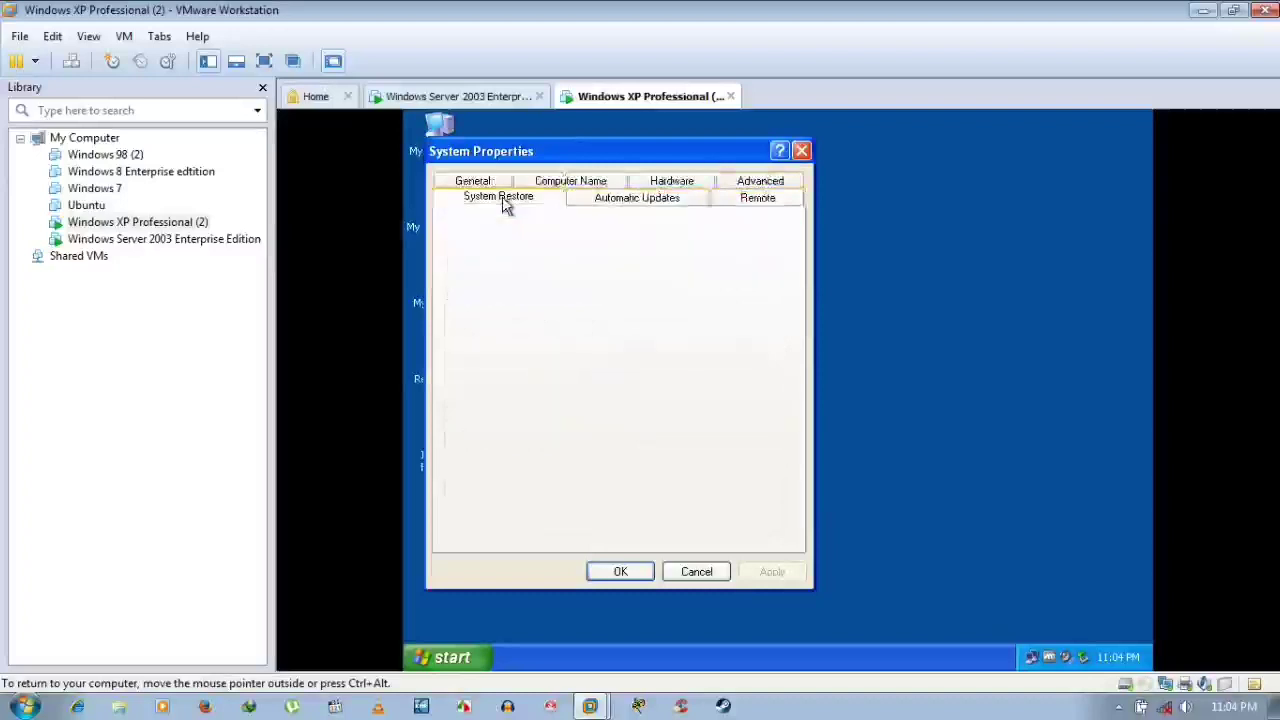
left_click(695, 578)
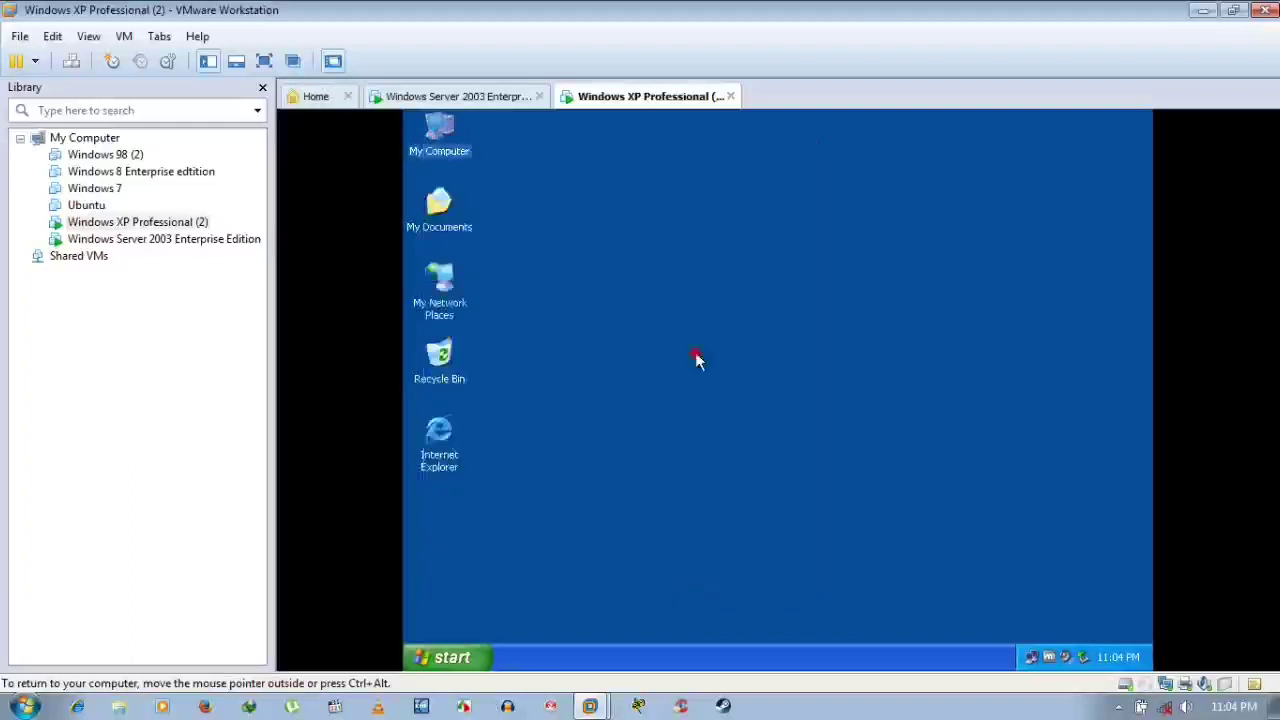
Switch to the Windows Server 2003 Enterprise Edition virtual machine
left_click(494, 97)
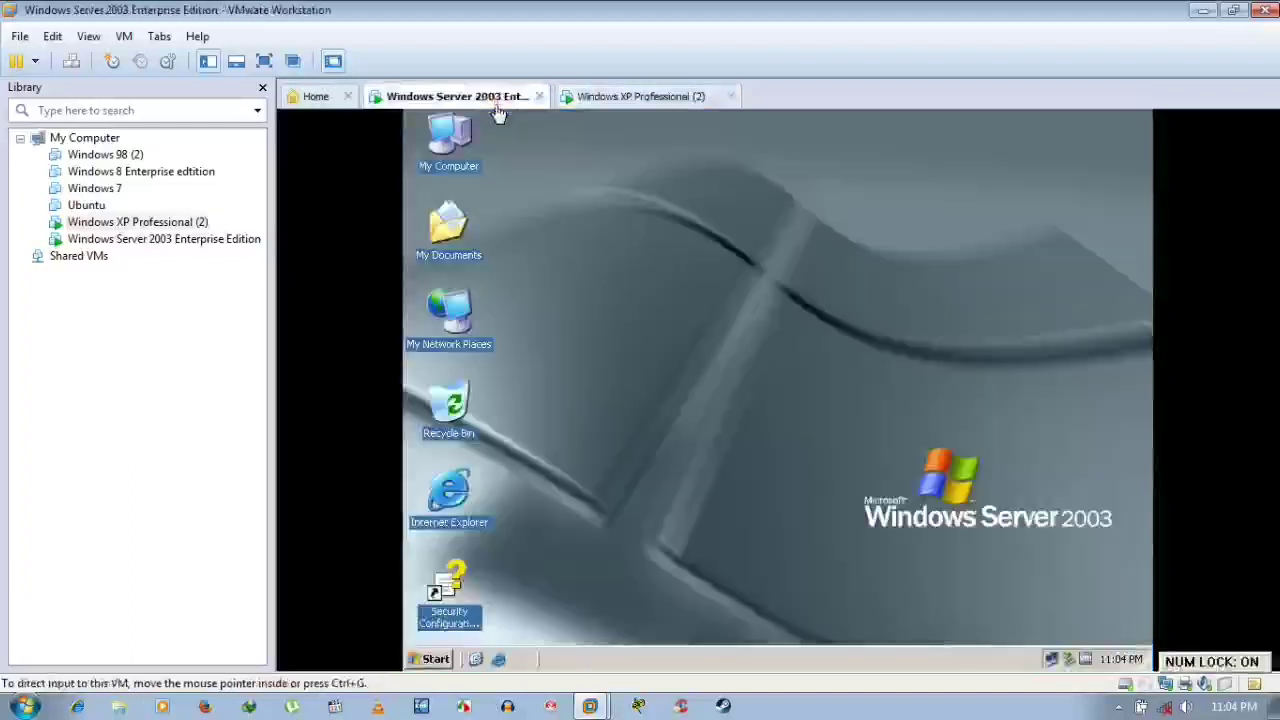
left_click(424, 660)
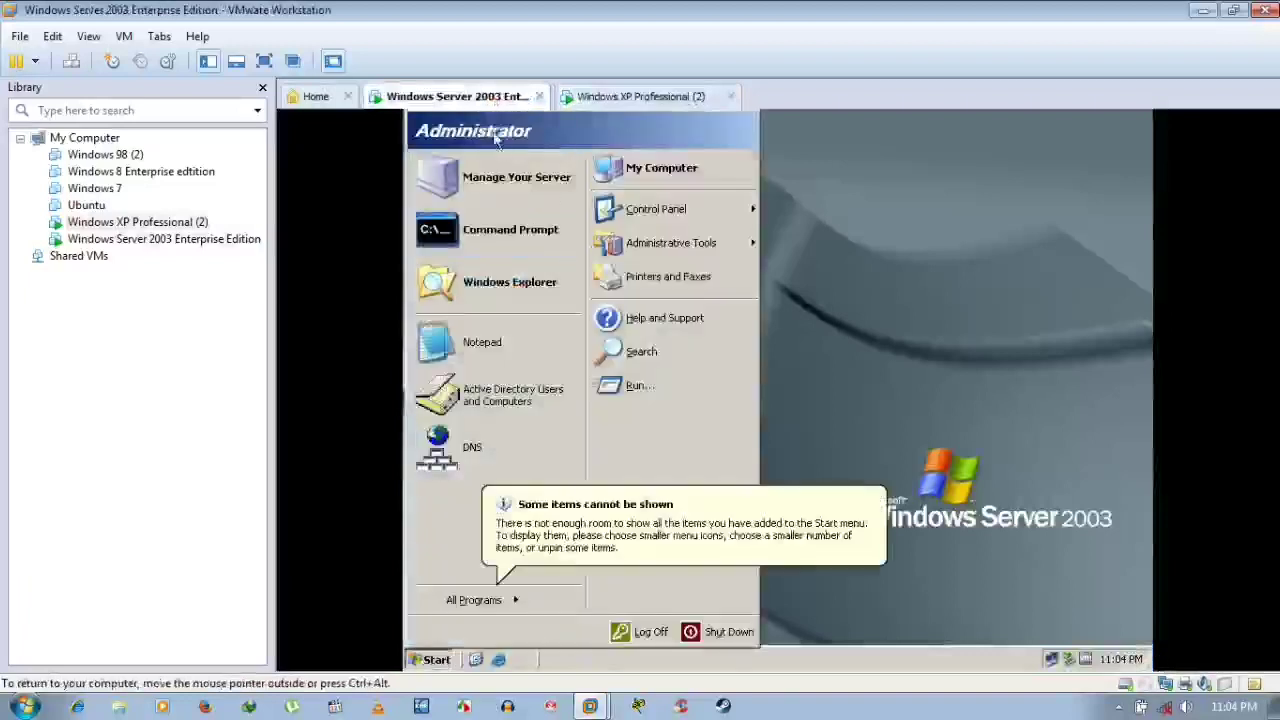
left_click(1017, 360)
Confirm in System Properties that the server belongs to niceguy.com, then refresh the desktop
right_click(460, 150)
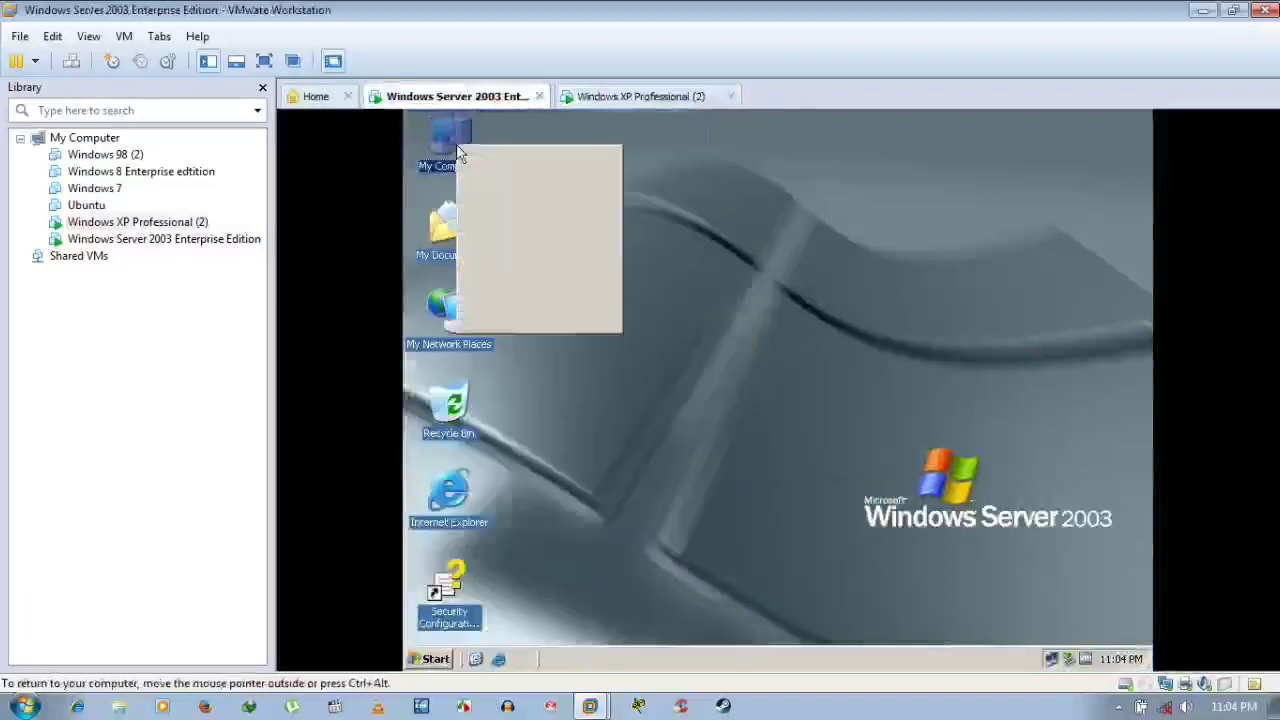
left_click(514, 325)
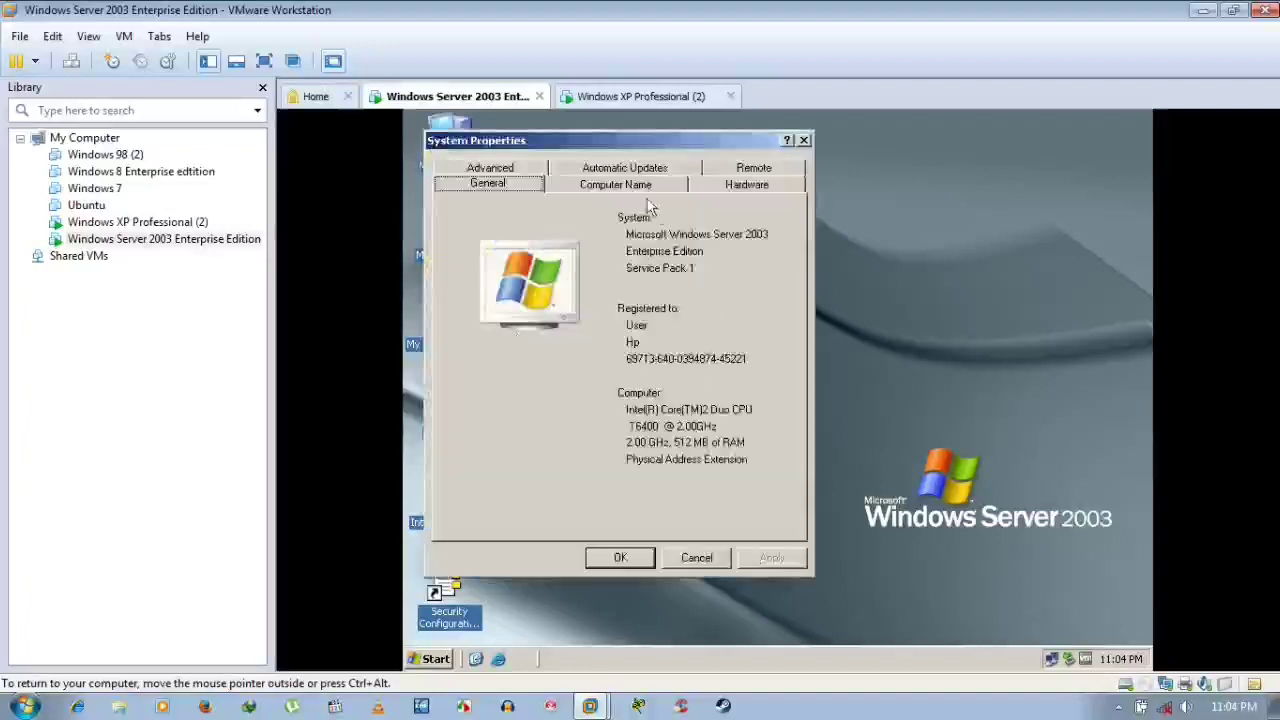
left_click(646, 189)
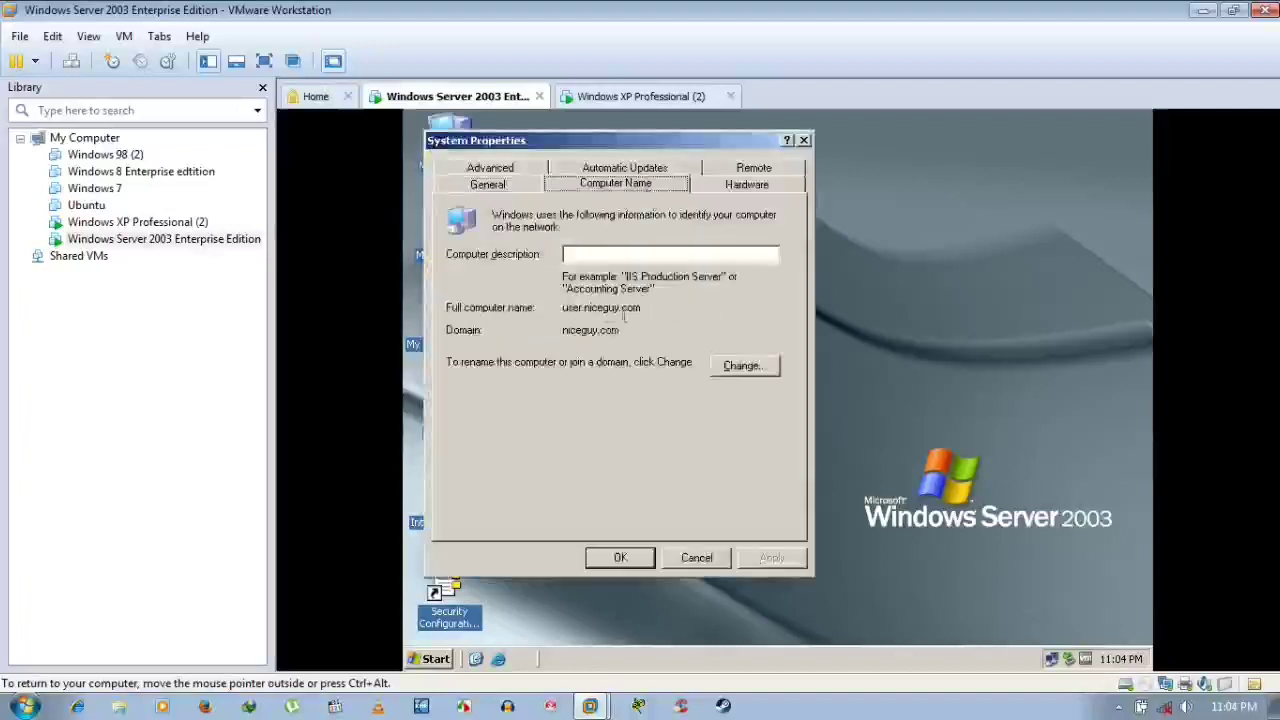
left_click(700, 562)
right_click(730, 137)
left_click(760, 165)
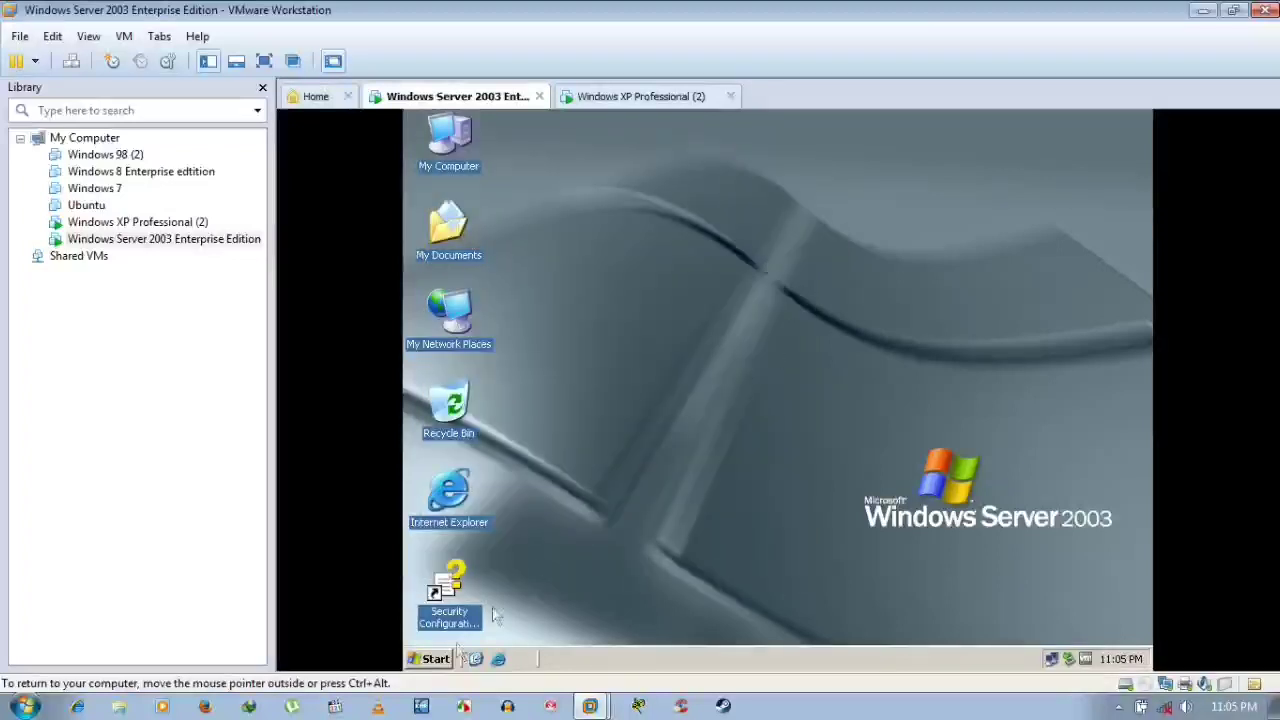
Launch Active Directory Users and Computers from Administrative Tools, refresh, and select the Users container
left_click(446, 662)
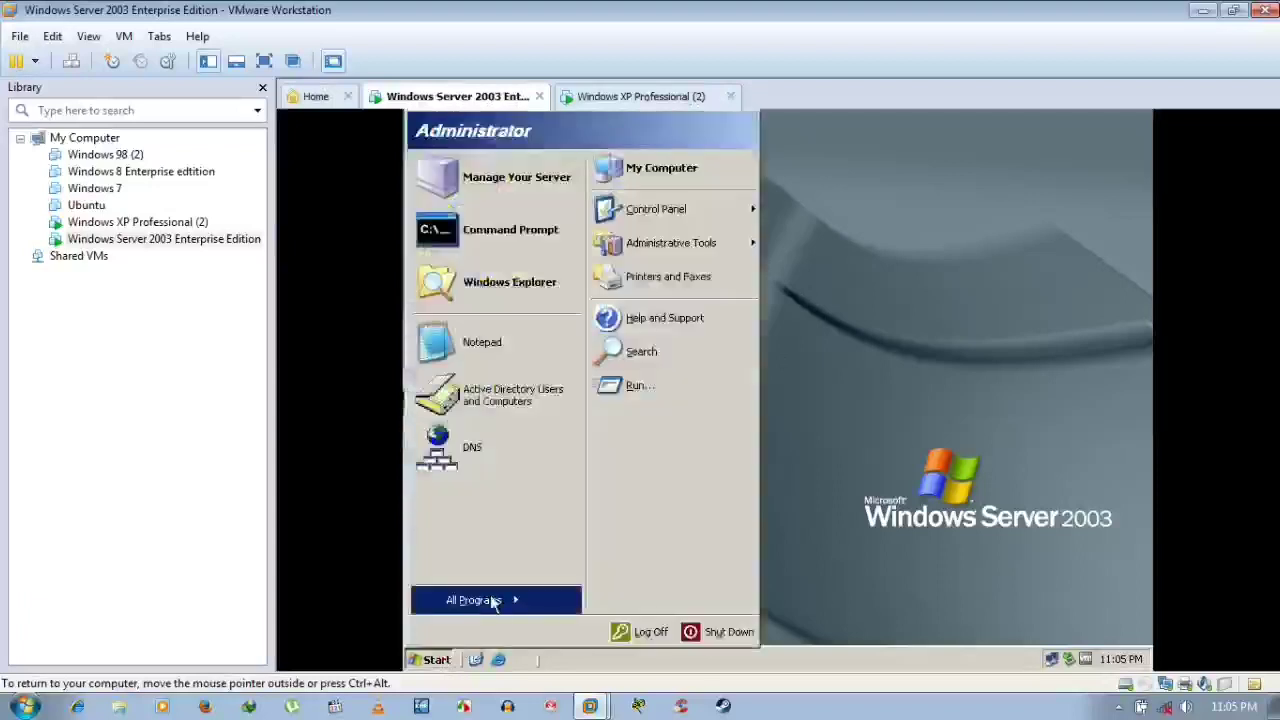
mouse_move(492, 601)
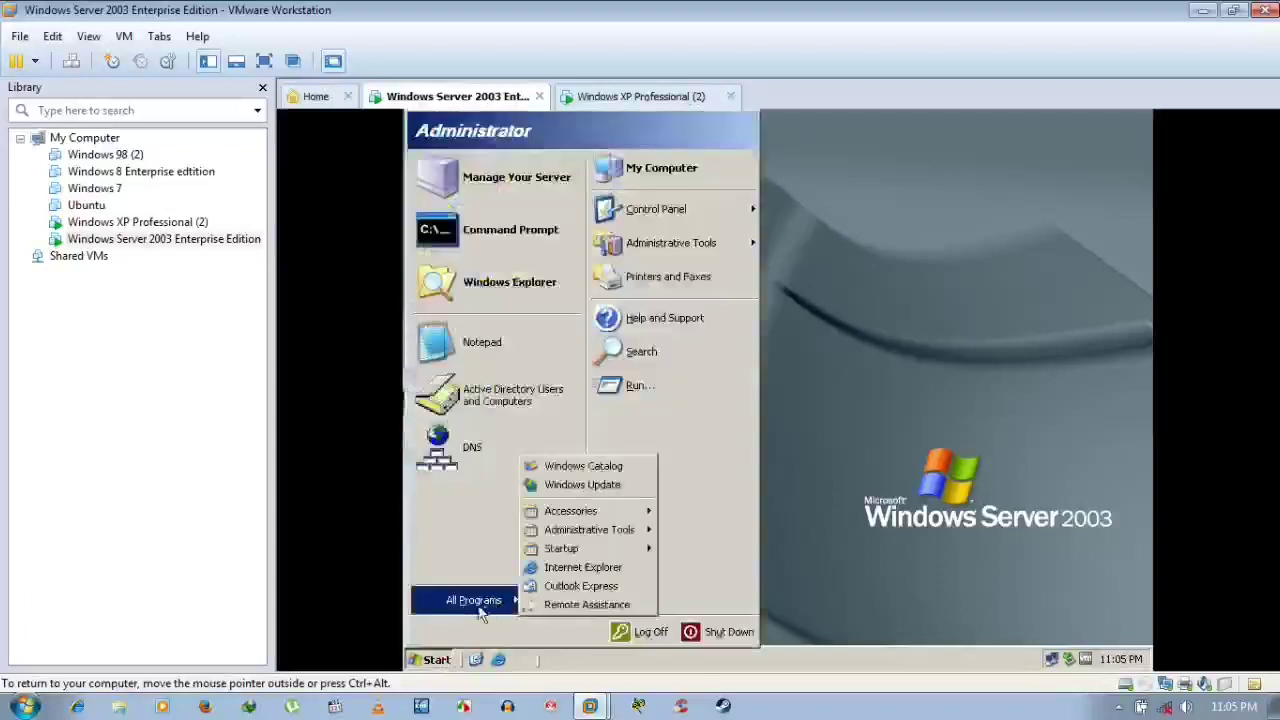
mouse_move(618, 538)
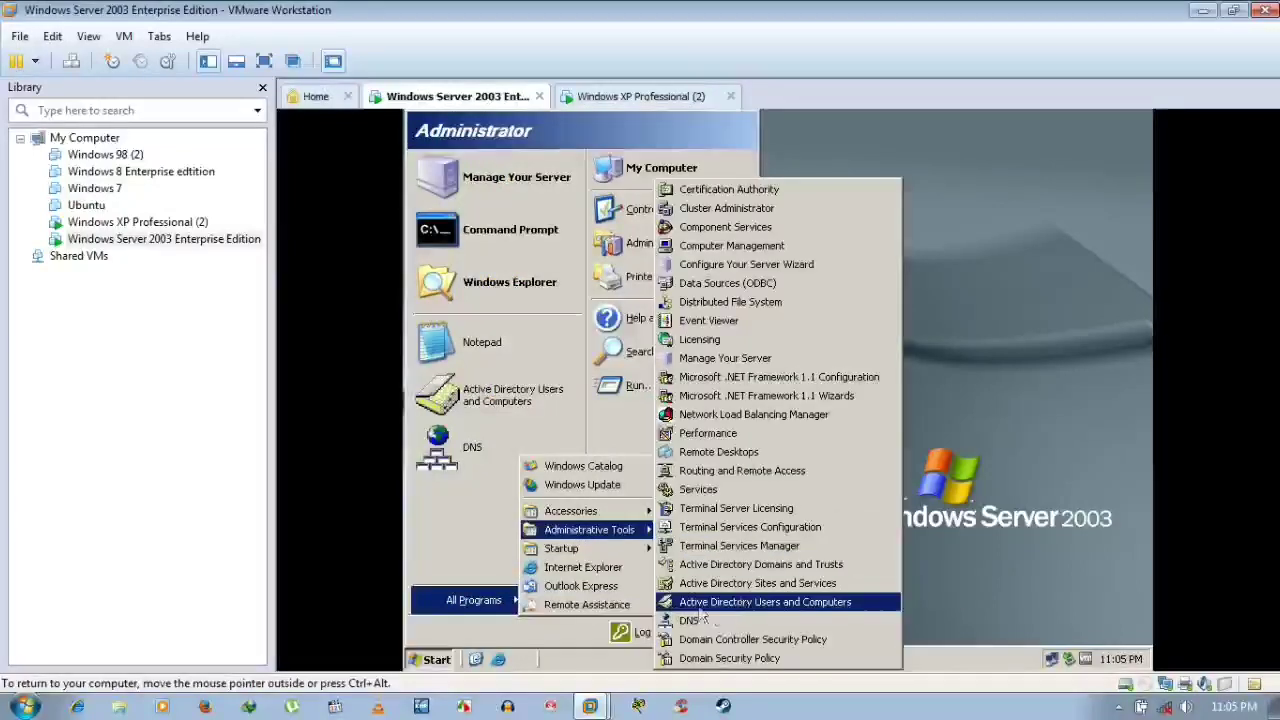
left_click(765, 601)
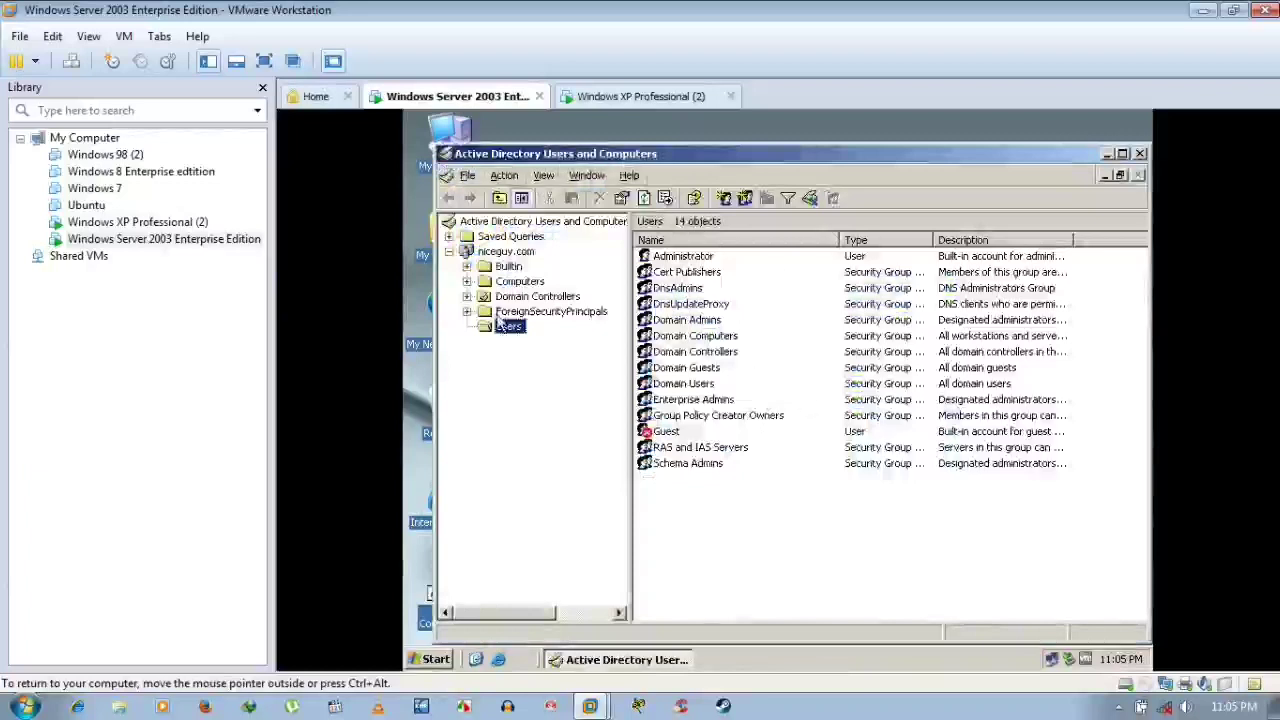
key("F5")
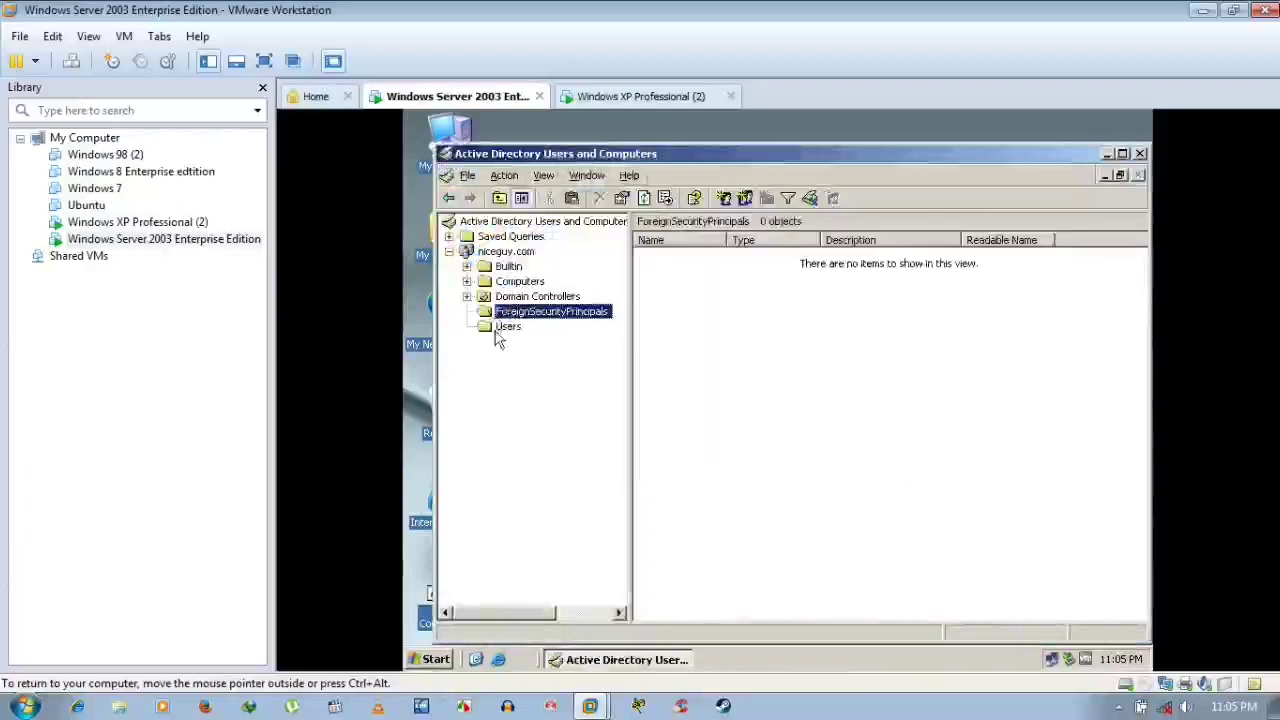
left_click(509, 327)
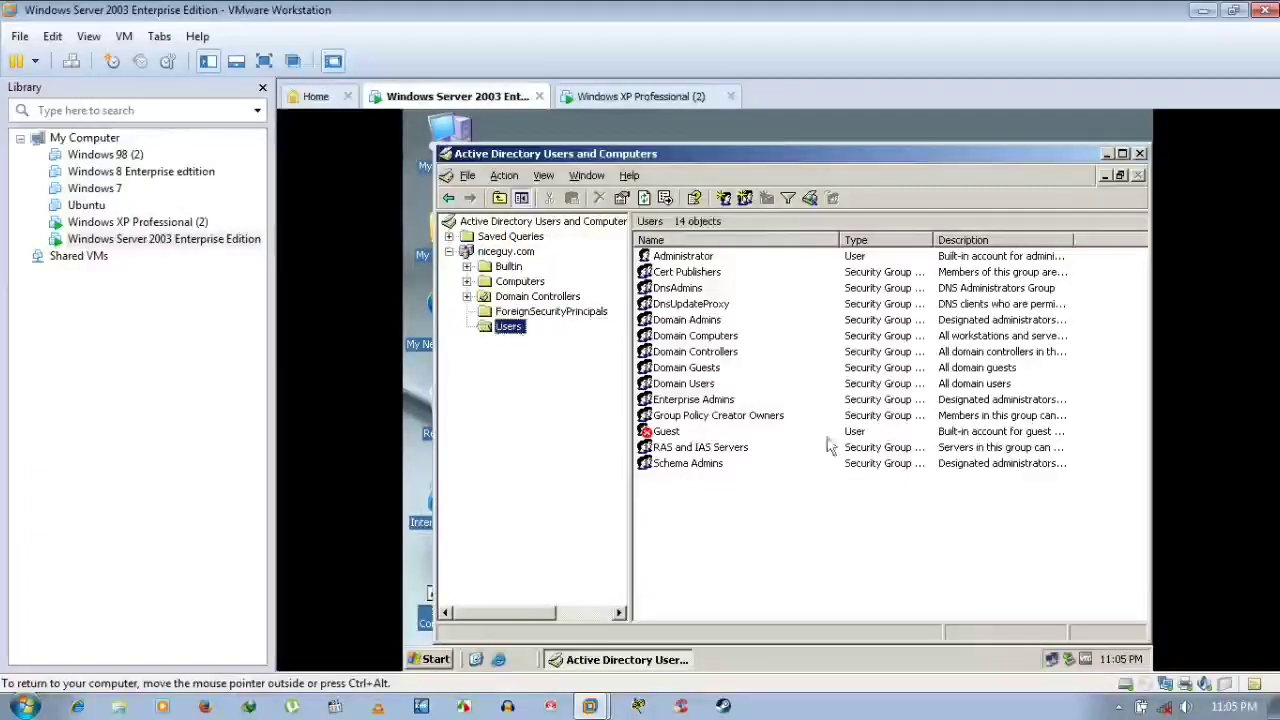
Start a New Object - User in the niceguy.com Users container
right_click(507, 336)
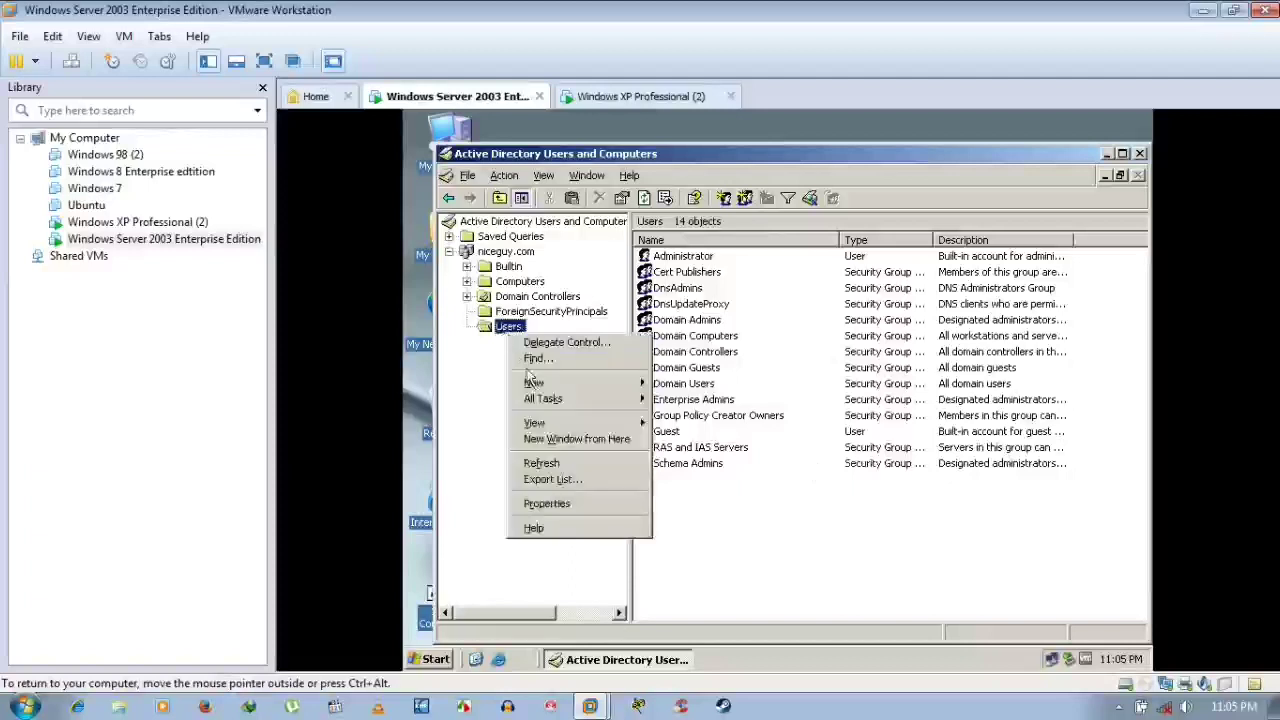
mouse_move(542, 390)
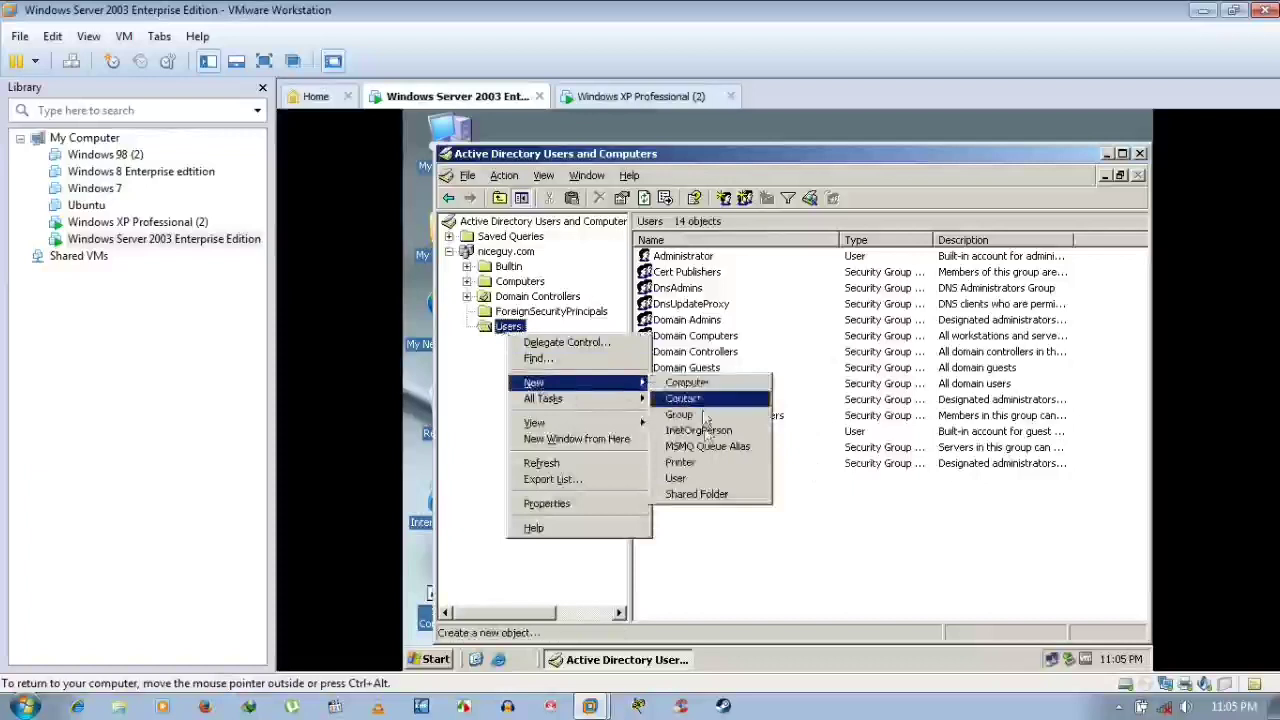
left_click(684, 479)
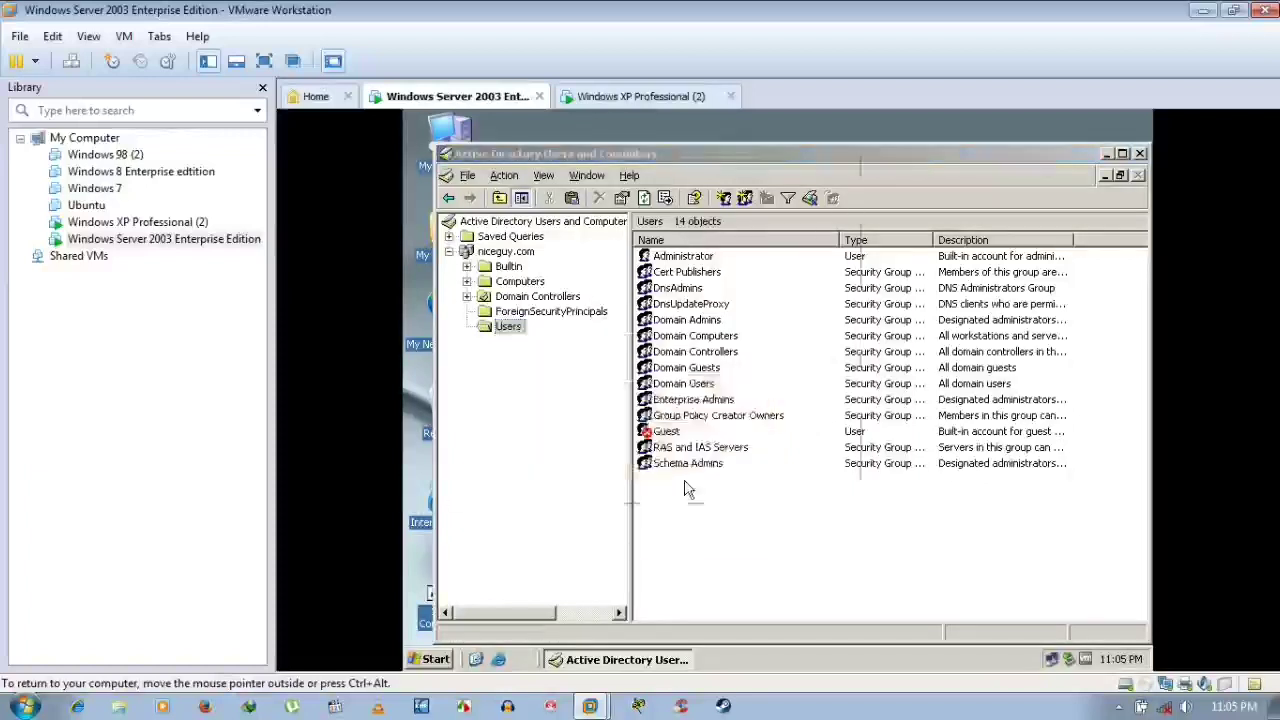
left_click_drag(677, 172, 789, 206)
Enter the user's first name and logon name Goodboy, then continue
left_click(731, 299)
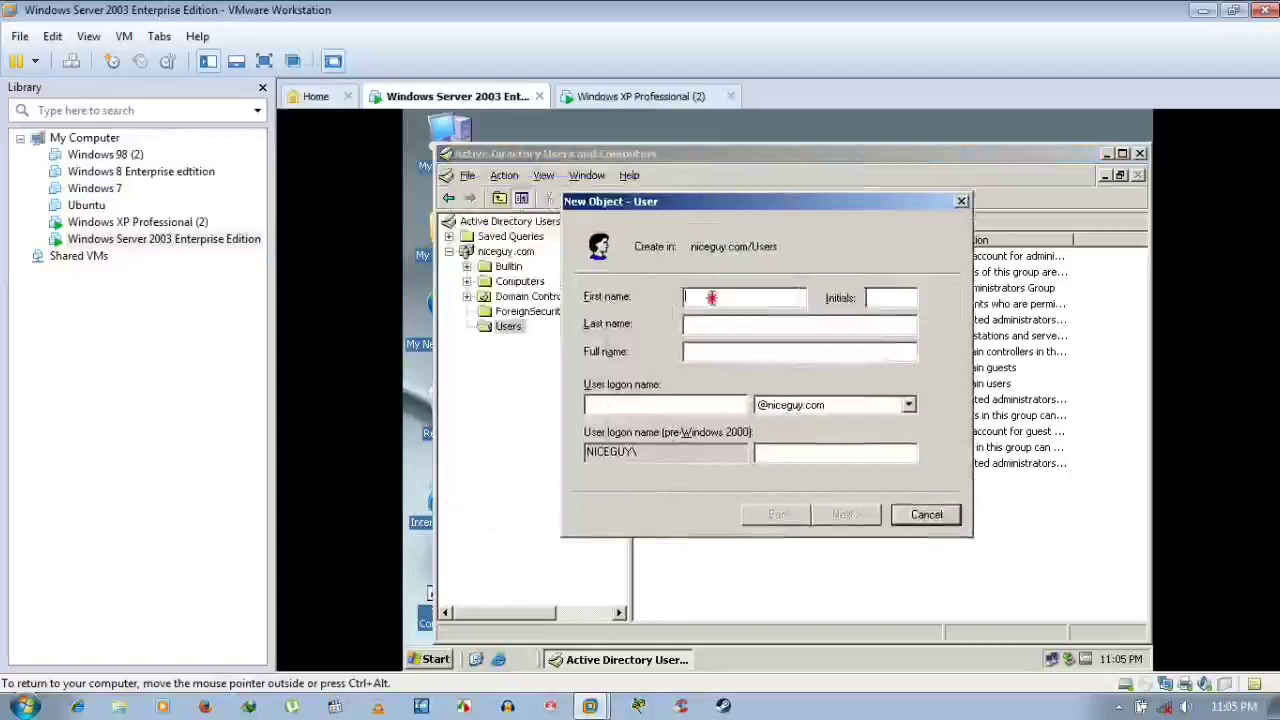
type("Arnab")
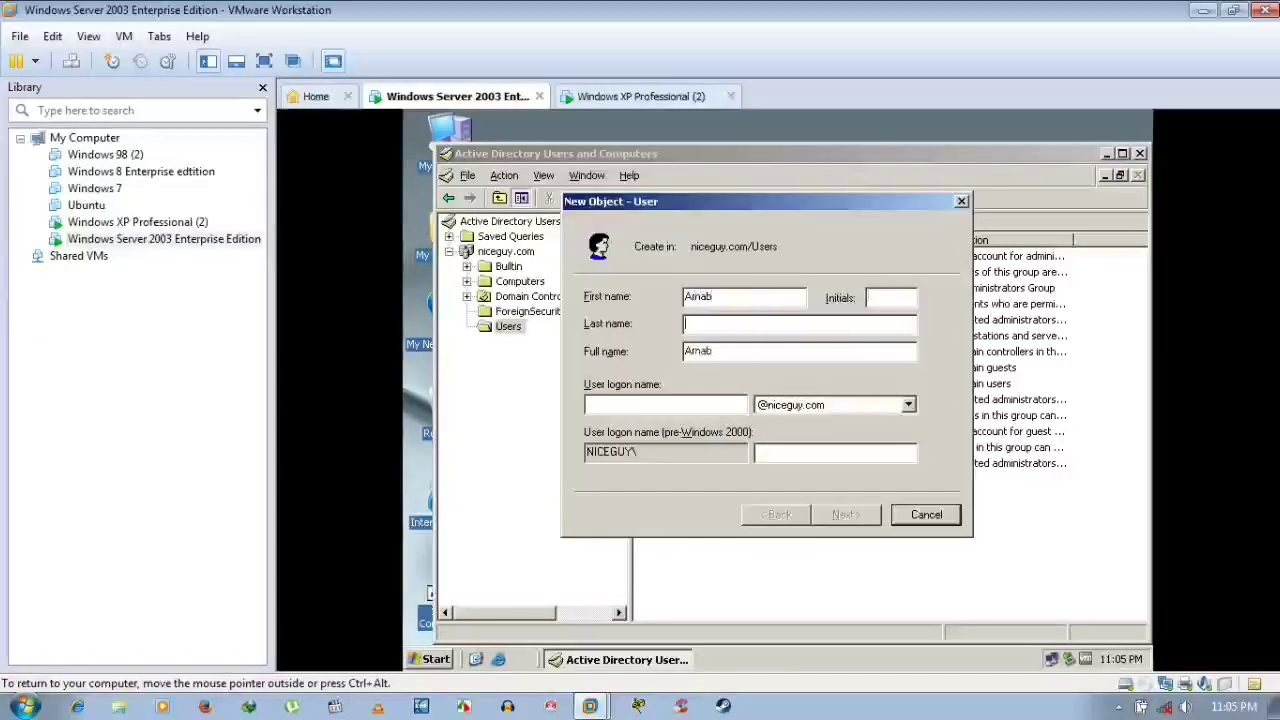
key("Tab")
key("Tab")
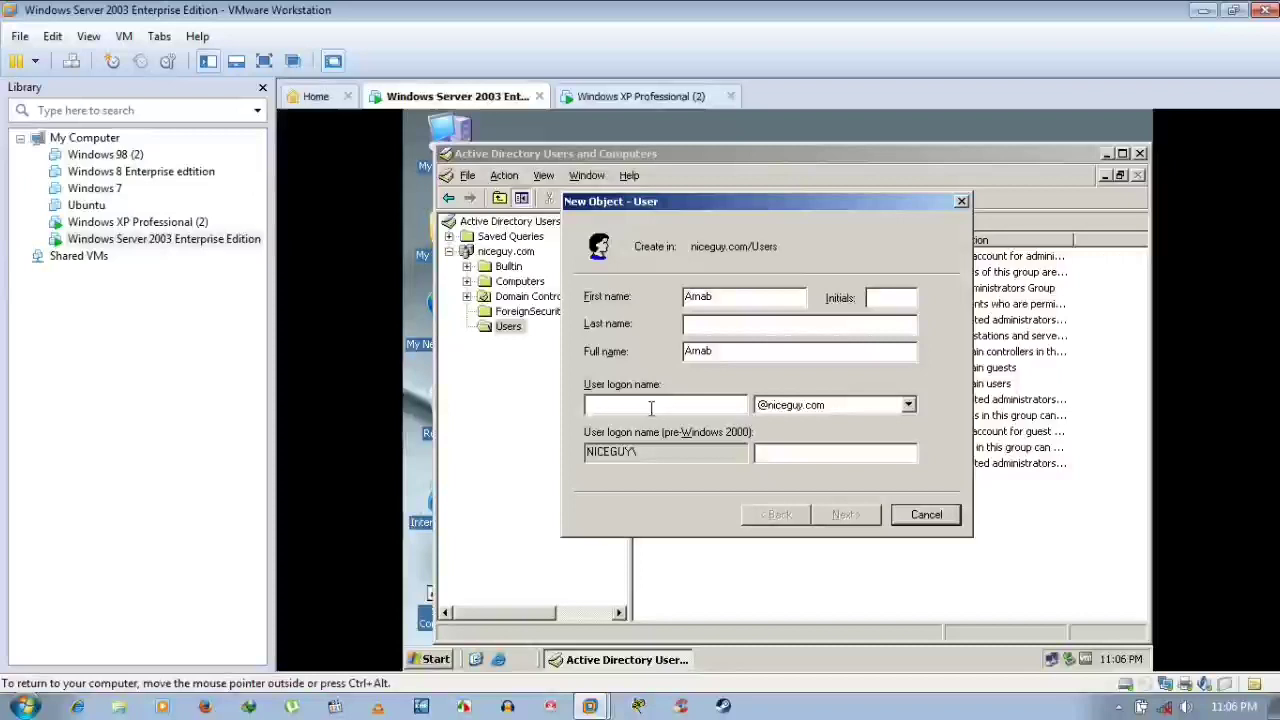
type("G")
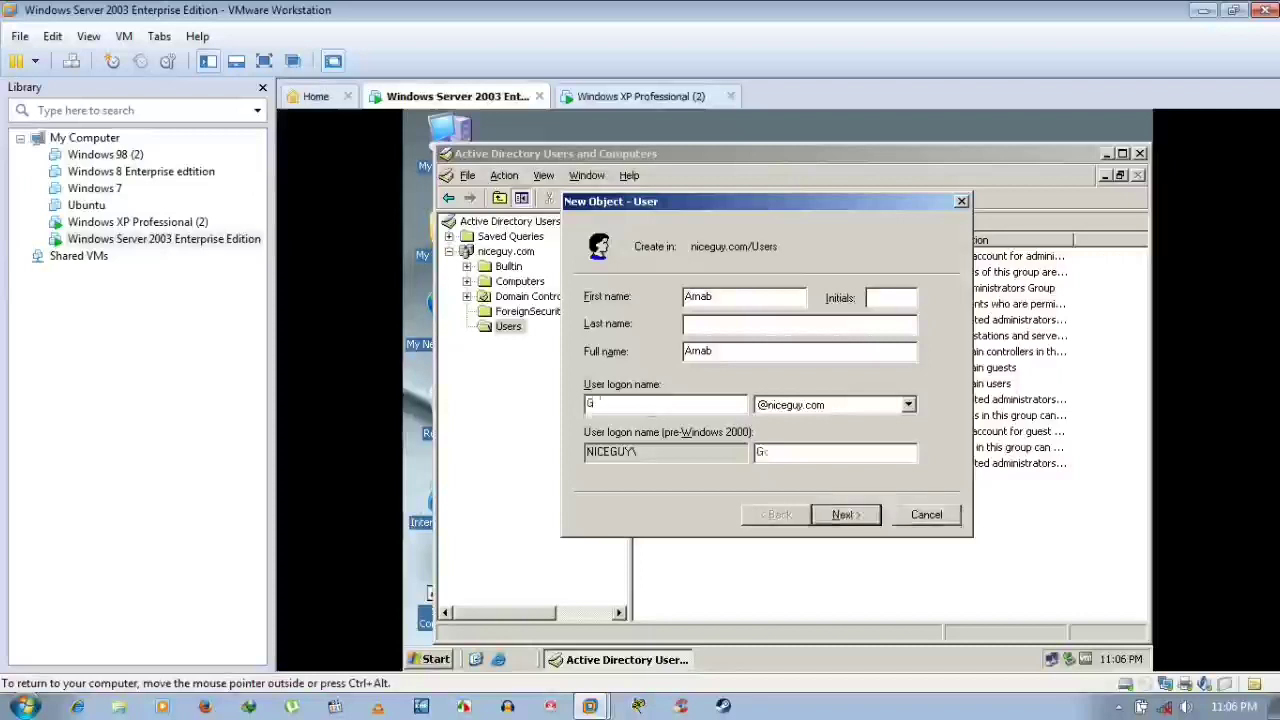
type("oodboy")
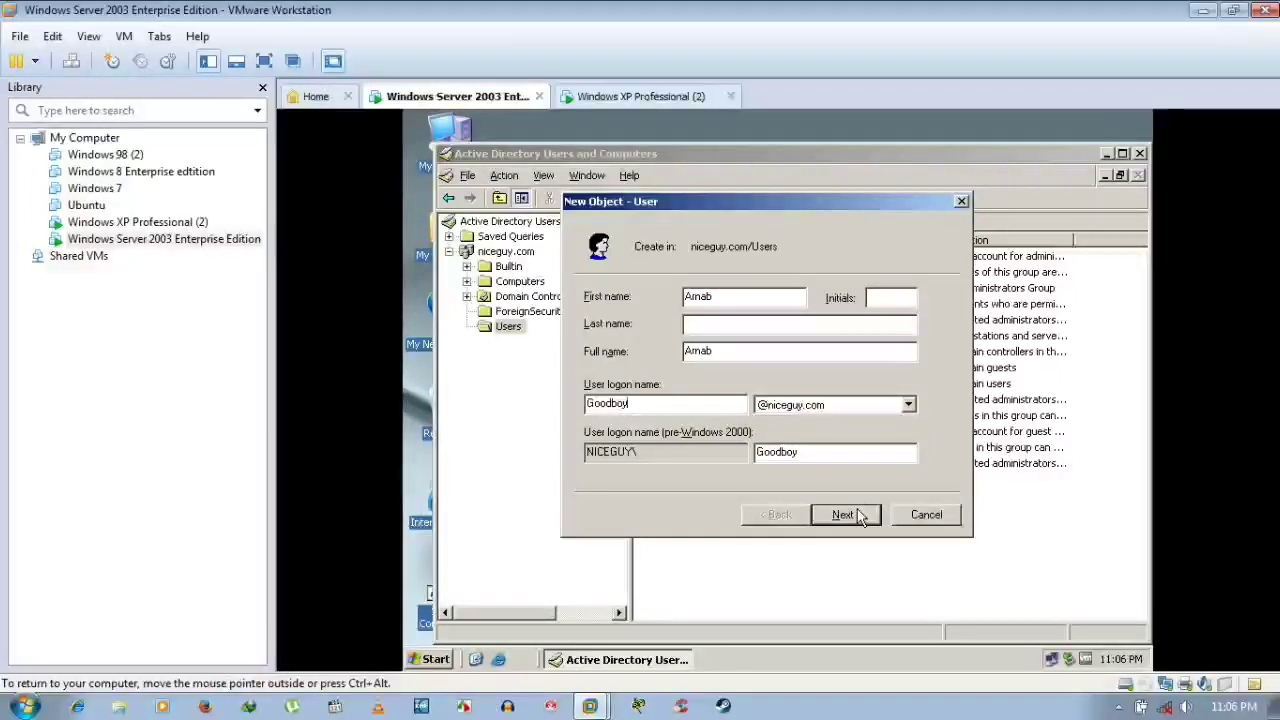
left_click(845, 514)
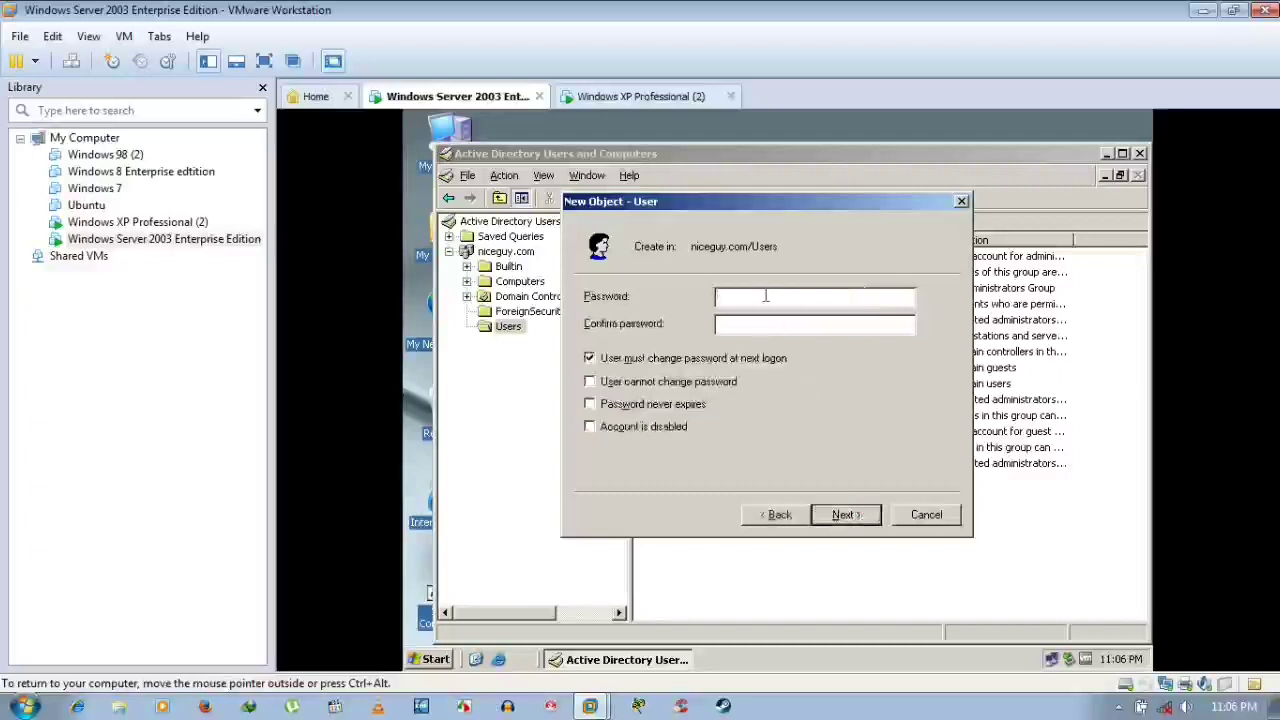
Set the account password, with 'user cannot change password' and 'password never expires' checked
type("P@ss")
key("BackSpace")
key("BackSpace")
key("BackSpace")
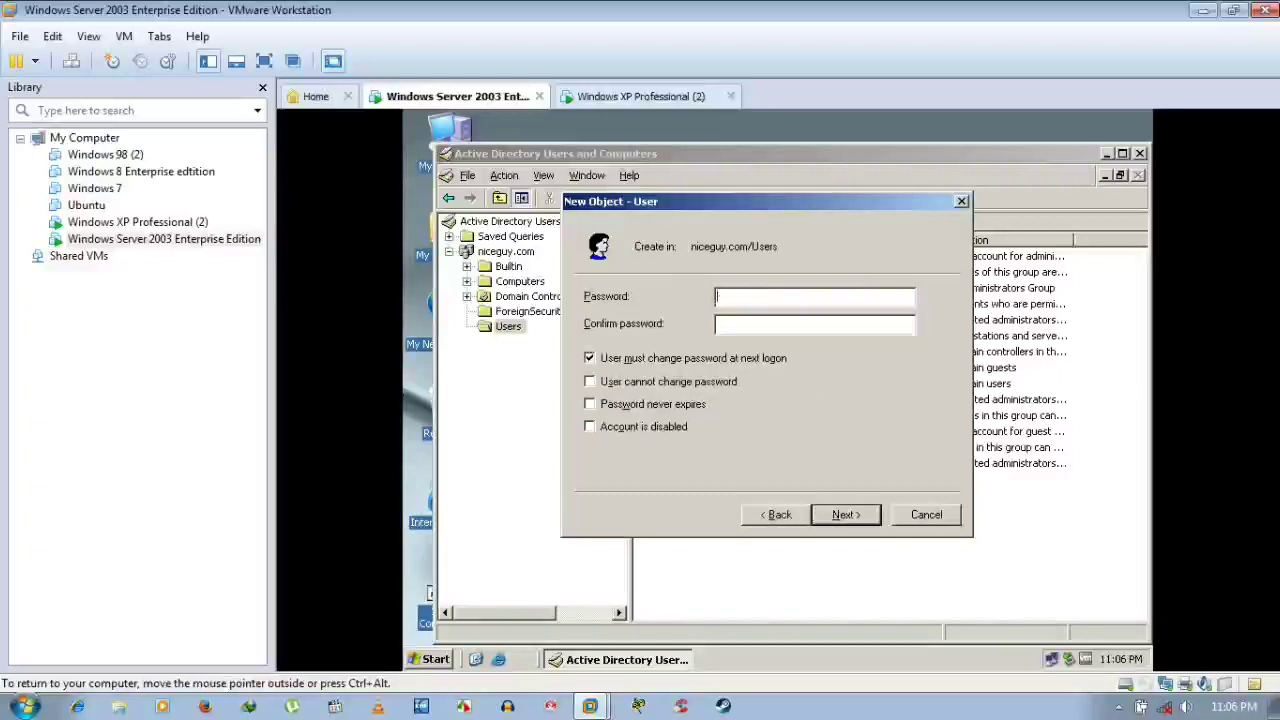
type("P@ssw0rdP@ssw0rd")
key("Tab")
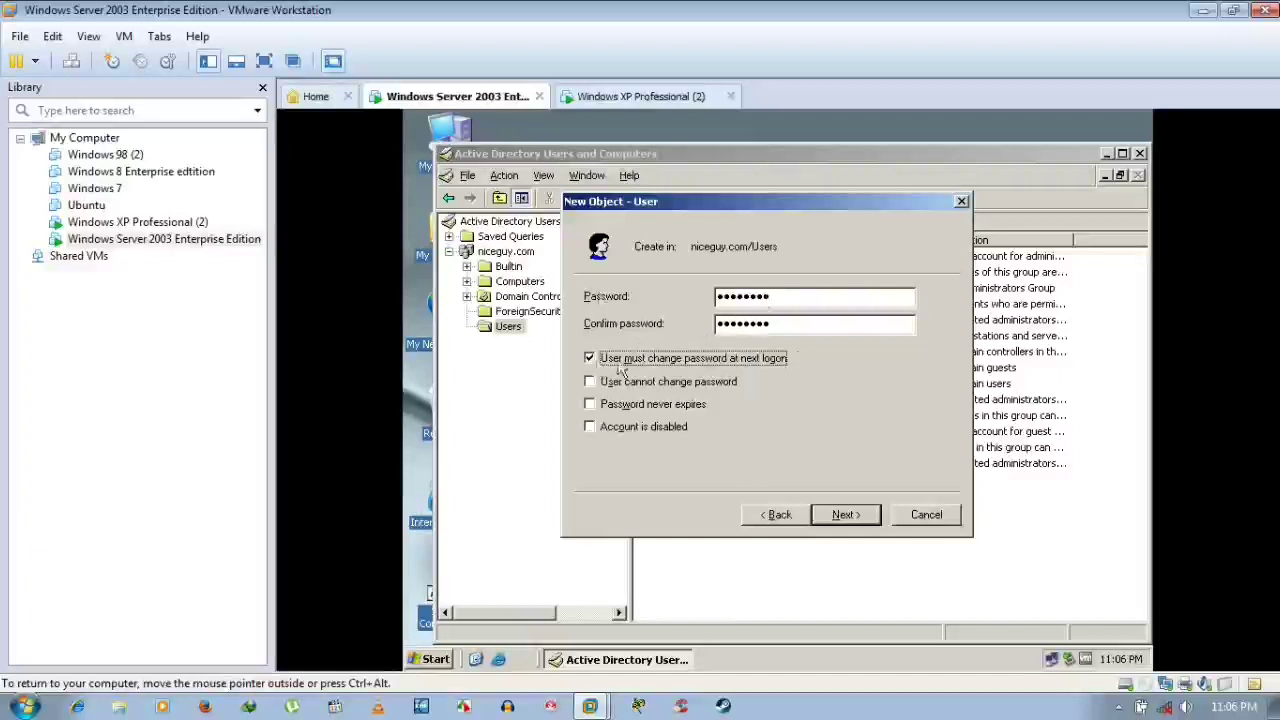
left_click(590, 358)
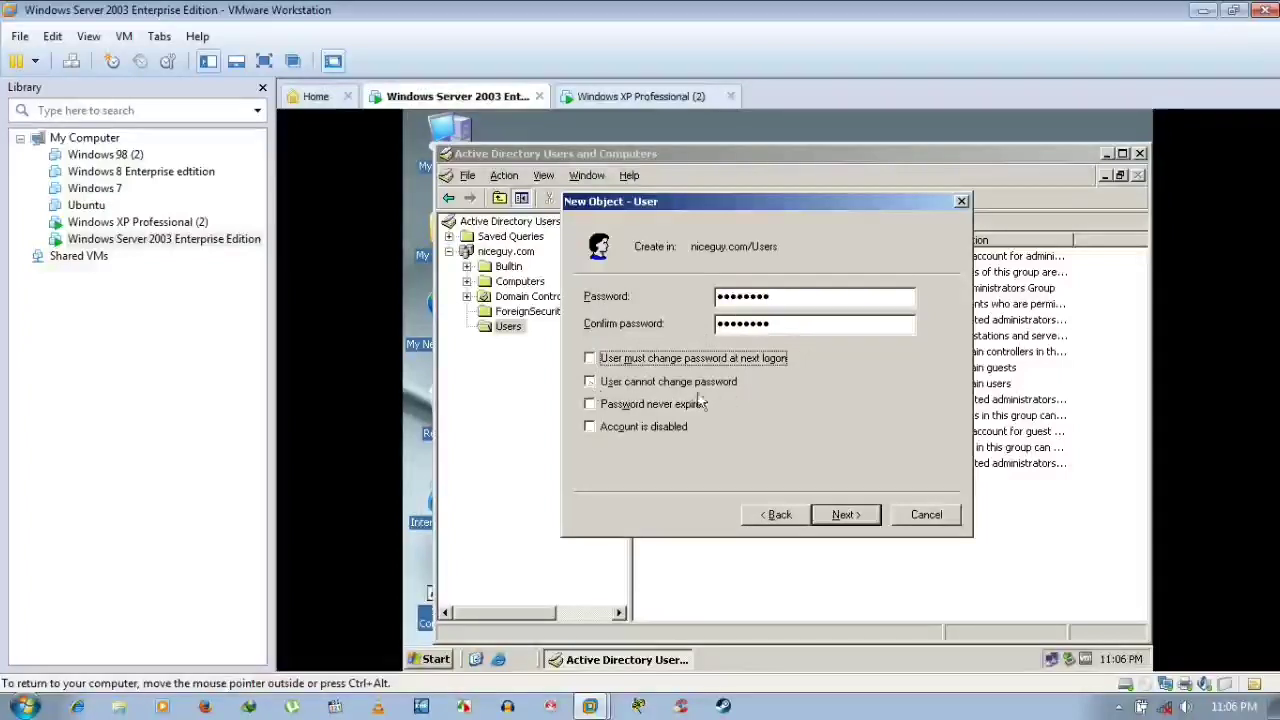
left_click(591, 382)
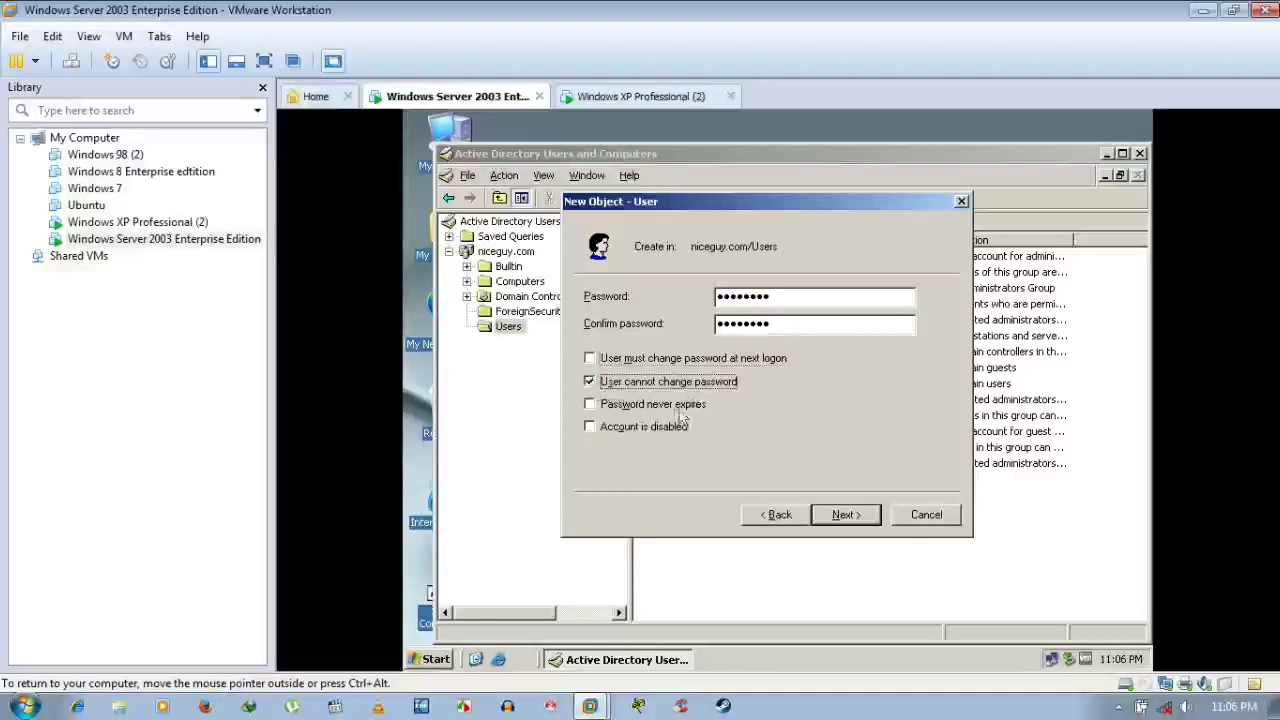
left_click(611, 406)
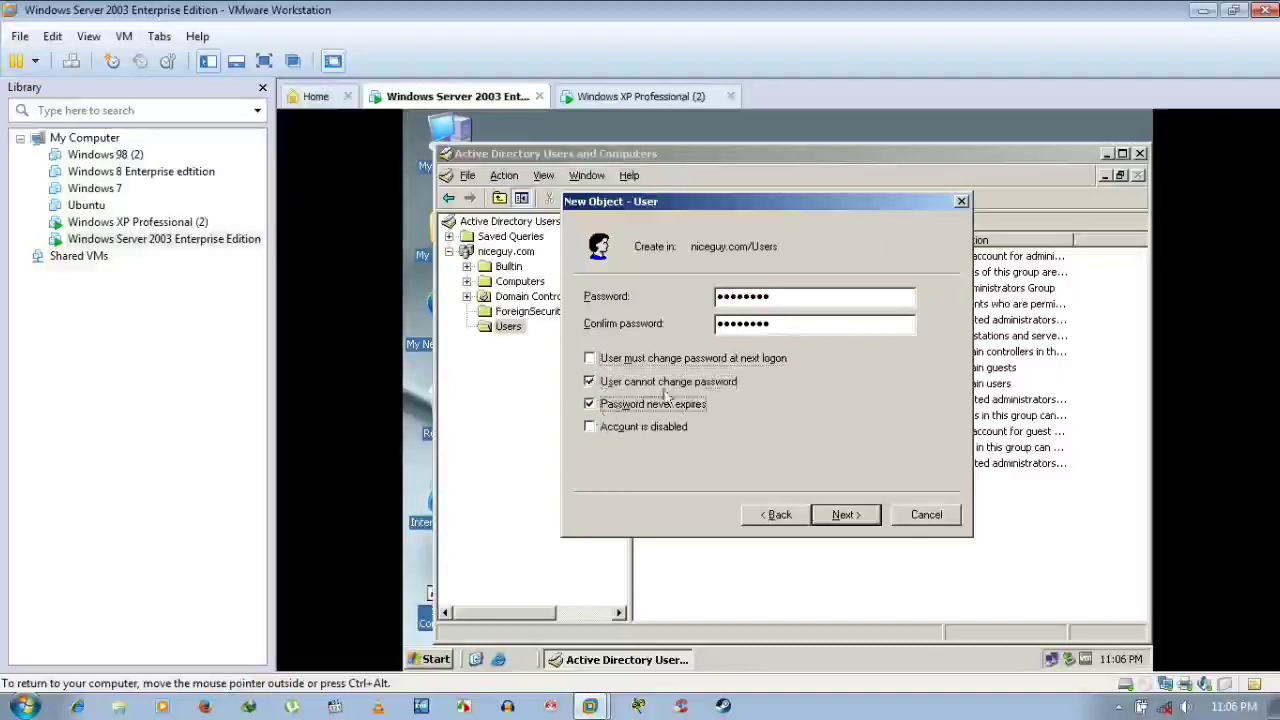
Finish creating the user and open its Properties from the Users list
left_click(846, 515)
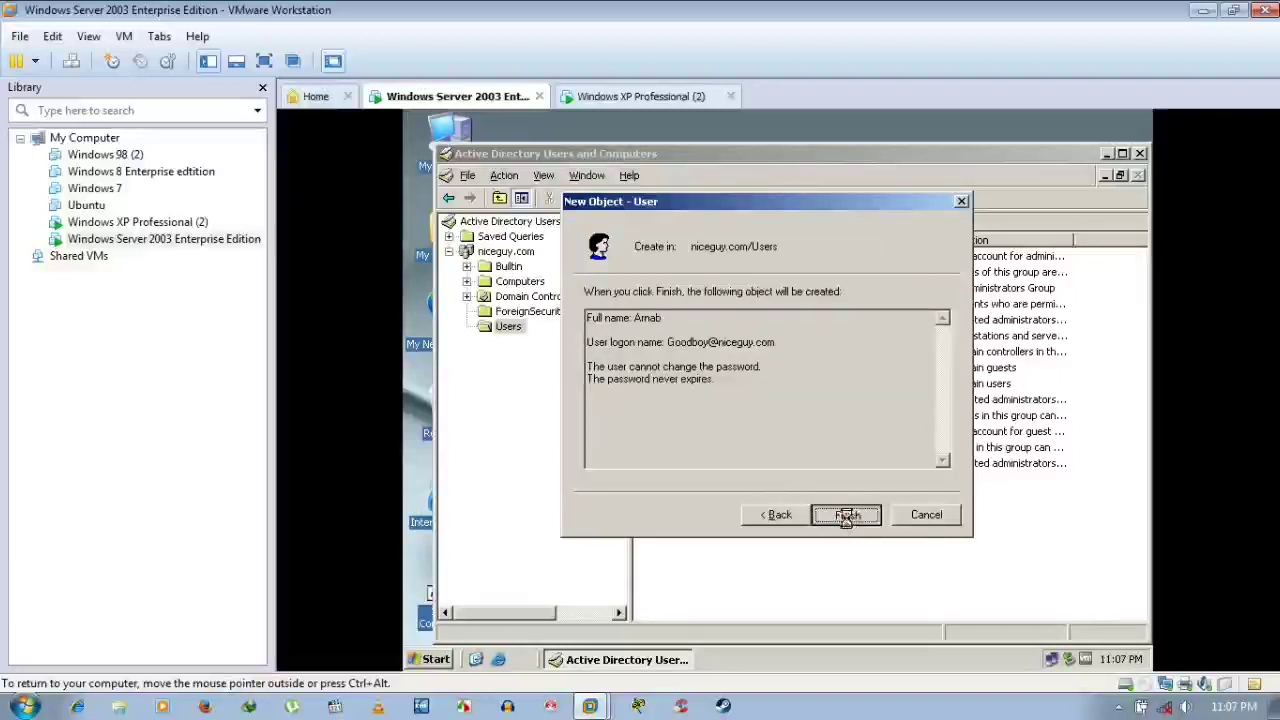
left_click(846, 515)
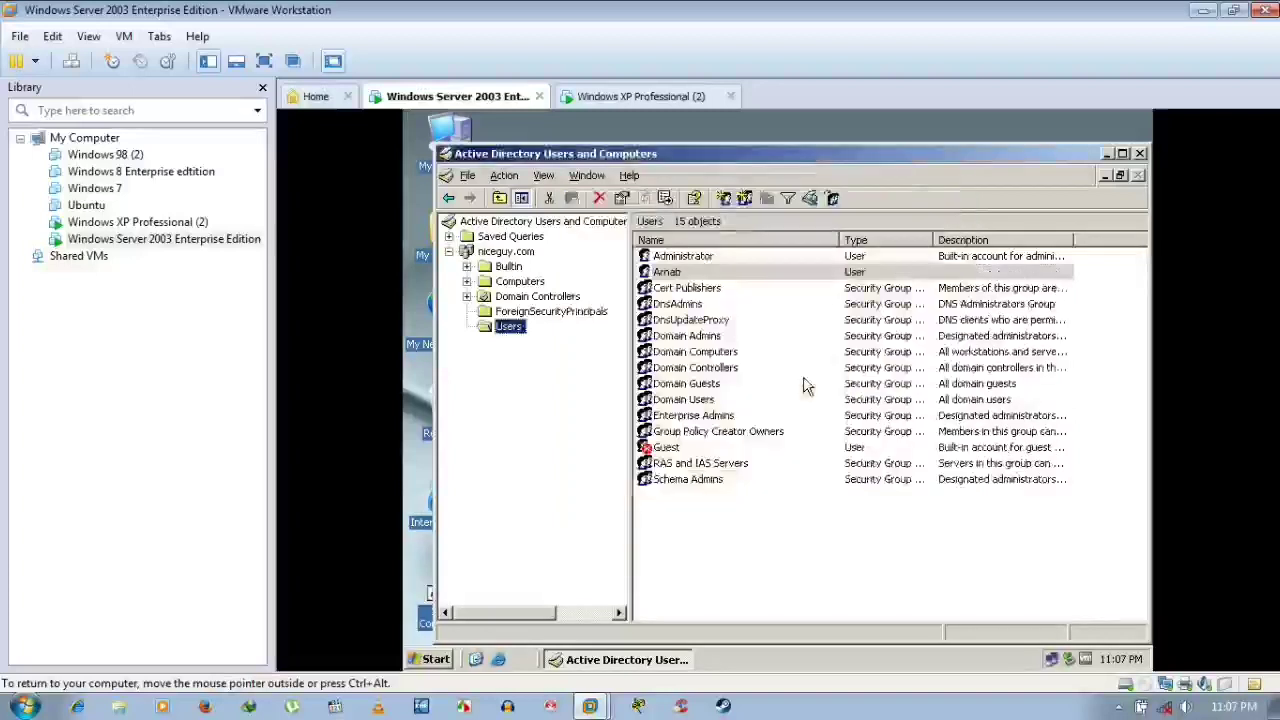
left_click(684, 289)
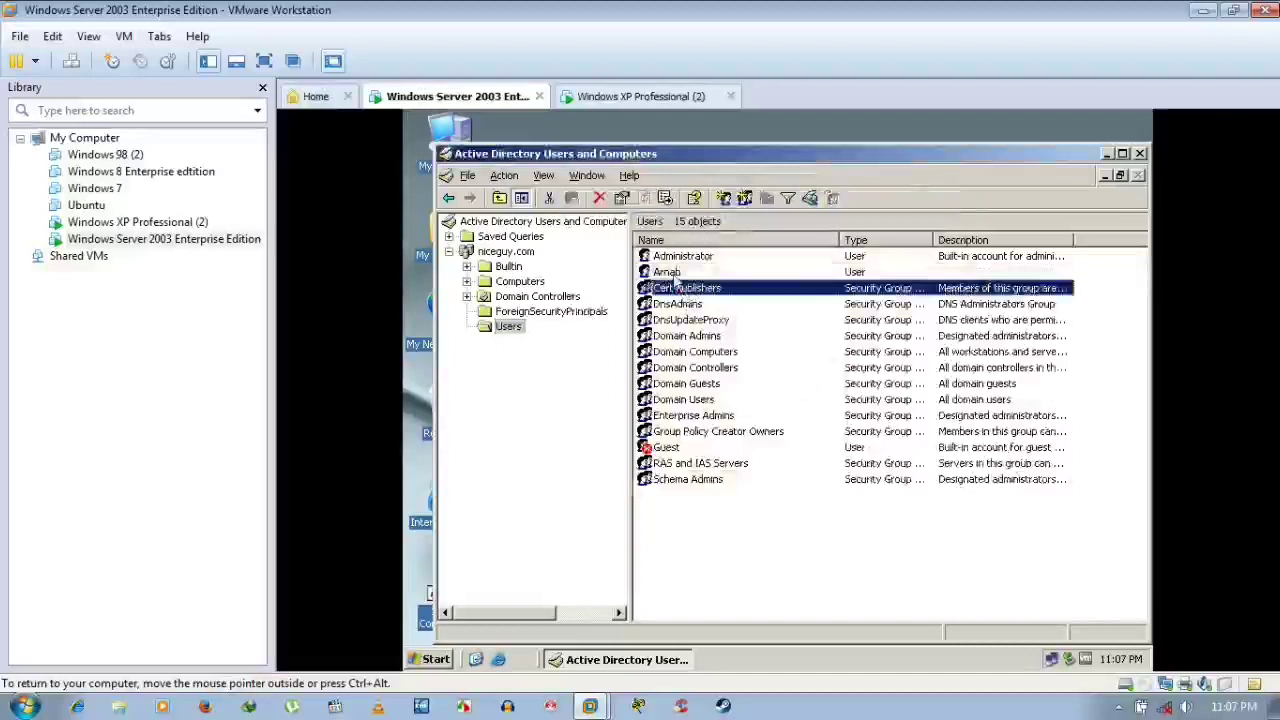
left_click(668, 273)
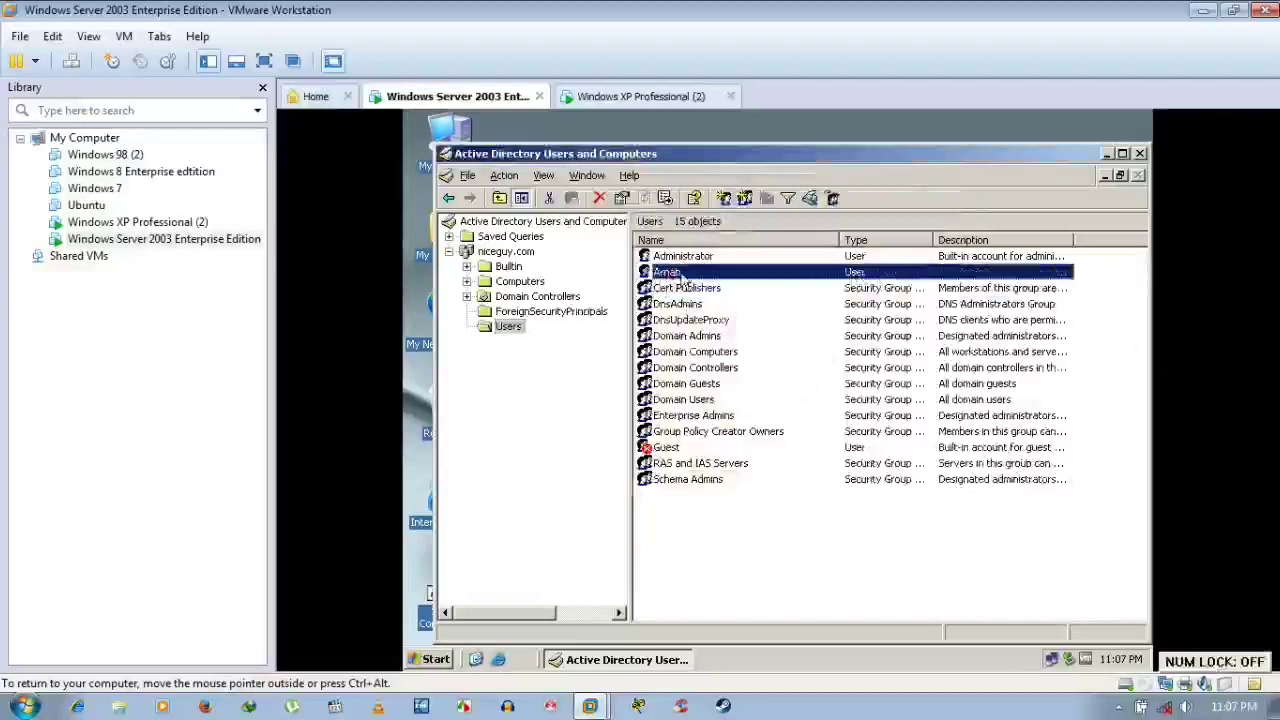
double_click(682, 276)
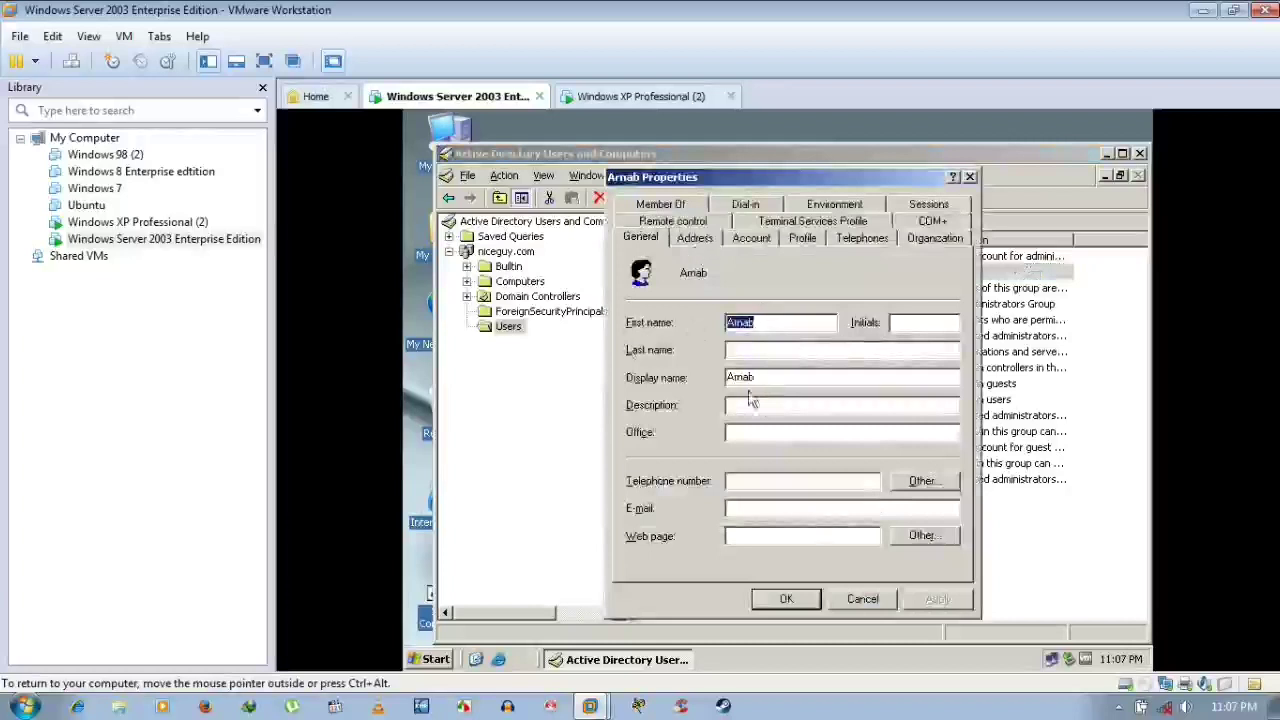
Review the new user's Remote control, Member Of, General, Address and Account tabs
left_click(700, 222)
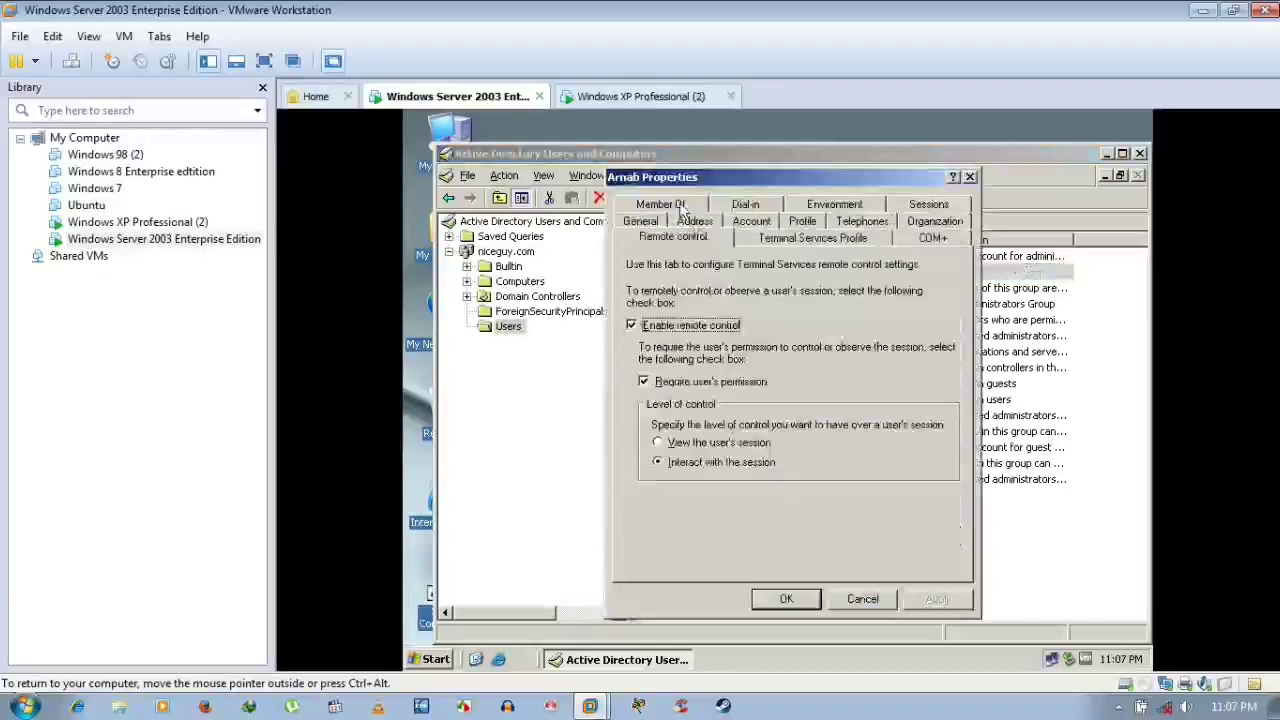
left_click(665, 205)
left_click(648, 204)
left_click(695, 237)
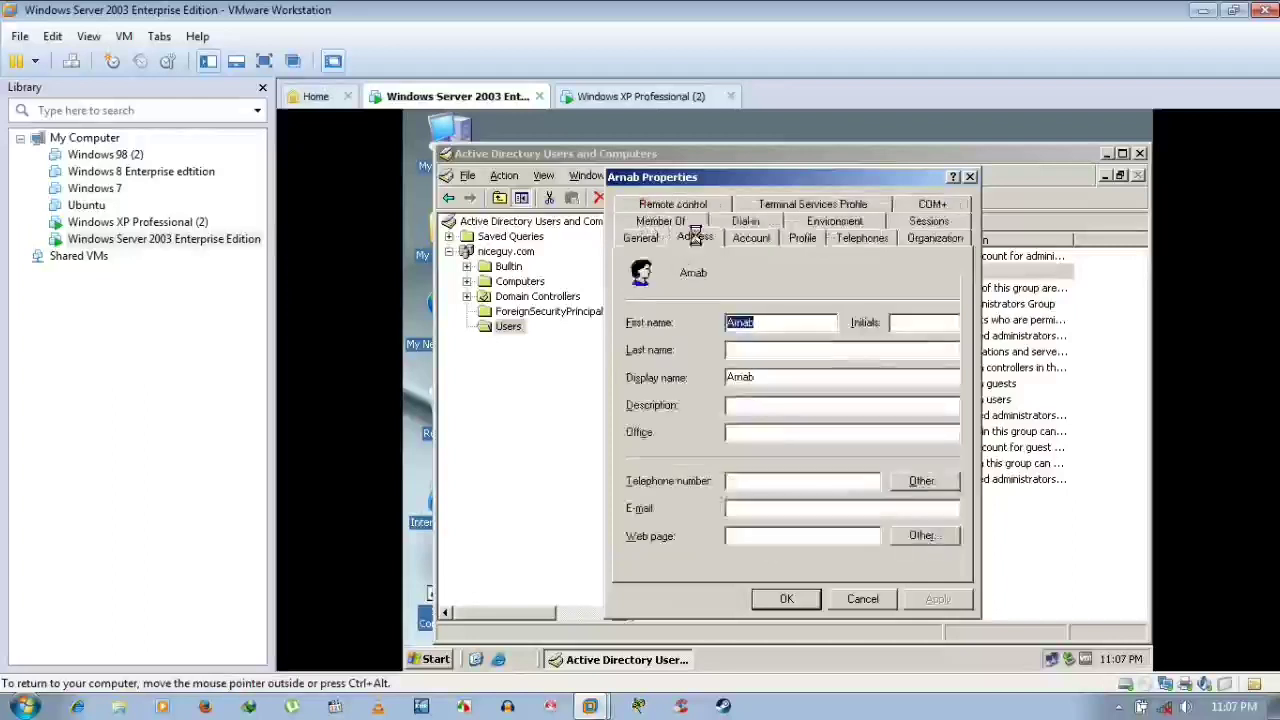
left_click(763, 240)
left_click(650, 240)
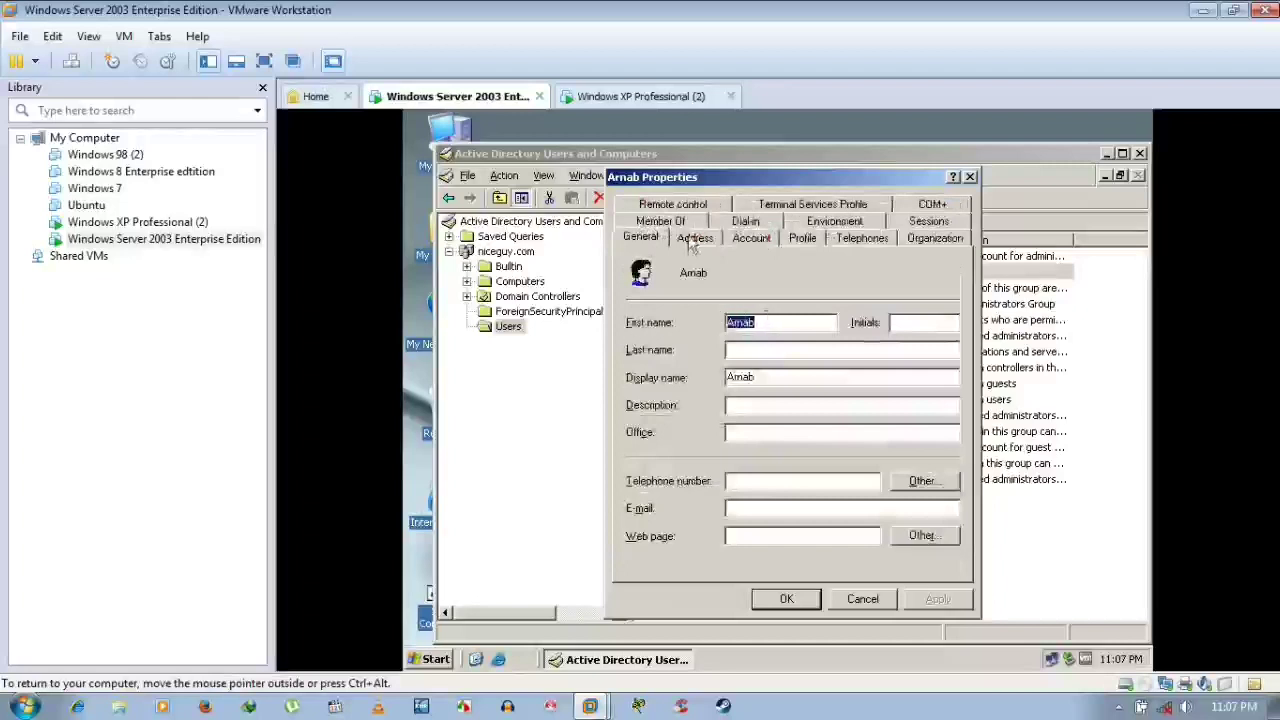
left_click(751, 238)
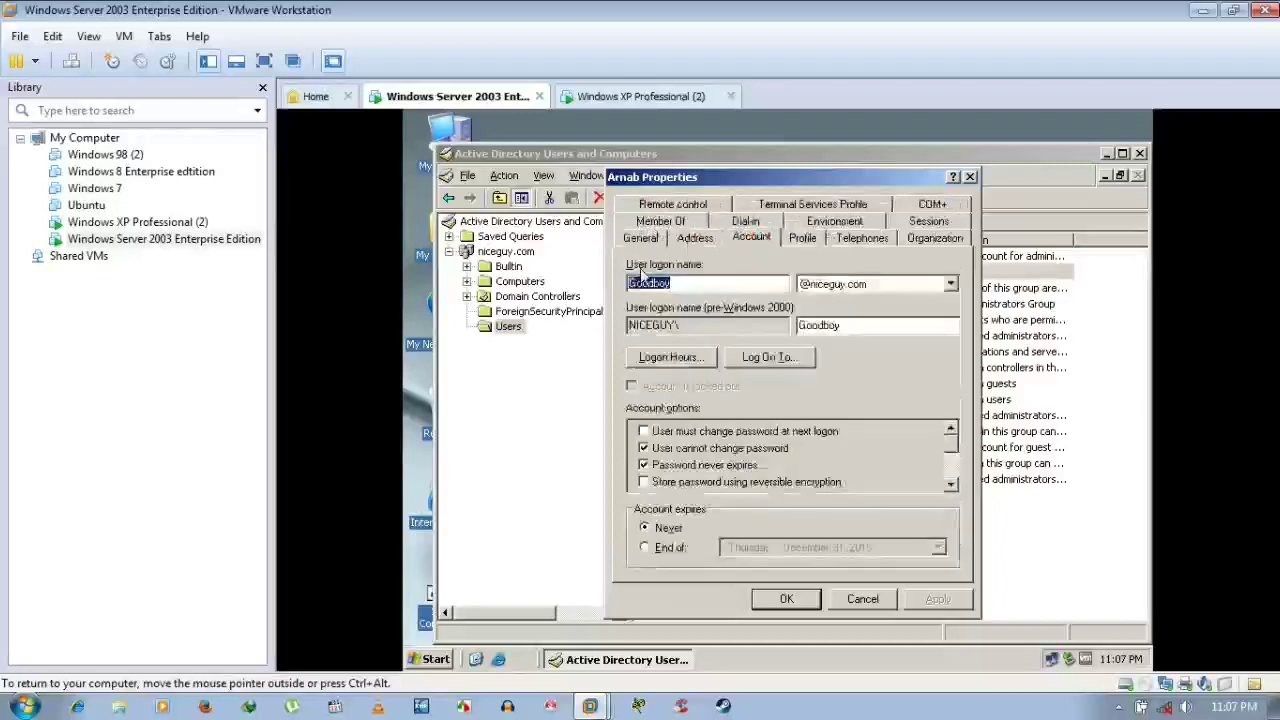
left_click(640, 285)
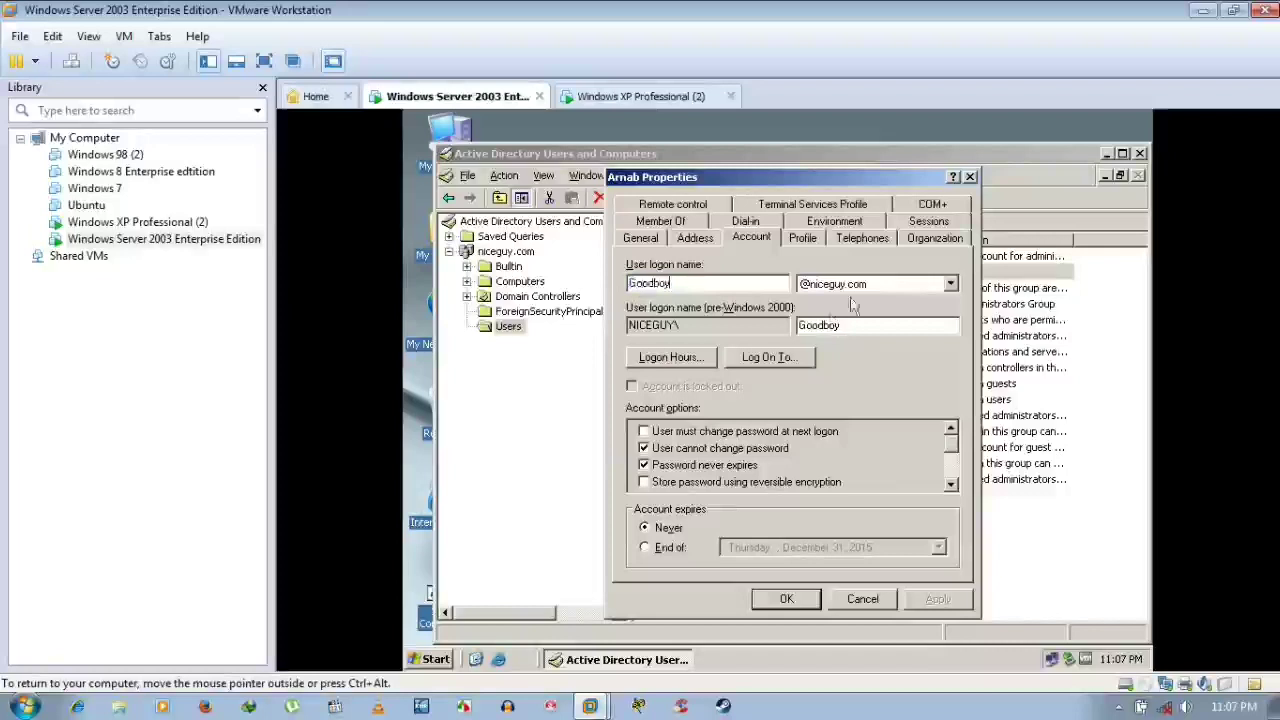
left_click(882, 286)
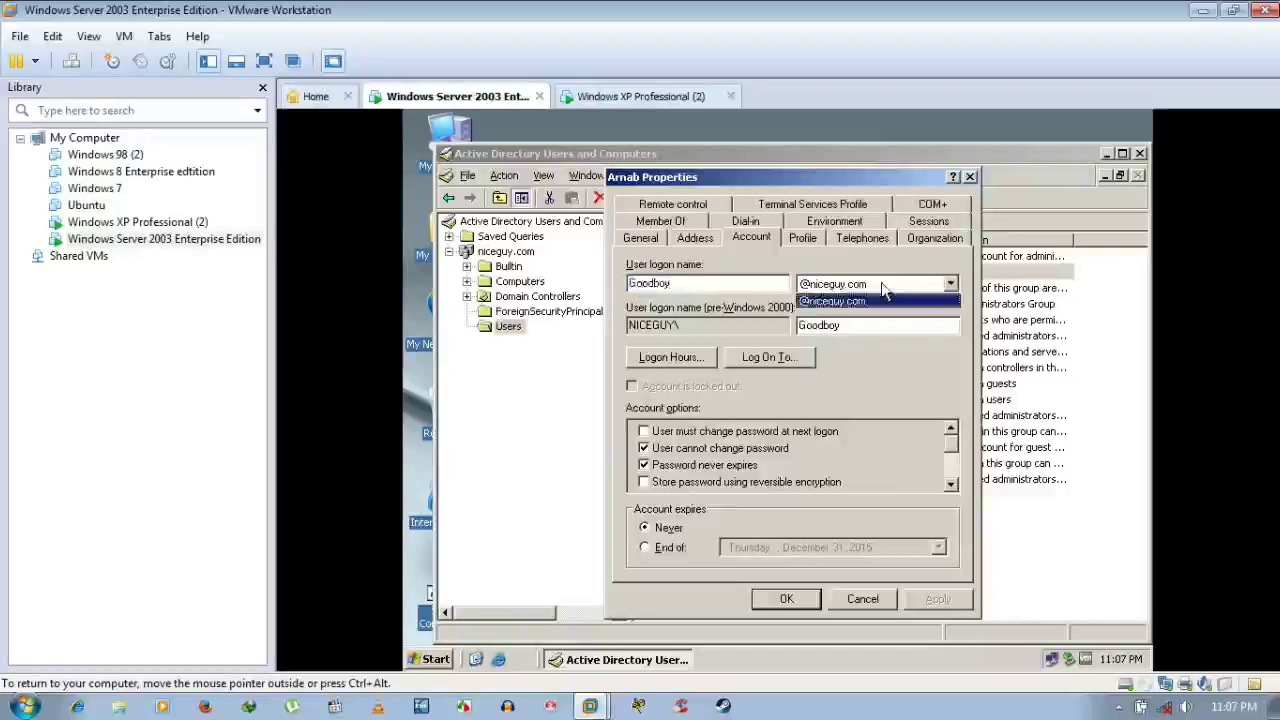
left_click(834, 301)
left_click(848, 325)
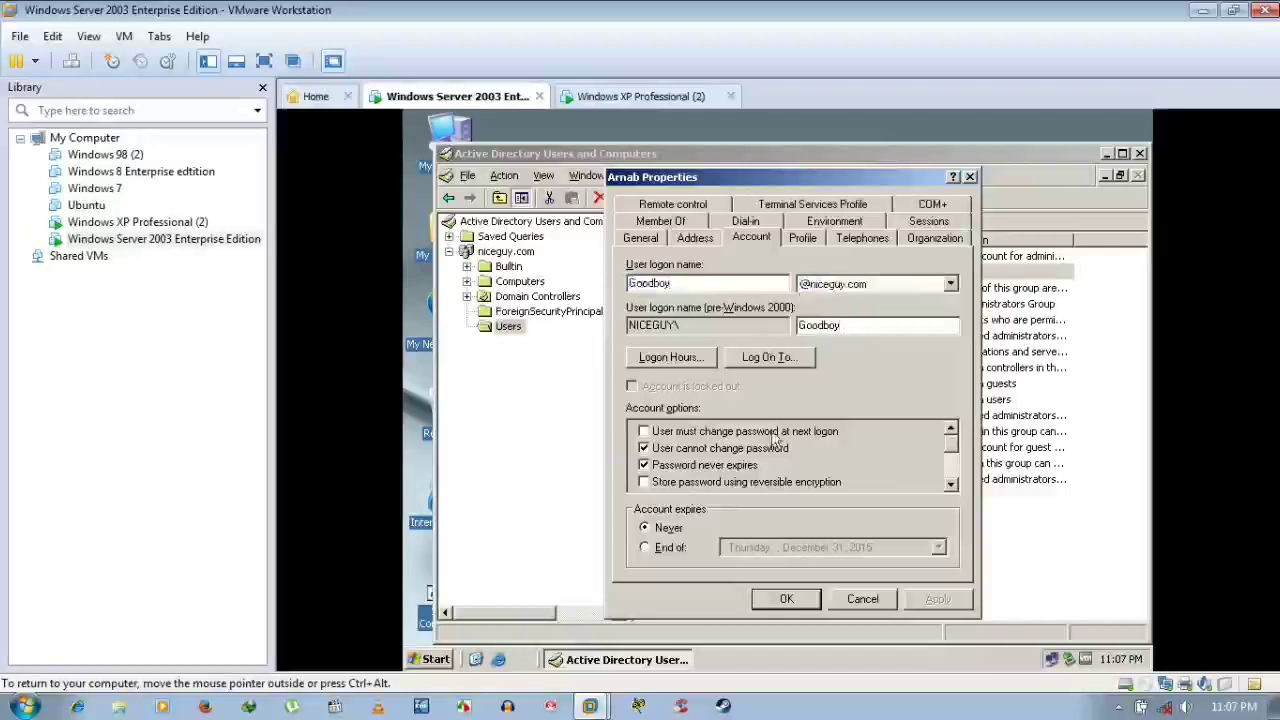
left_click(660, 364)
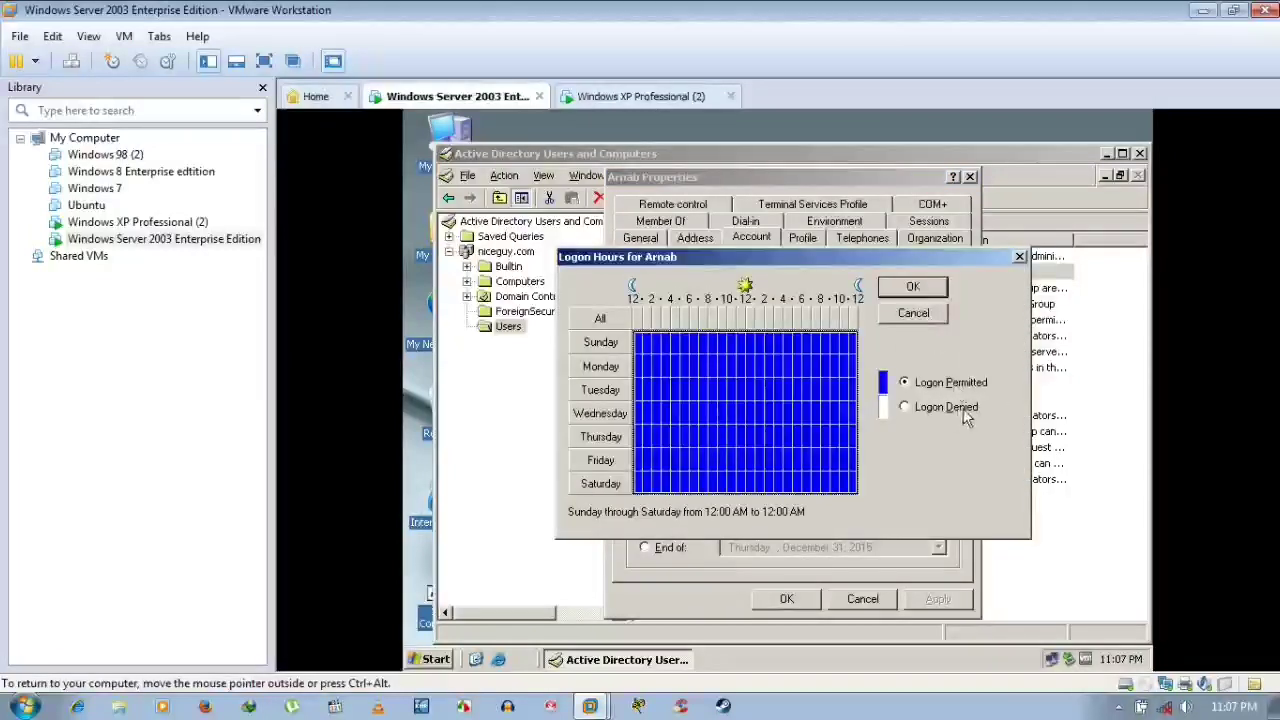
Cancel Logon Hours and Log On To without restricting workstations, keeping all computers allowed
left_click(913, 314)
left_click(785, 365)
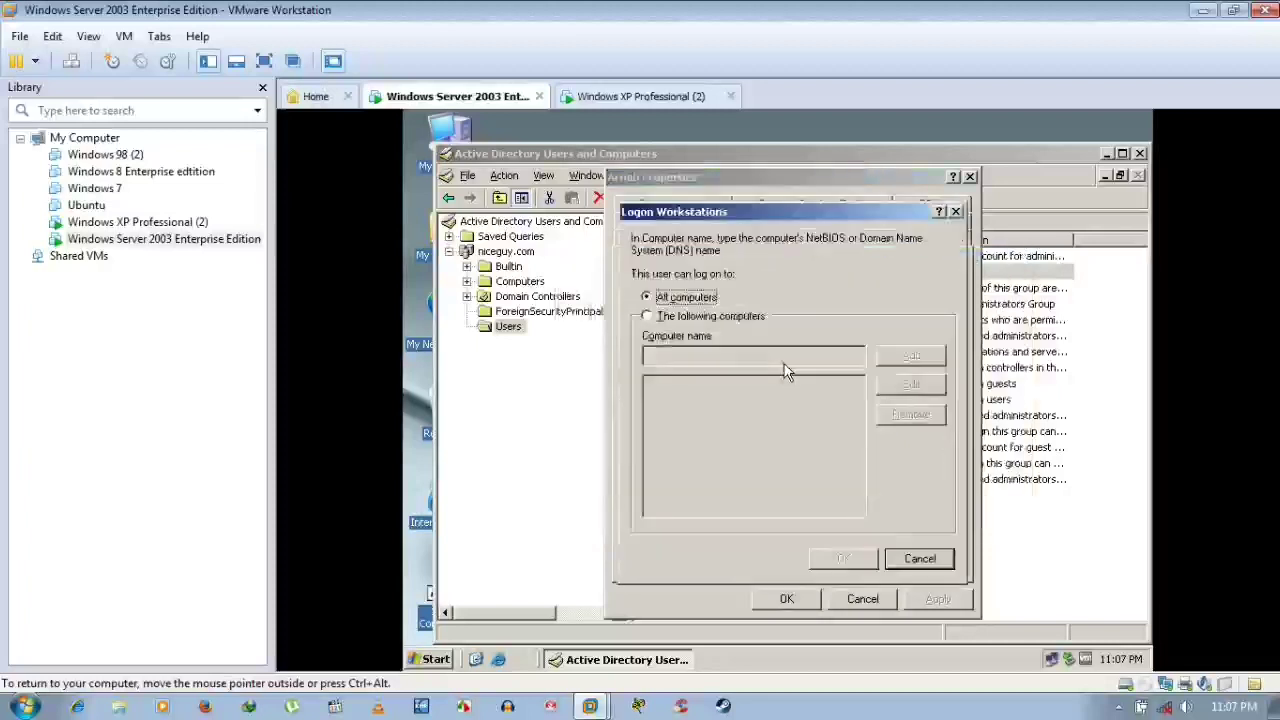
left_click(707, 318)
left_click(920, 558)
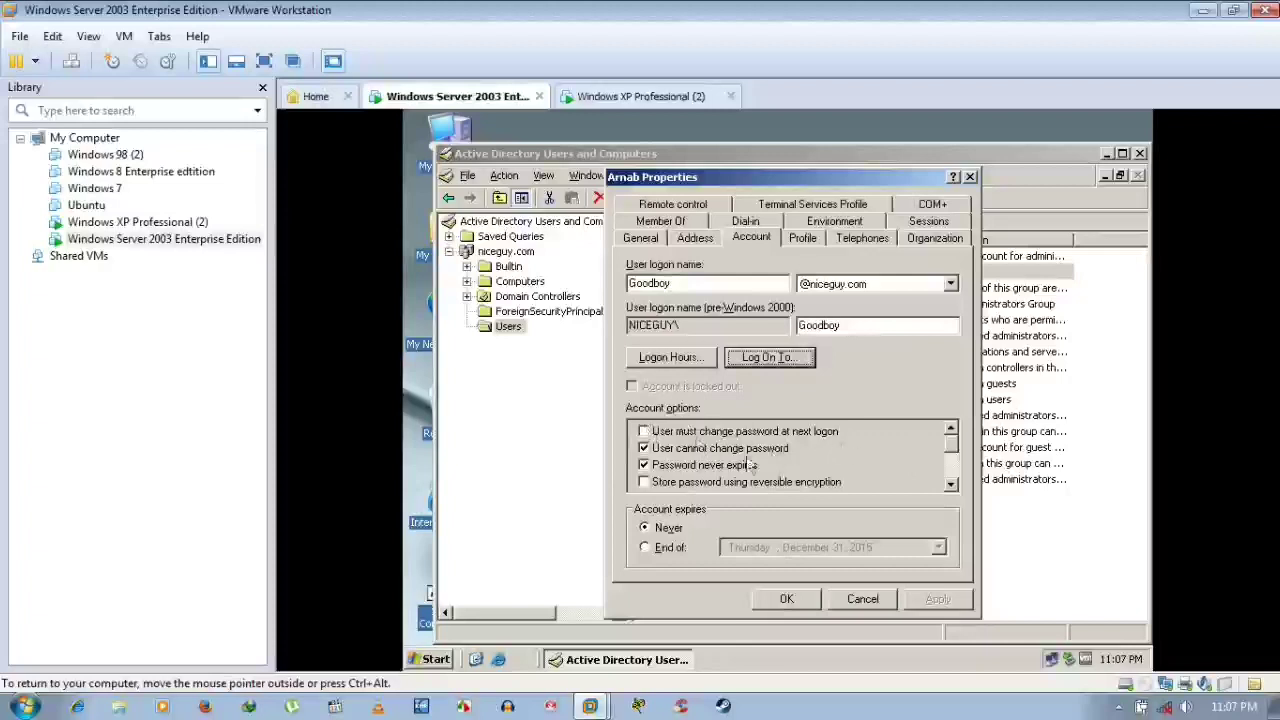
Scroll through the Account options list on the Account tab
left_click(950, 470)
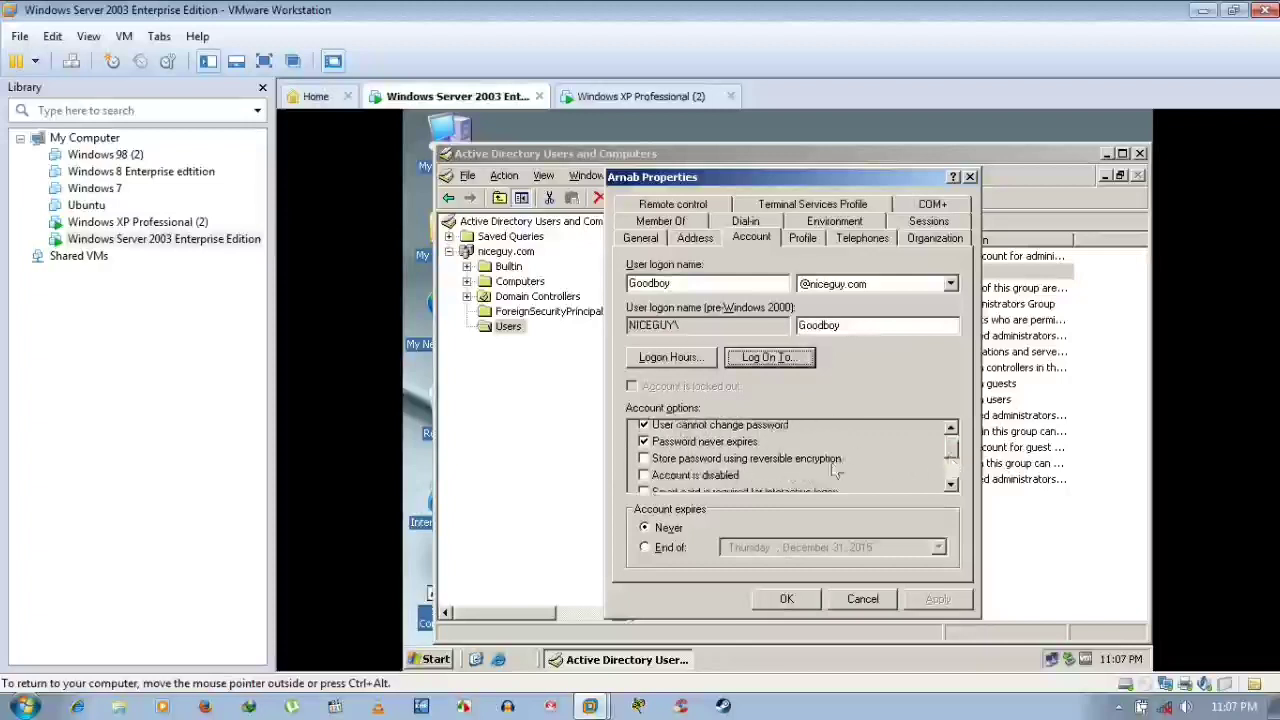
left_click(954, 453)
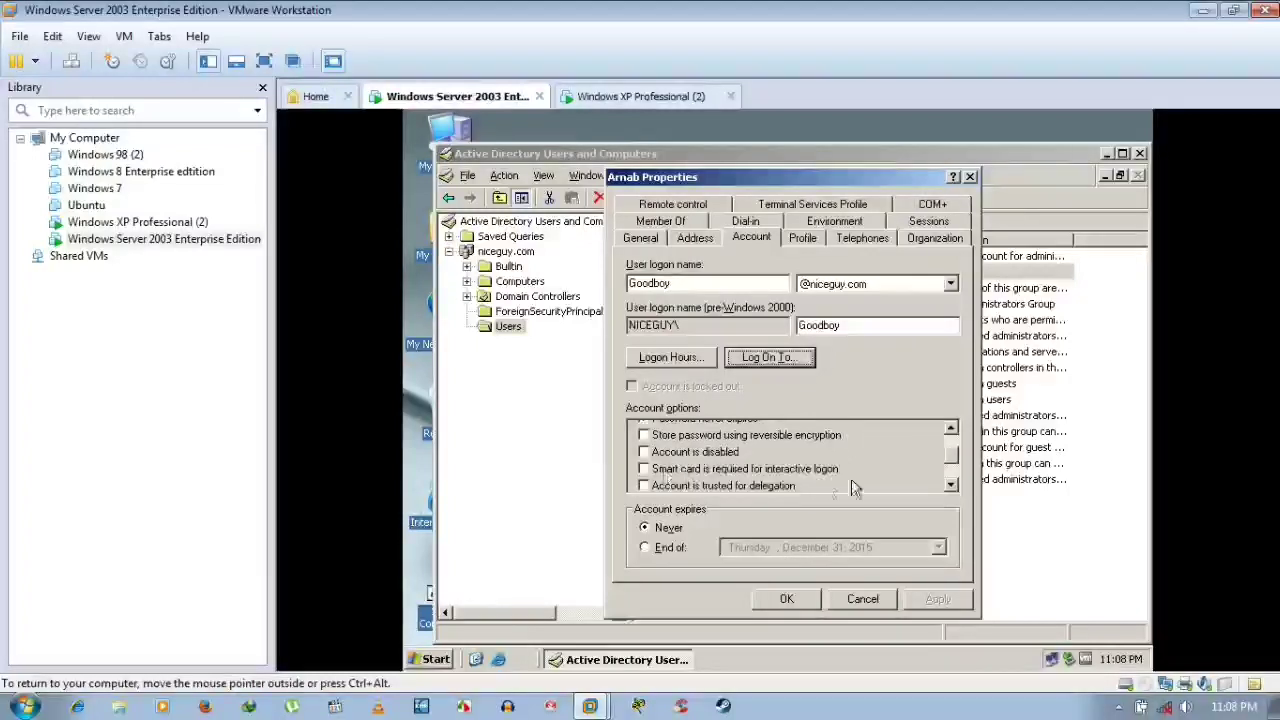
left_click(950, 467)
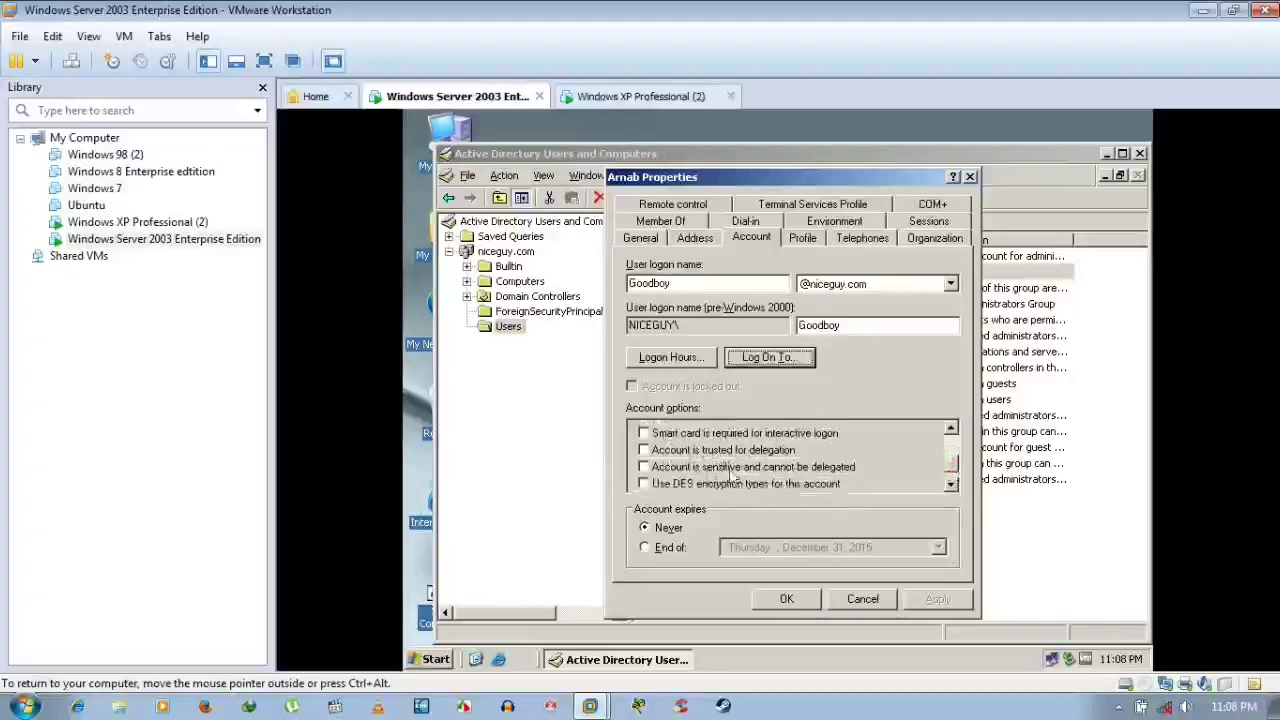
left_click(950, 470)
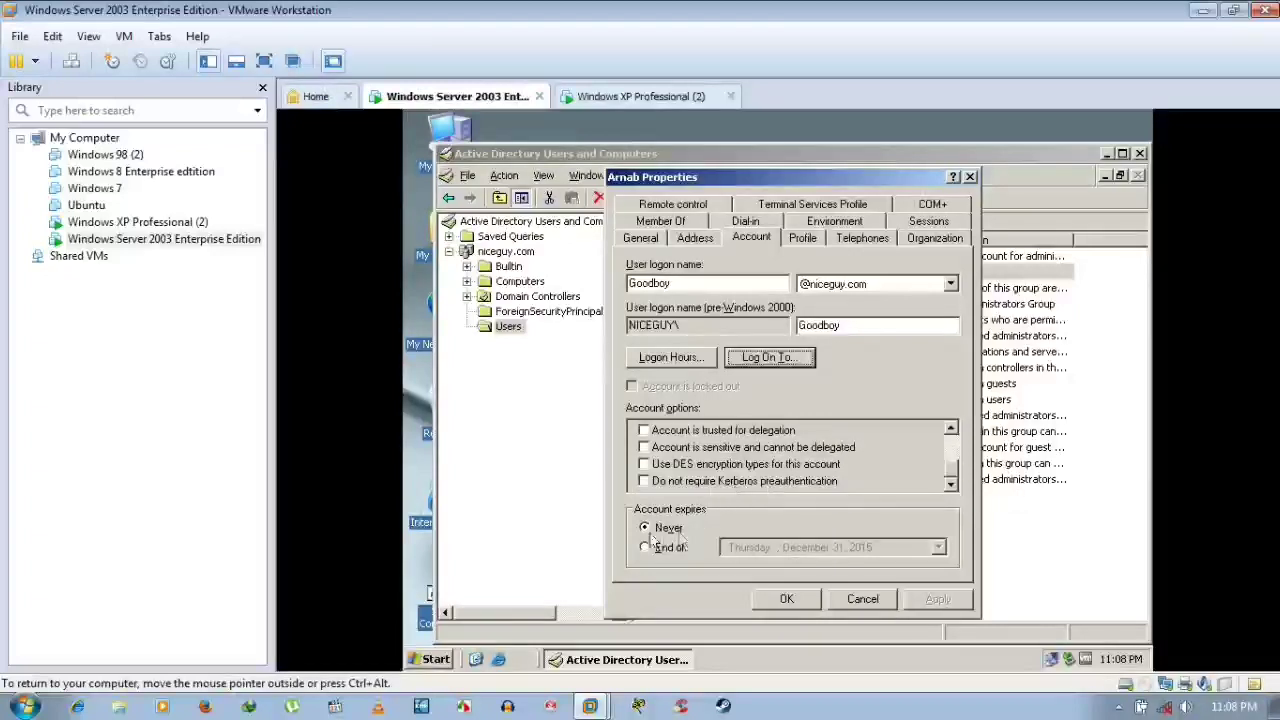
Review Profile, Telephones, Organization, Sessions, Environment, Dial-in and Member Of, showing Domain Users
left_click(806, 240)
left_click(858, 238)
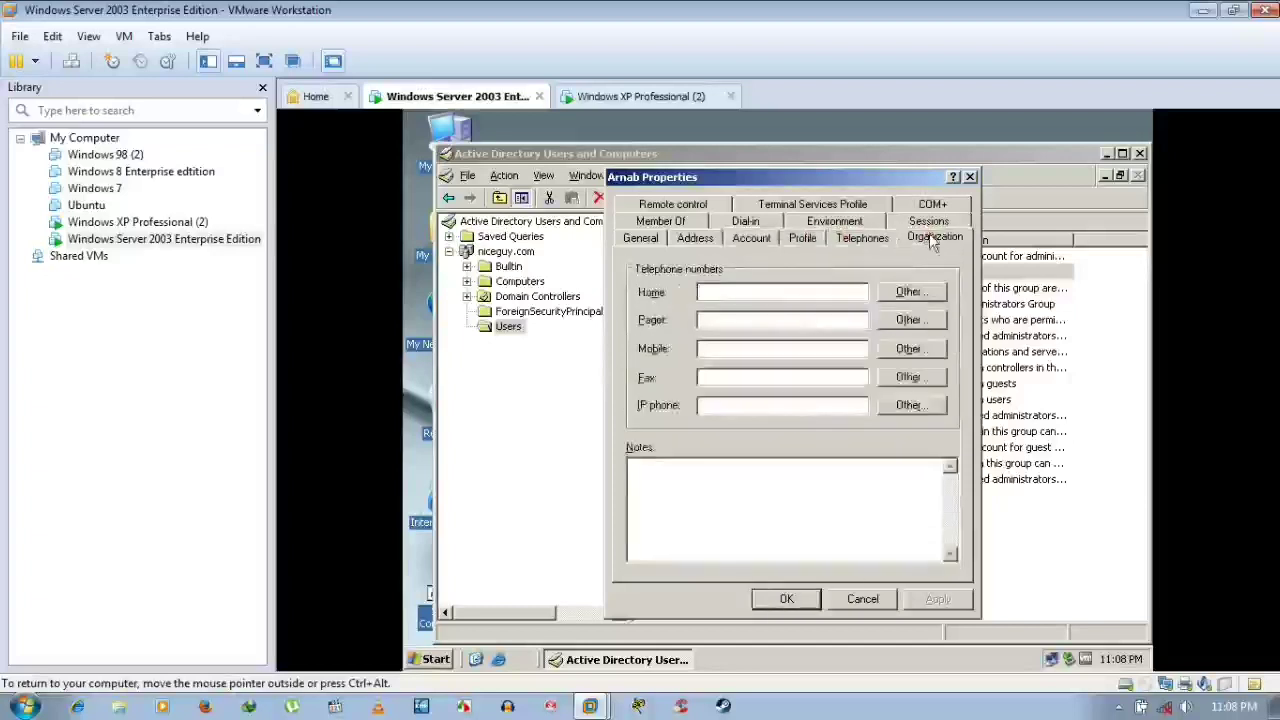
left_click(933, 240)
left_click(930, 237)
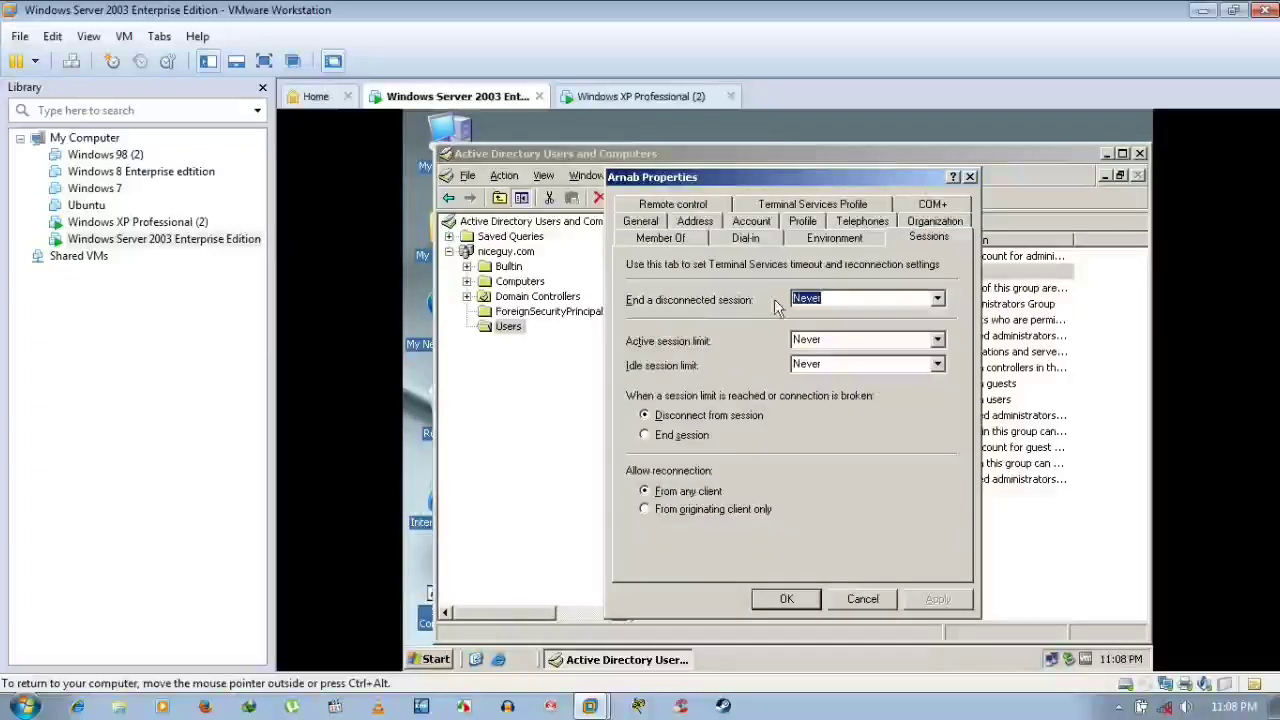
left_click(803, 241)
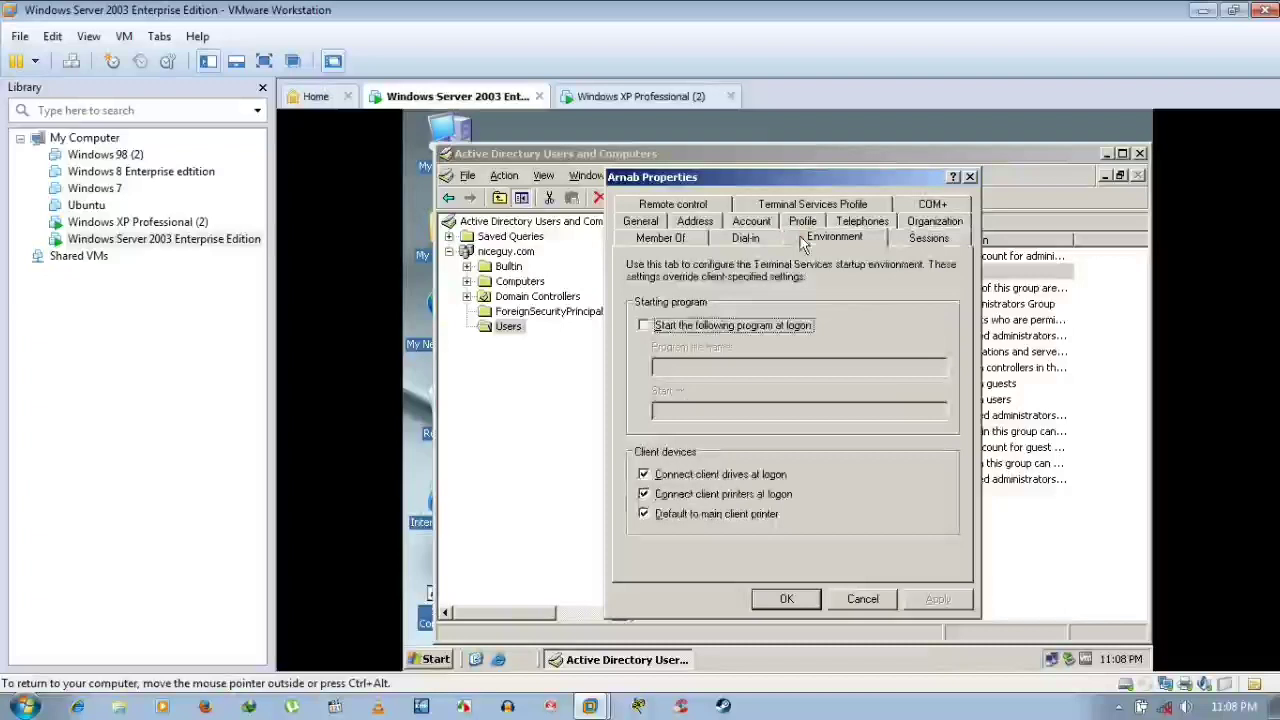
left_click(745, 240)
left_click(675, 238)
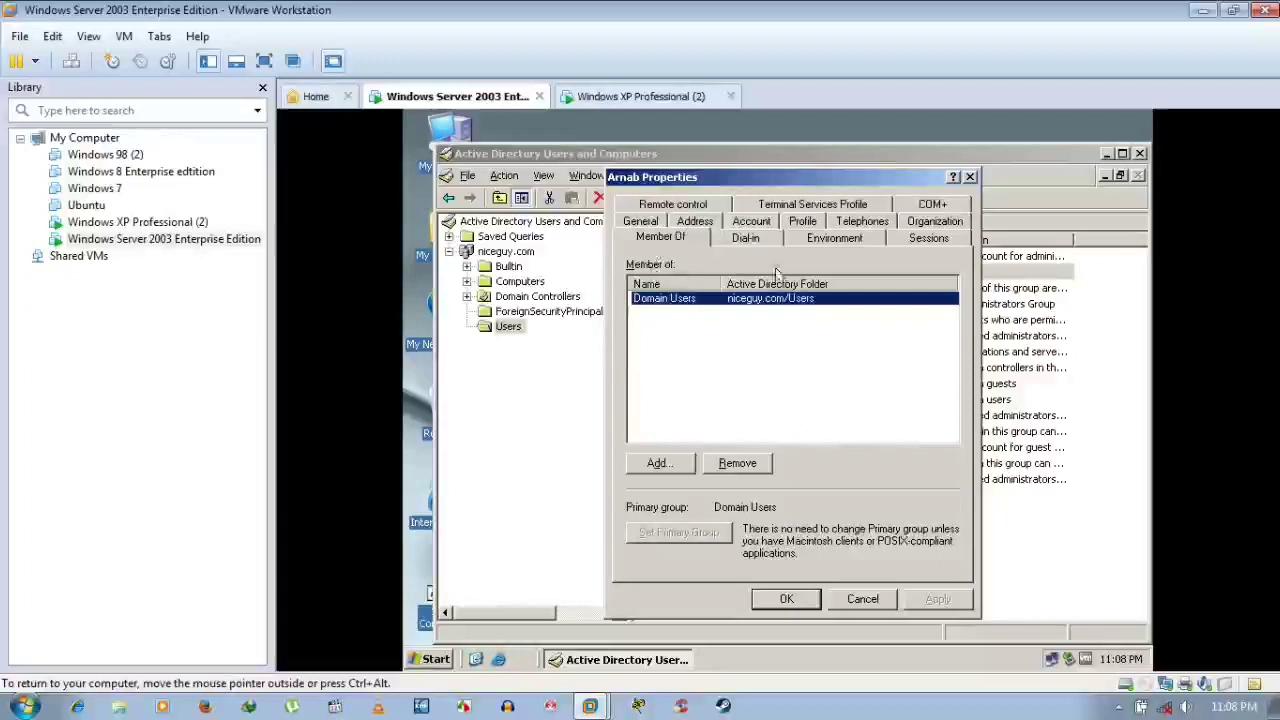
Cancel adding a group, view Terminal Services Profile, Remote control and COM+, then close with OK
left_click(684, 468)
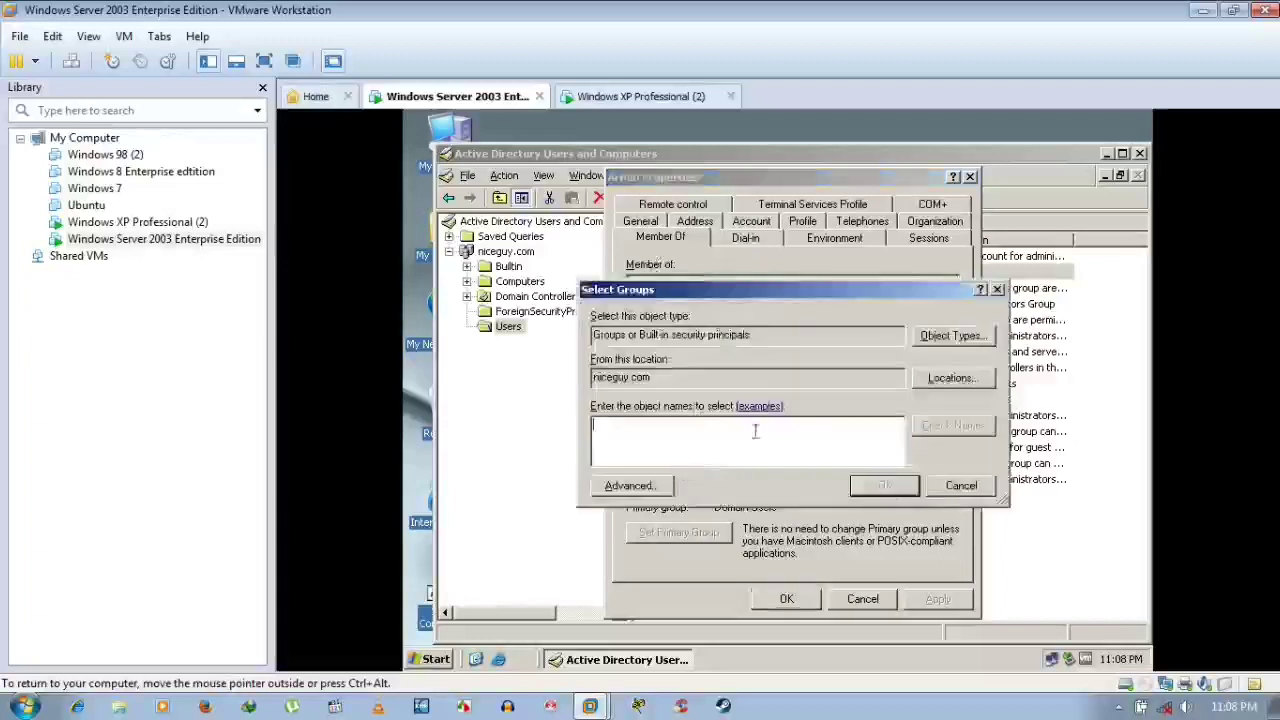
left_click(958, 488)
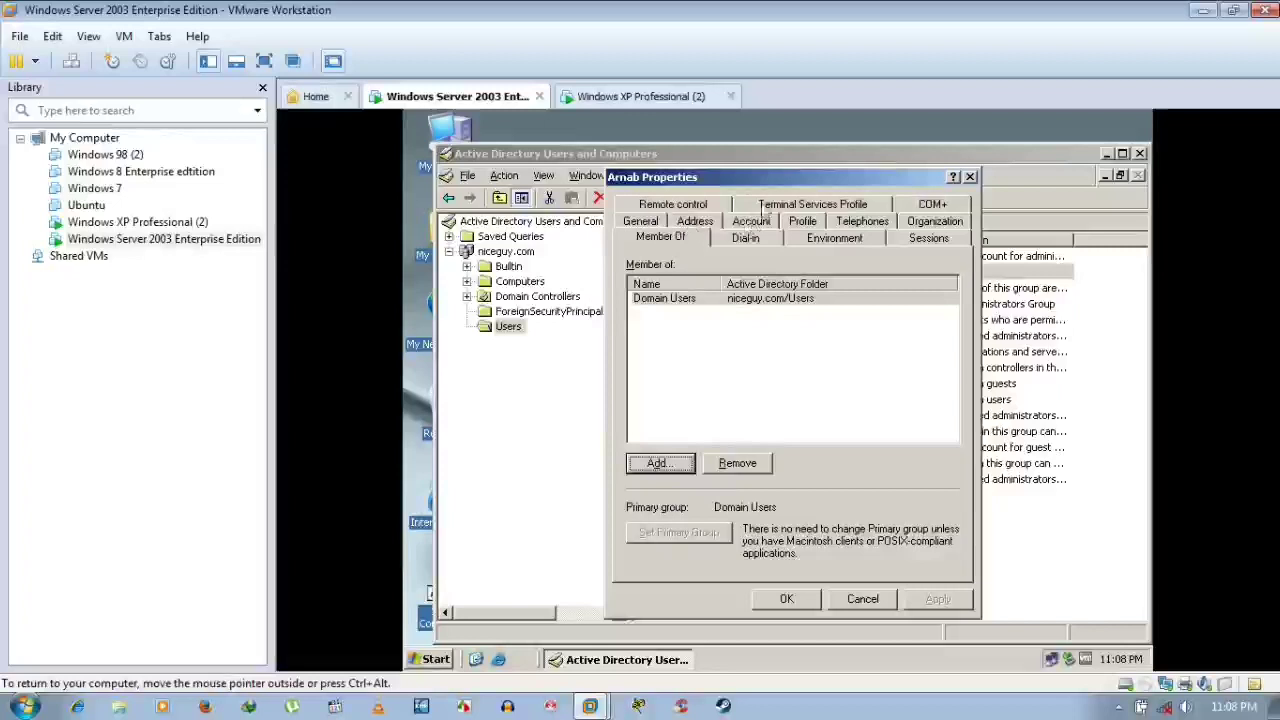
left_click(782, 205)
left_click(684, 235)
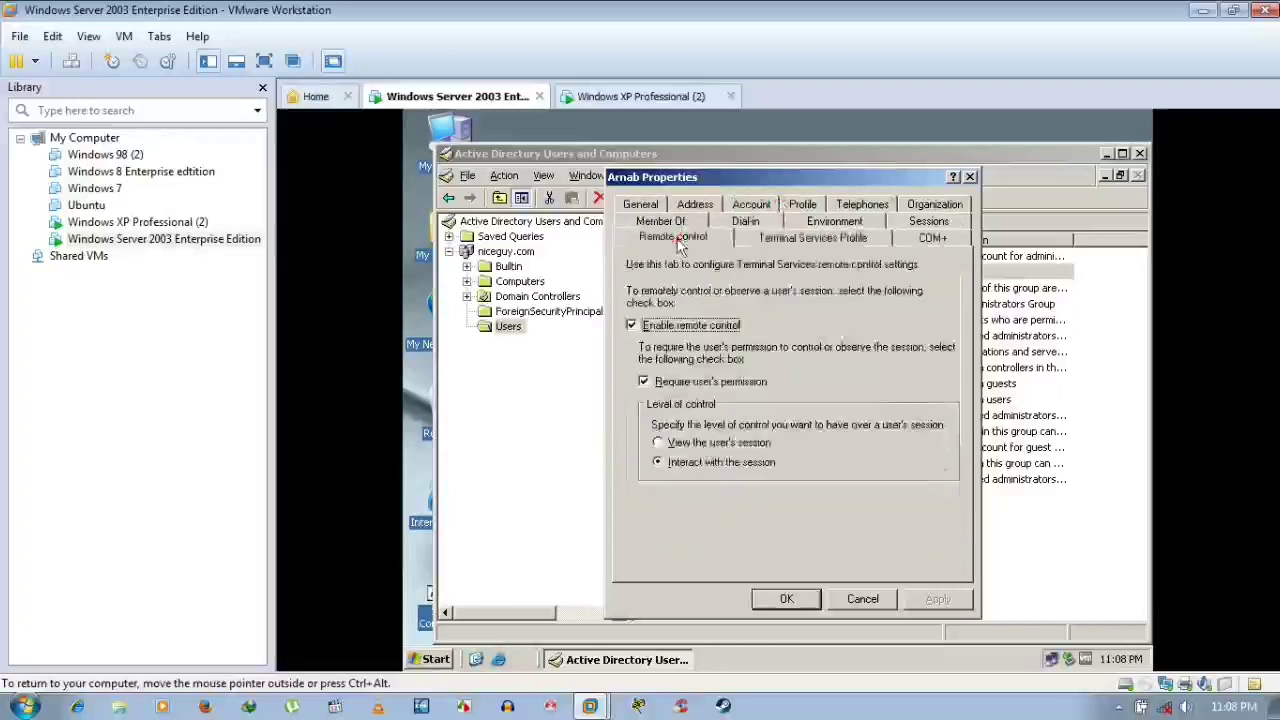
left_click(920, 240)
left_click(800, 603)
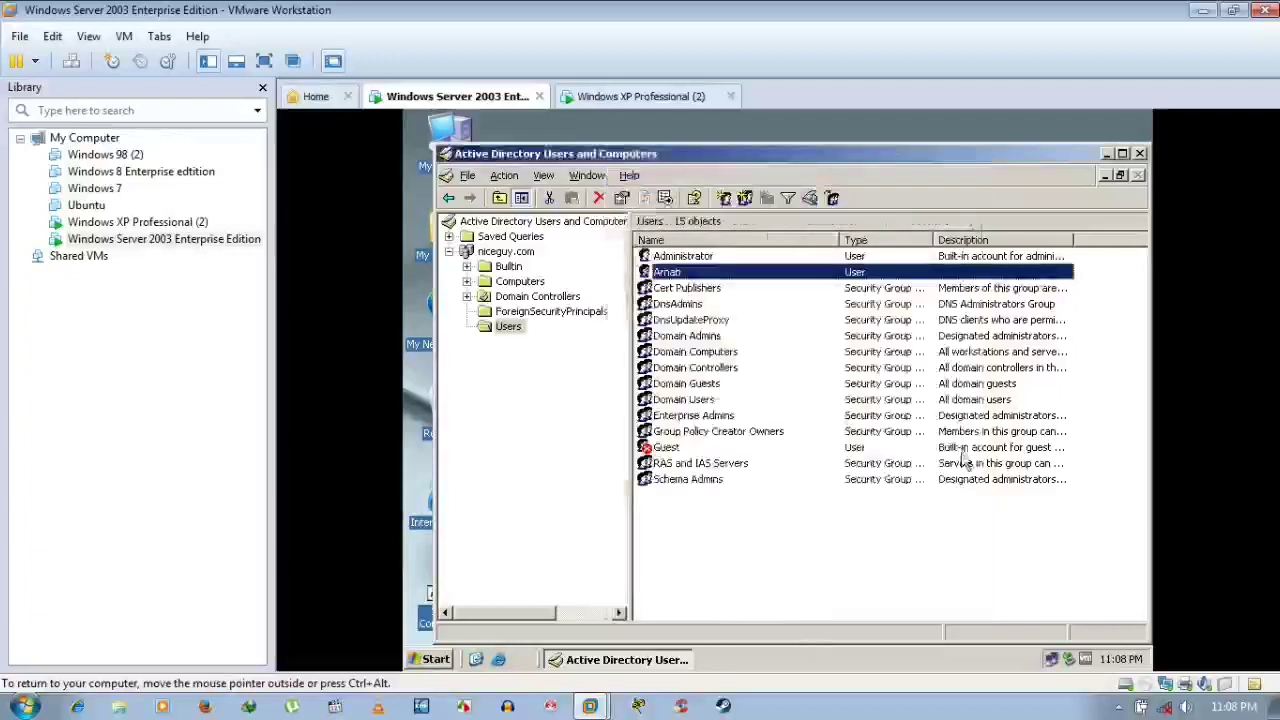
Close Active Directory Users and Computers and log off the Windows XP Professional (2) guest
left_click(1141, 153)
left_click(663, 92)
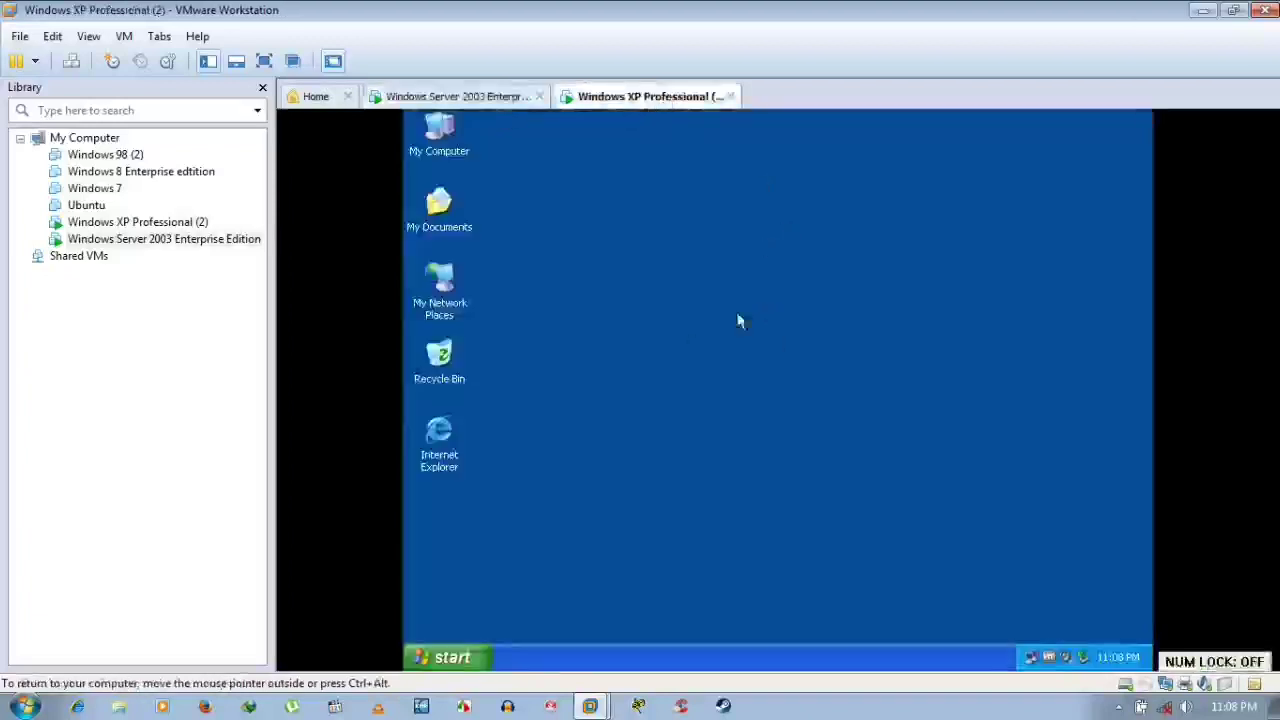
left_click(470, 656)
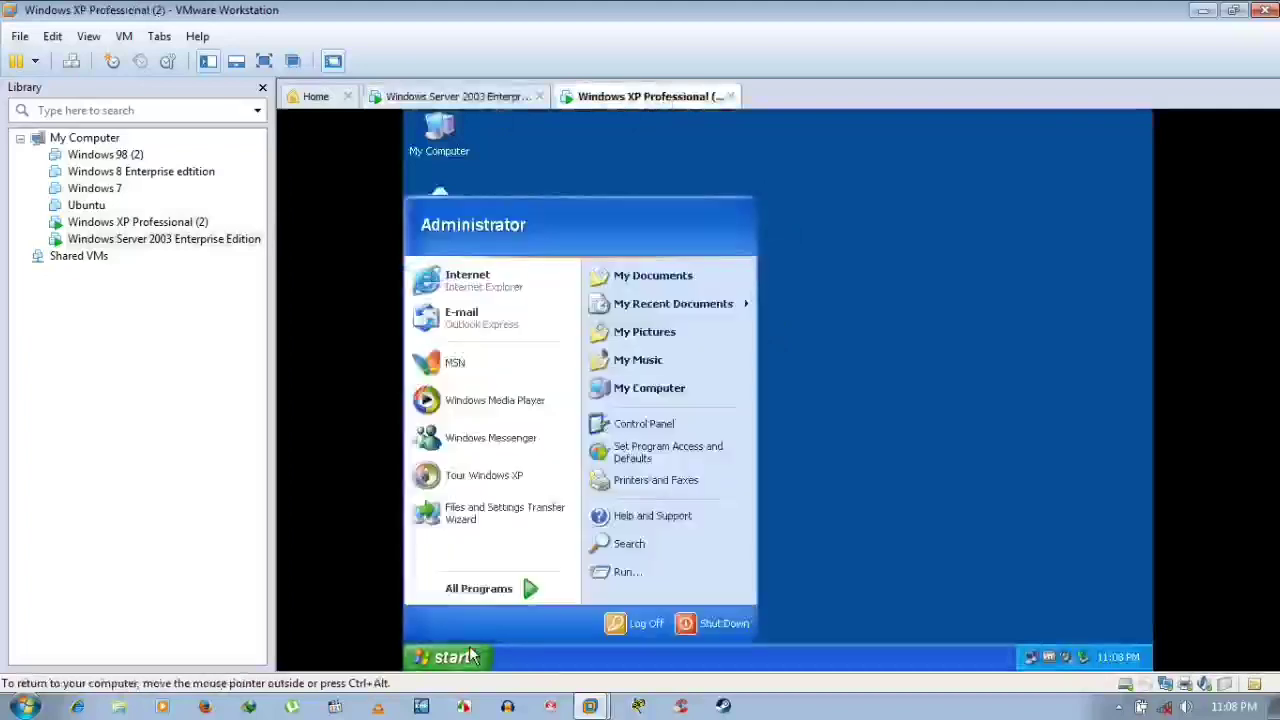
left_click(638, 626)
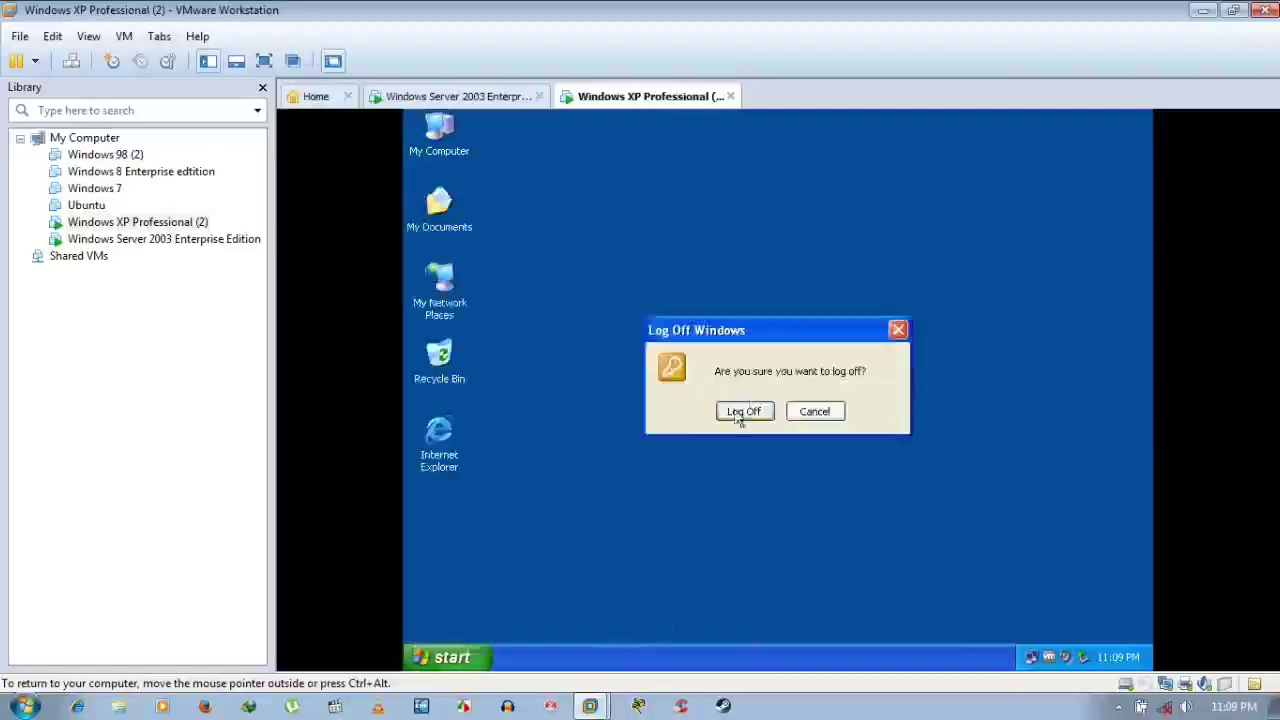
left_click(744, 412)
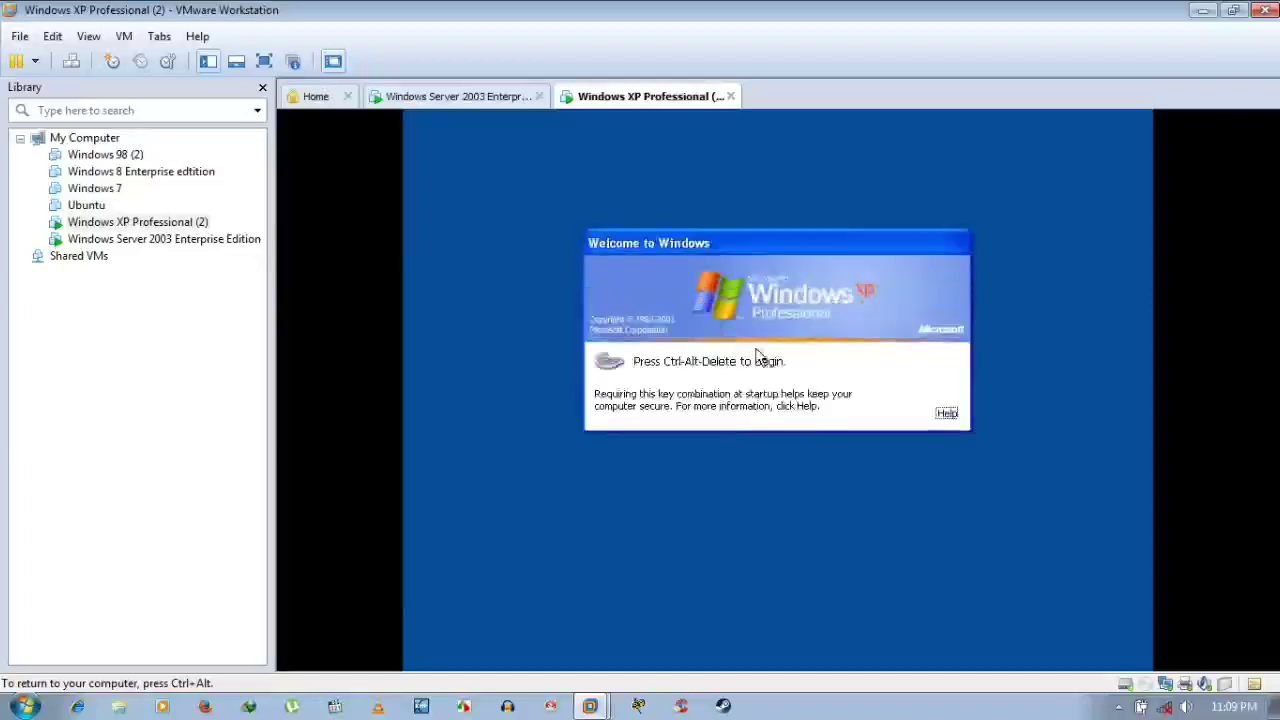
Bring up the XP logon dialog and set Log on to the NICEGUY domain
key("ctrl+alt")
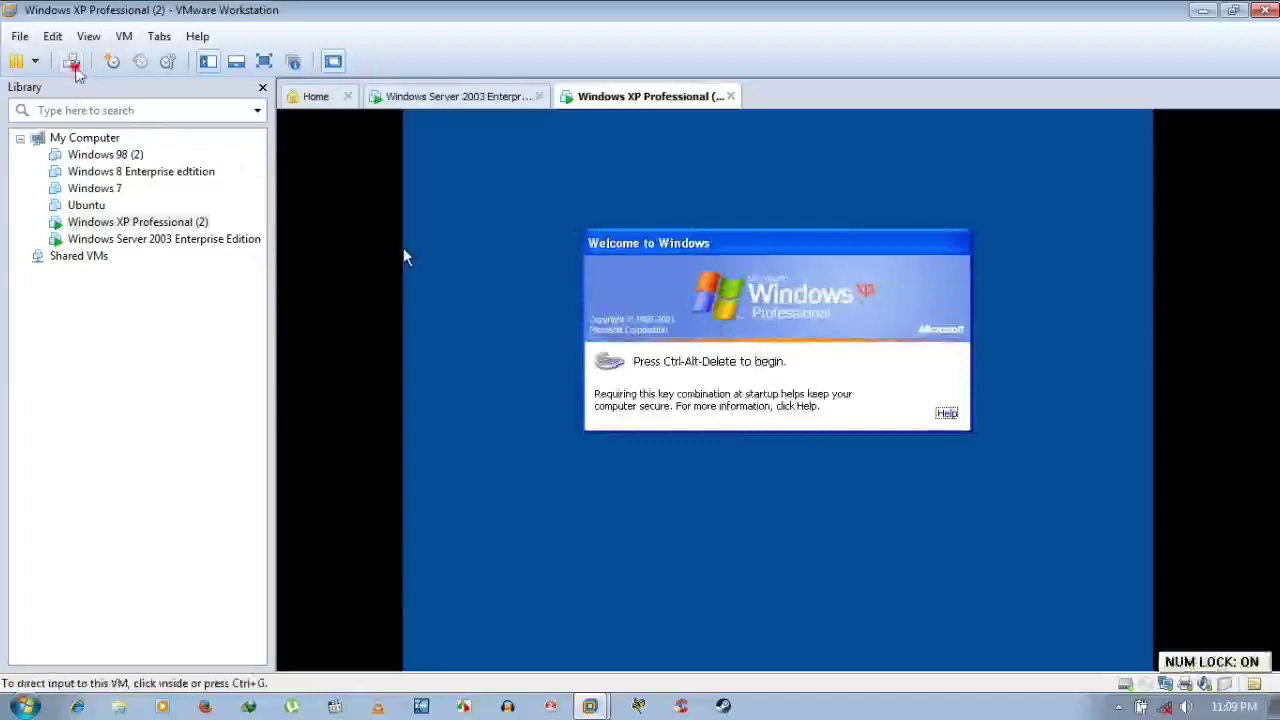
left_click(71, 61)
left_click(623, 336)
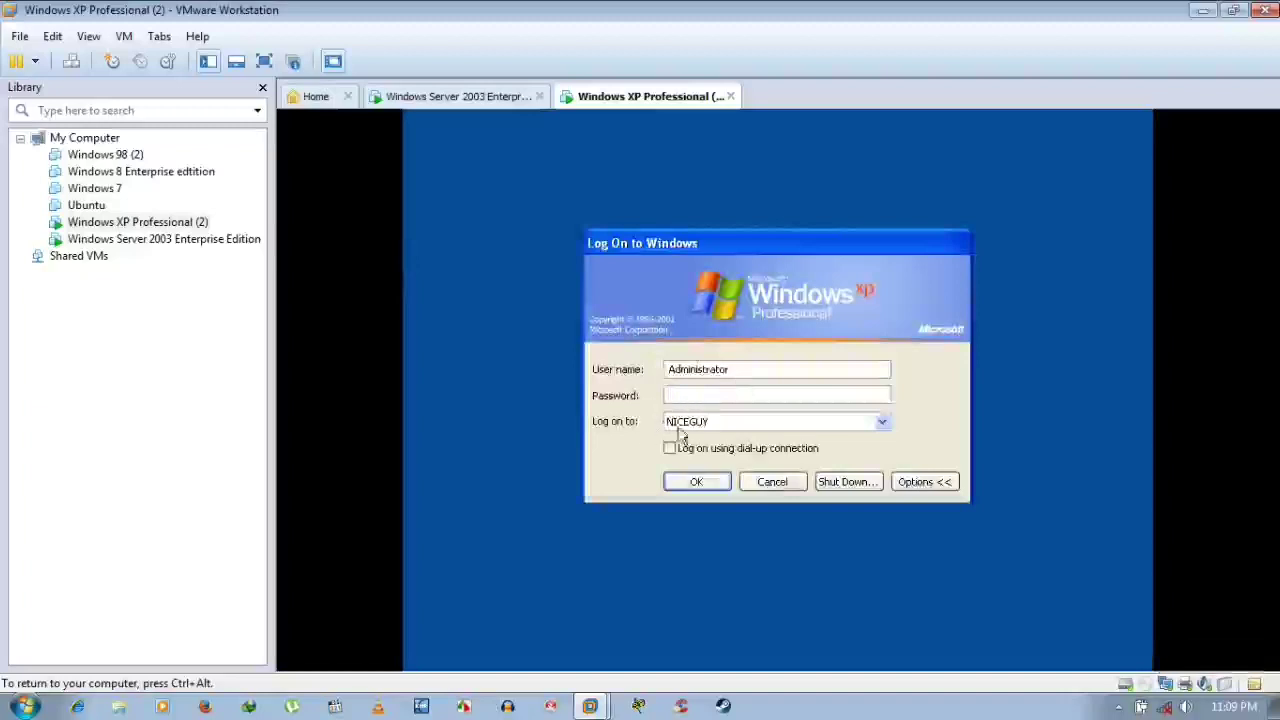
left_click(722, 427)
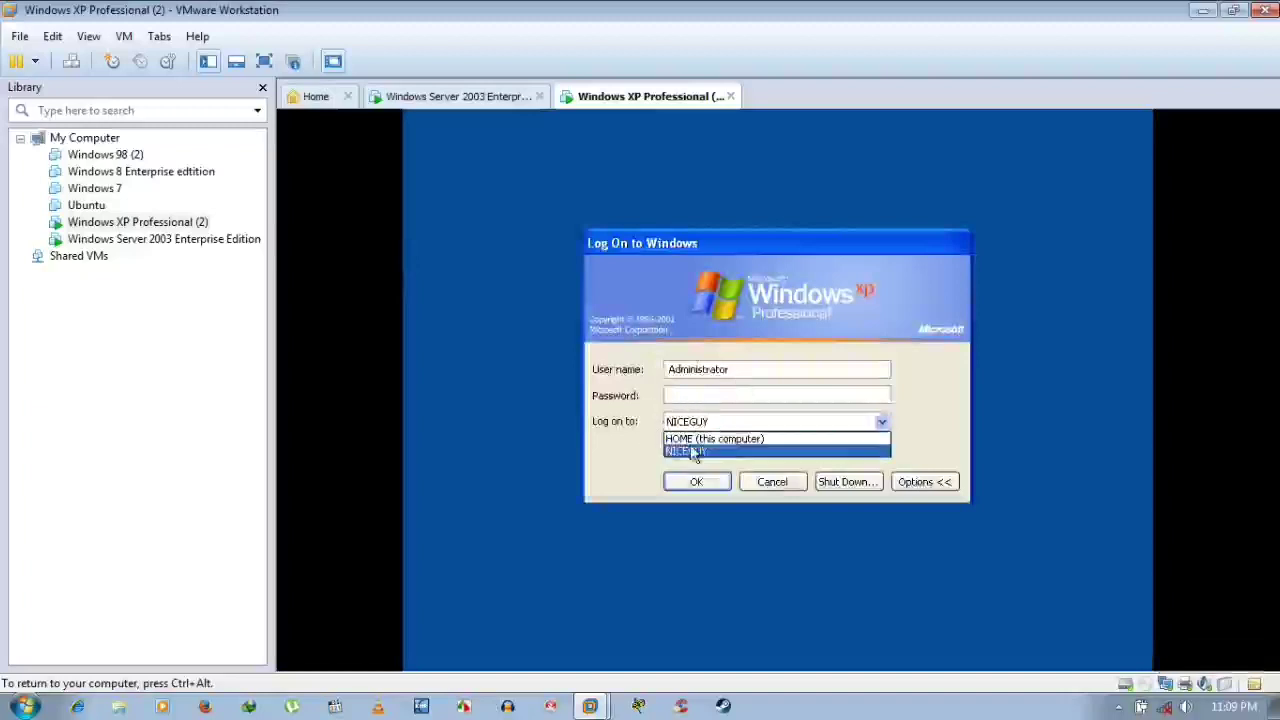
left_click(686, 450)
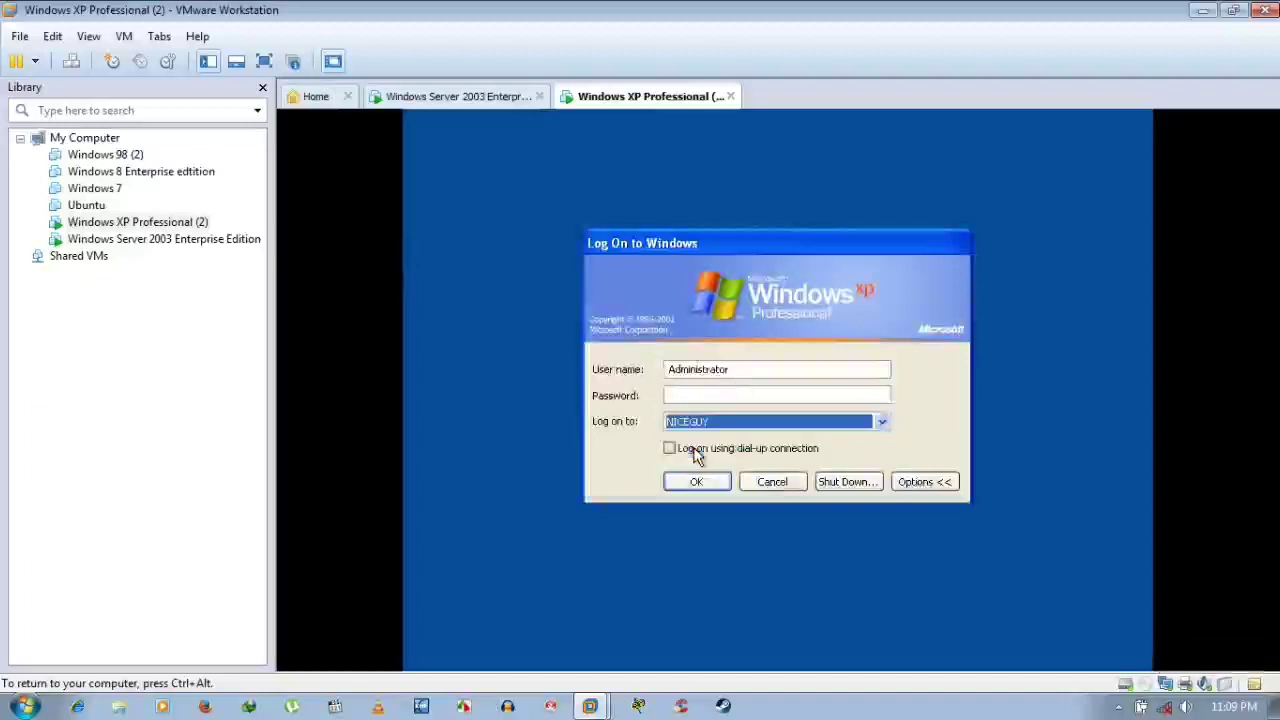
left_click(693, 393)
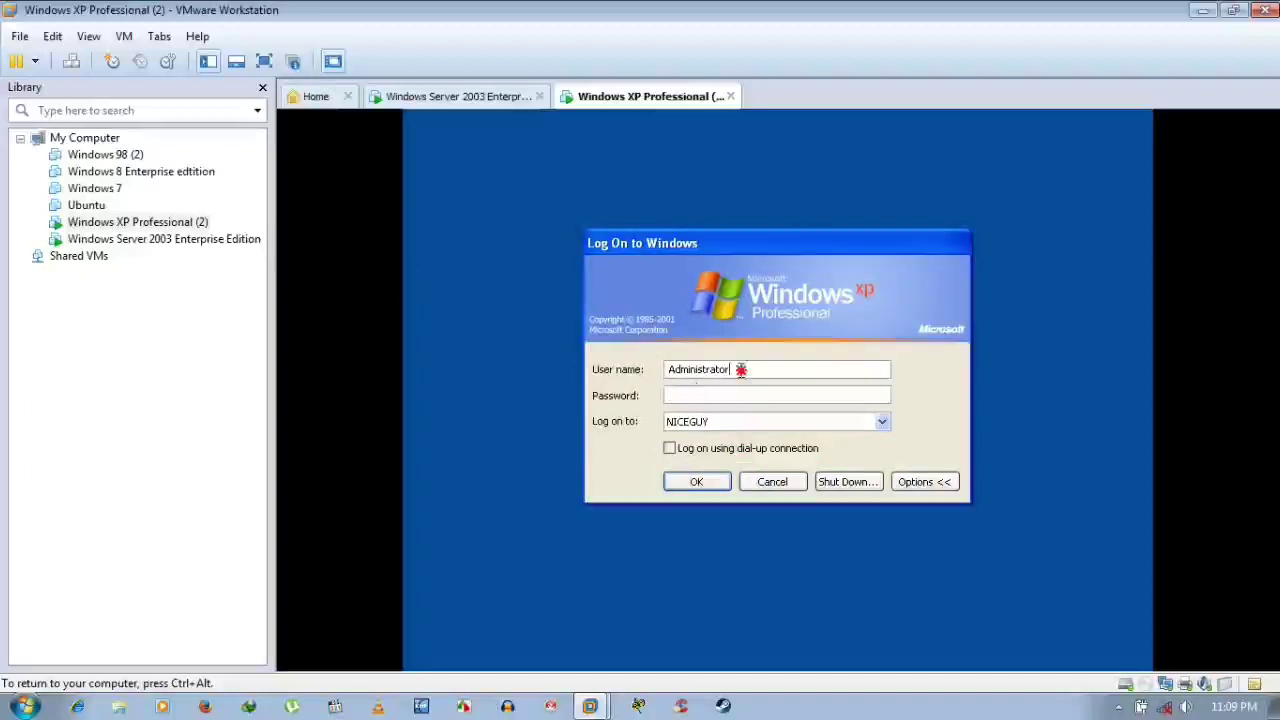
Replace the Administrator user name with Goodboy and submit; the logon is refused
left_click_drag(733, 370, 621, 364)
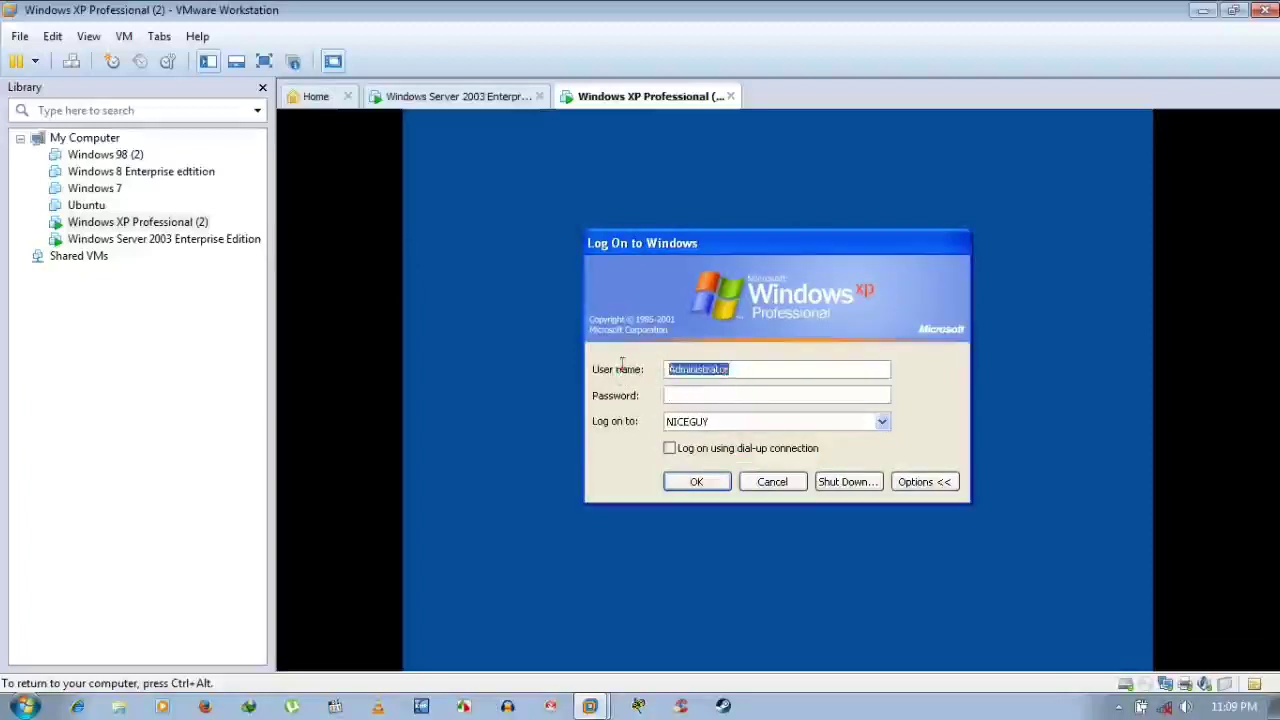
key("BackSpace")
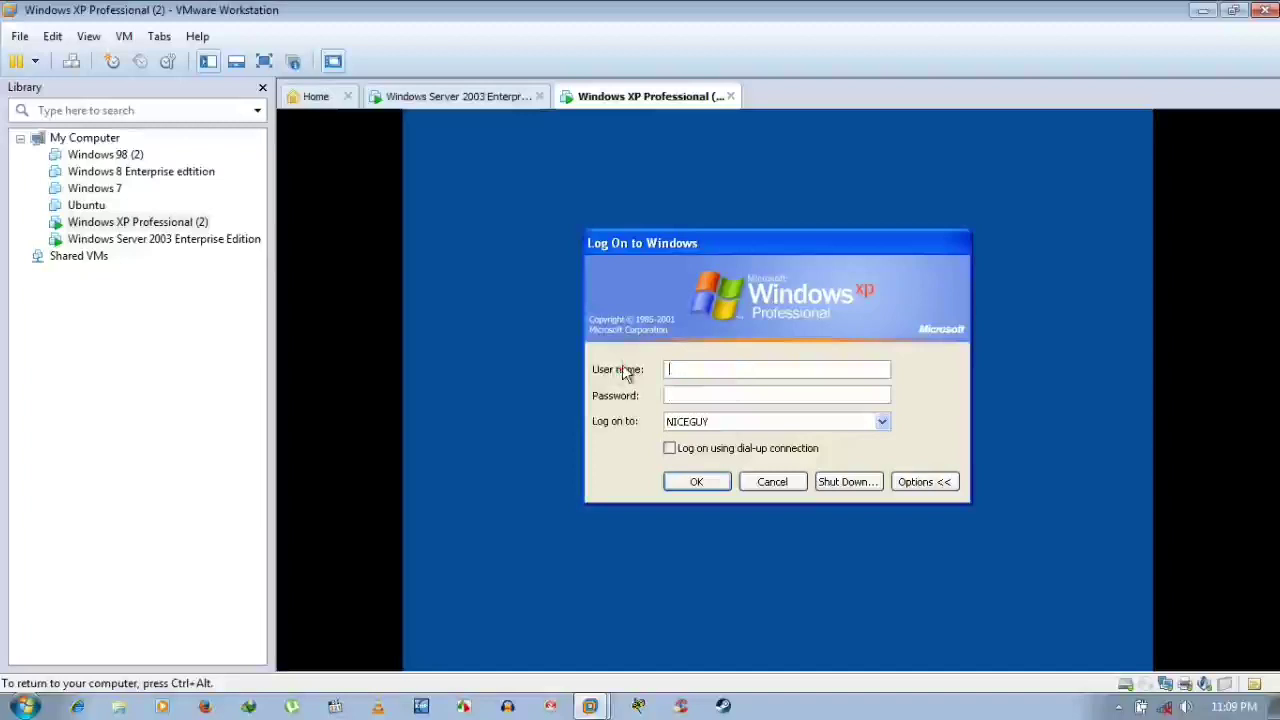
type("Goodboy")
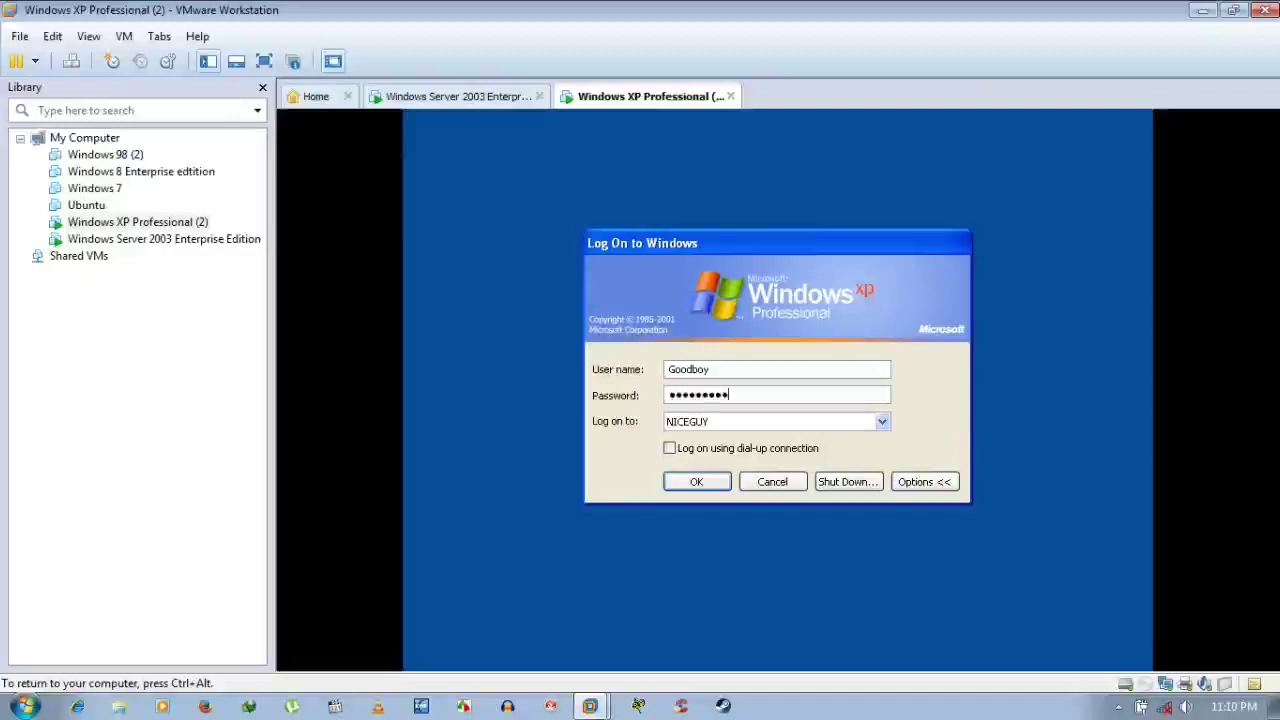
key("Return")
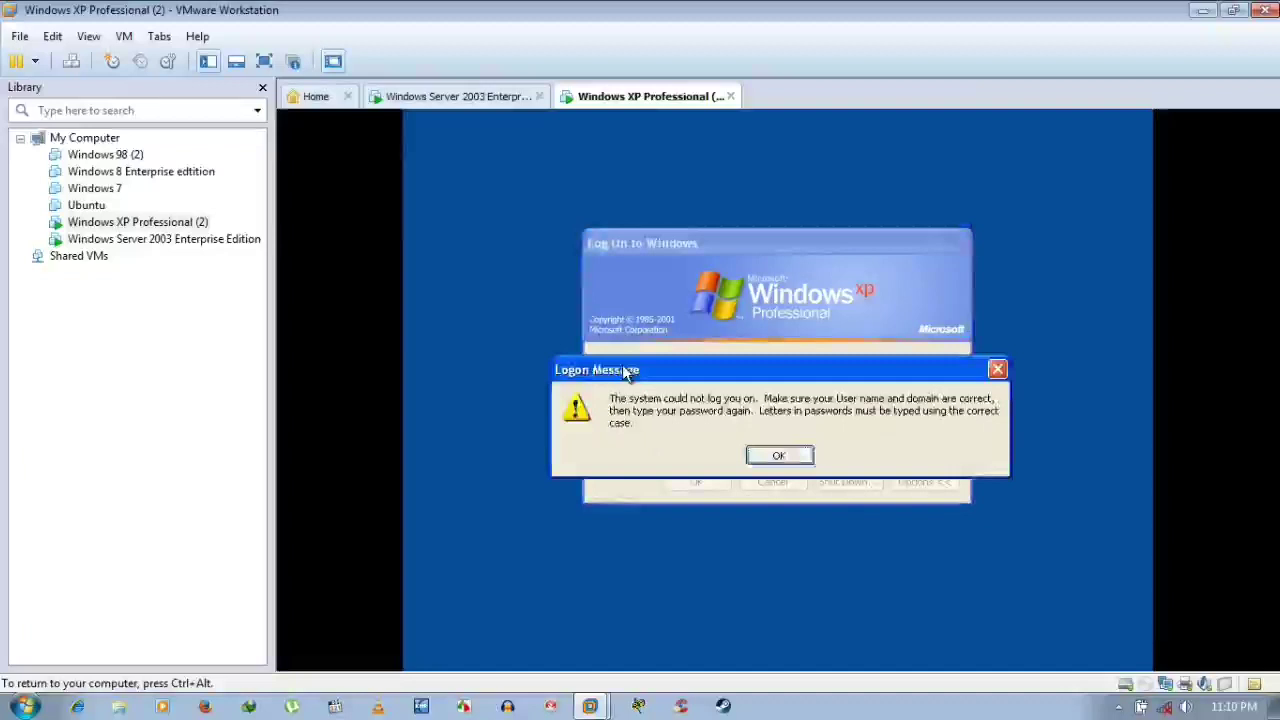
Dismiss the logon error and log on to NICEGUY as lowercase goodboy with the password
left_click(795, 457)
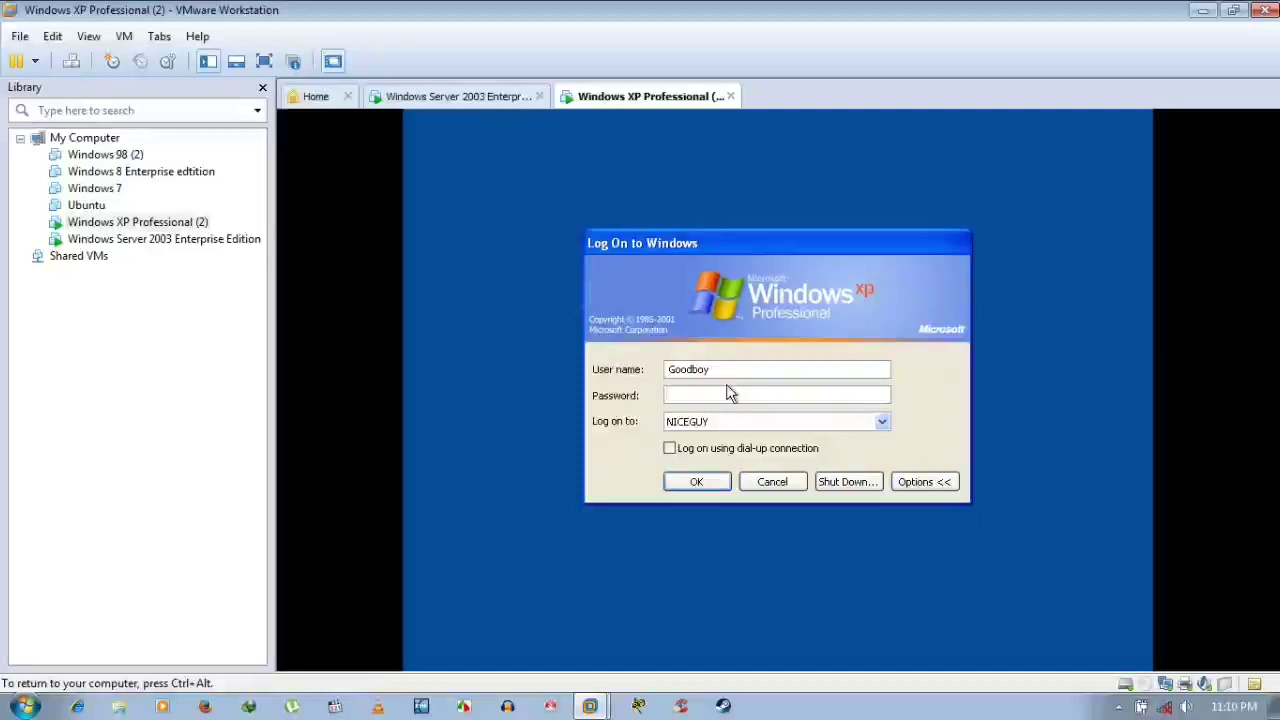
left_click(724, 370)
key("BackSpace")
key("BackSpace")
key("BackSpace")
key("BackSpace")
key("BackSpace")
key("BackSpace")
key("BackSpace")
type("goodbo")
type("y")
type("•••••")
key("BackSpace")
type("•")
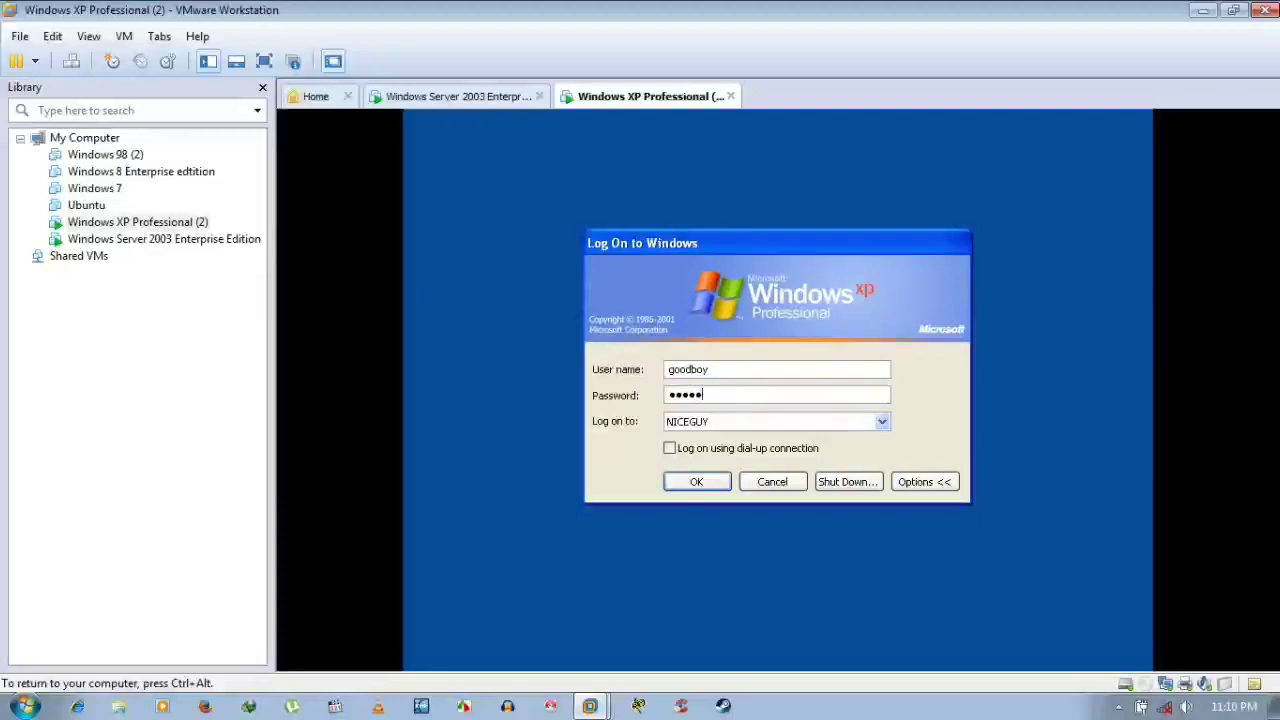
type("•••")
key("Return")
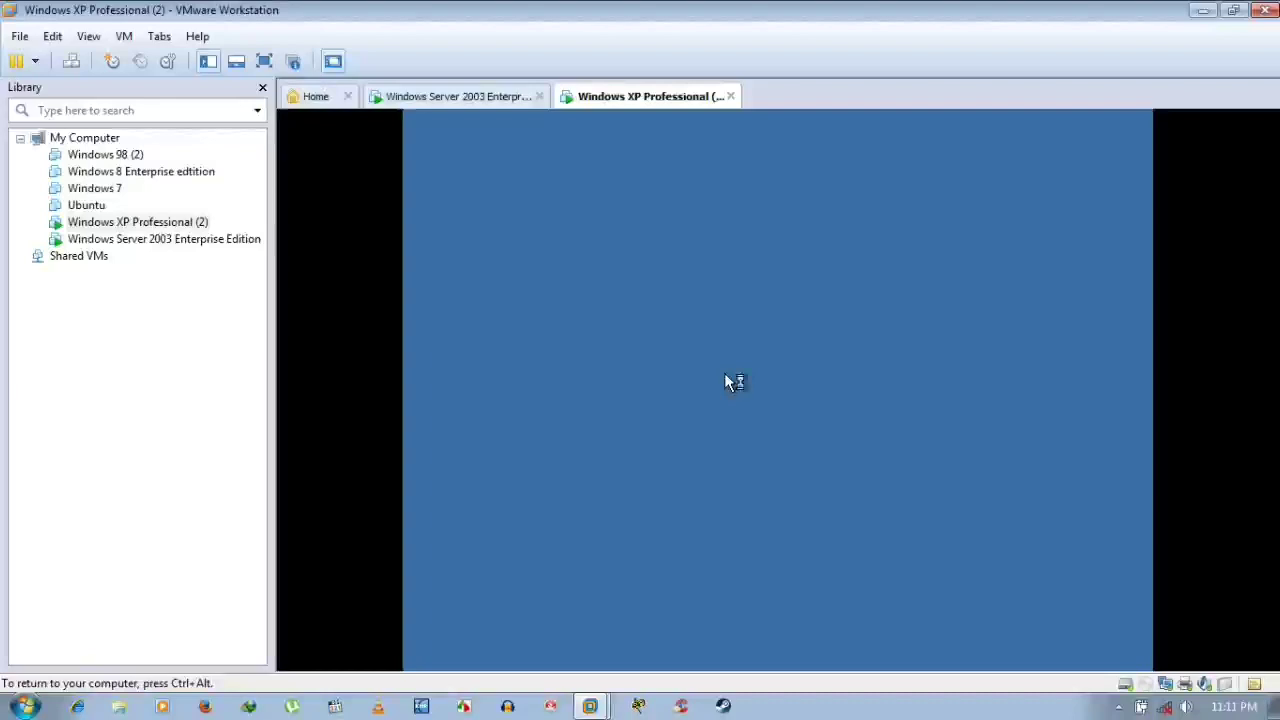
key("ctrl+alt")
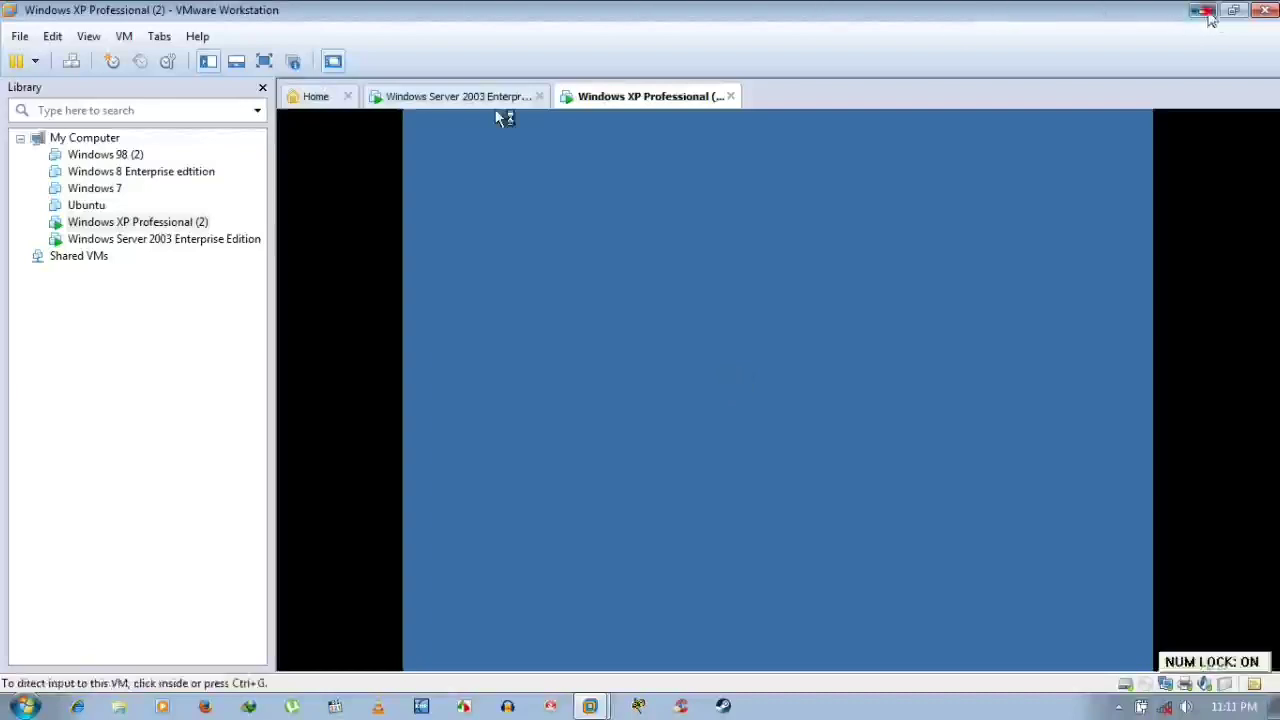
left_click(1203, 11)
right_click(694, 229)
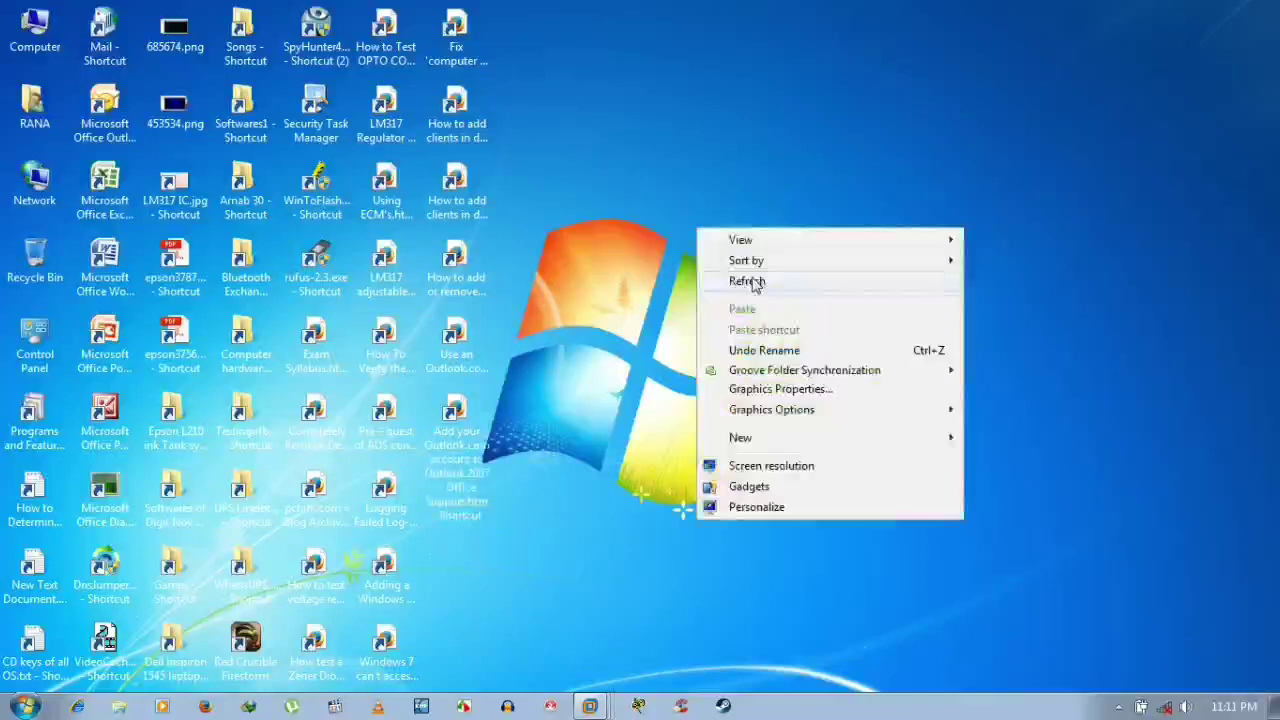
left_click(755, 283)
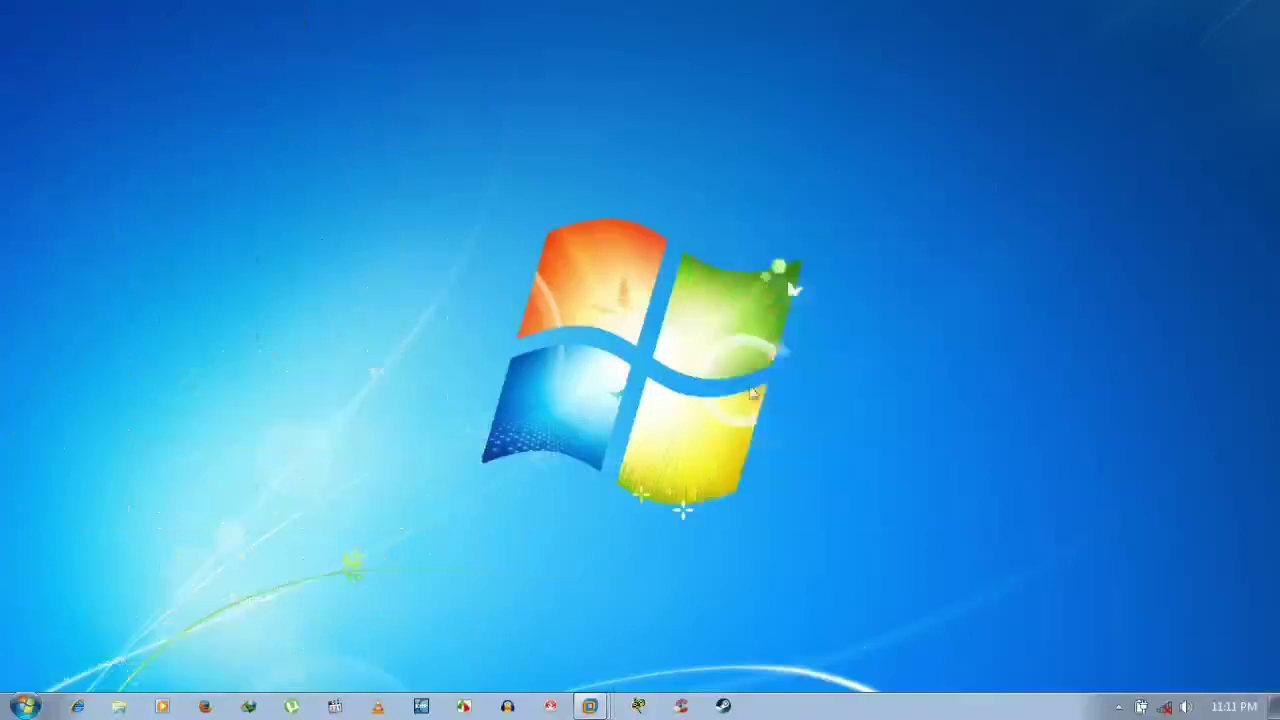
left_click(607, 666)
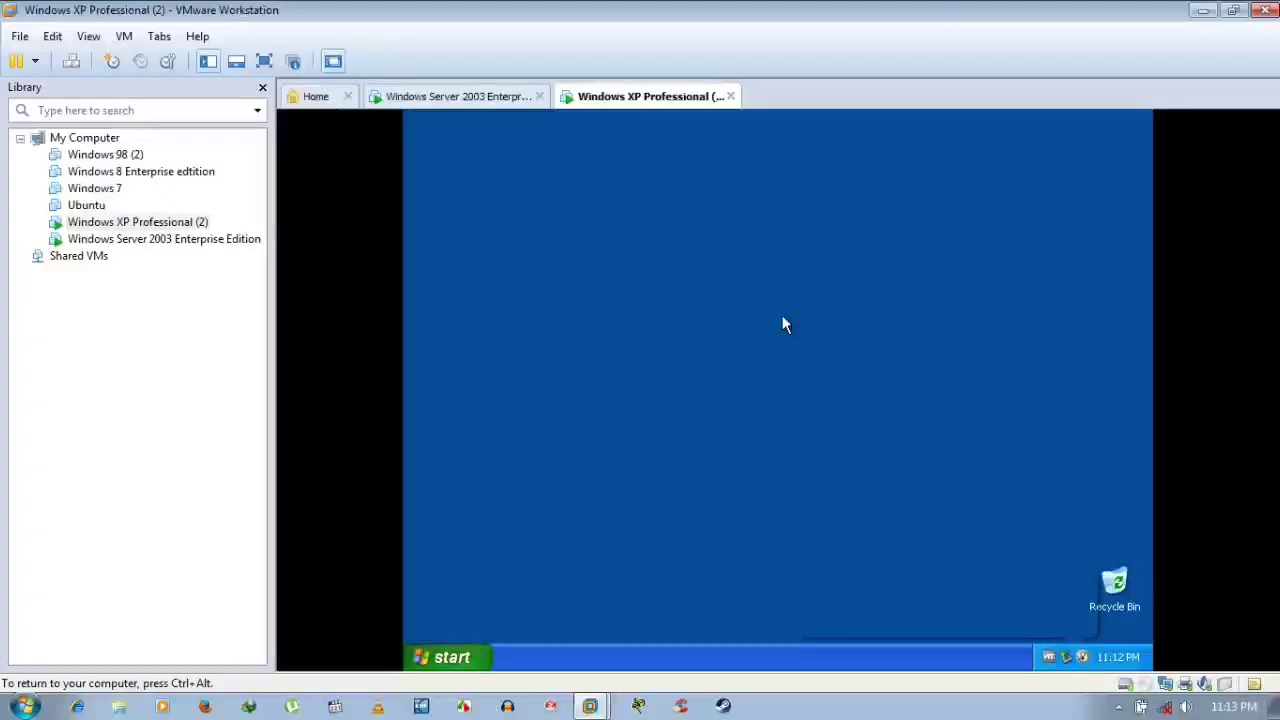
Check the logged-on domain user in the XP Start menu, then close it
key("super")
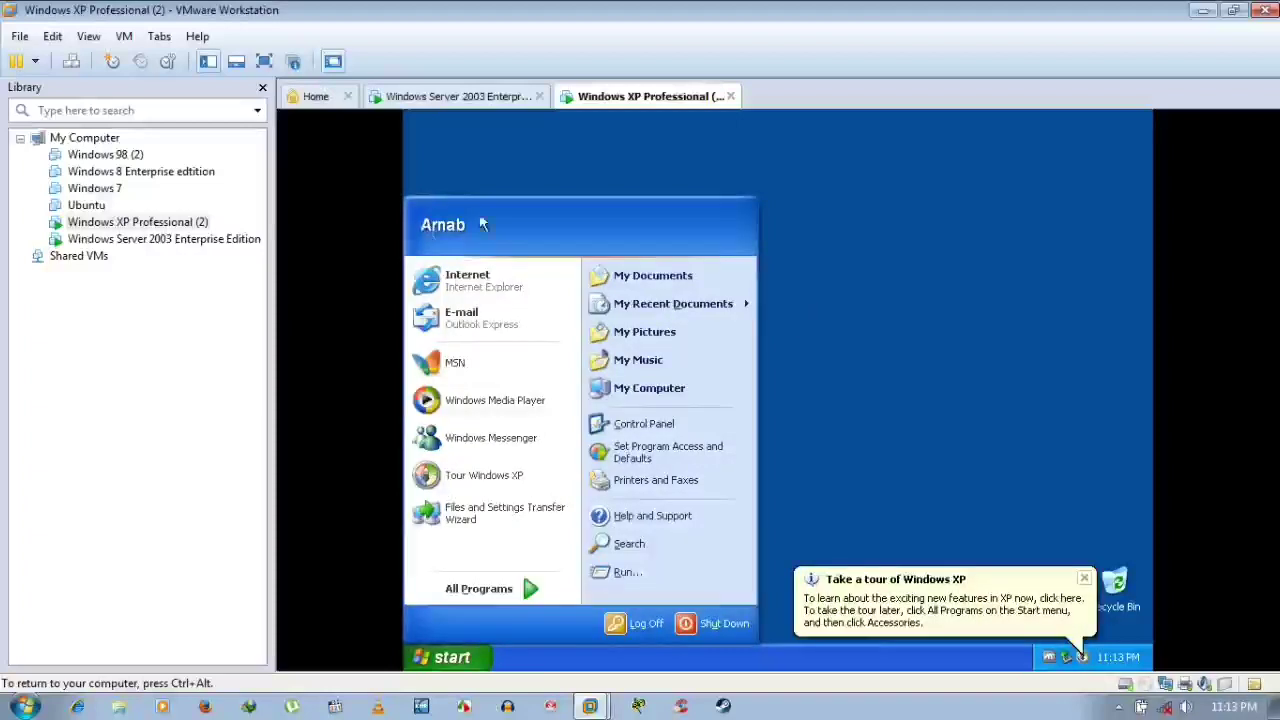
left_click(882, 277)
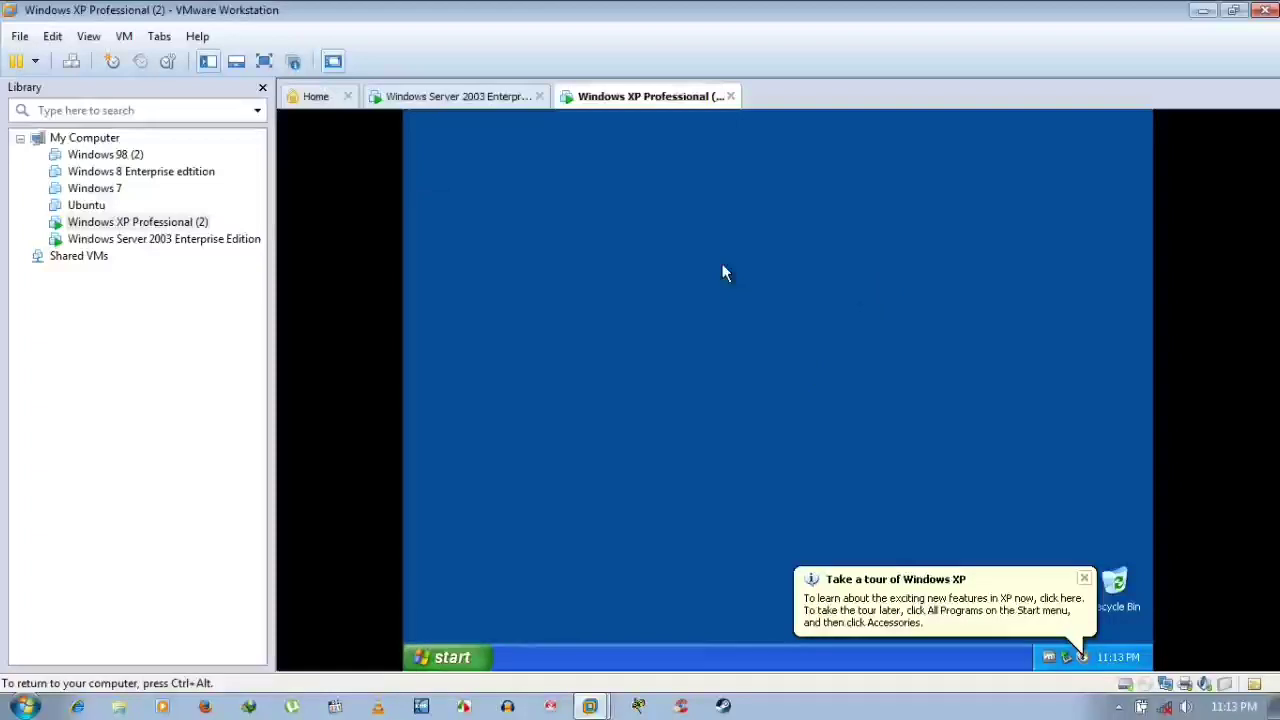
Open Display Properties from the desktop and dismiss the Windows XP tour notification
right_click(722, 263)
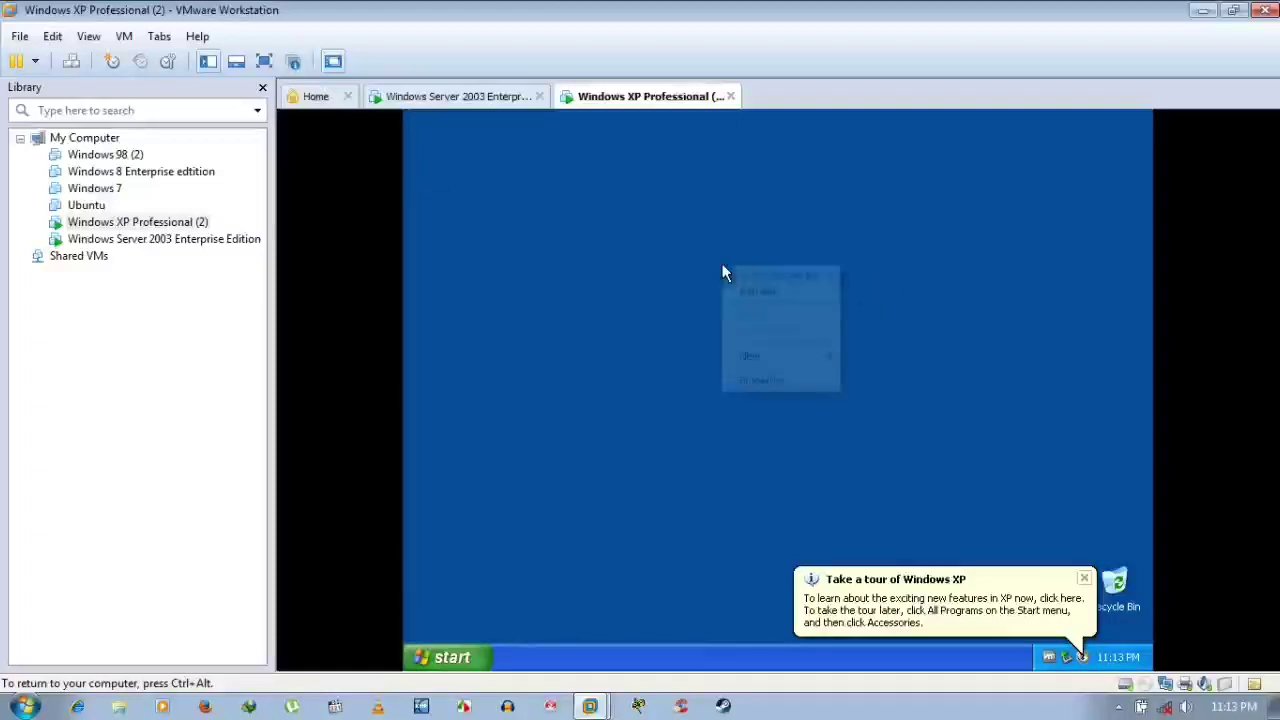
left_click(786, 380)
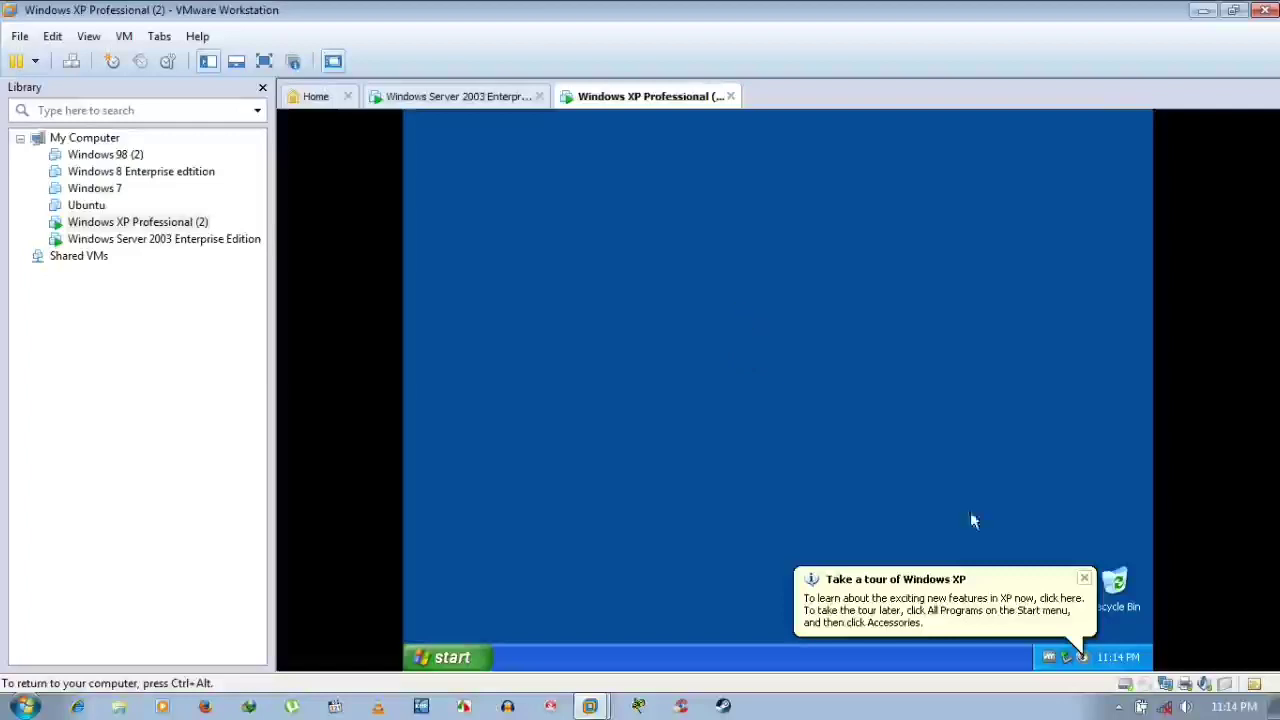
left_click(1087, 583)
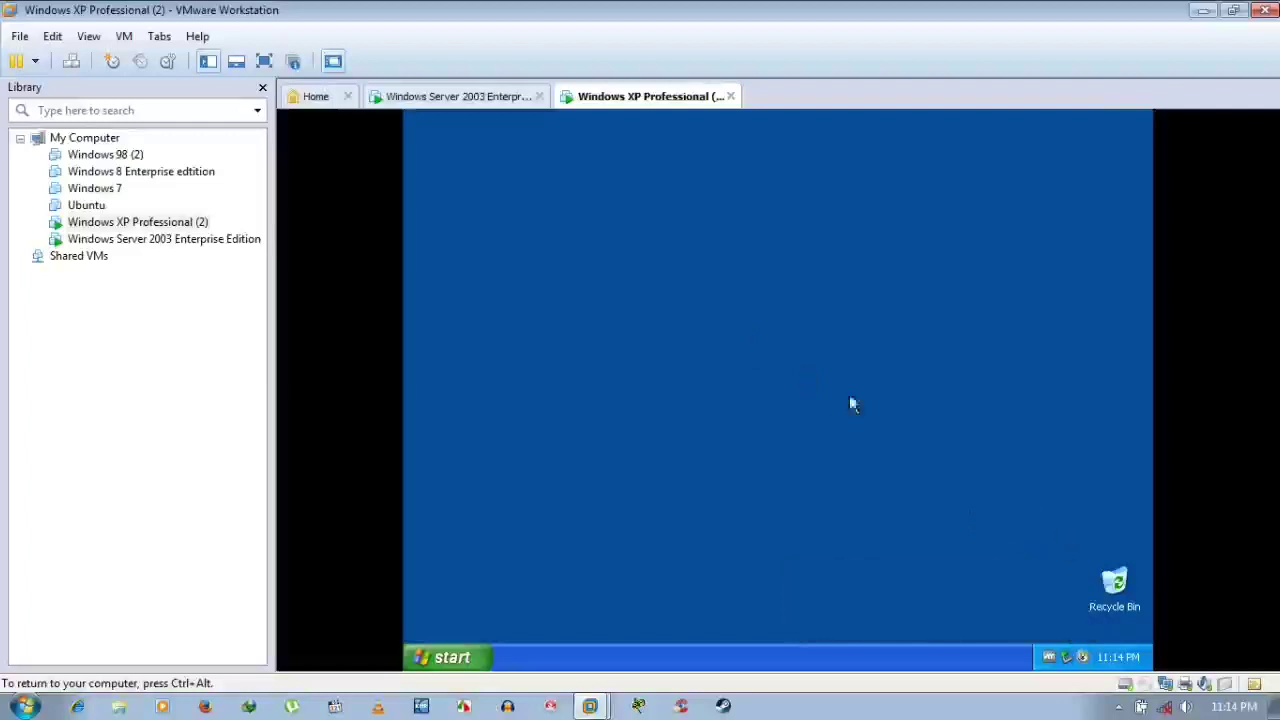
Turn on Auto Arrange for the desktop icons and reopen Display Properties
right_click(740, 318)
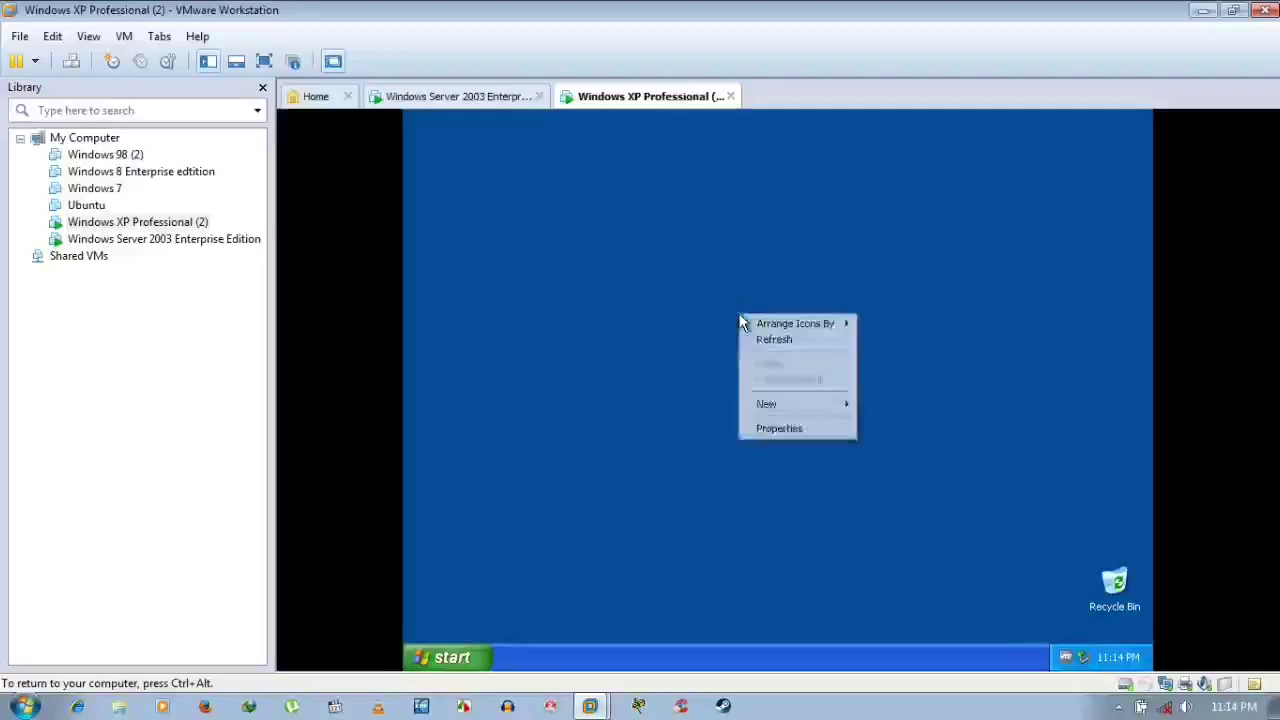
mouse_move(772, 328)
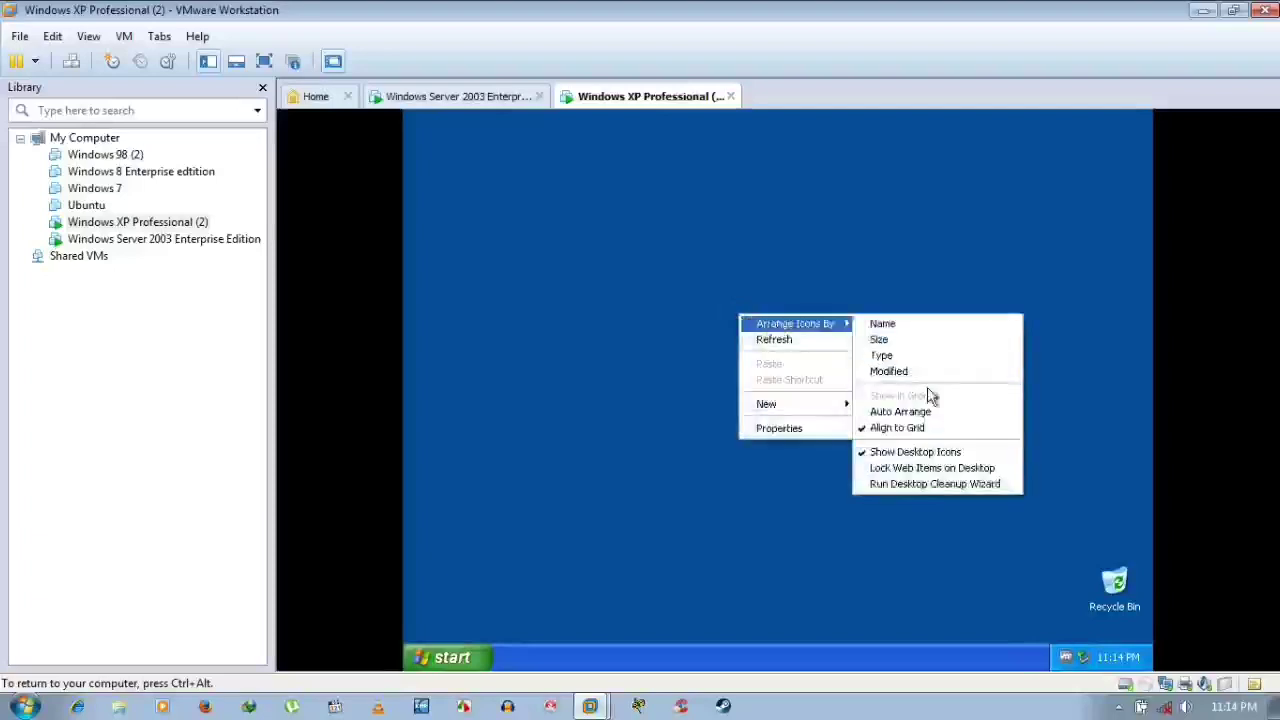
left_click(864, 415)
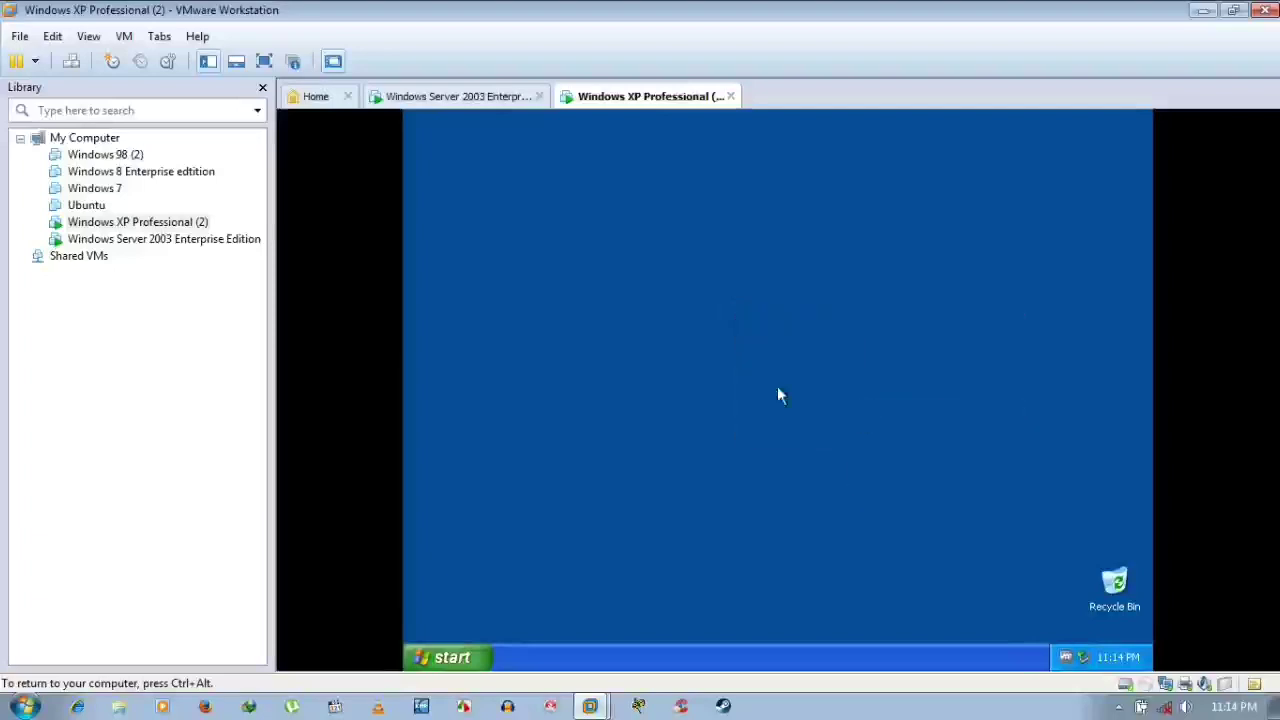
right_click(686, 305)
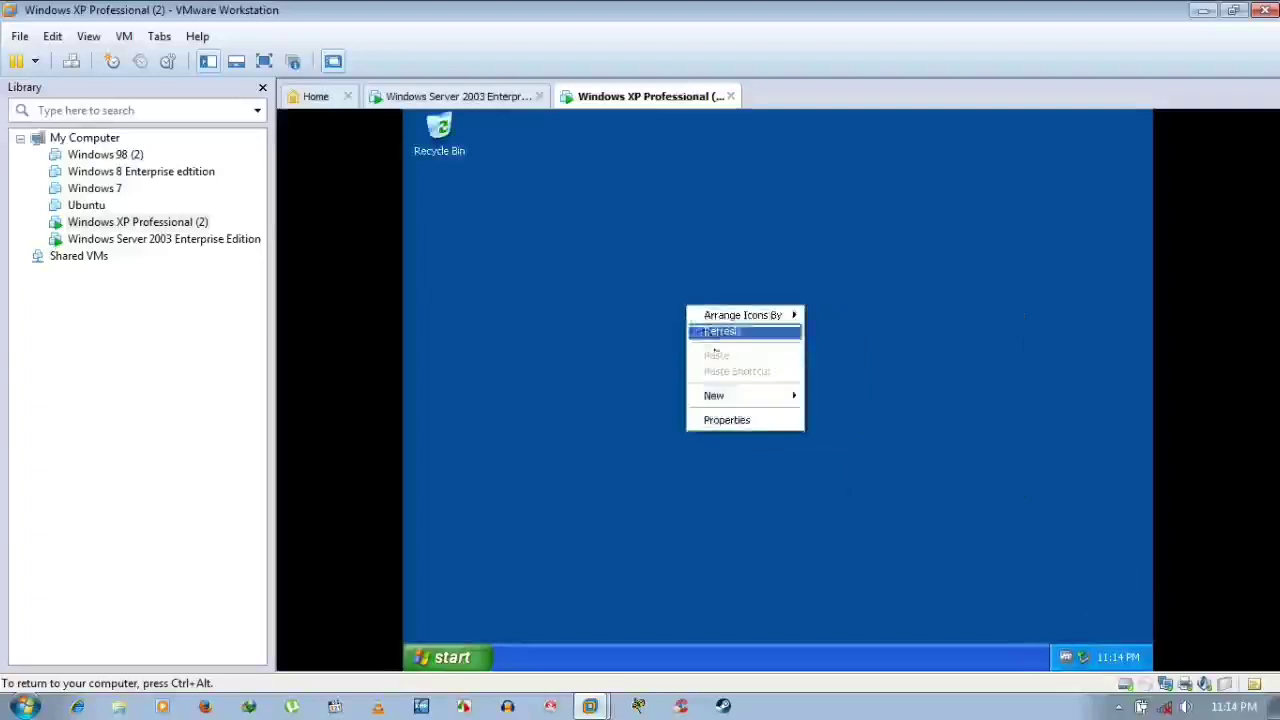
left_click(731, 419)
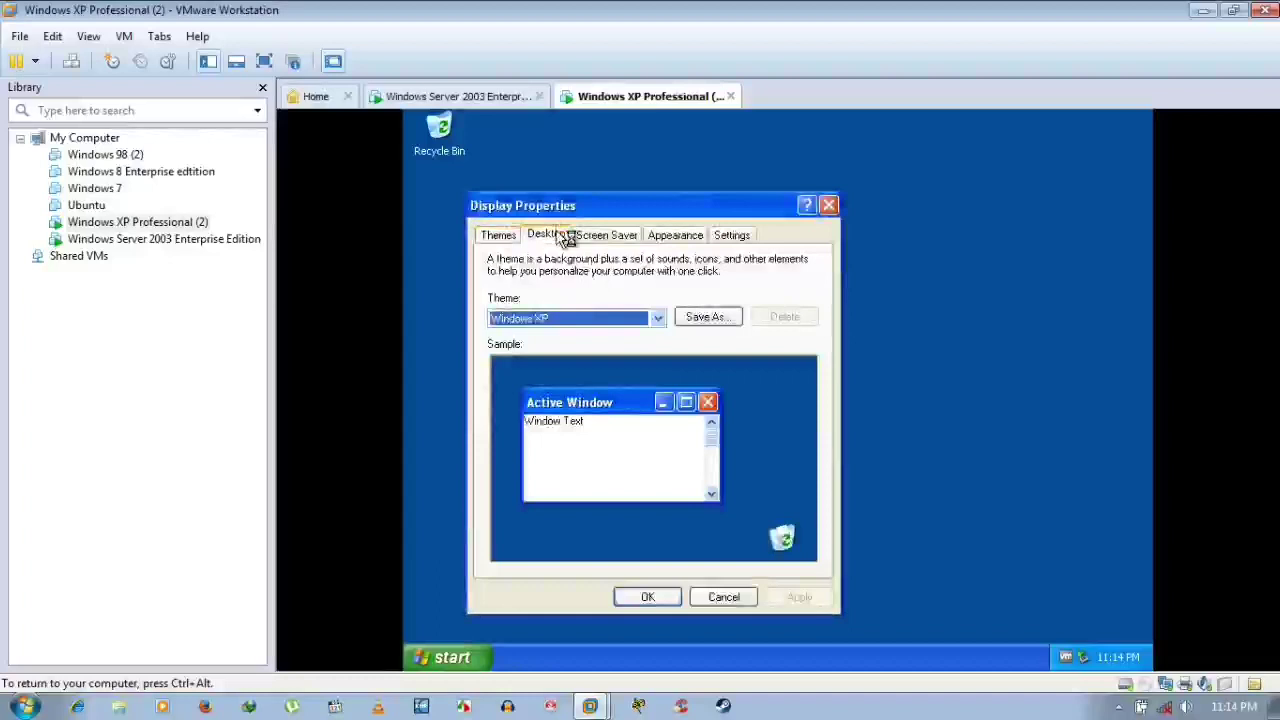
Add My Documents, My Computer, My Network Places and Internet Explorer icons via Customize Desktop
left_click(566, 240)
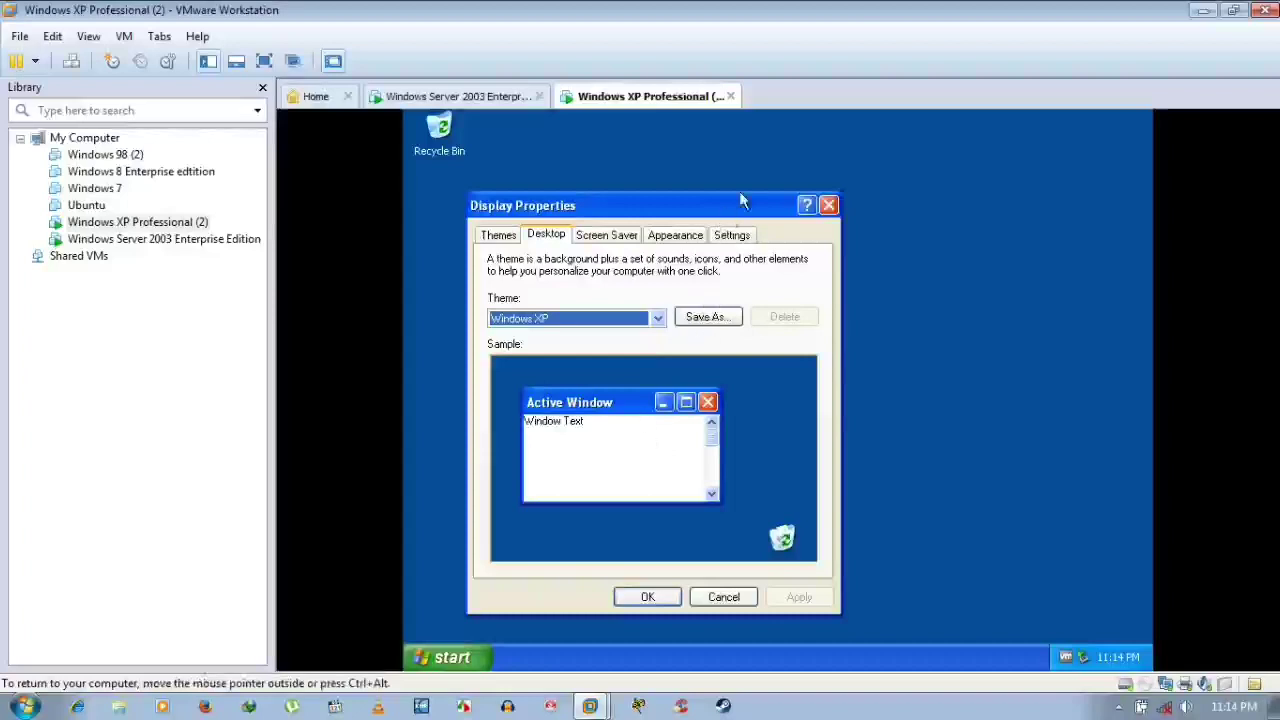
left_click_drag(745, 201, 840, 185)
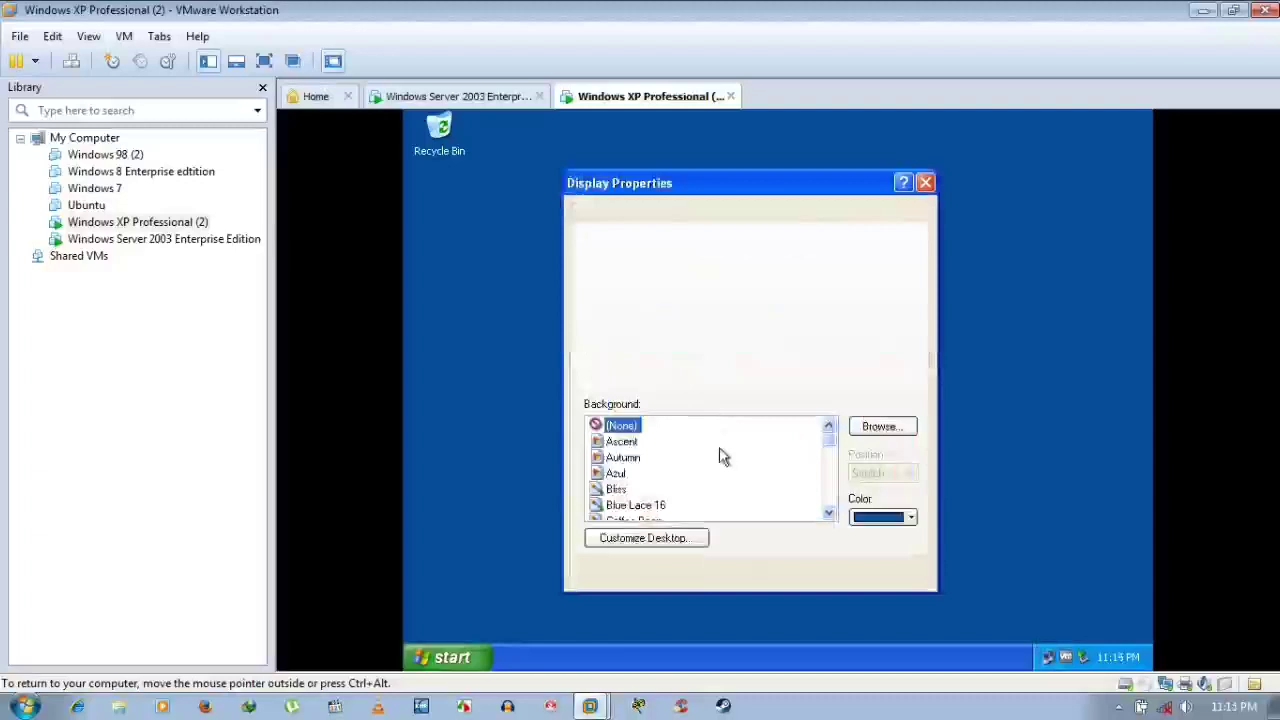
left_click(663, 540)
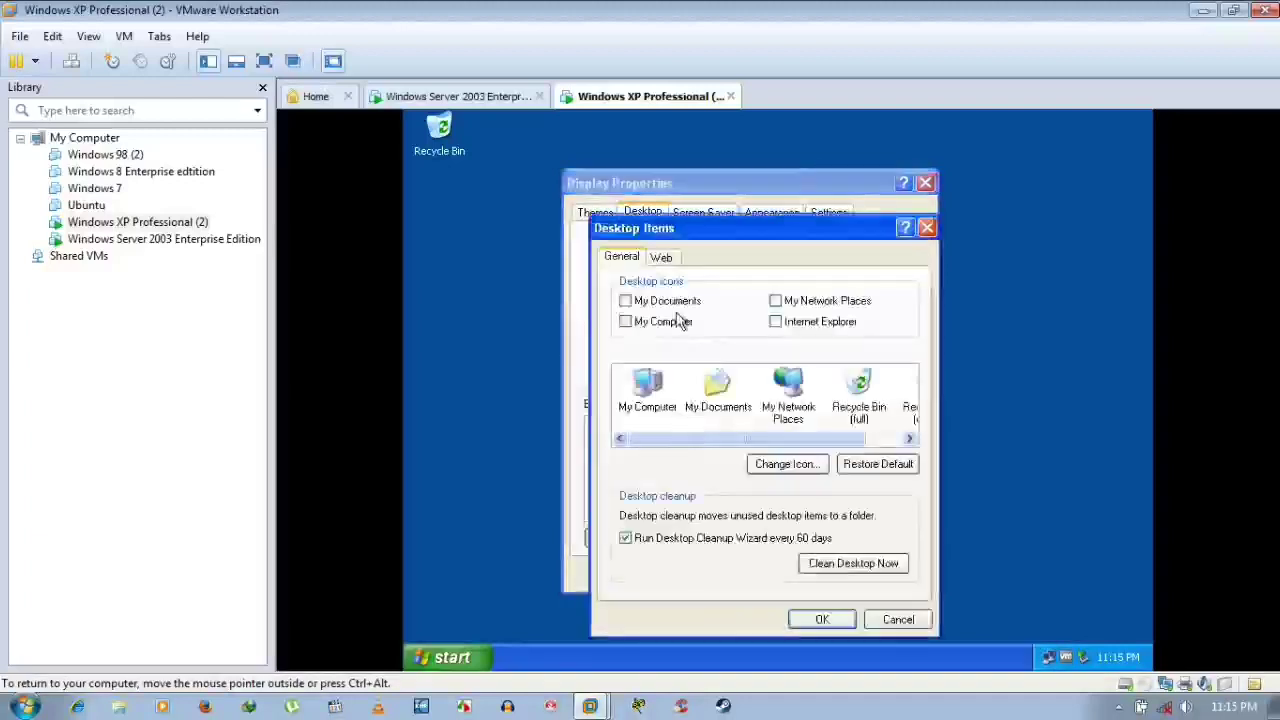
left_click(675, 302)
left_click(675, 326)
left_click(805, 300)
left_click(796, 324)
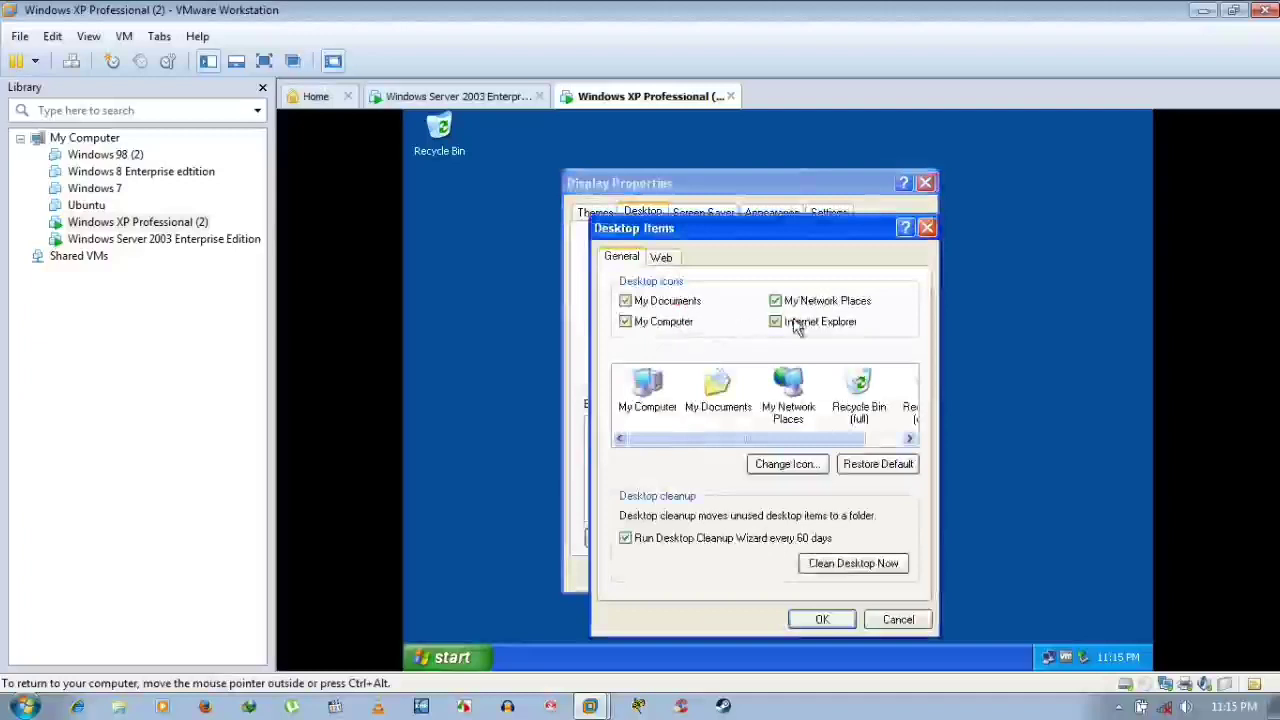
left_click(840, 622)
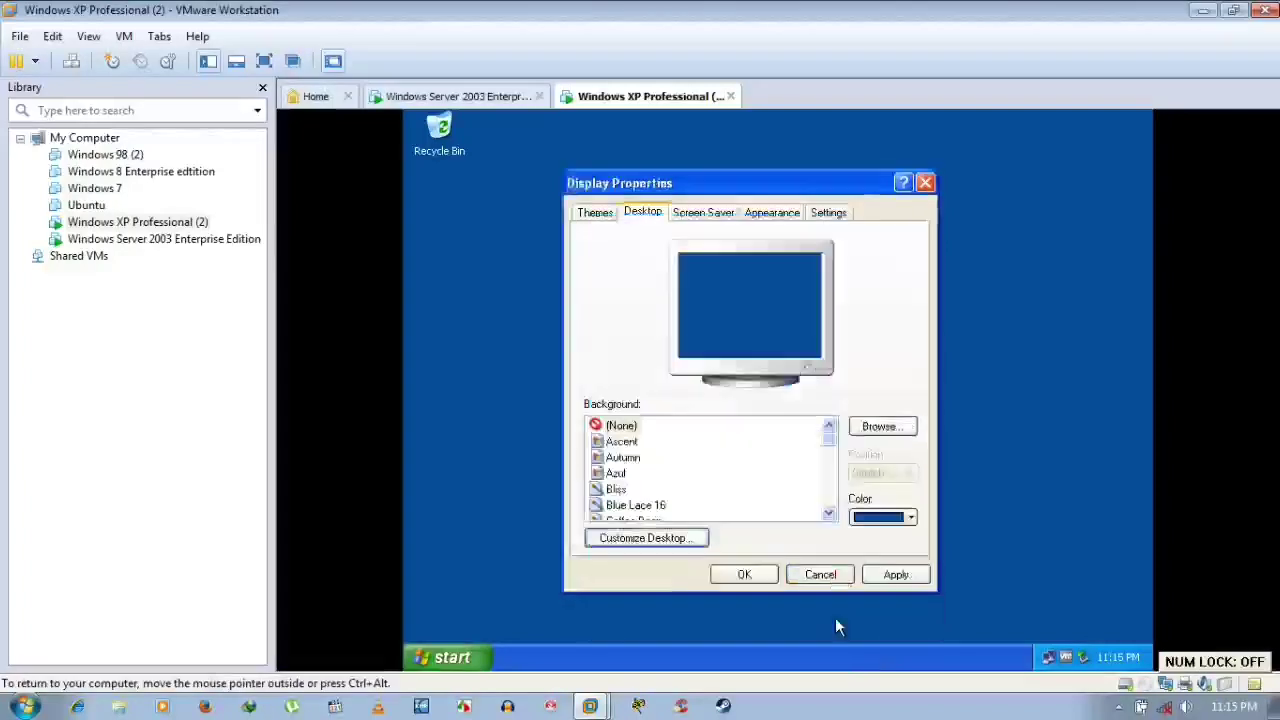
left_click(897, 578)
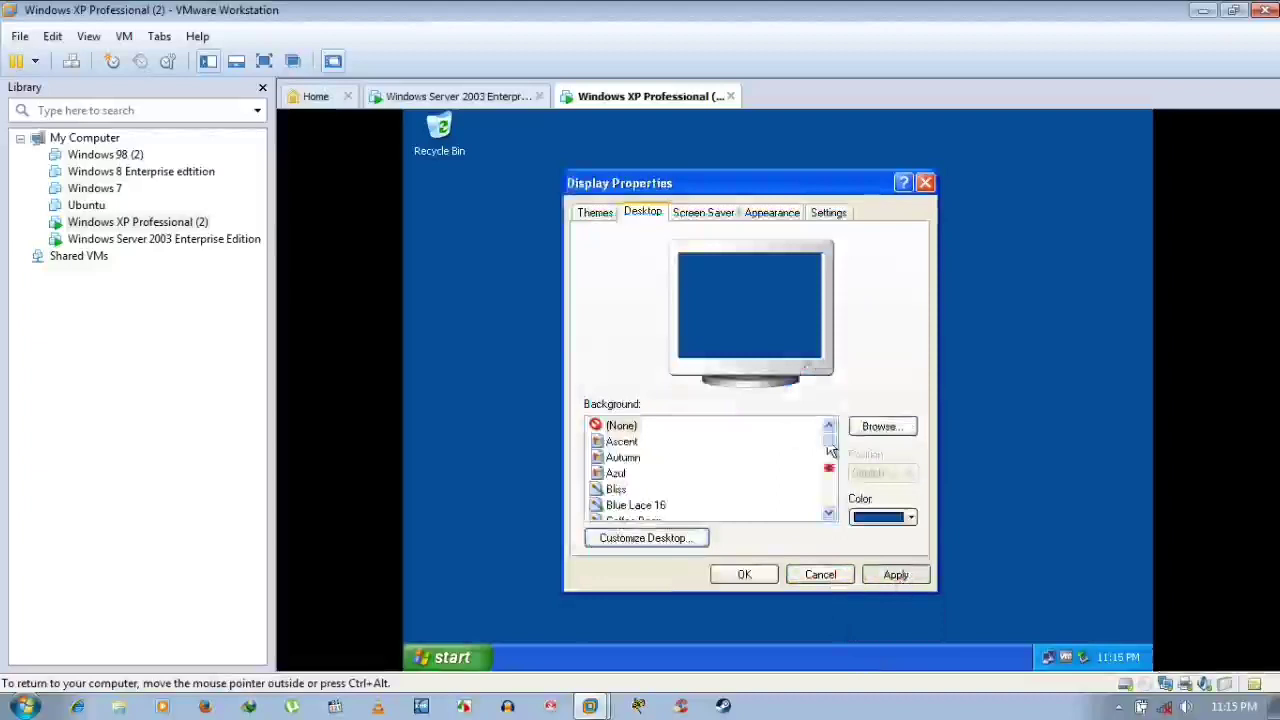
left_click(829, 513)
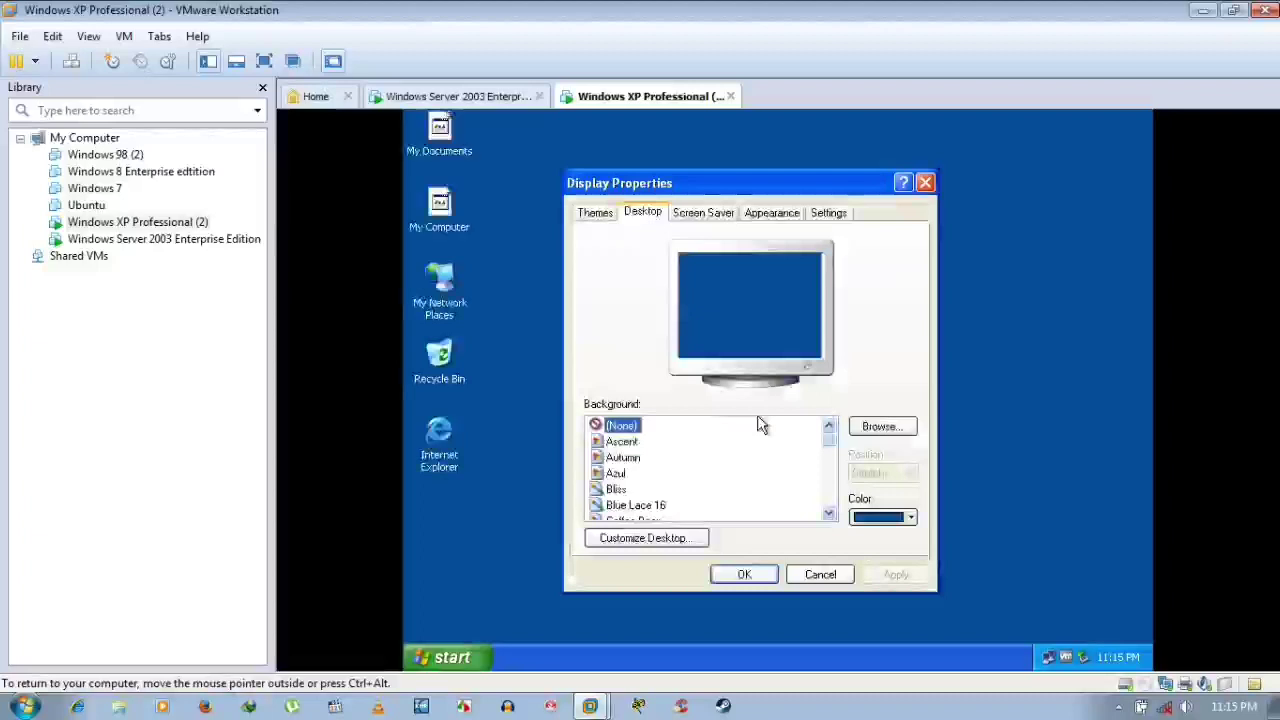
left_click(721, 216)
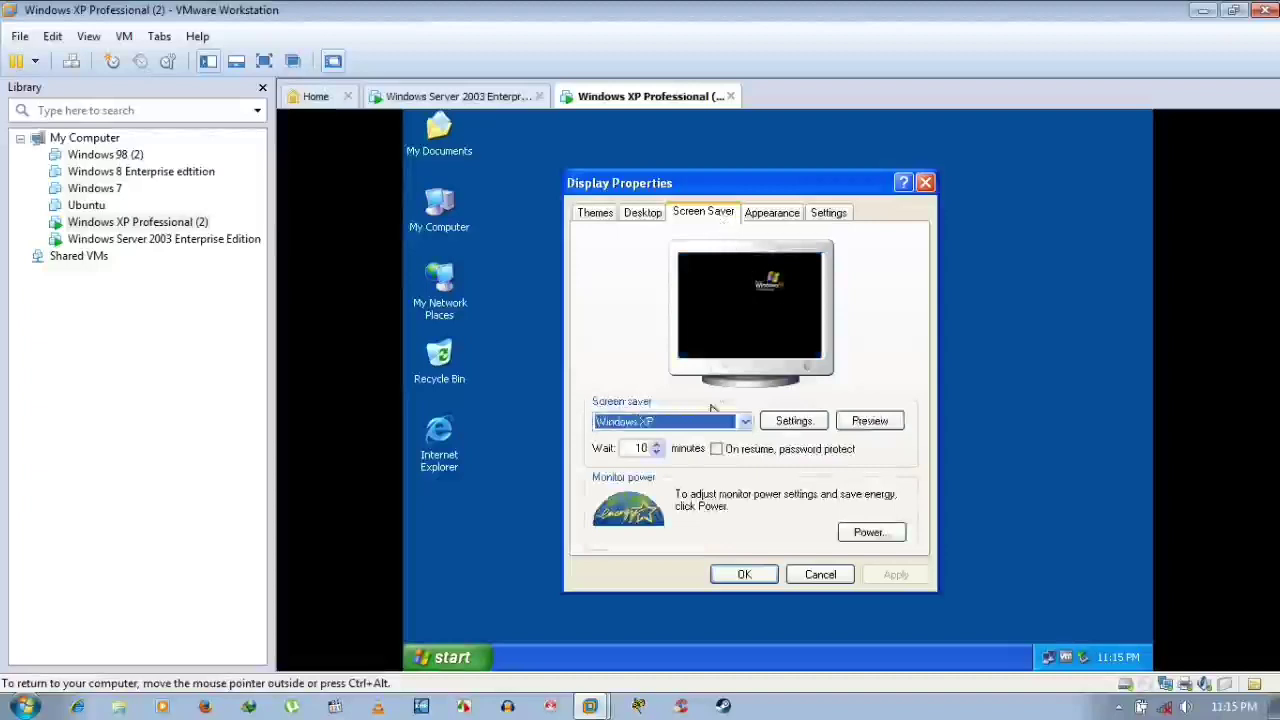
Set the XP screen saver to (None) and apply it
left_click(705, 423)
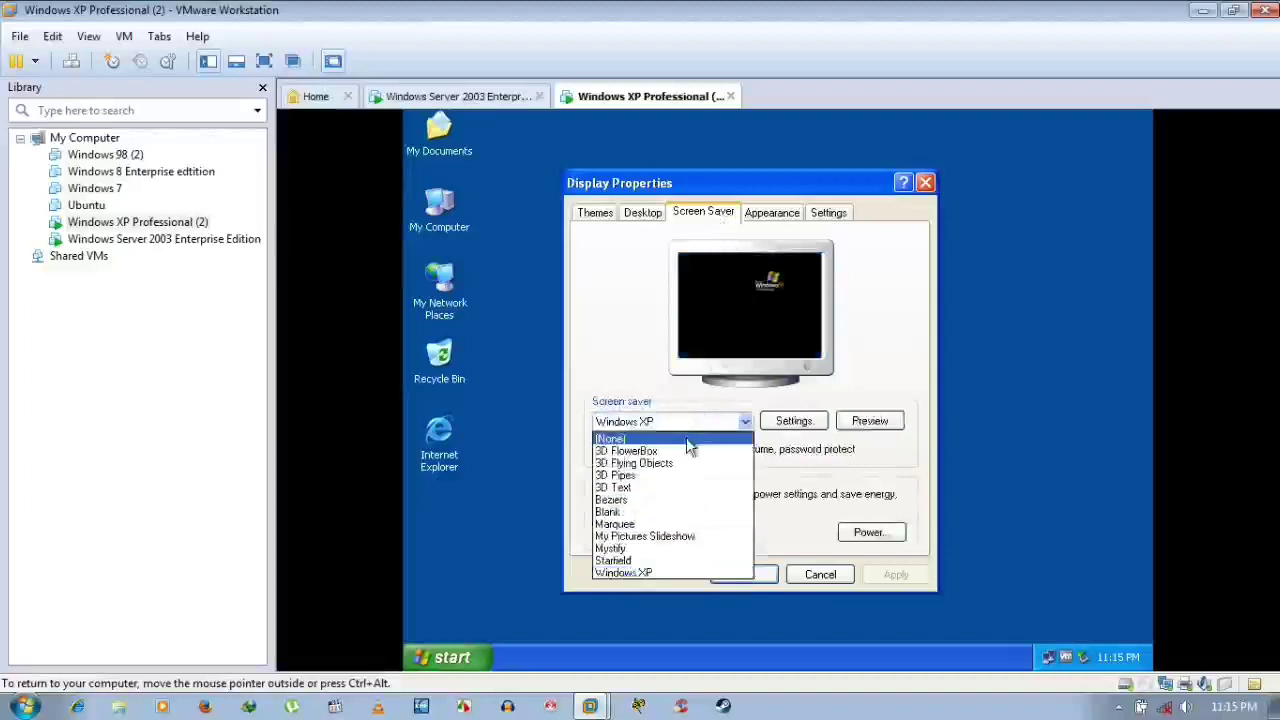
left_click(686, 436)
left_click(896, 574)
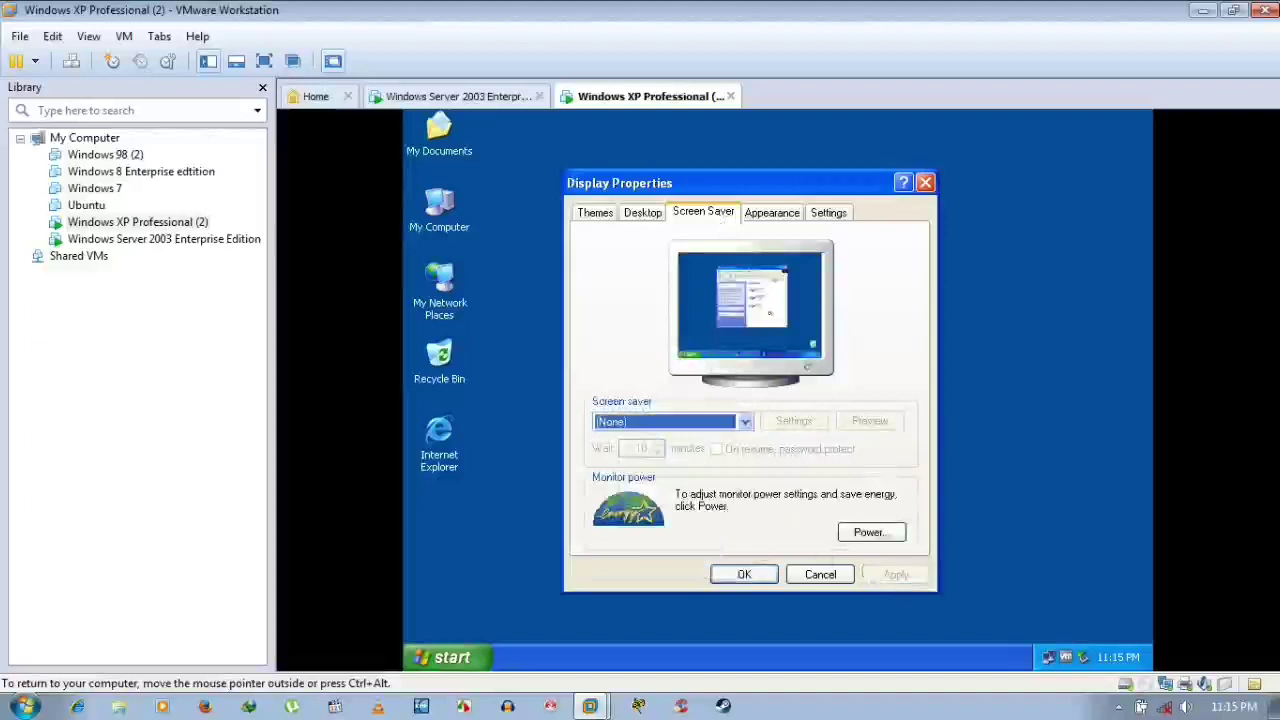
Review the Appearance and Settings tabs, then close Display Properties with OK
left_click(772, 224)
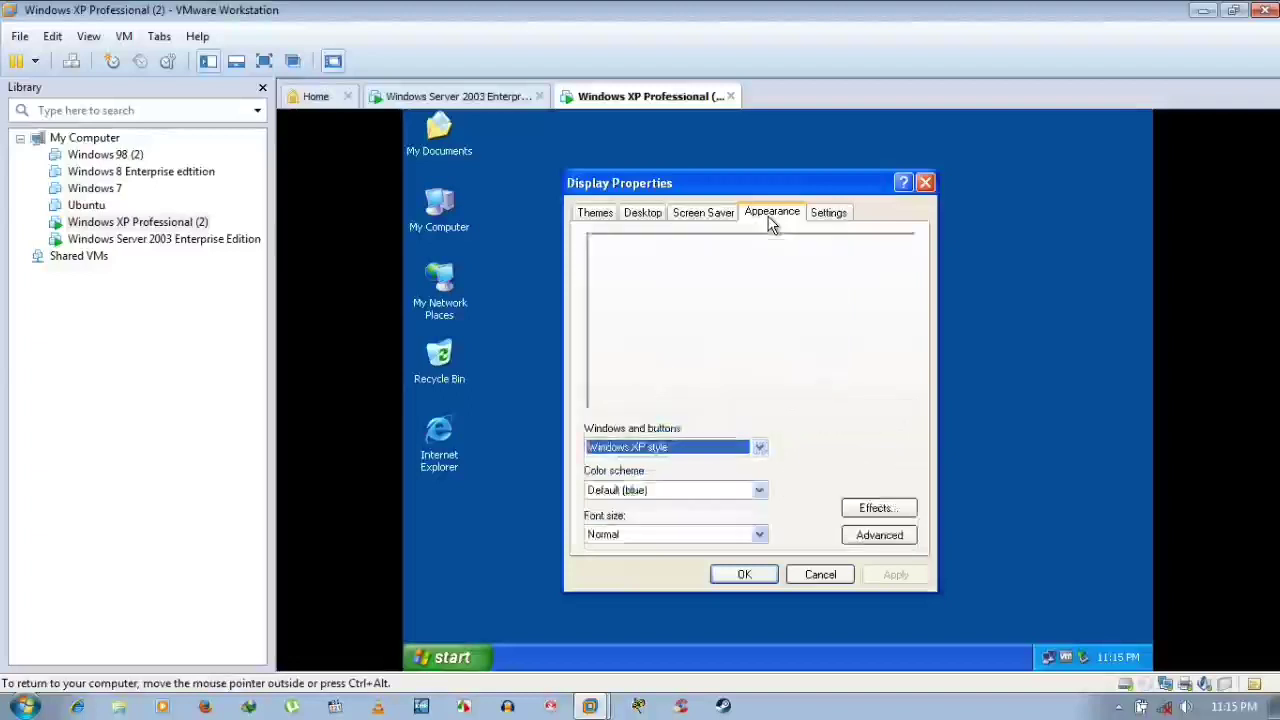
left_click(828, 210)
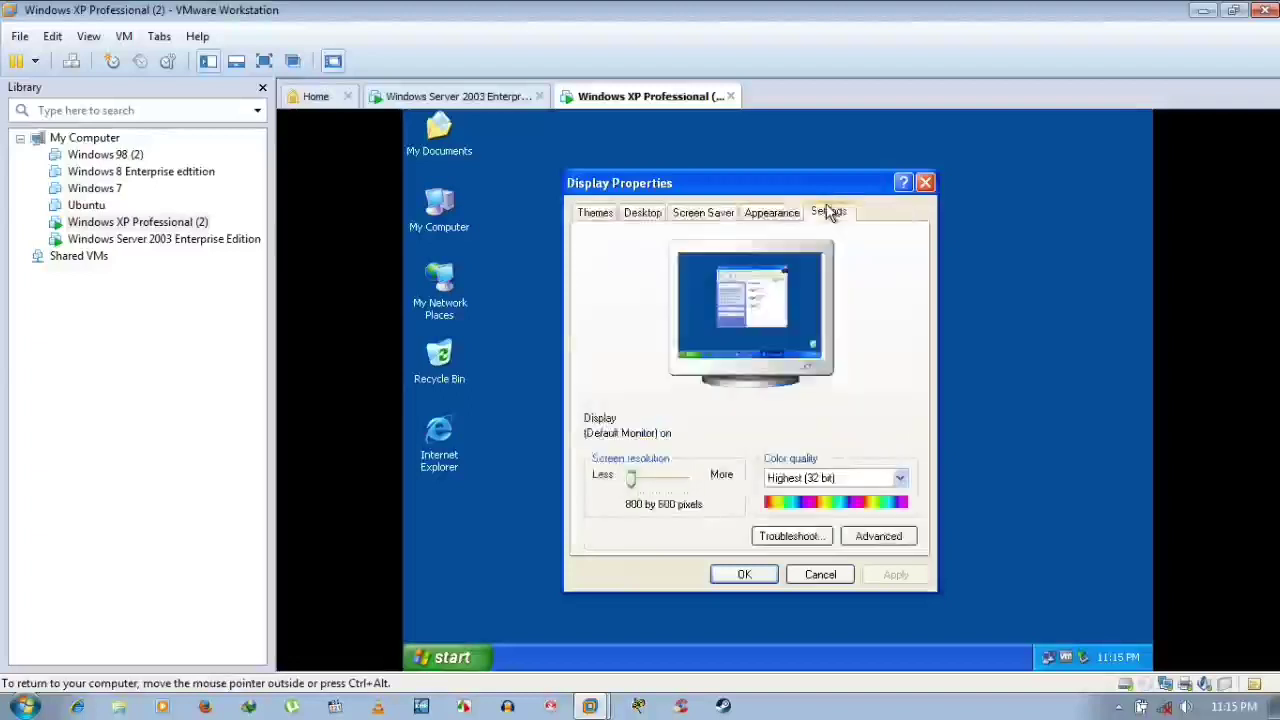
left_click(775, 213)
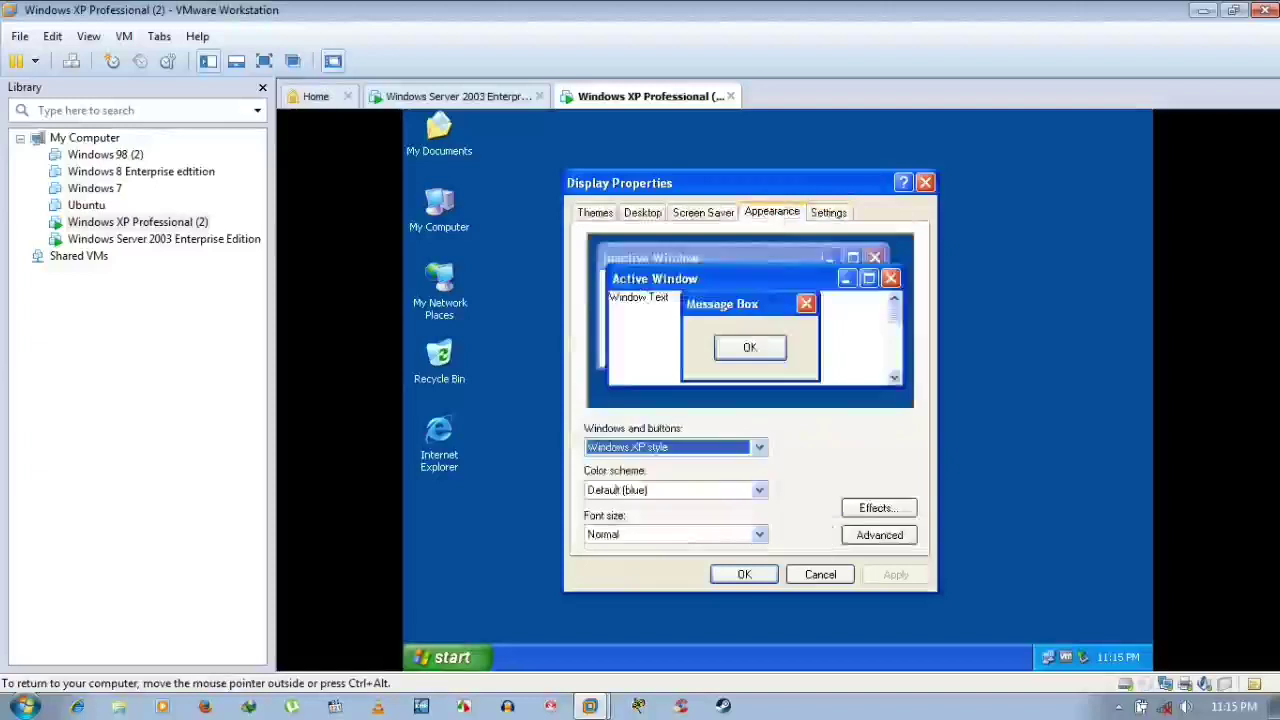
left_click(836, 214)
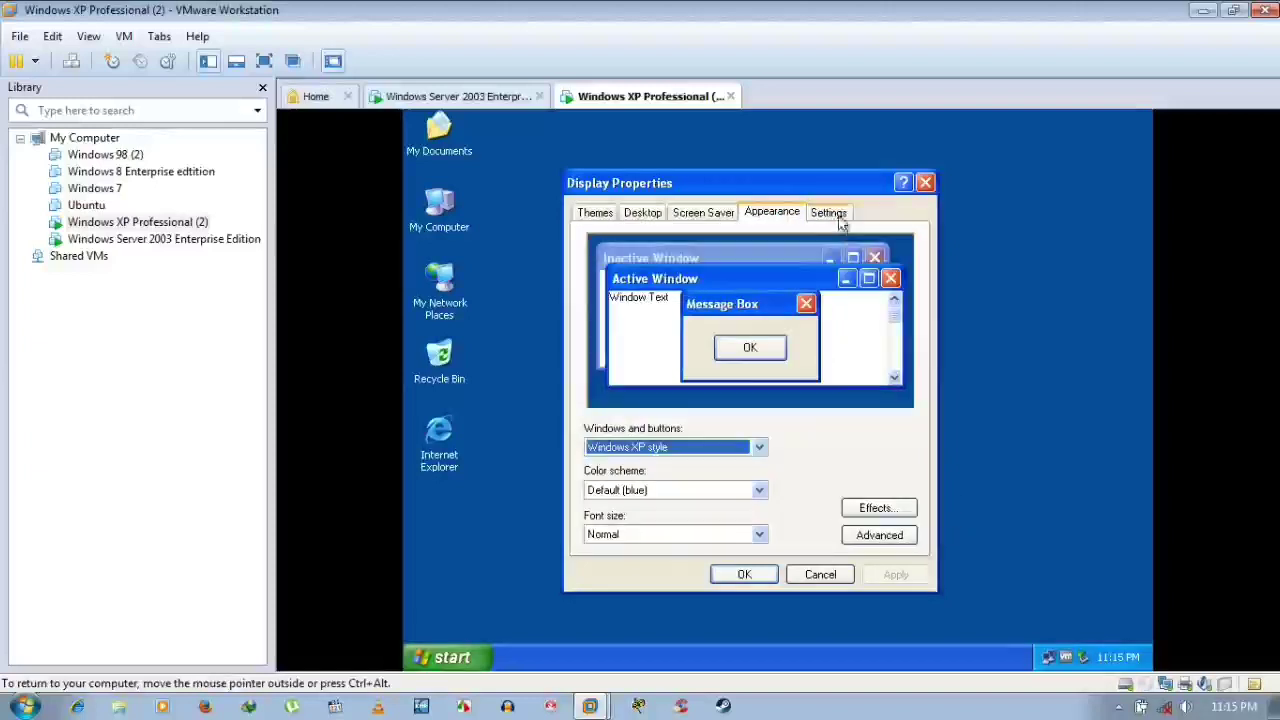
left_click(745, 576)
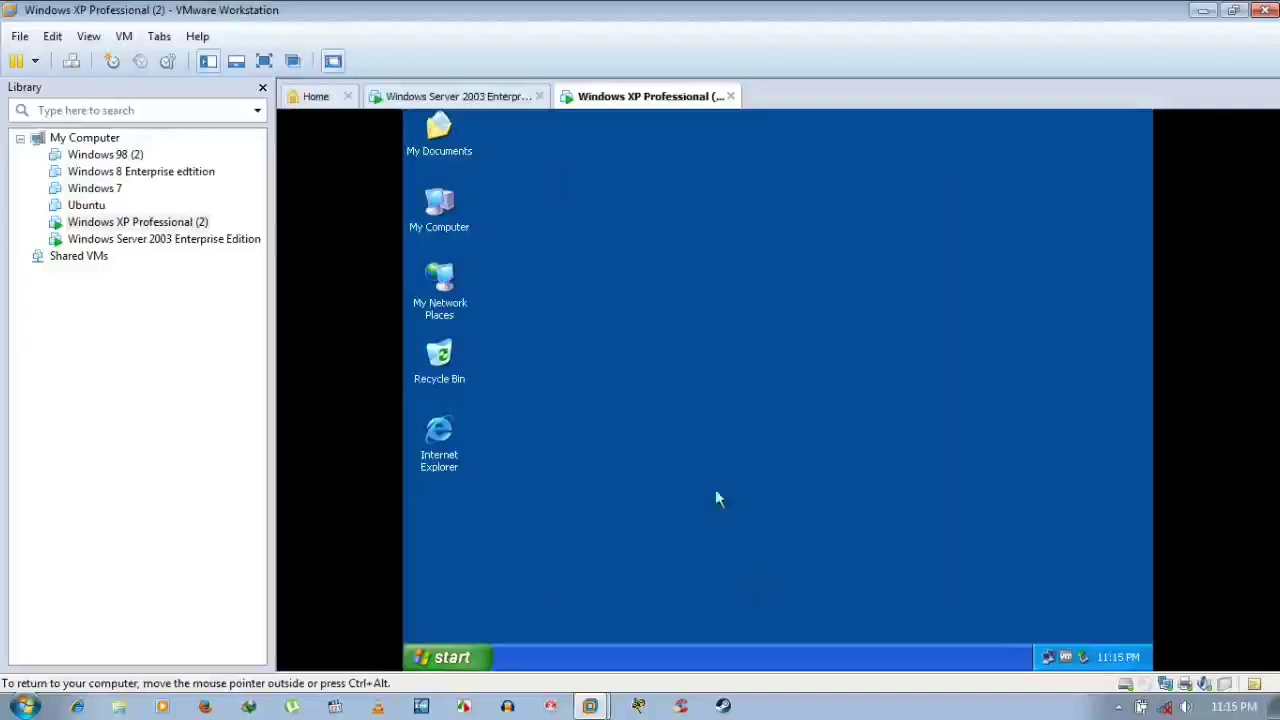
left_click(431, 212)
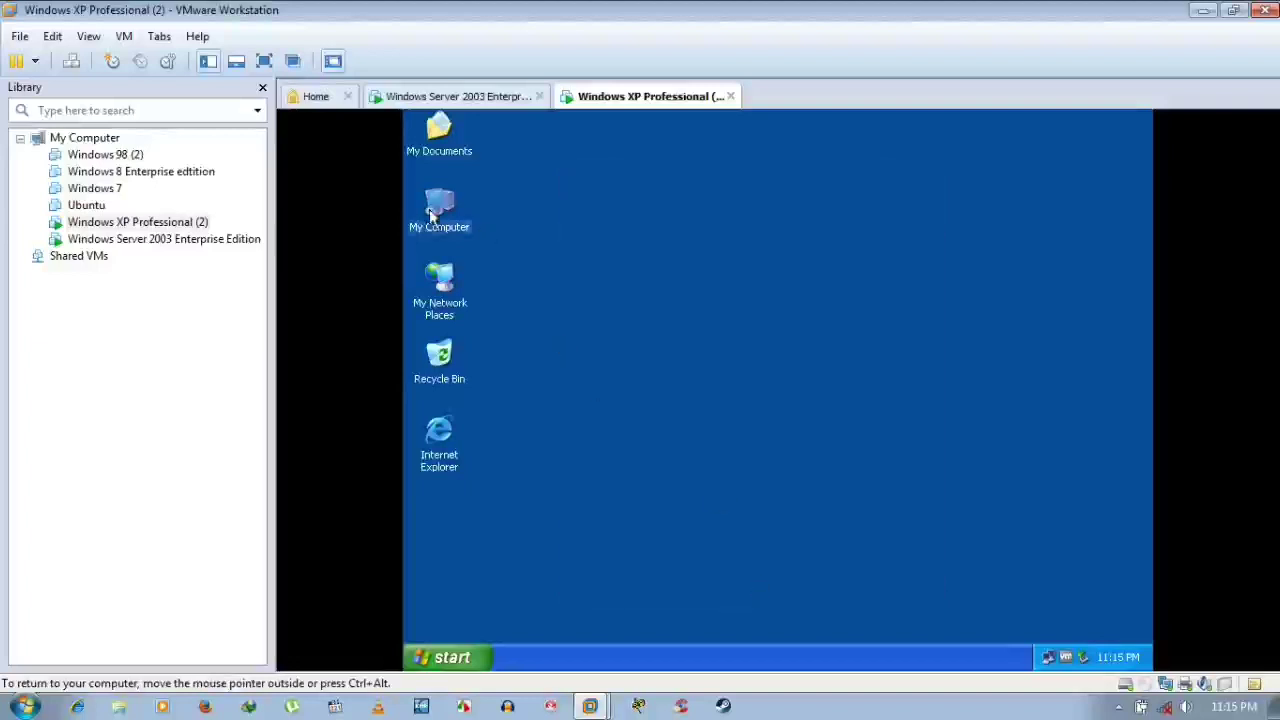
right_click(429, 212)
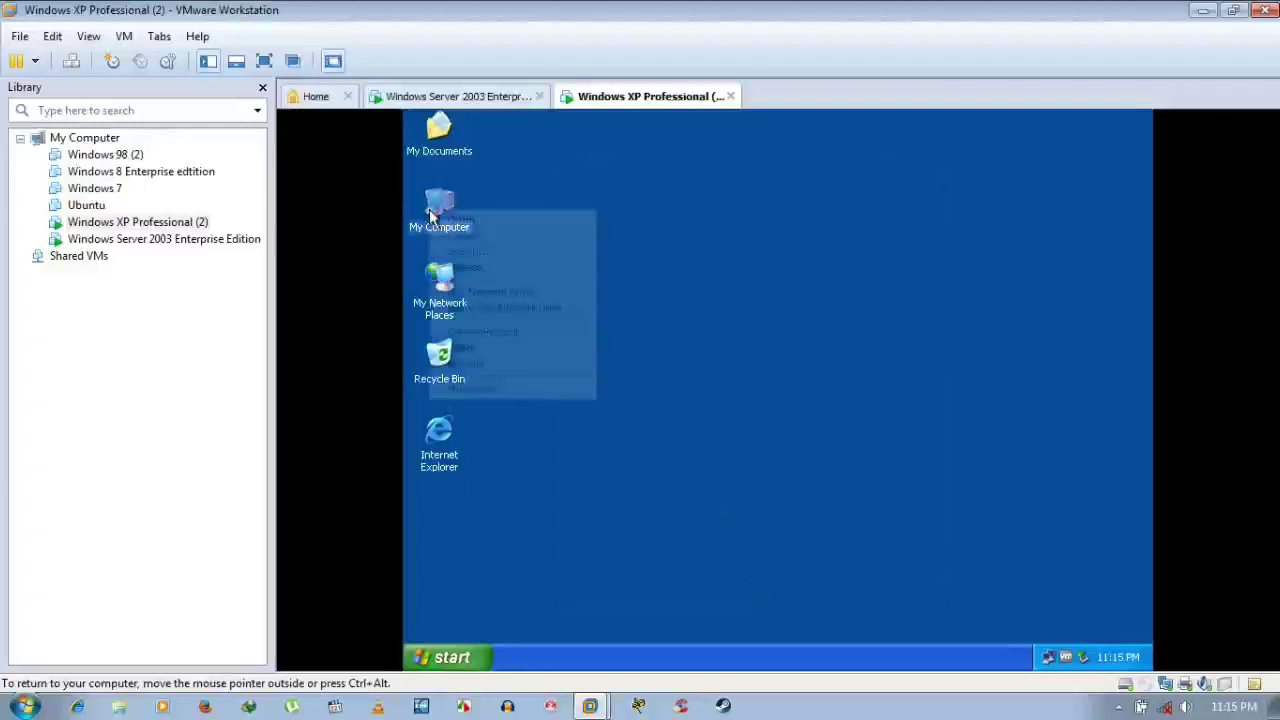
left_click(500, 388)
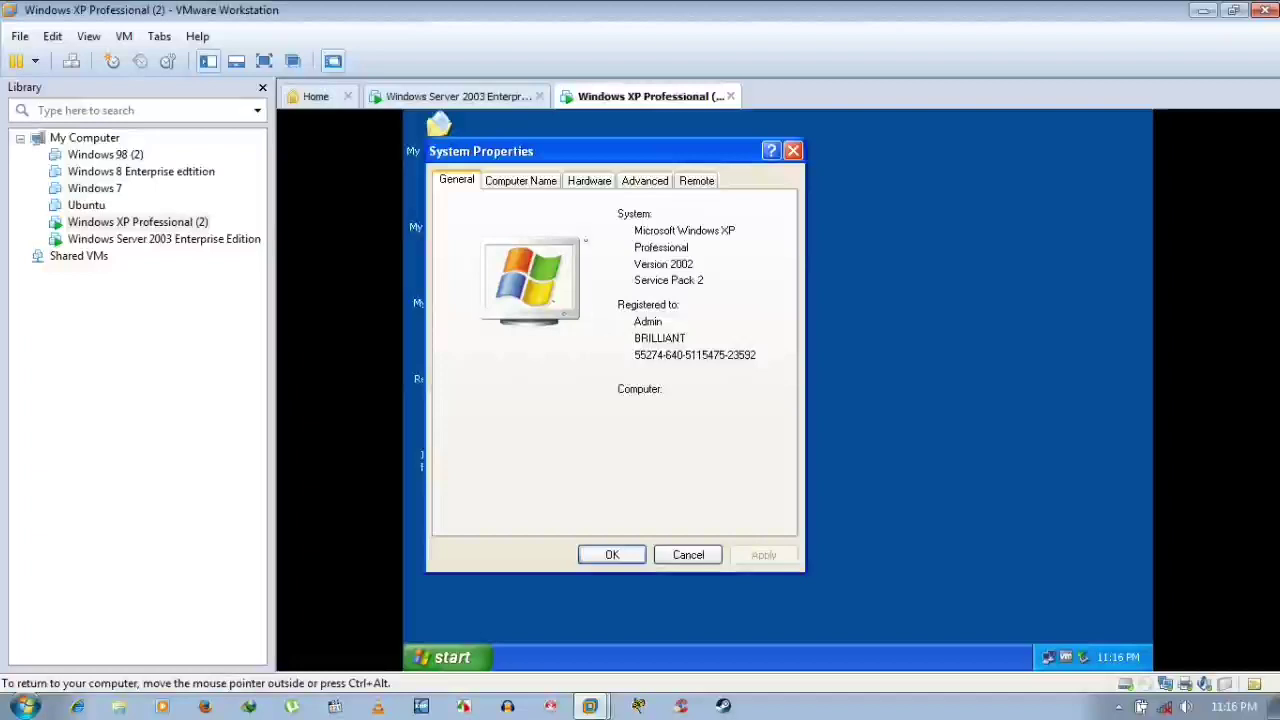
left_click(532, 188)
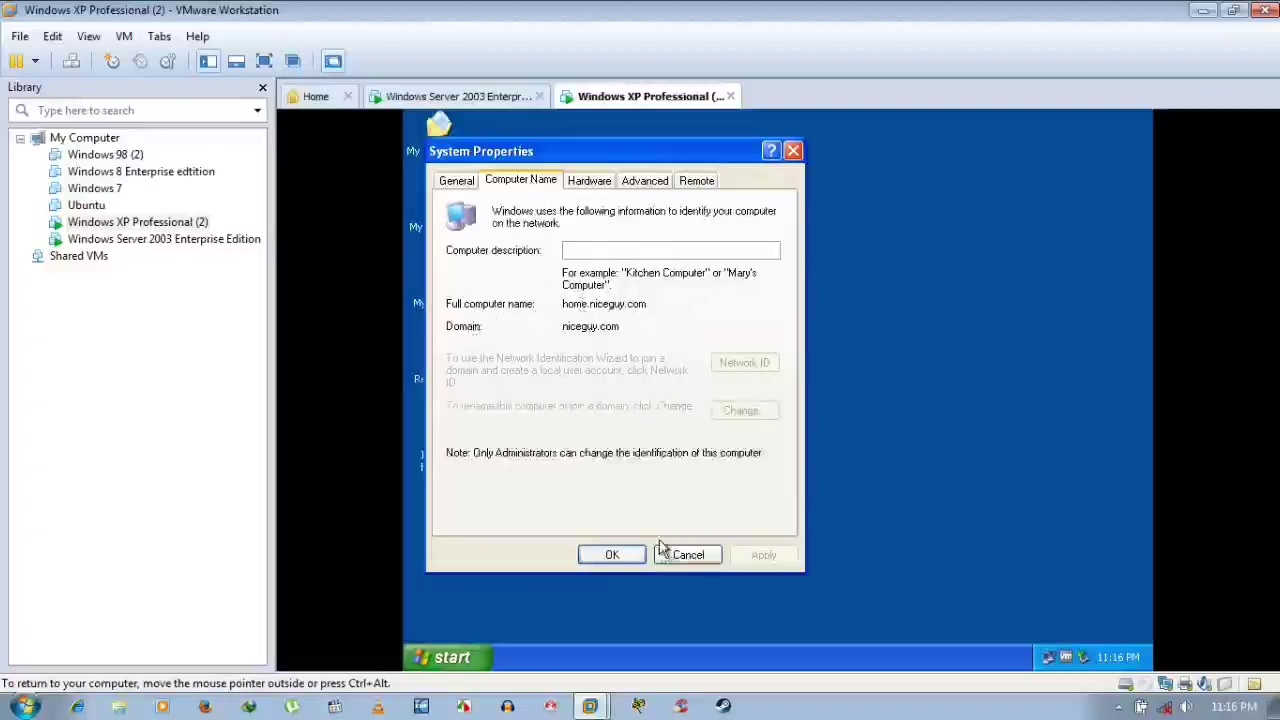
left_click(682, 561)
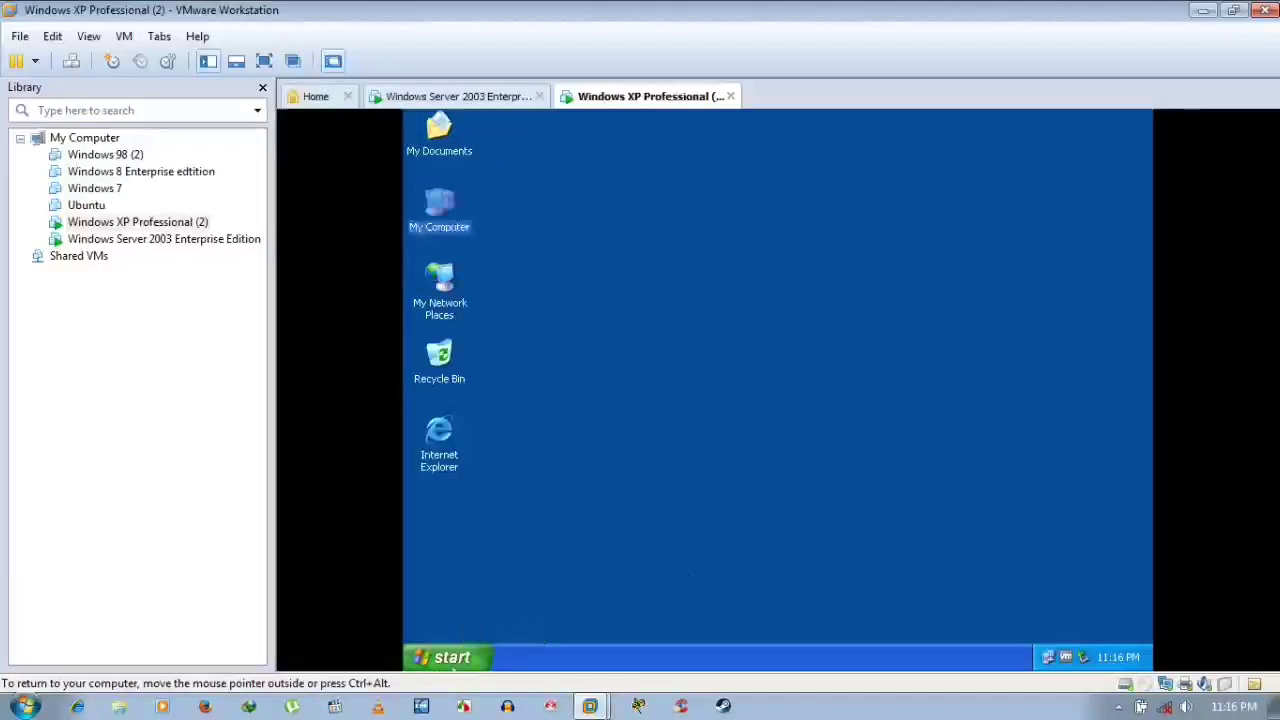
Open Control Panel from Start, refresh it while blank, and switch to Classic View
left_click(453, 668)
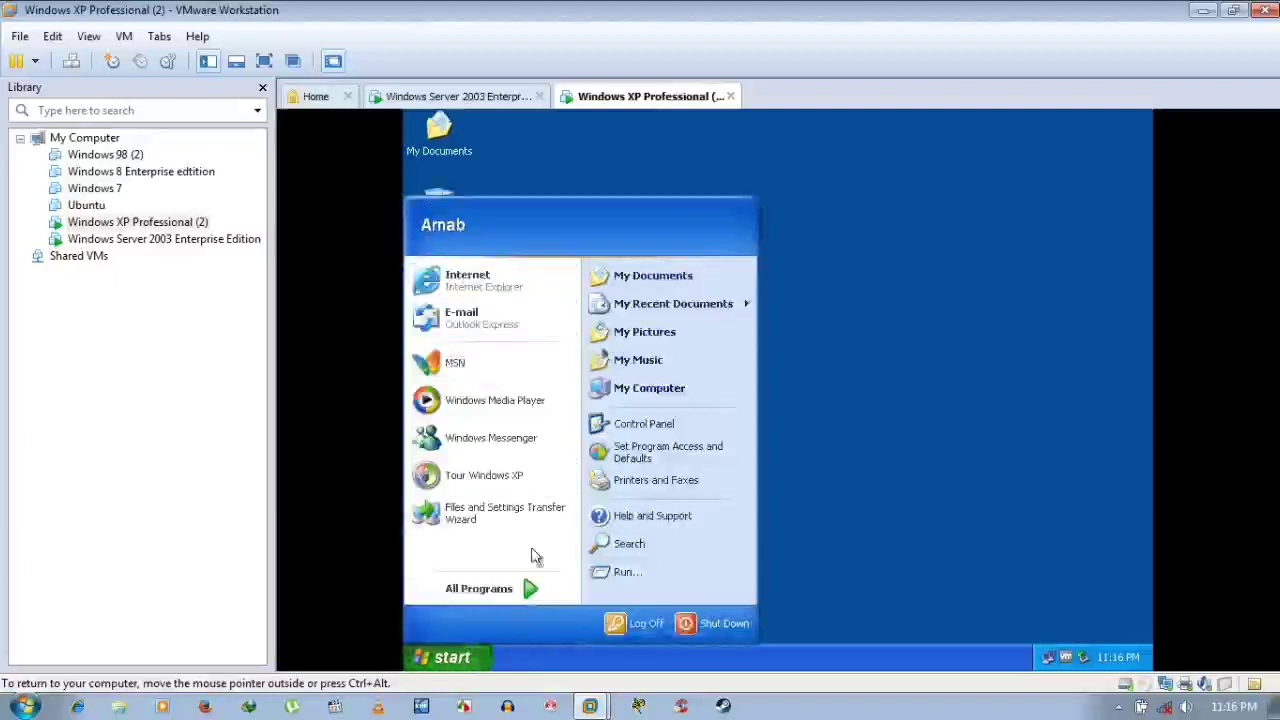
left_click(658, 430)
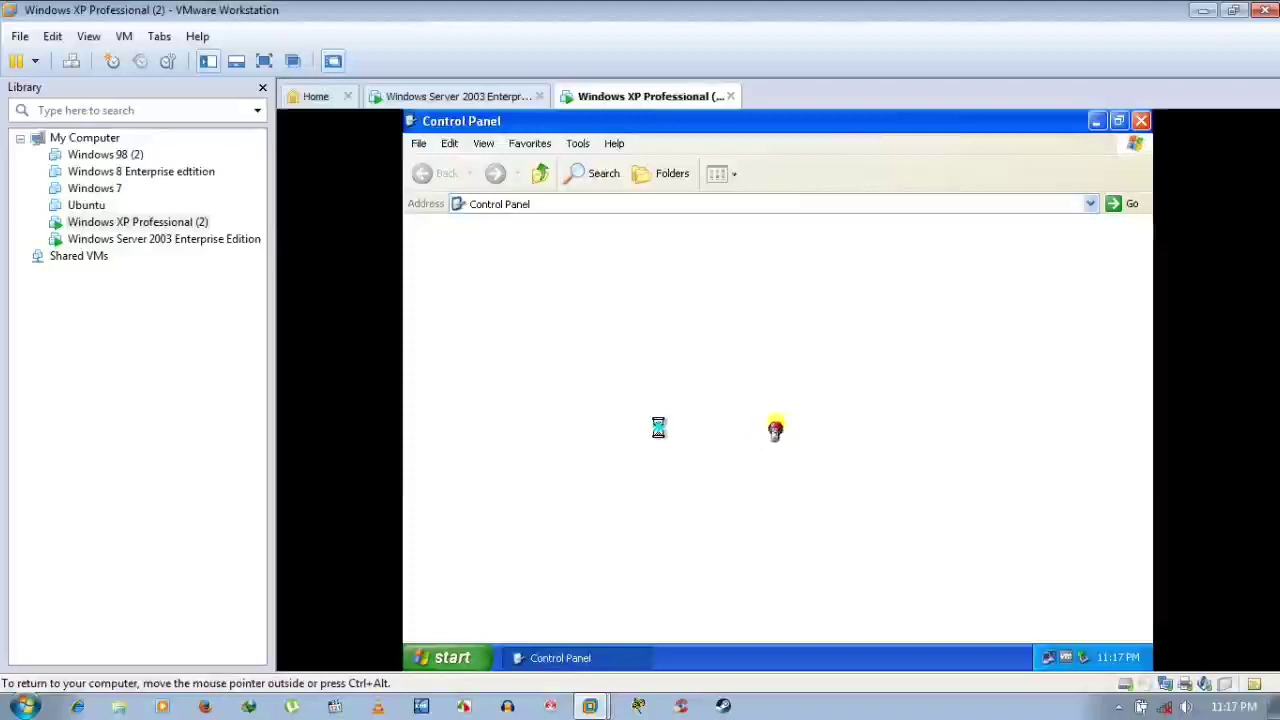
right_click(658, 427)
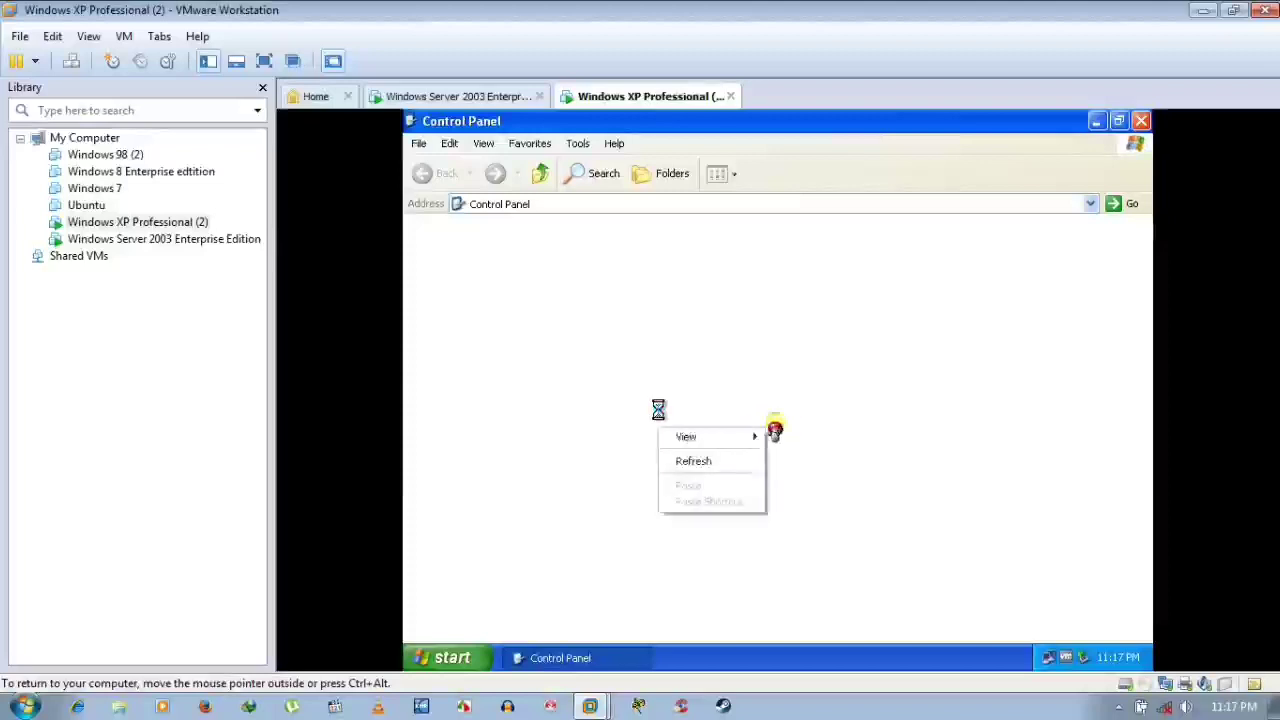
left_click(737, 377)
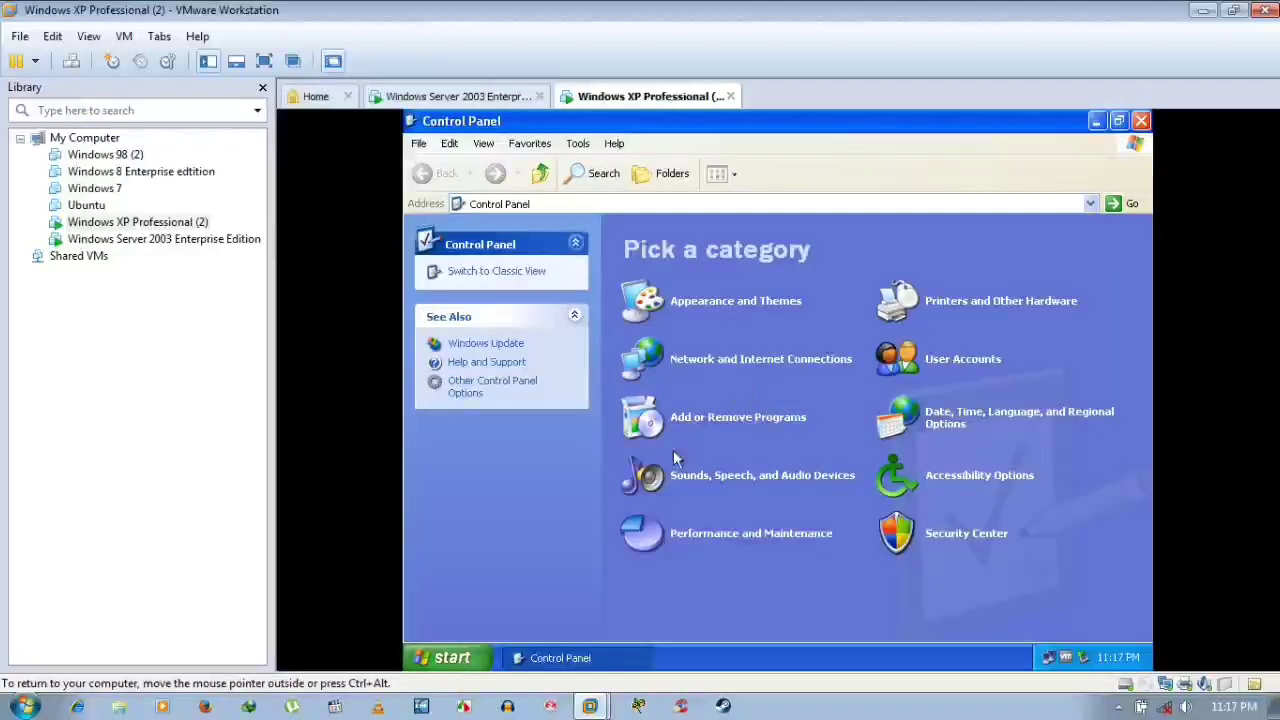
left_click(487, 272)
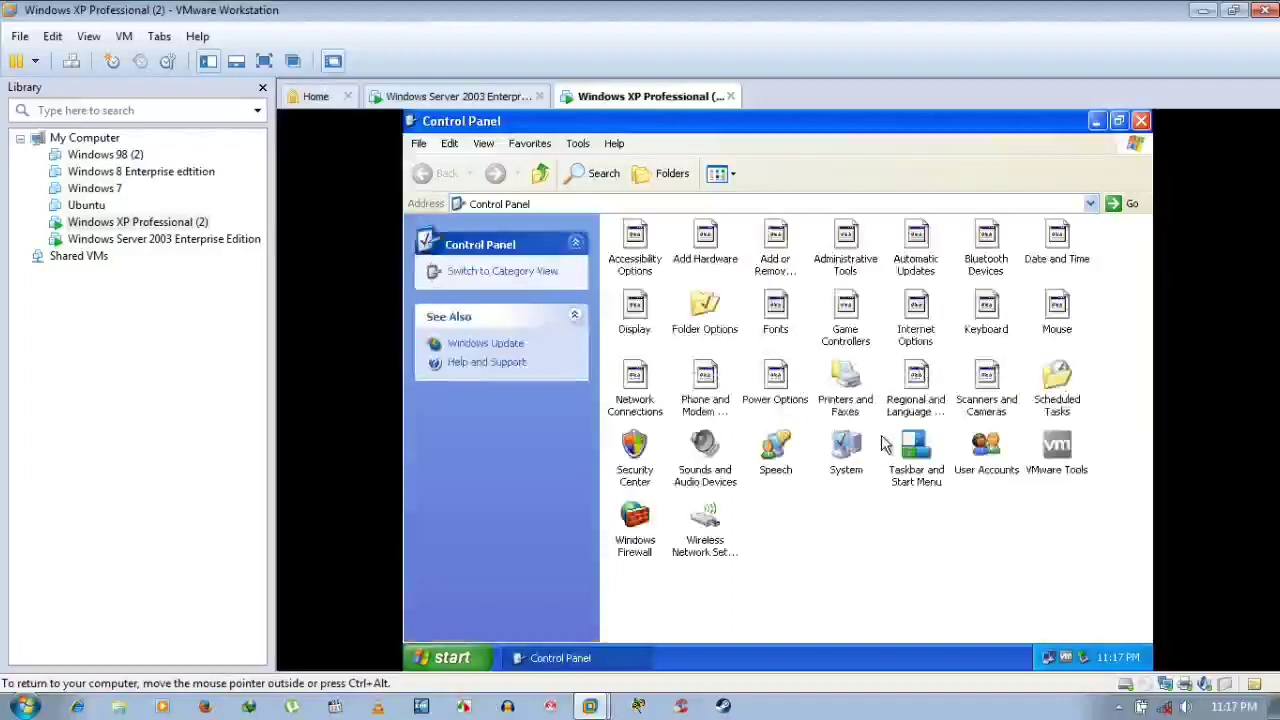
Try opening User Accounts, cancel the administrator credentials prompt, and close Control Panel
right_click(842, 503)
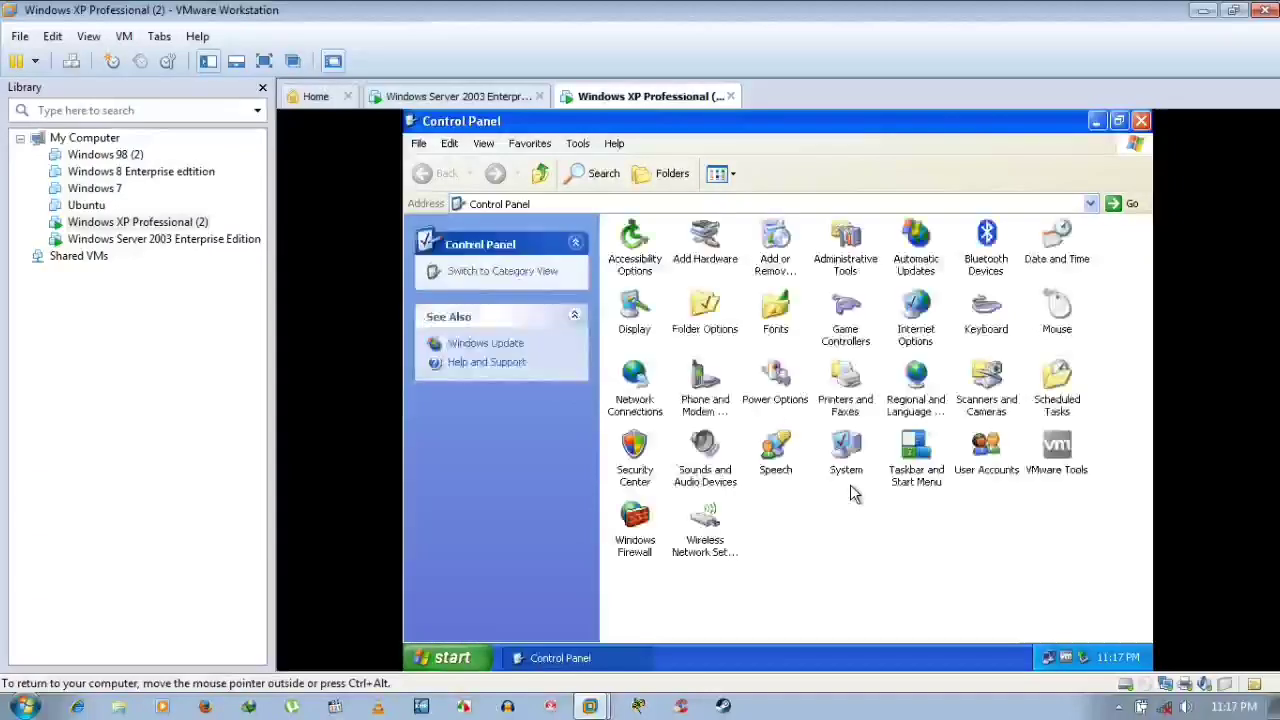
double_click(1000, 458)
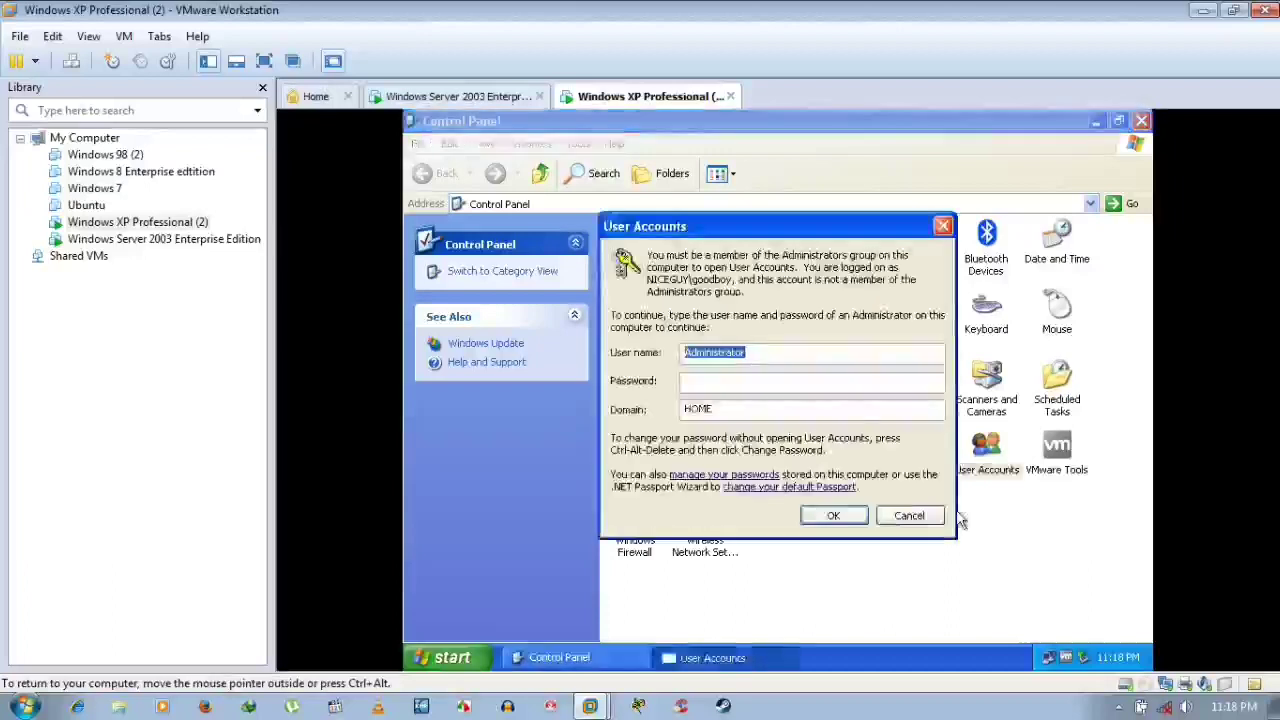
left_click(903, 519)
left_click(906, 528)
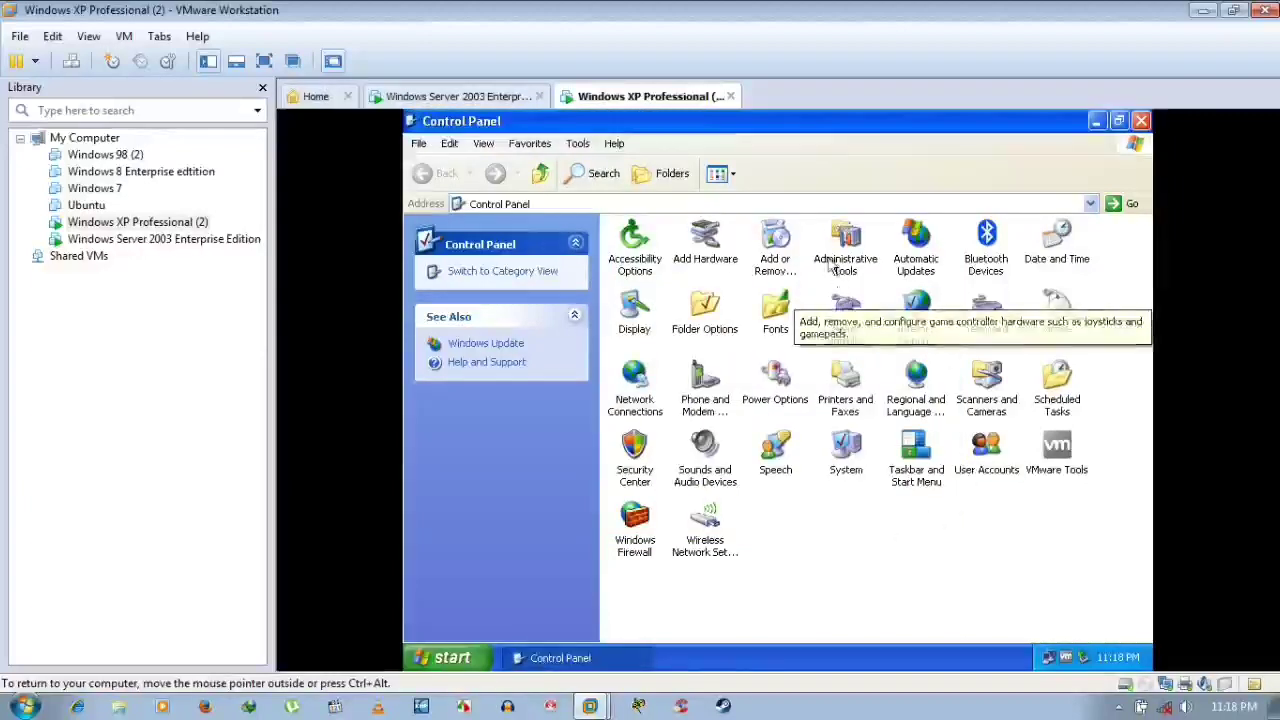
left_click(1143, 121)
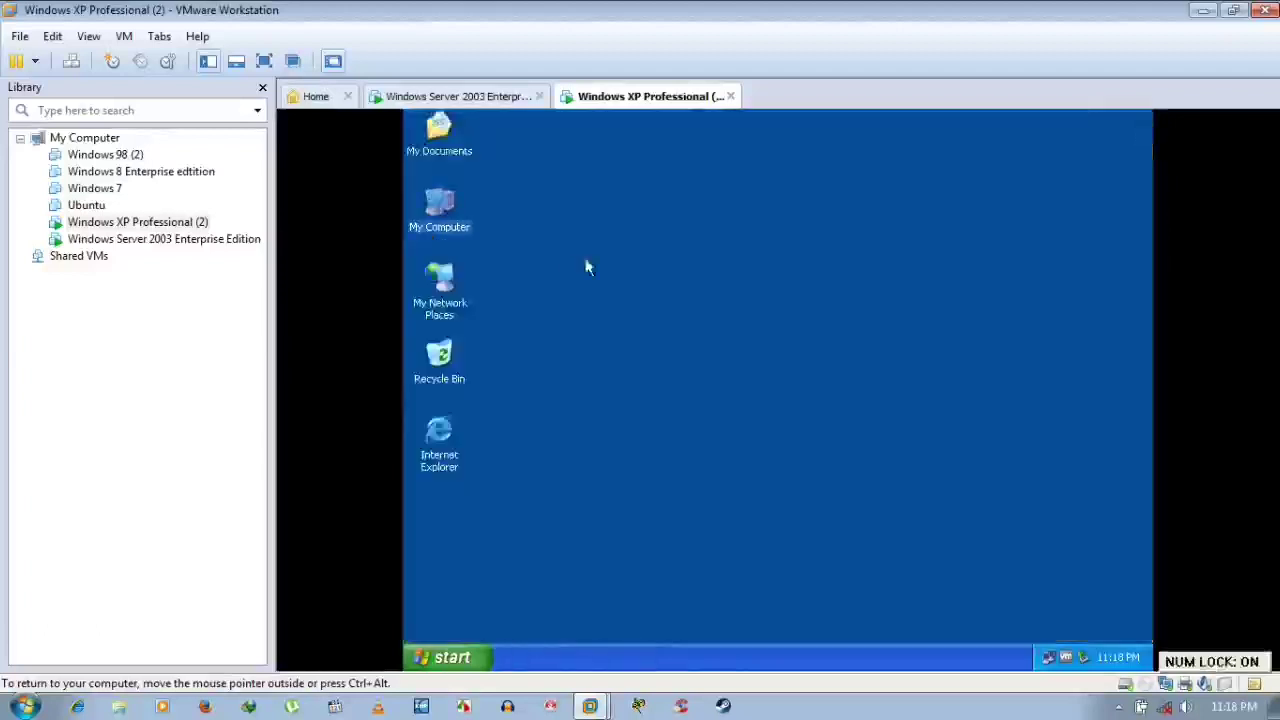
Open My Computer's System Properties and browse Computer Name, Hardware, Advanced and Remote tabs
right_click(423, 202)
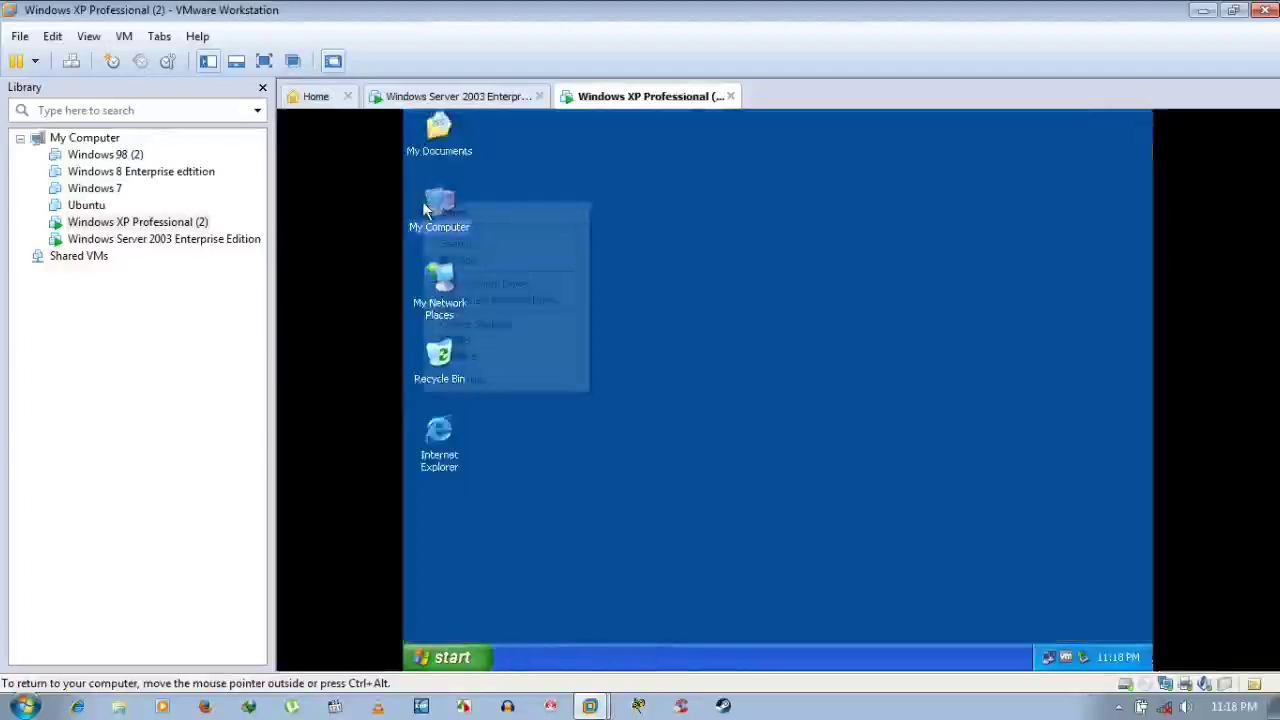
left_click(484, 385)
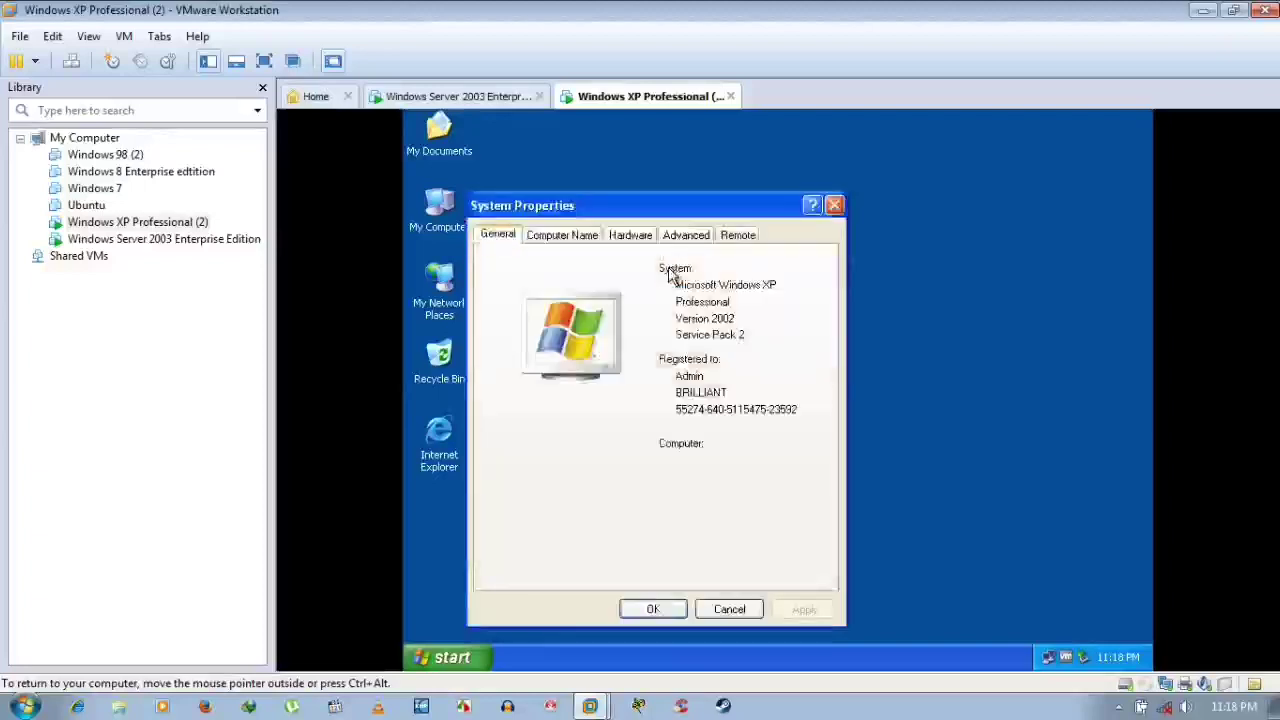
left_click(574, 240)
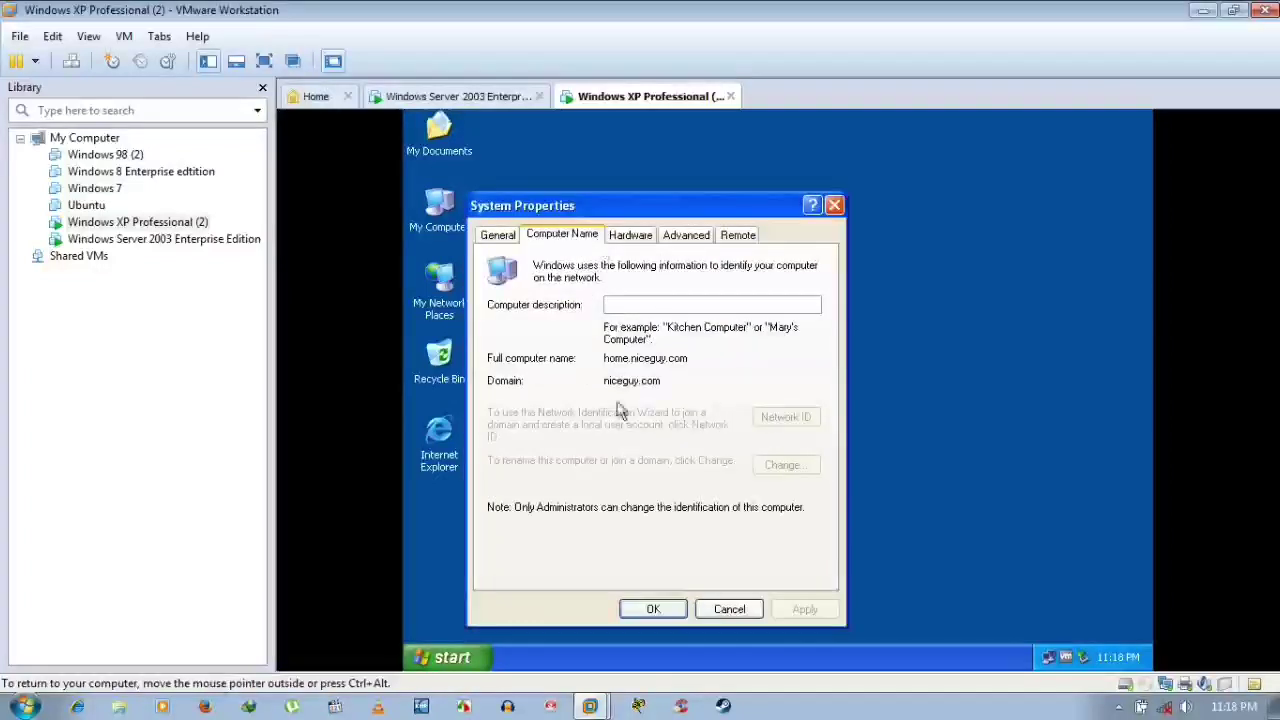
left_click(634, 240)
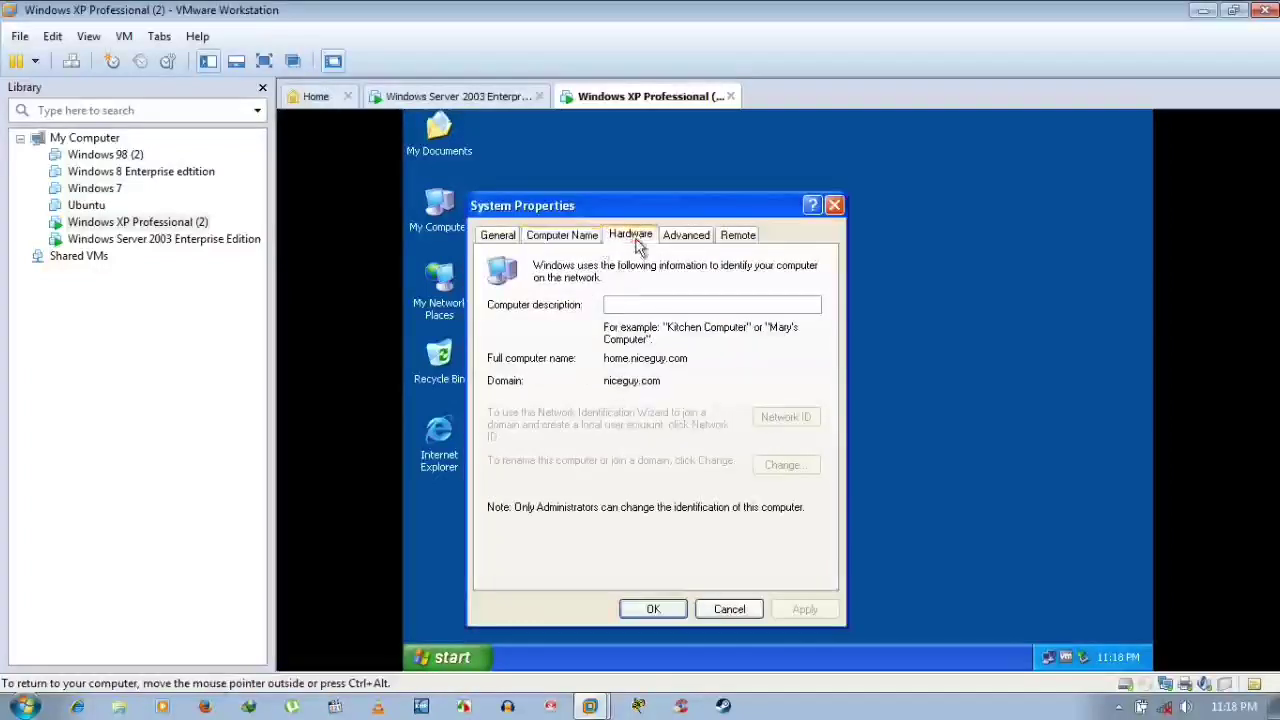
left_click(688, 238)
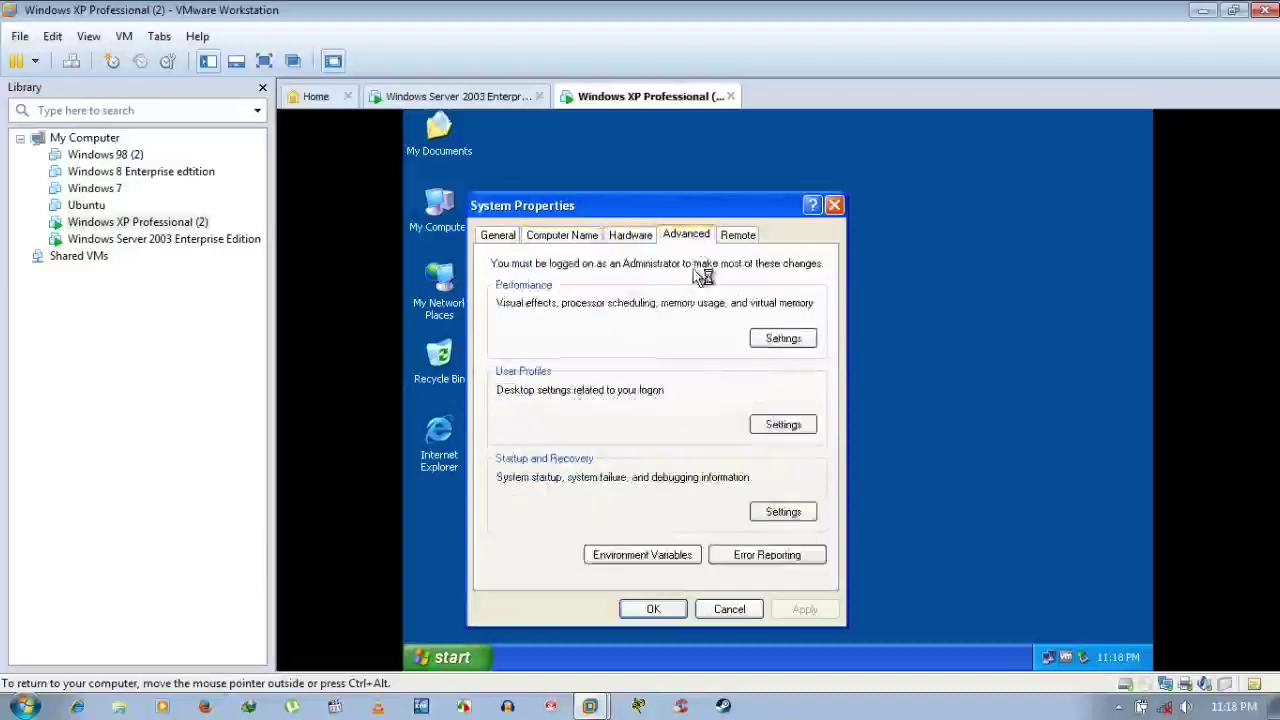
left_click(737, 236)
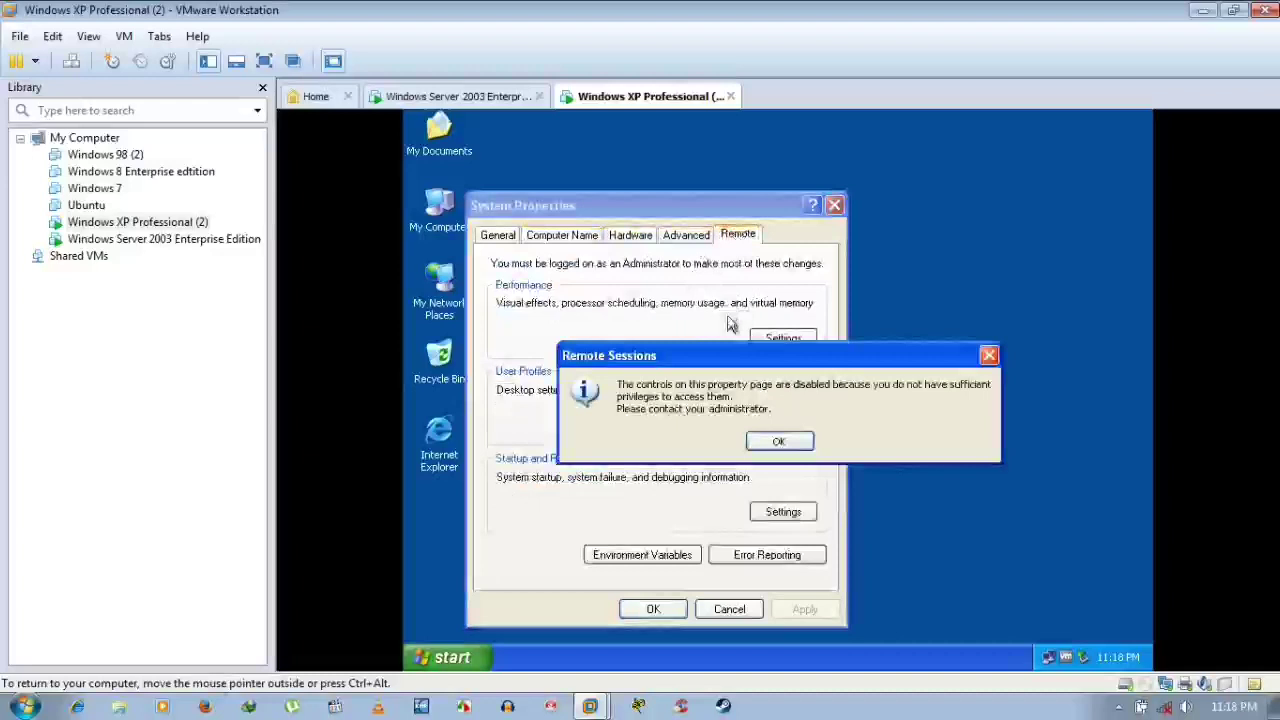
left_click(796, 442)
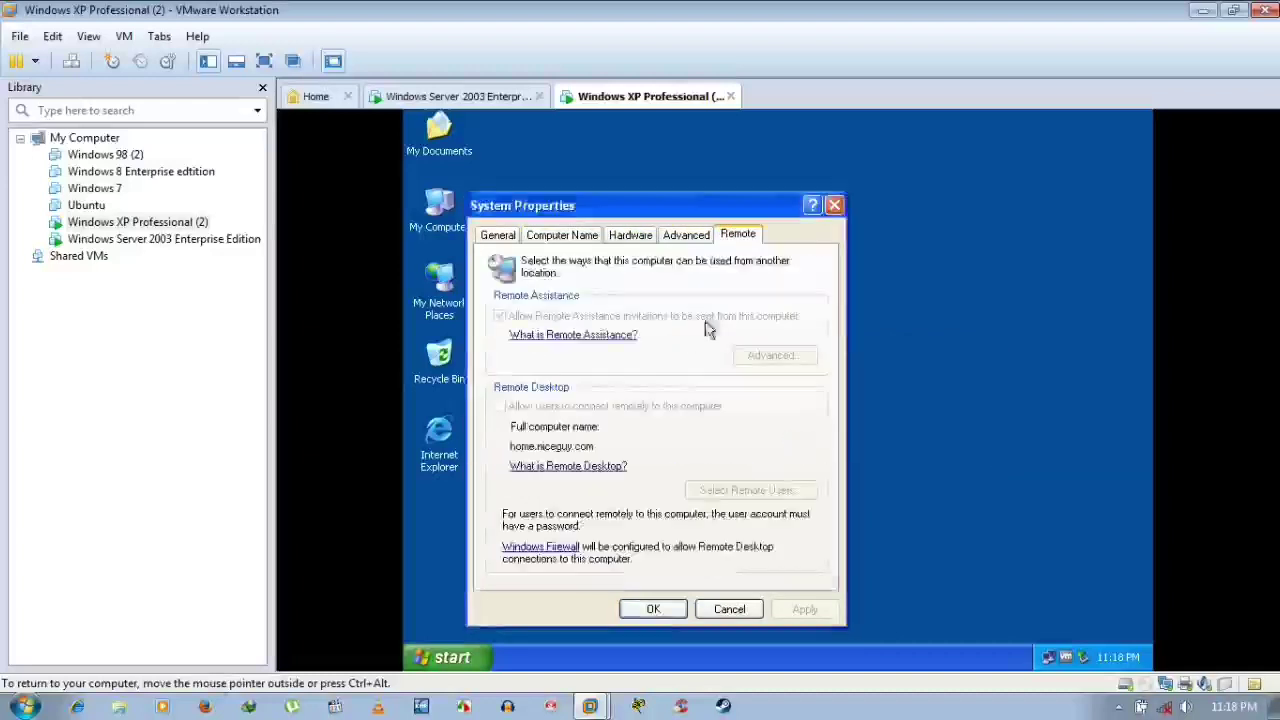
left_click(684, 234)
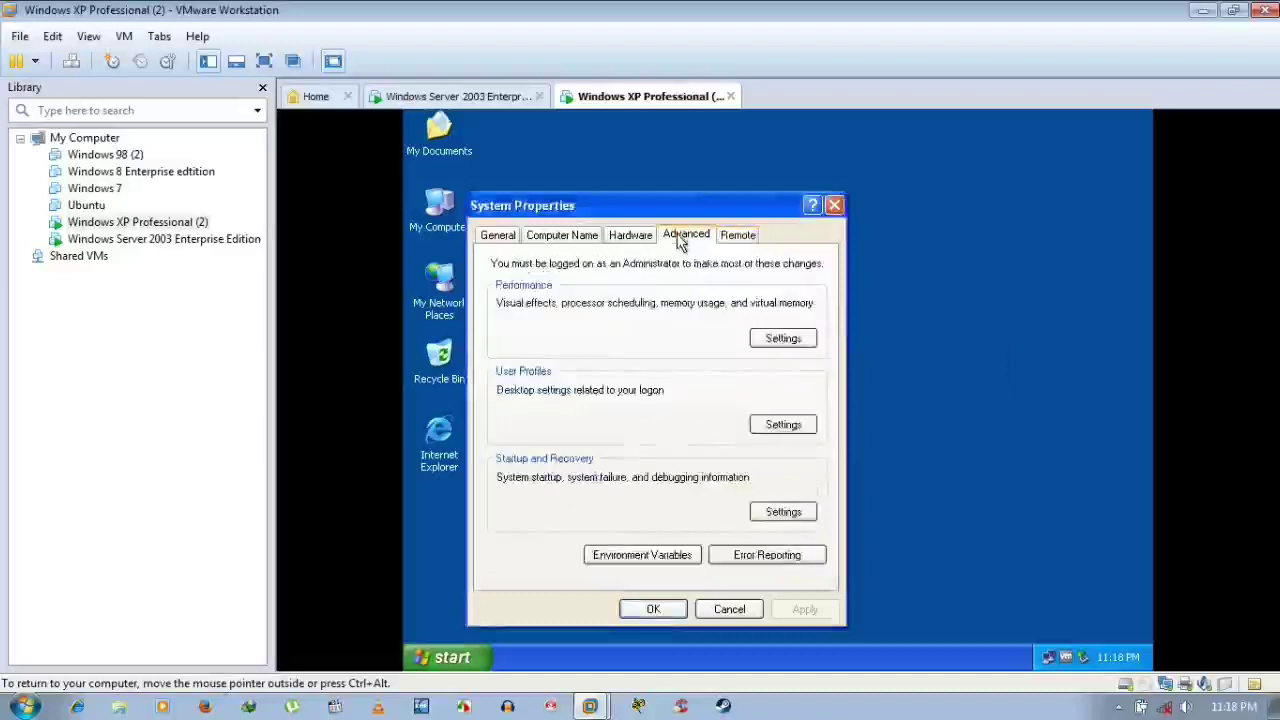
View and cancel the Performance Options and Error Reporting settings
left_click(780, 338)
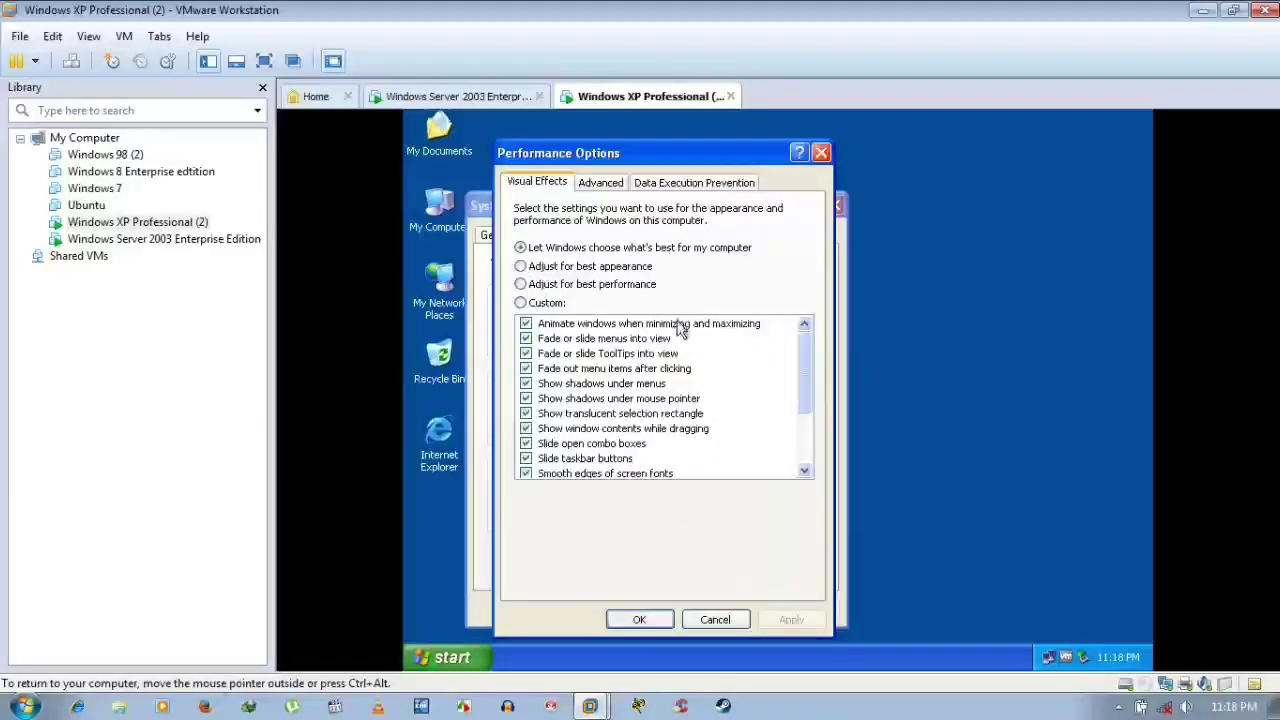
left_click(715, 619)
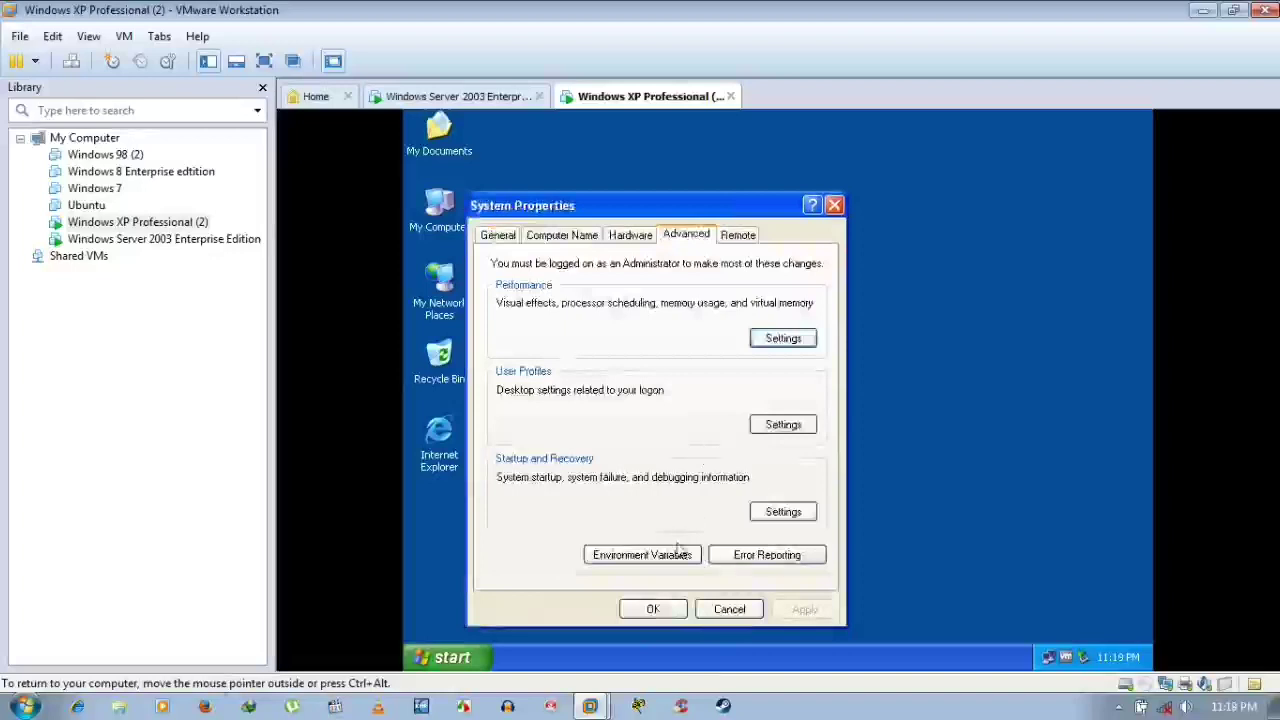
left_click(728, 558)
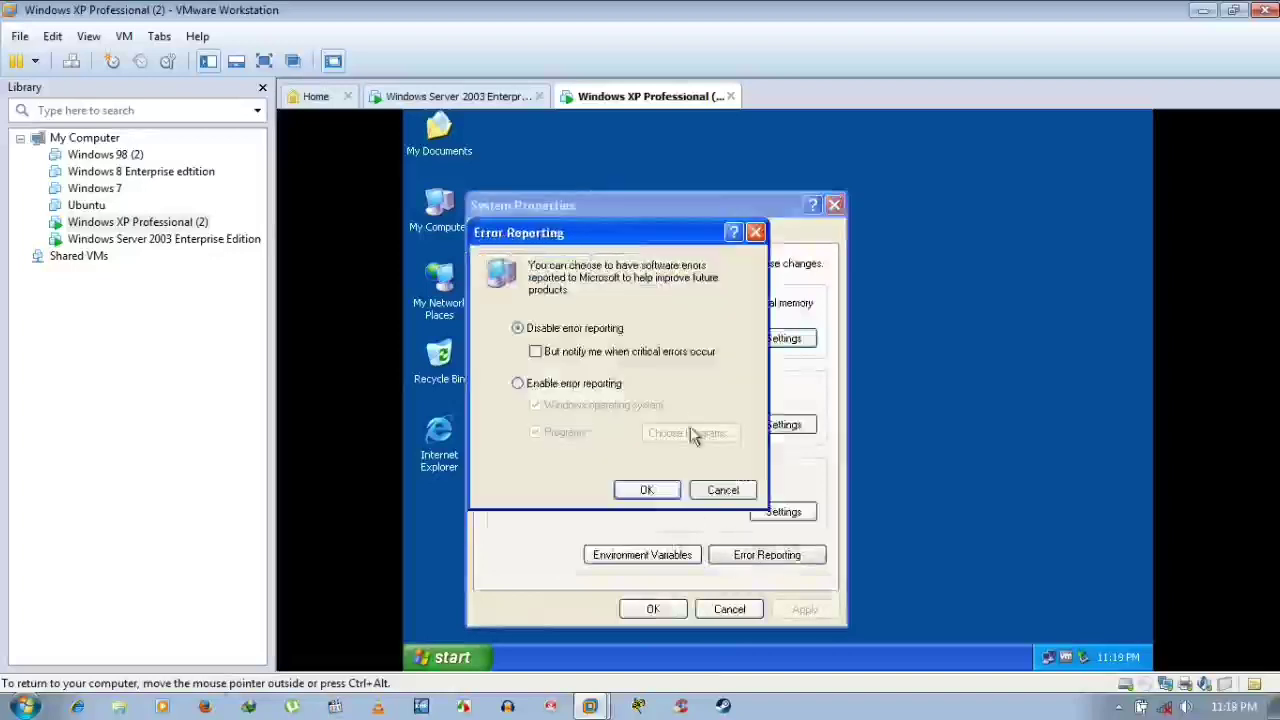
left_click(712, 495)
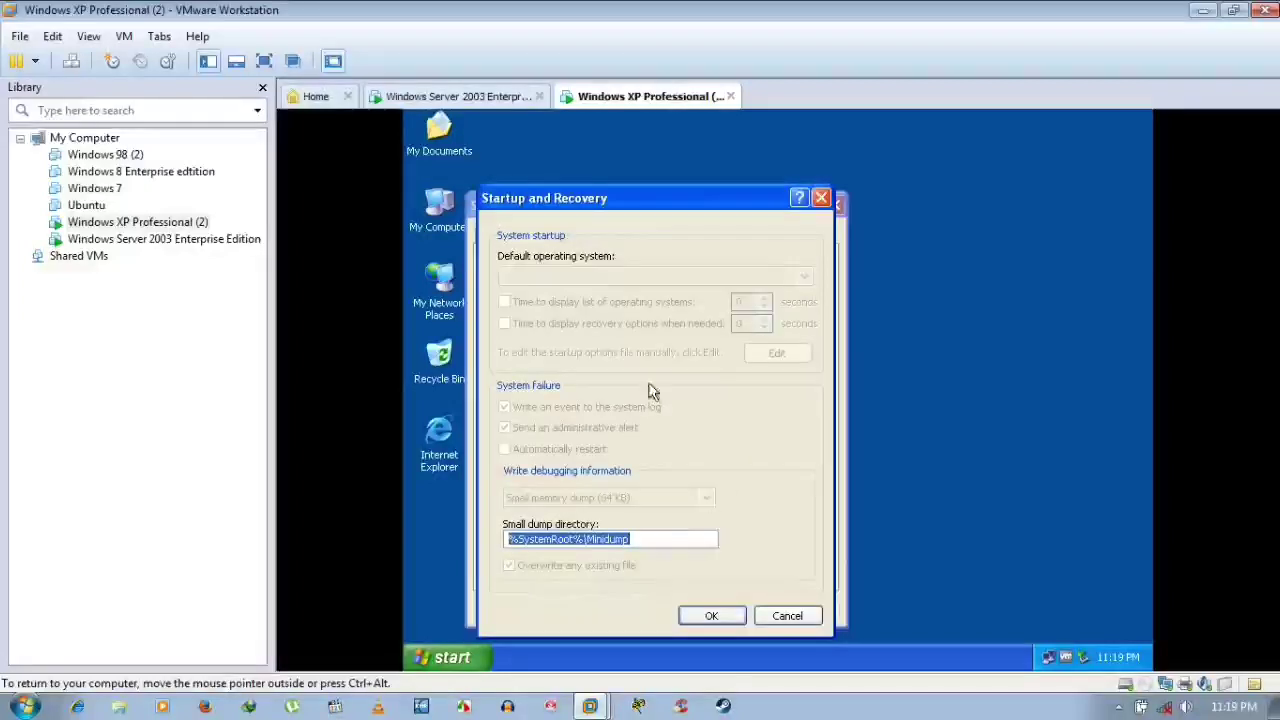
Cancel Startup and Recovery, view User Profiles, and close System Properties
left_click(787, 617)
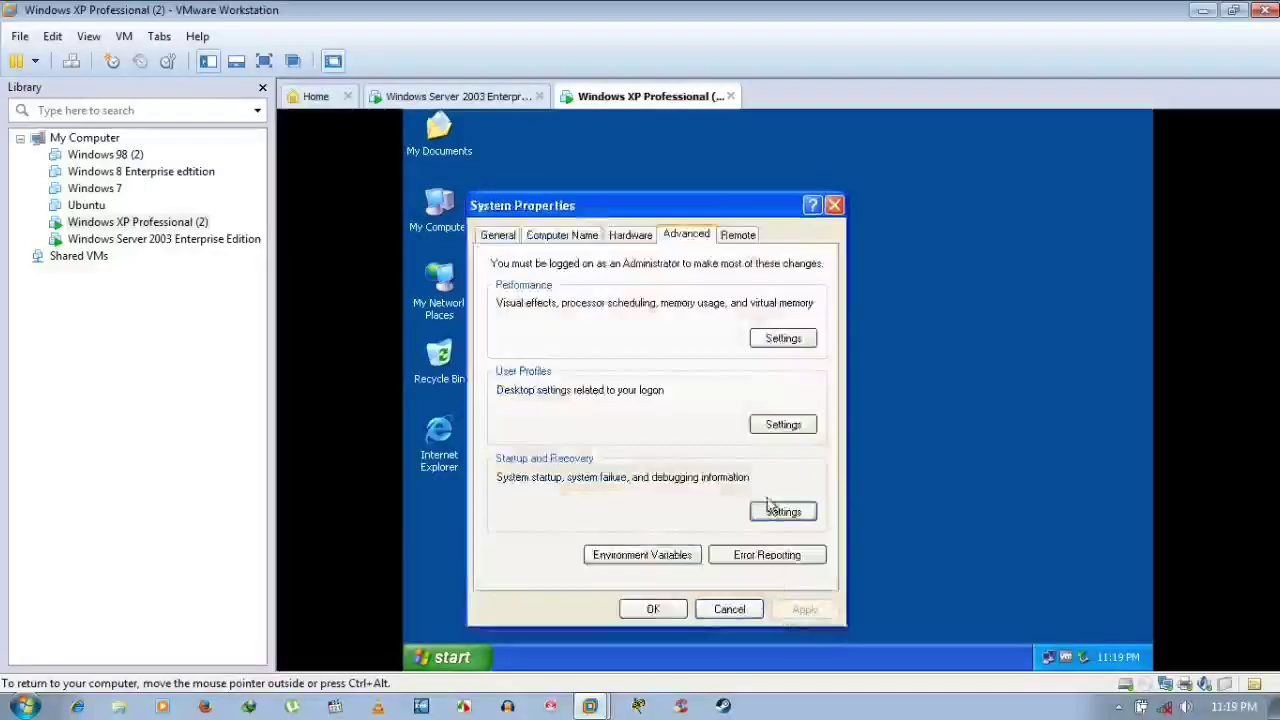
left_click(783, 425)
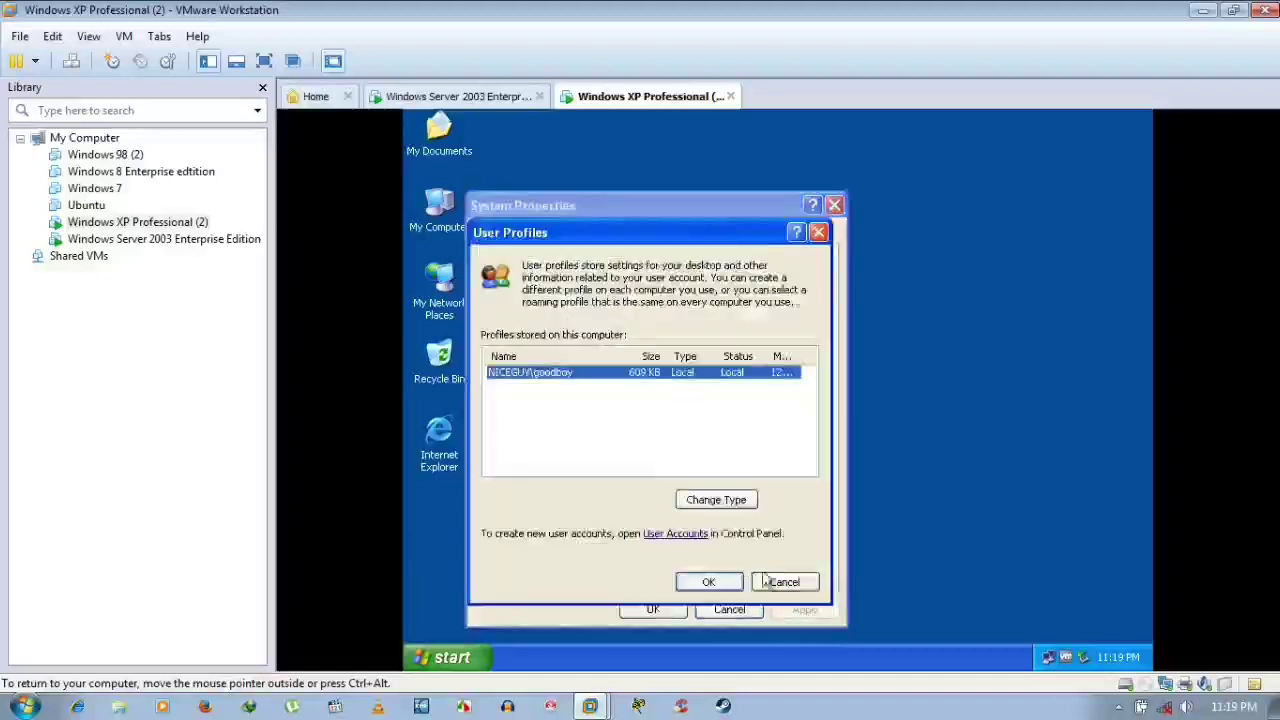
left_click(770, 580)
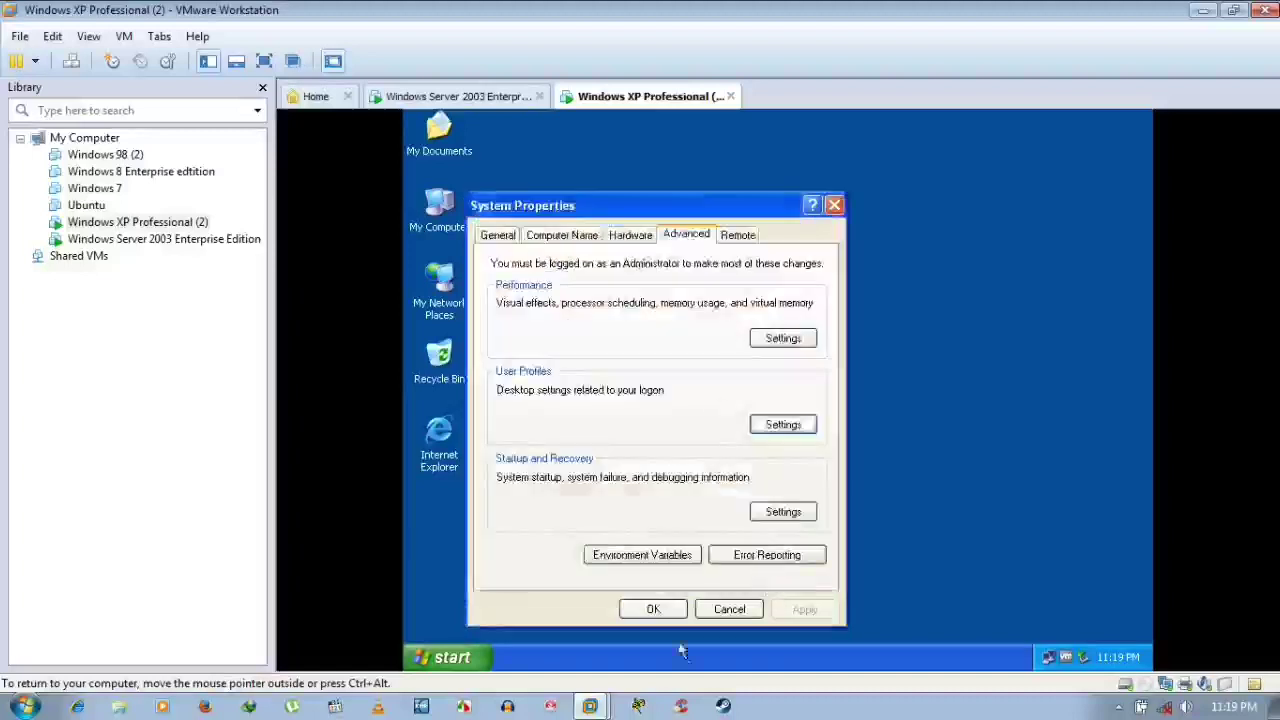
left_click(660, 612)
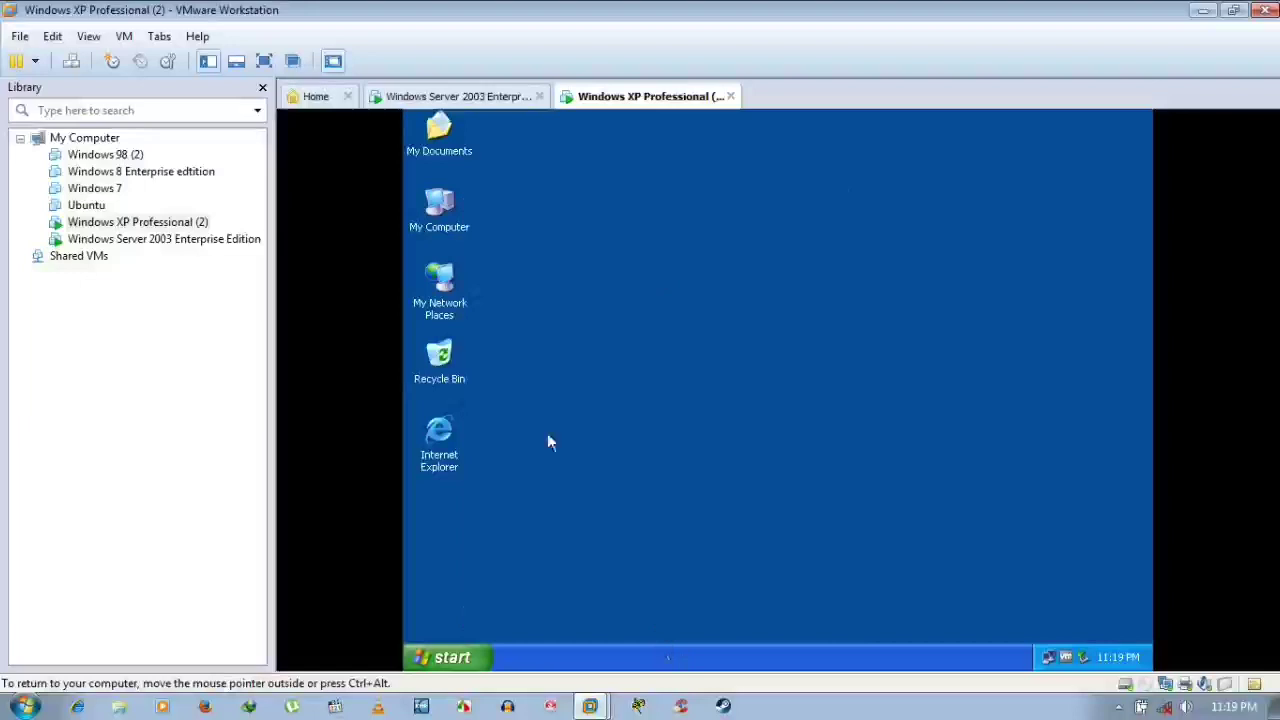
Confirm in System Properties that the XP guest is in niceguy.com, then return to Server 2003
left_click(481, 655)
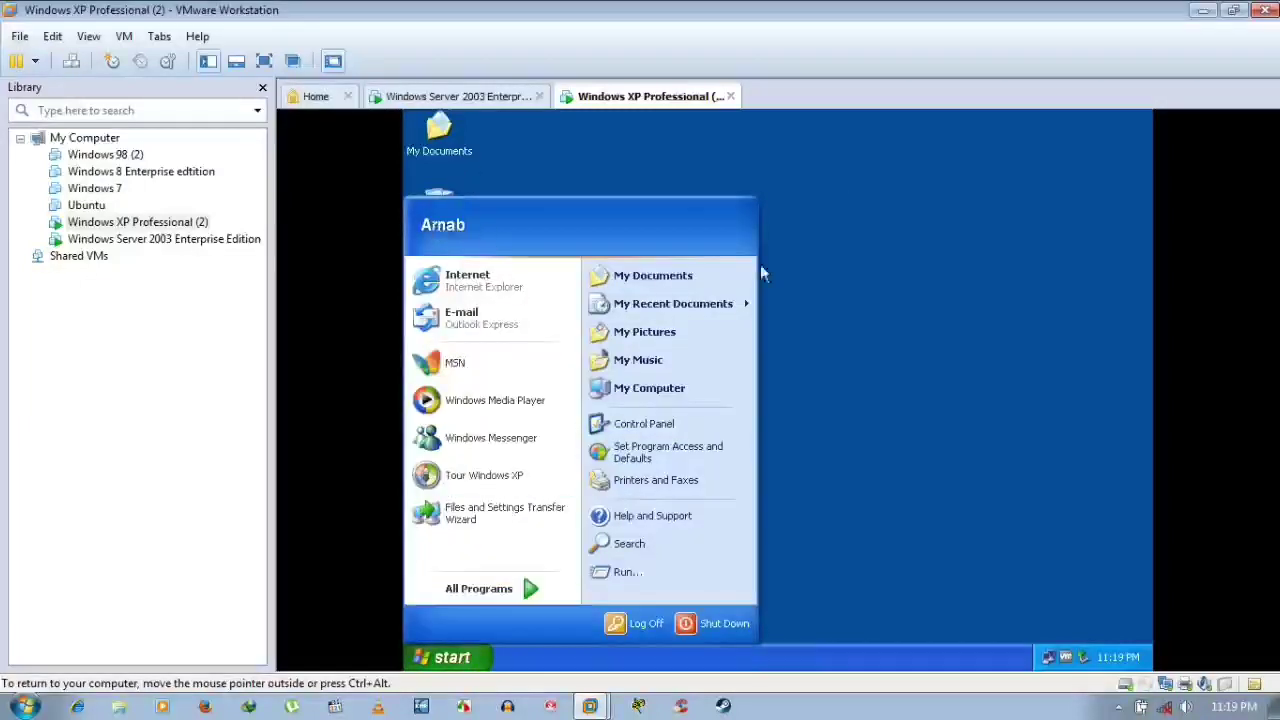
left_click(962, 322)
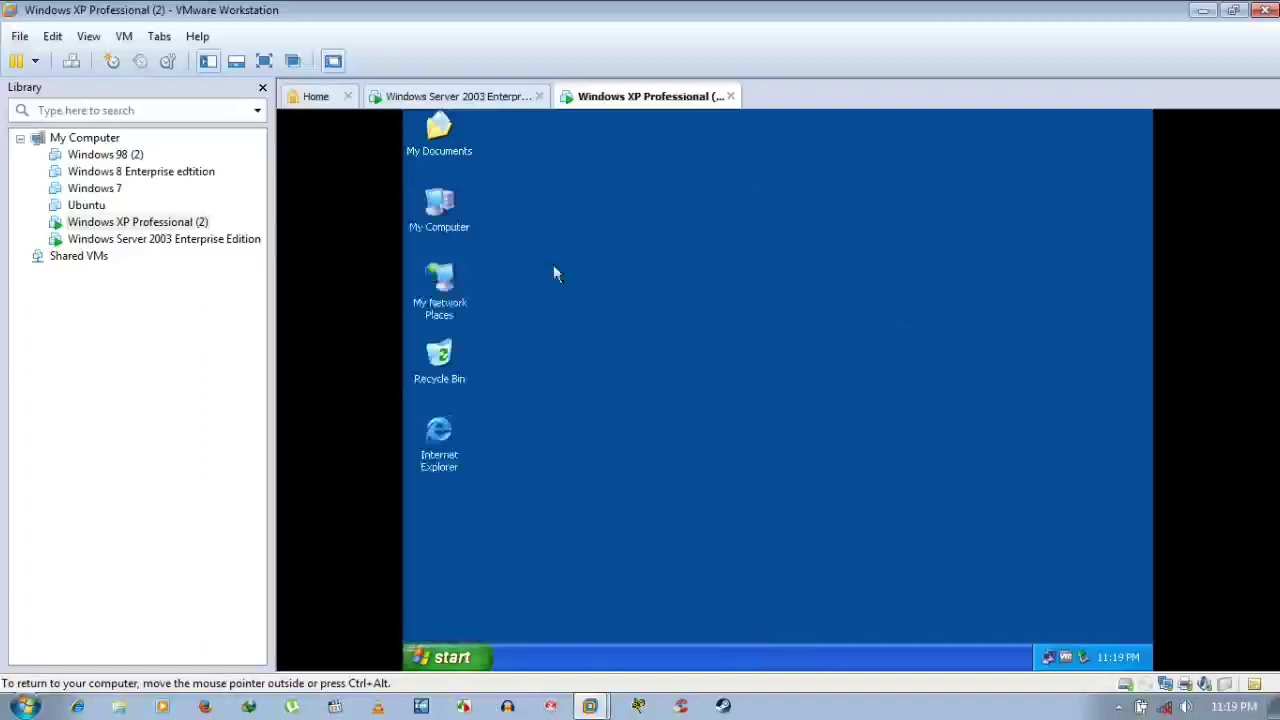
right_click(444, 222)
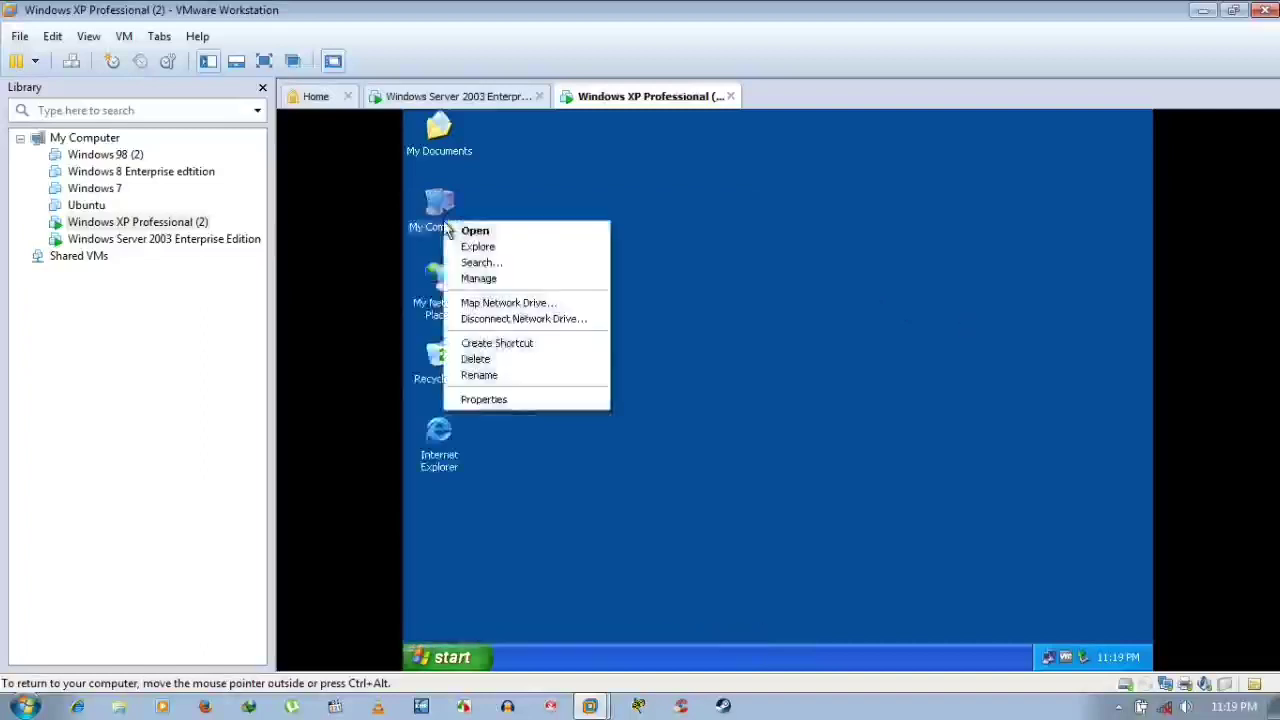
left_click(520, 405)
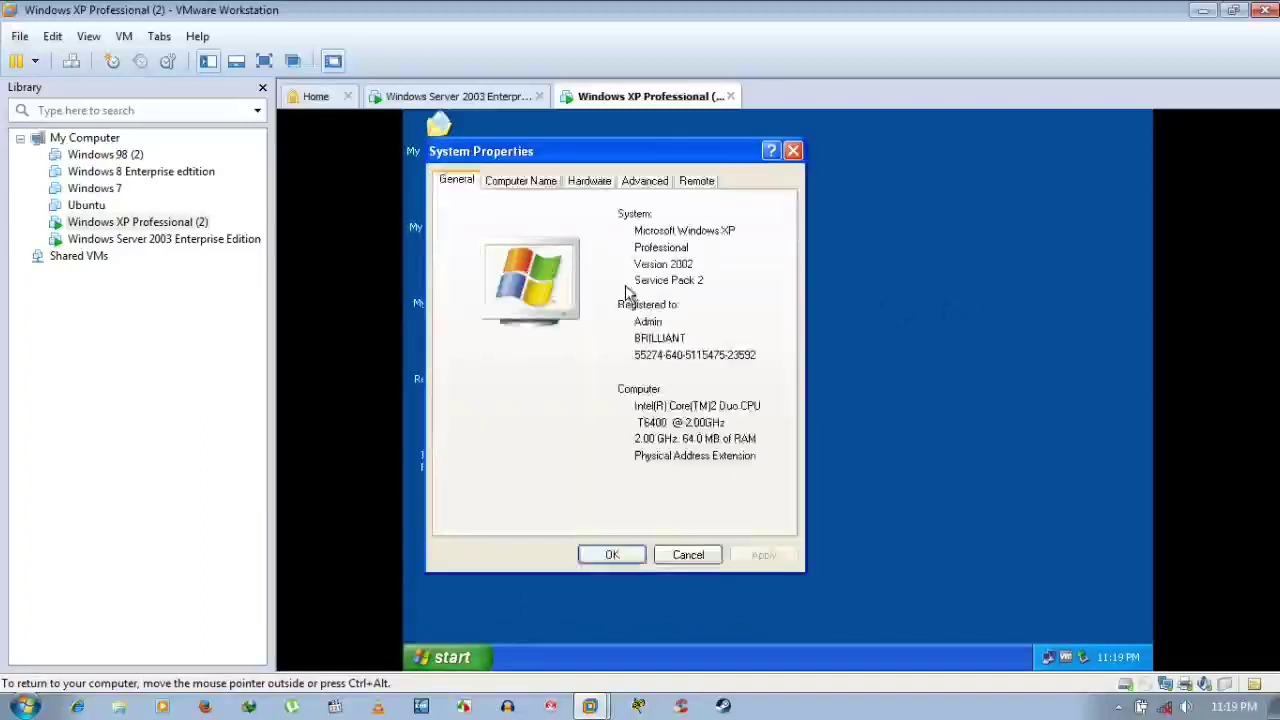
left_click(530, 182)
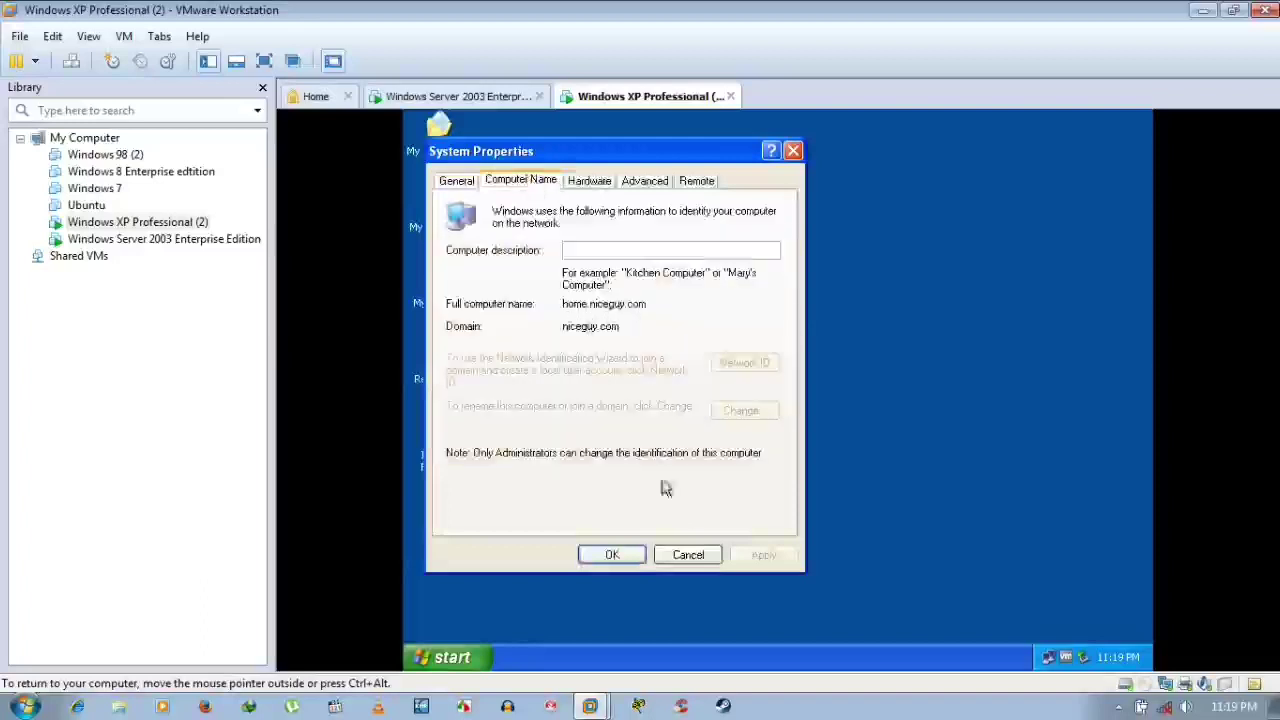
left_click(688, 556)
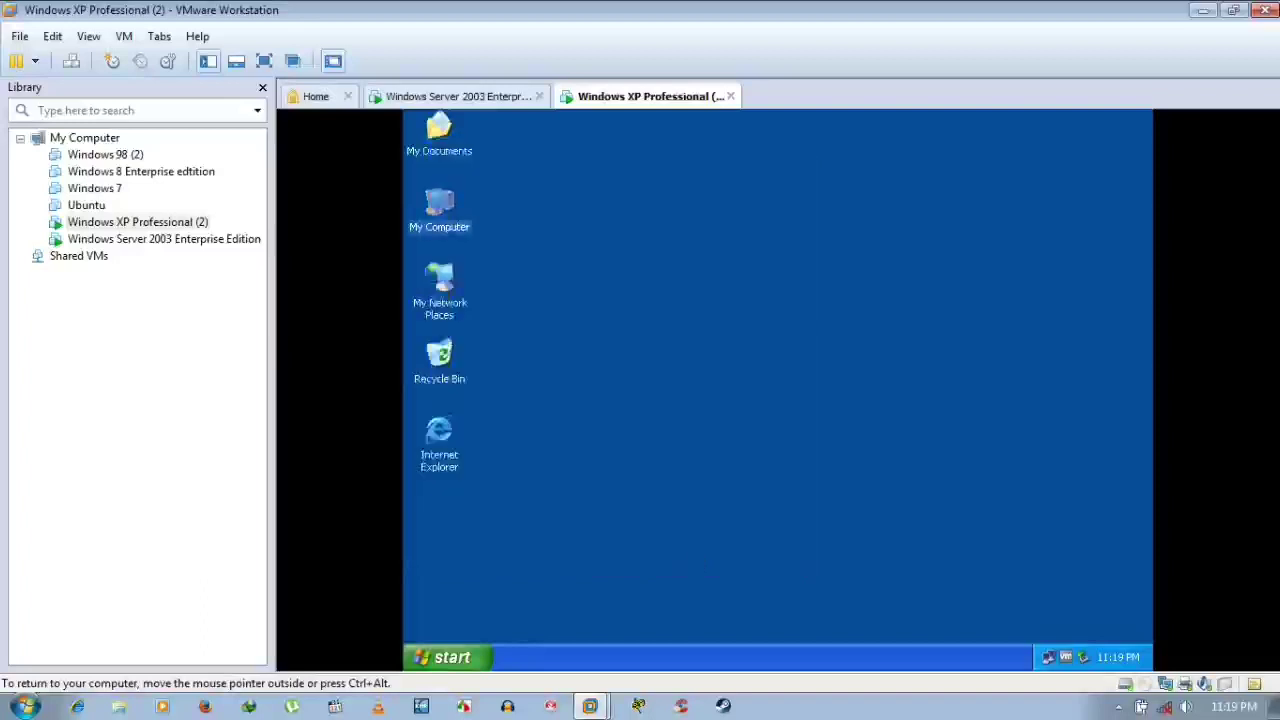
left_click(483, 100)
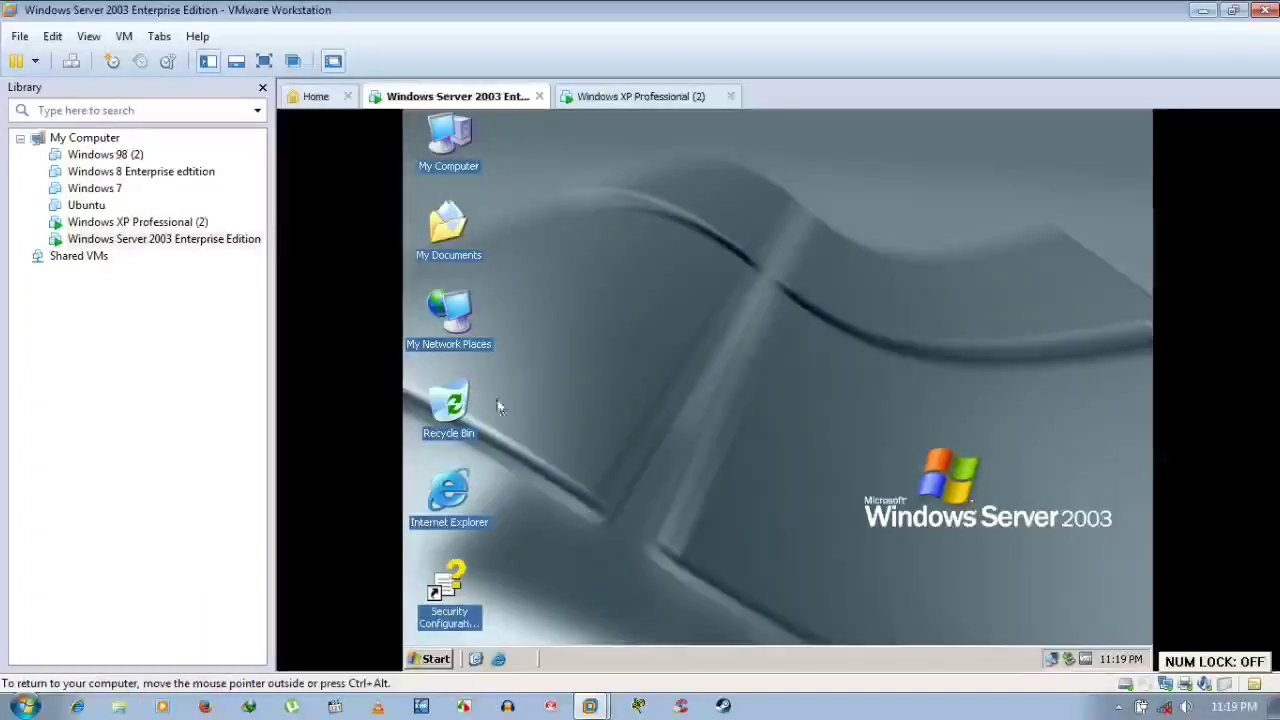
Launch Active Directory Users and Computers on Server 2003 and select the domain user account
left_click(433, 660)
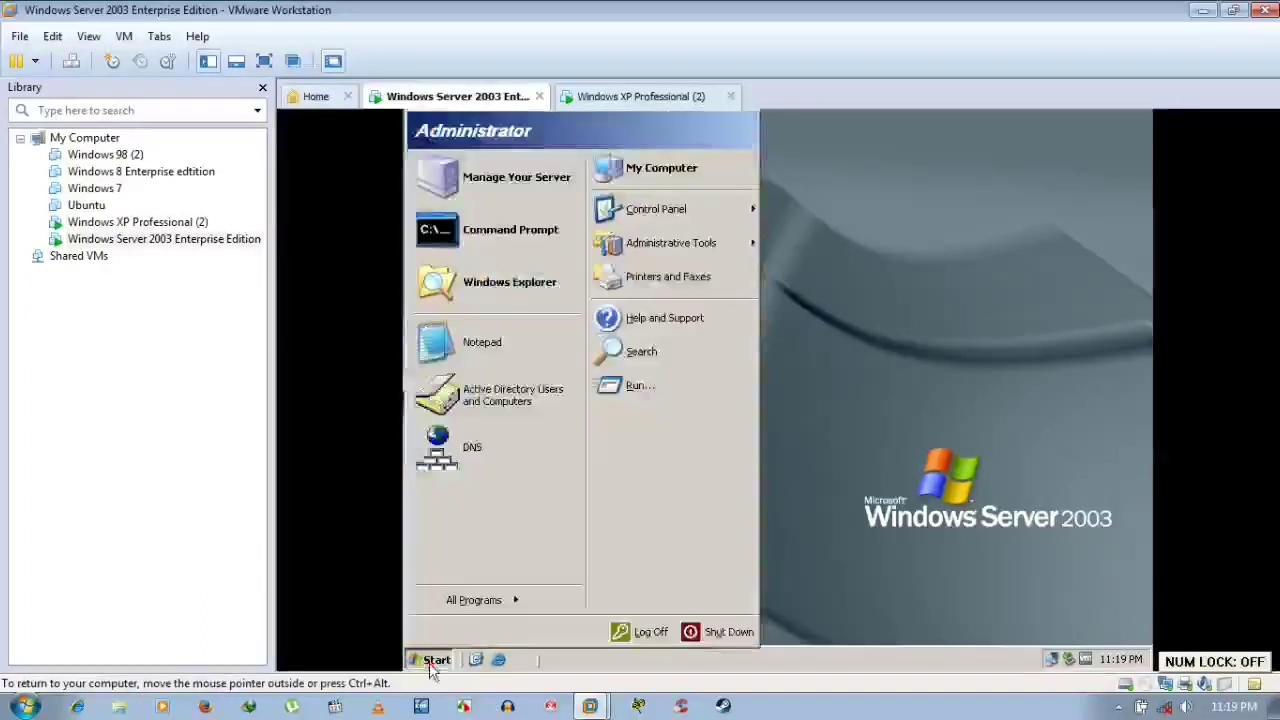
left_click(503, 398)
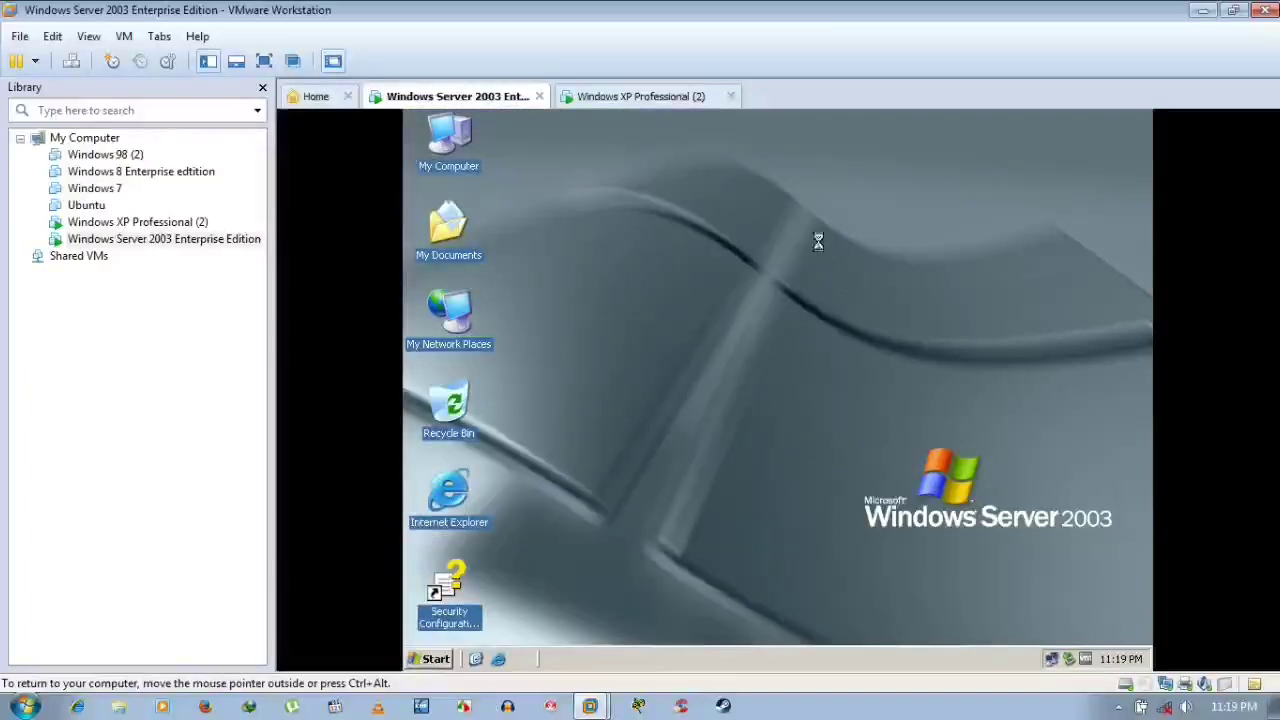
left_click(672, 274)
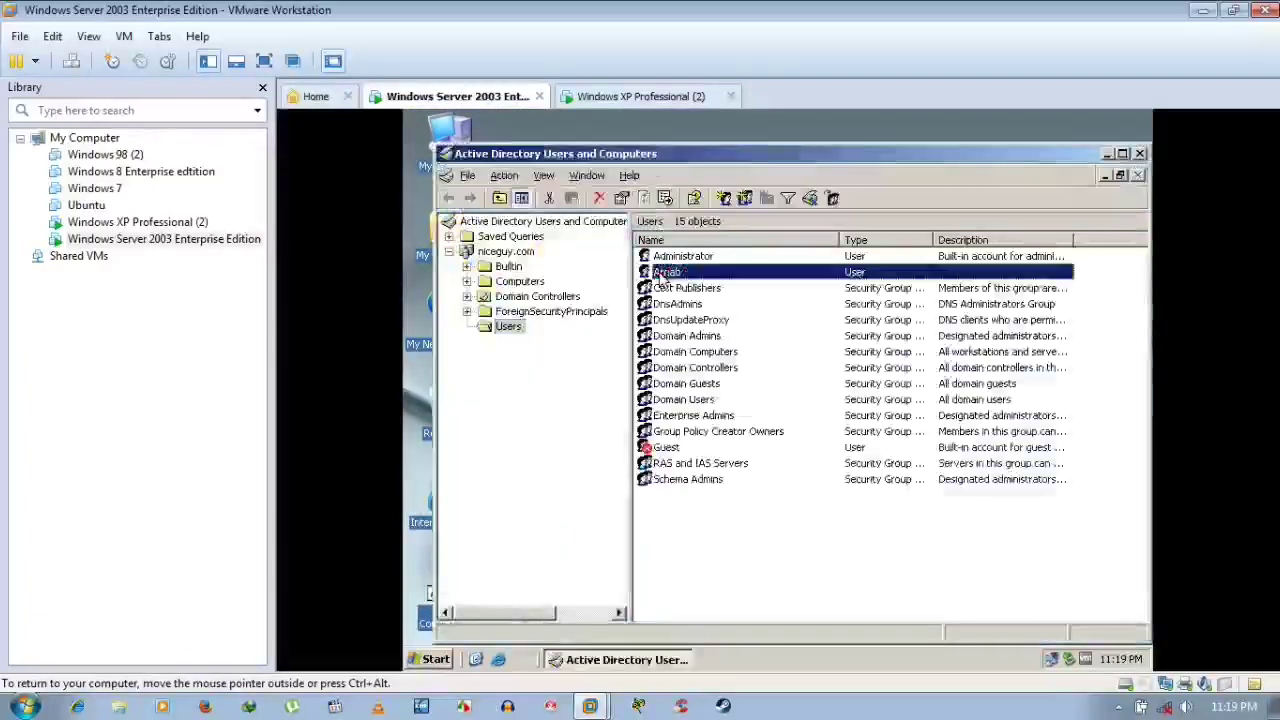
Check the XP guest's Start menu, then go back to the Server 2003 machine
left_click(638, 100)
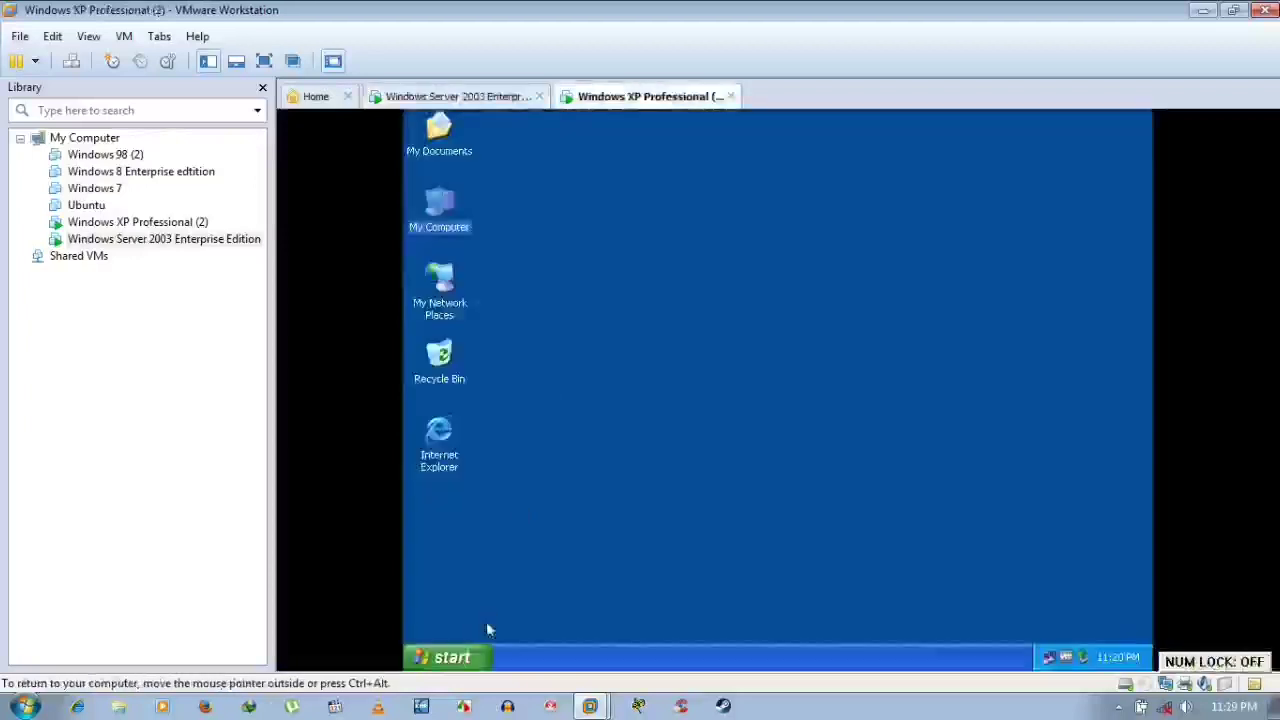
left_click(480, 657)
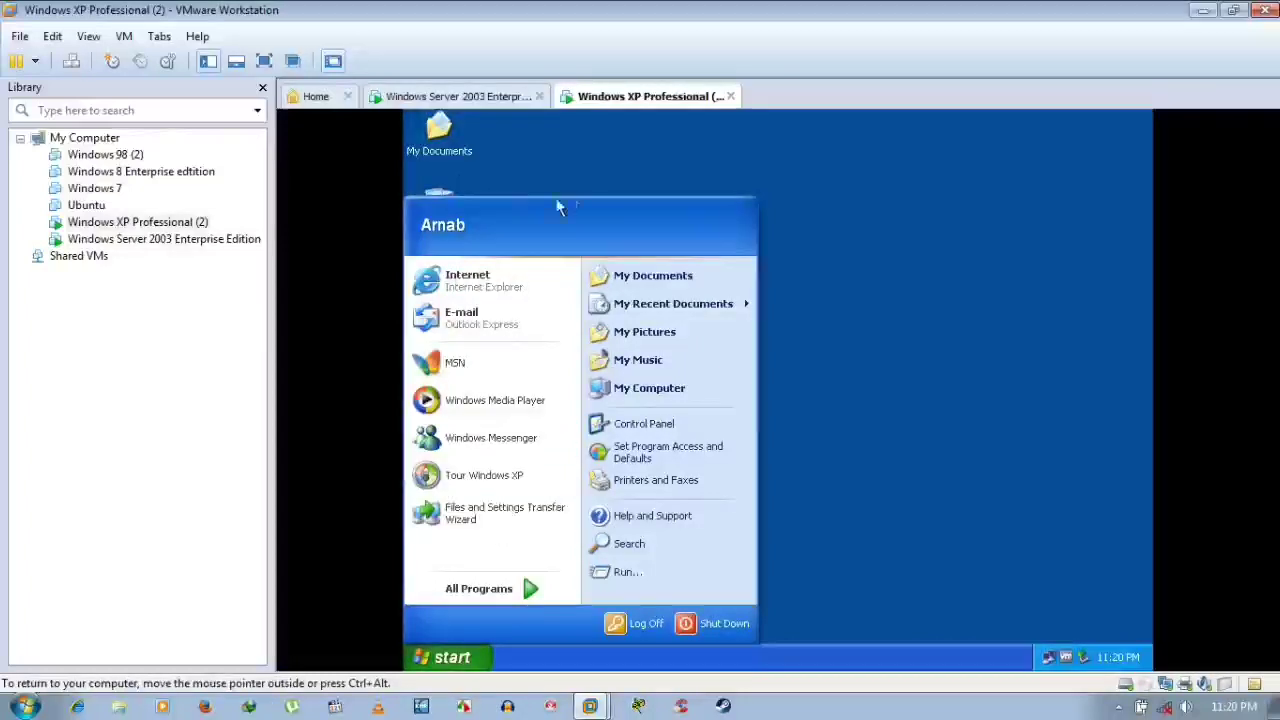
left_click(983, 298)
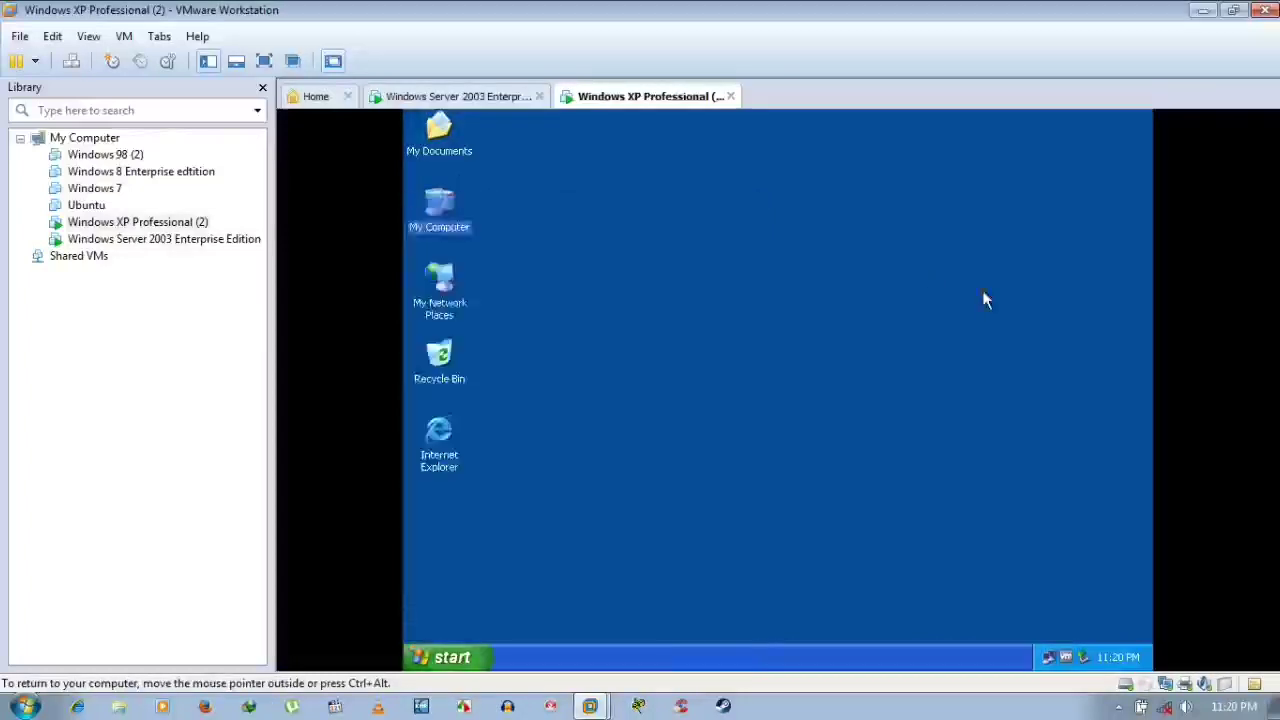
left_click(476, 100)
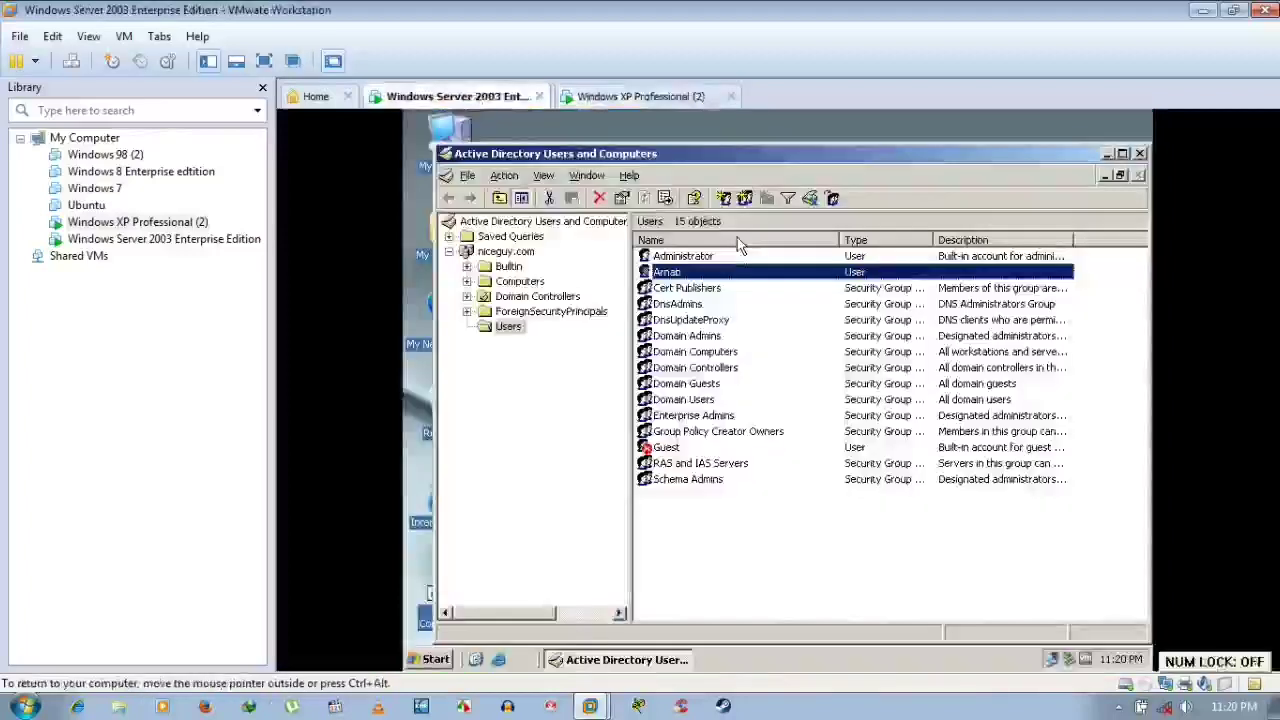
right_click(672, 277)
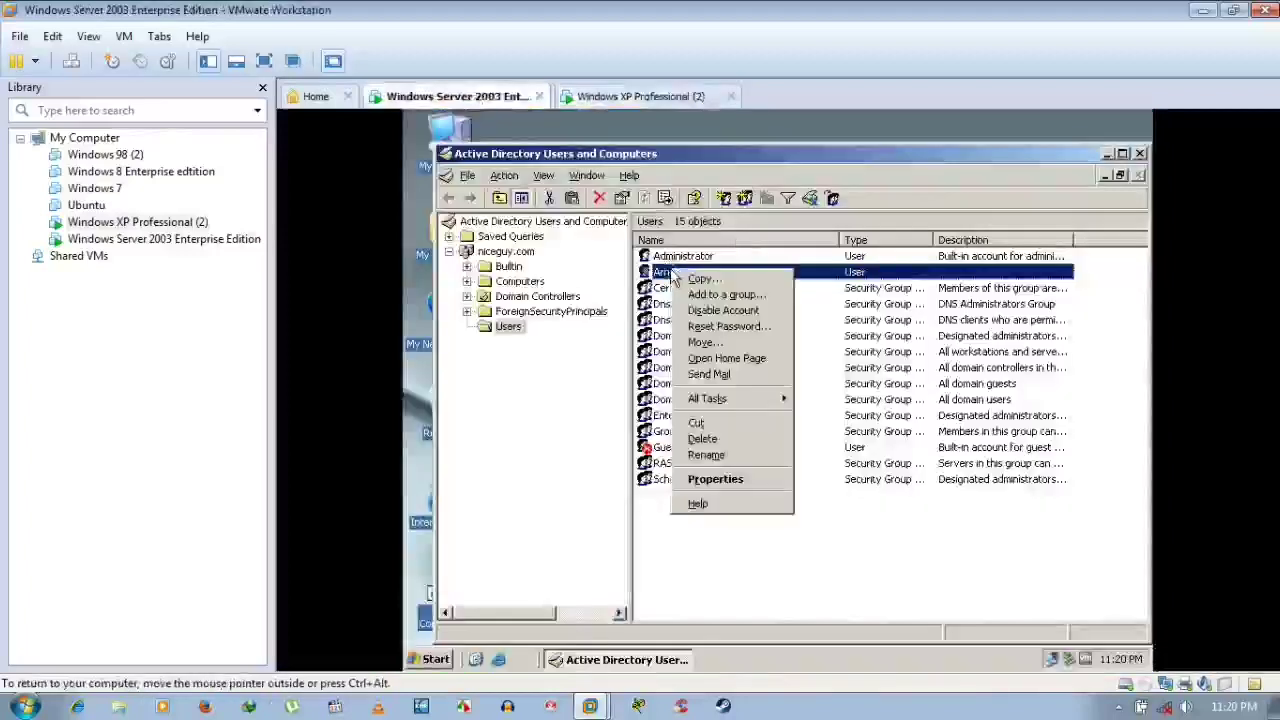
left_click(720, 326)
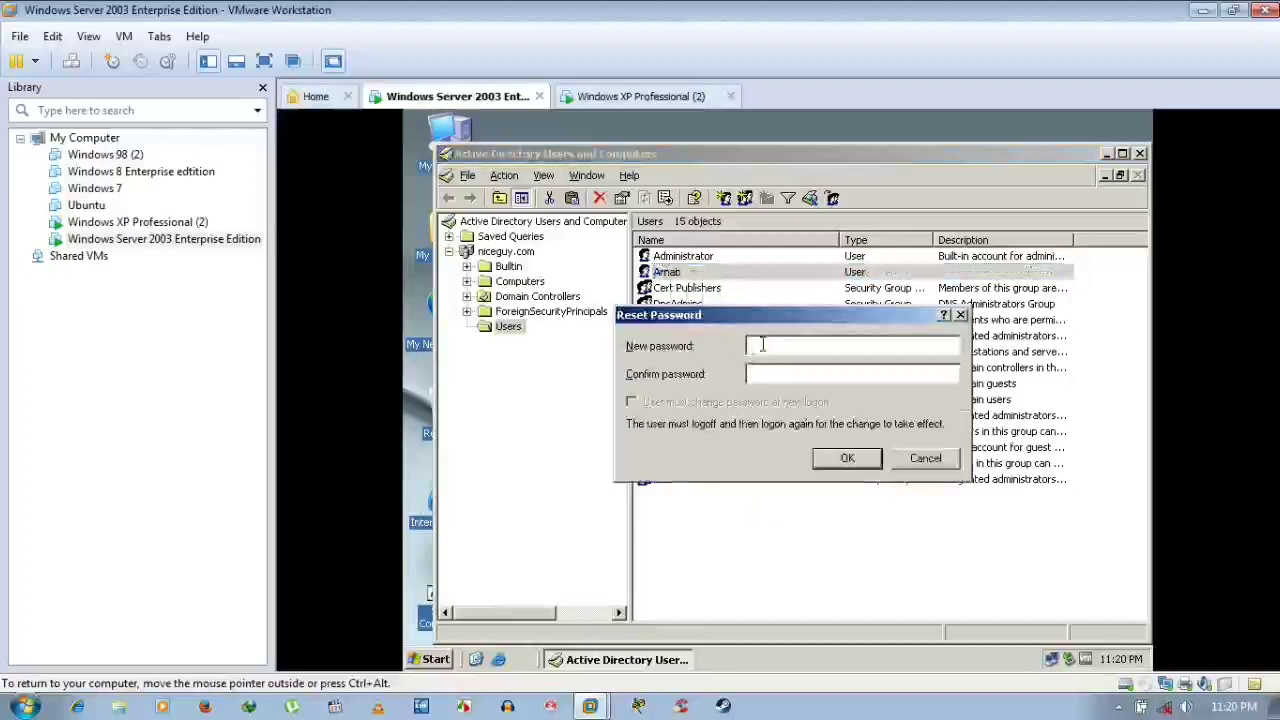
left_click(840, 459)
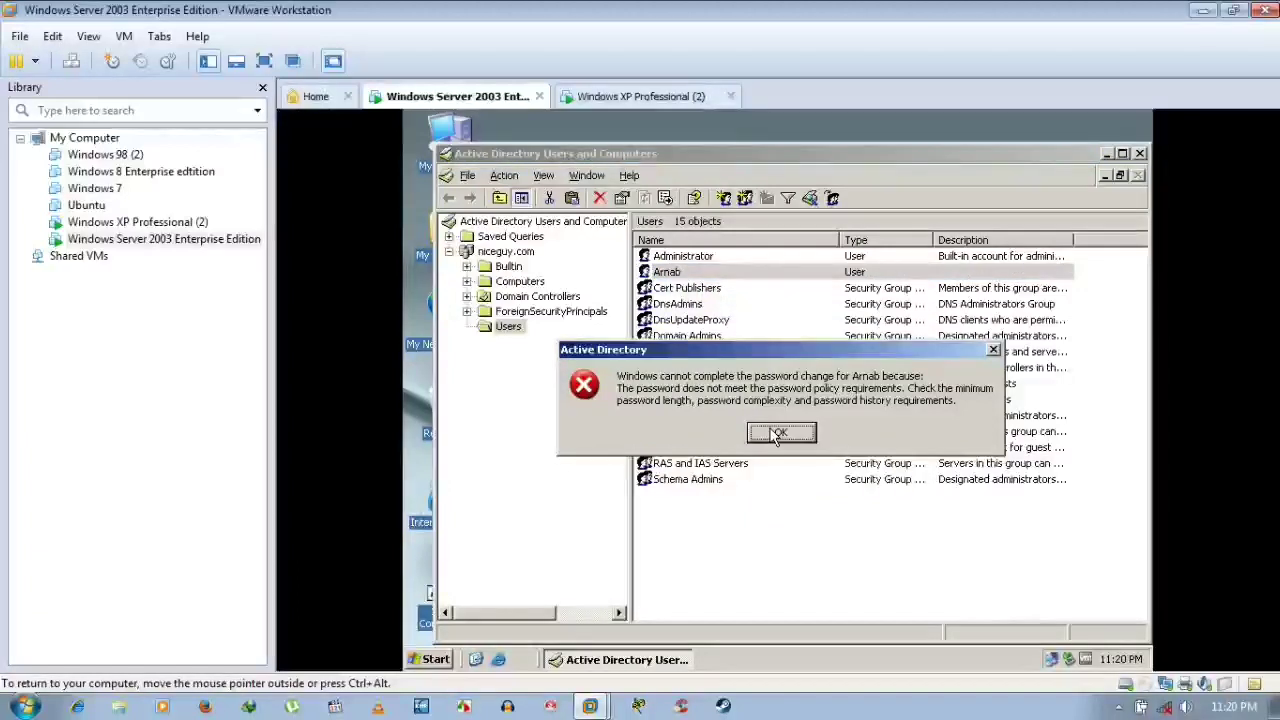
left_click(778, 436)
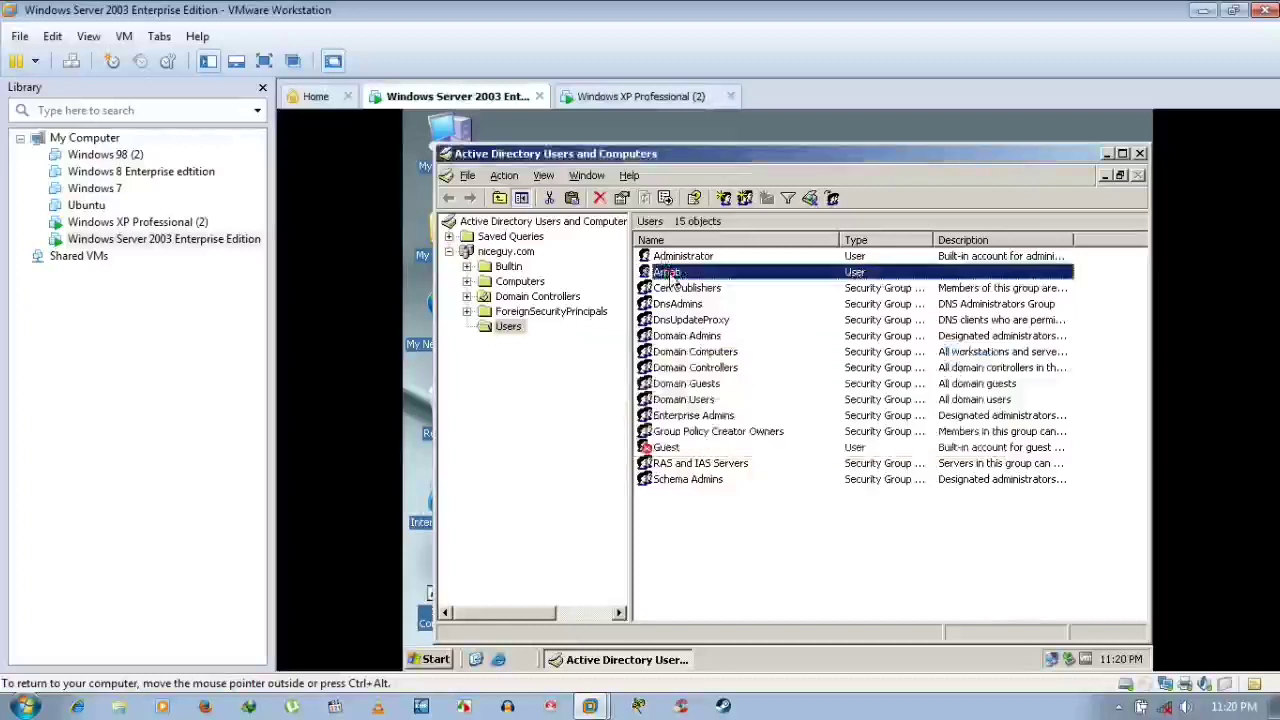
double_click(667, 273)
Retry resetting the user's password, which the domain password policy rejects
left_click(862, 599)
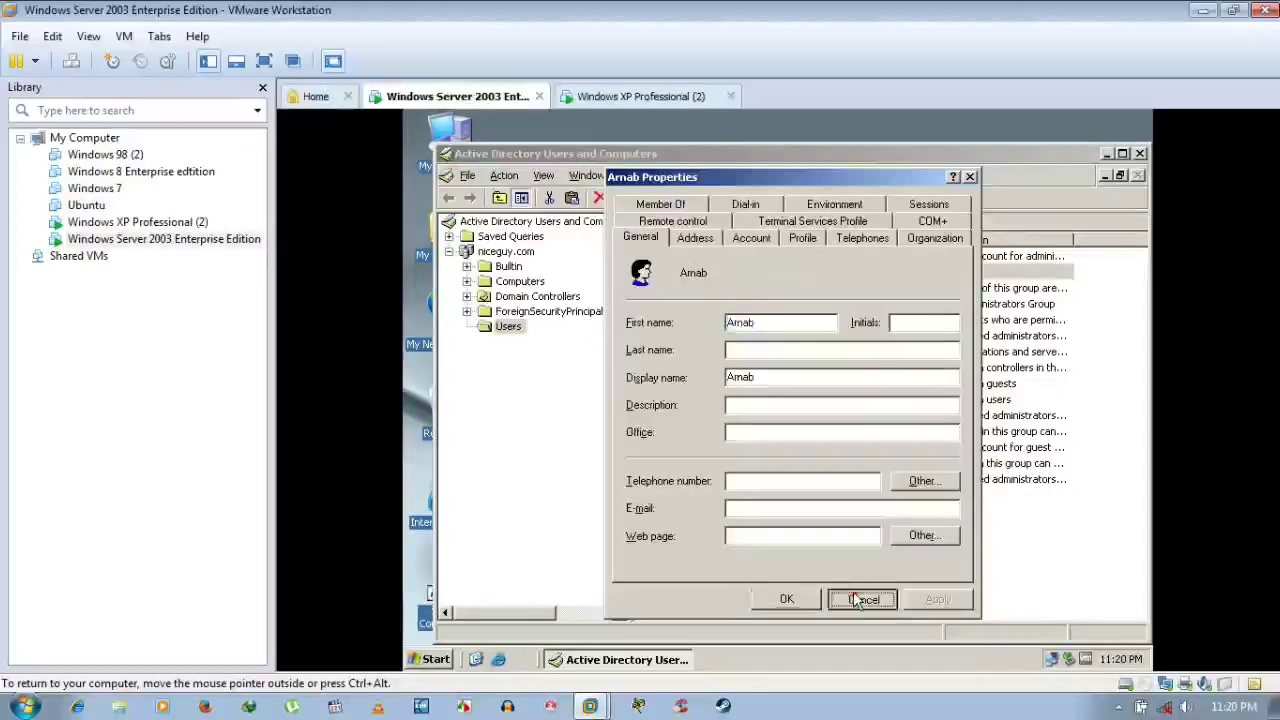
right_click(672, 272)
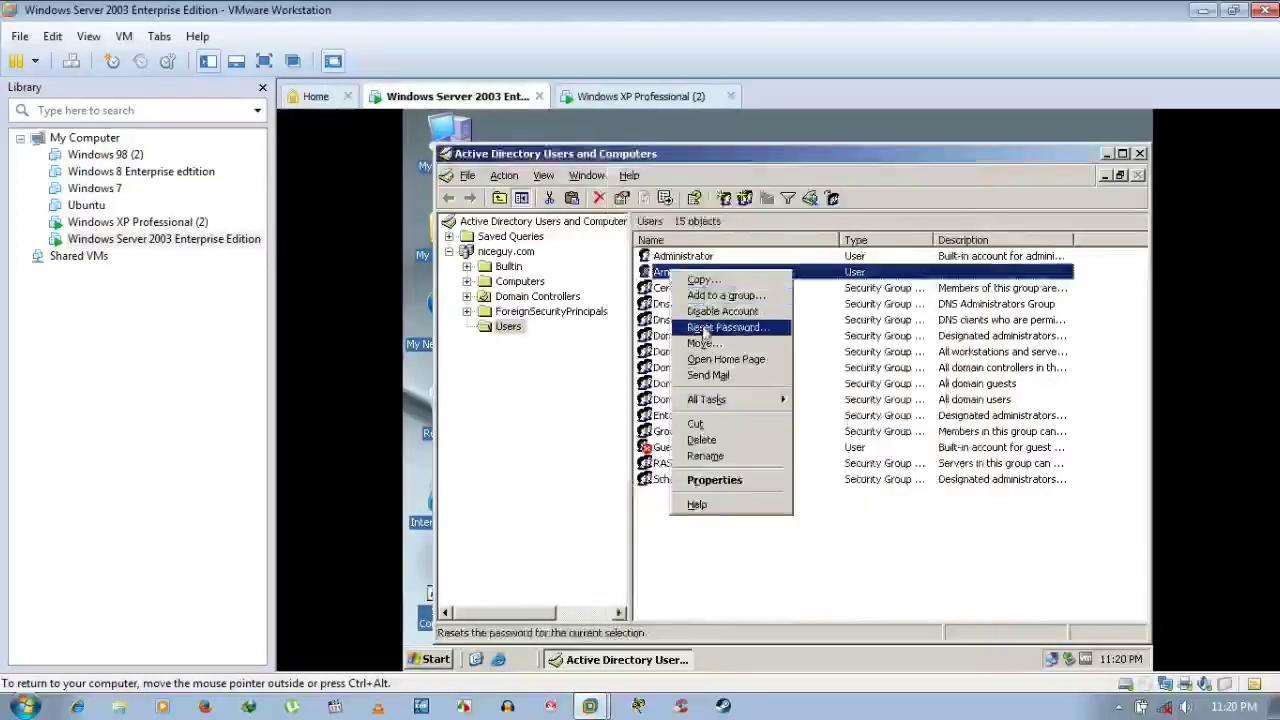
left_click(708, 328)
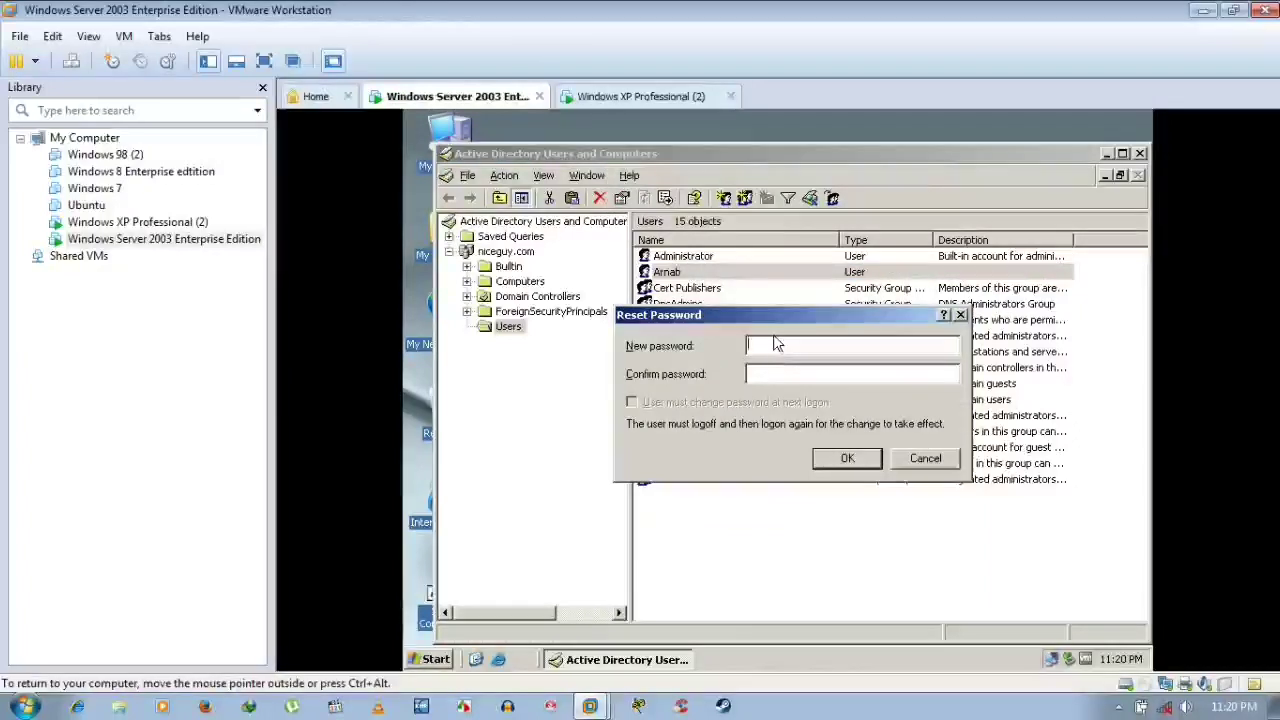
type("******")
key("Tab")
type("******")
left_click(856, 462)
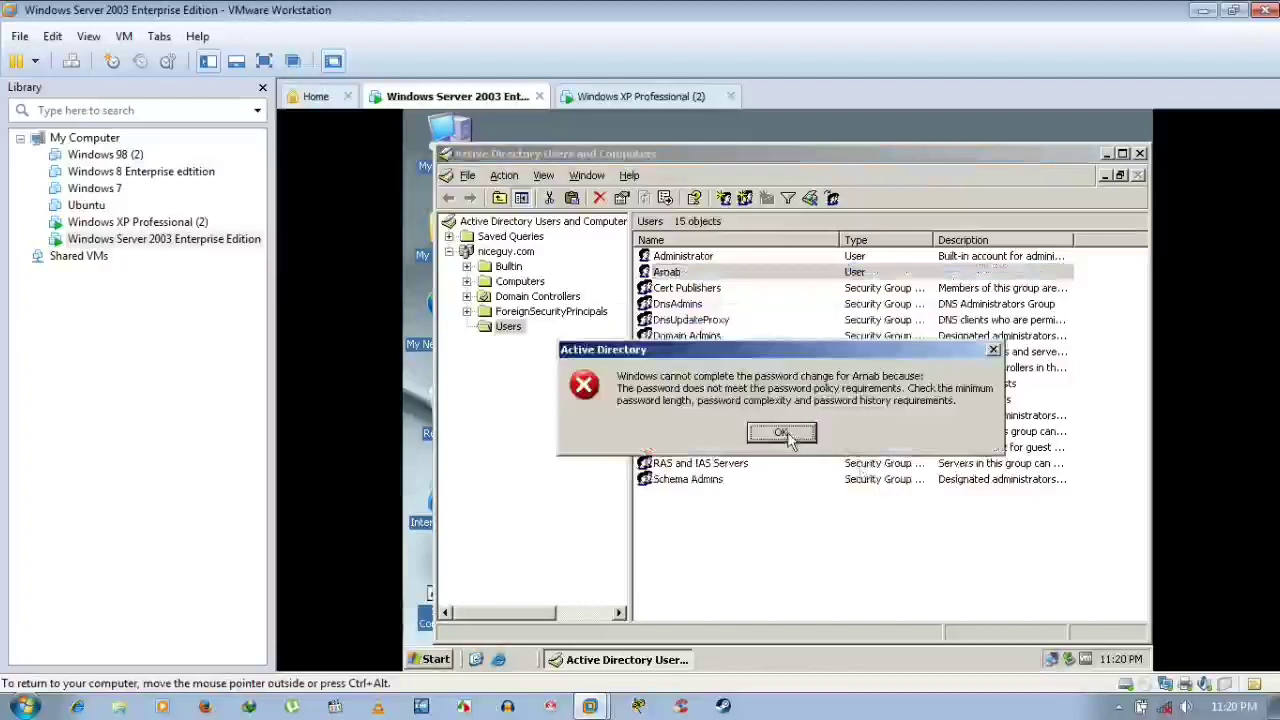
left_click(780, 433)
Cancel a further password reset and close Active Directory Users and Computers
right_click(683, 276)
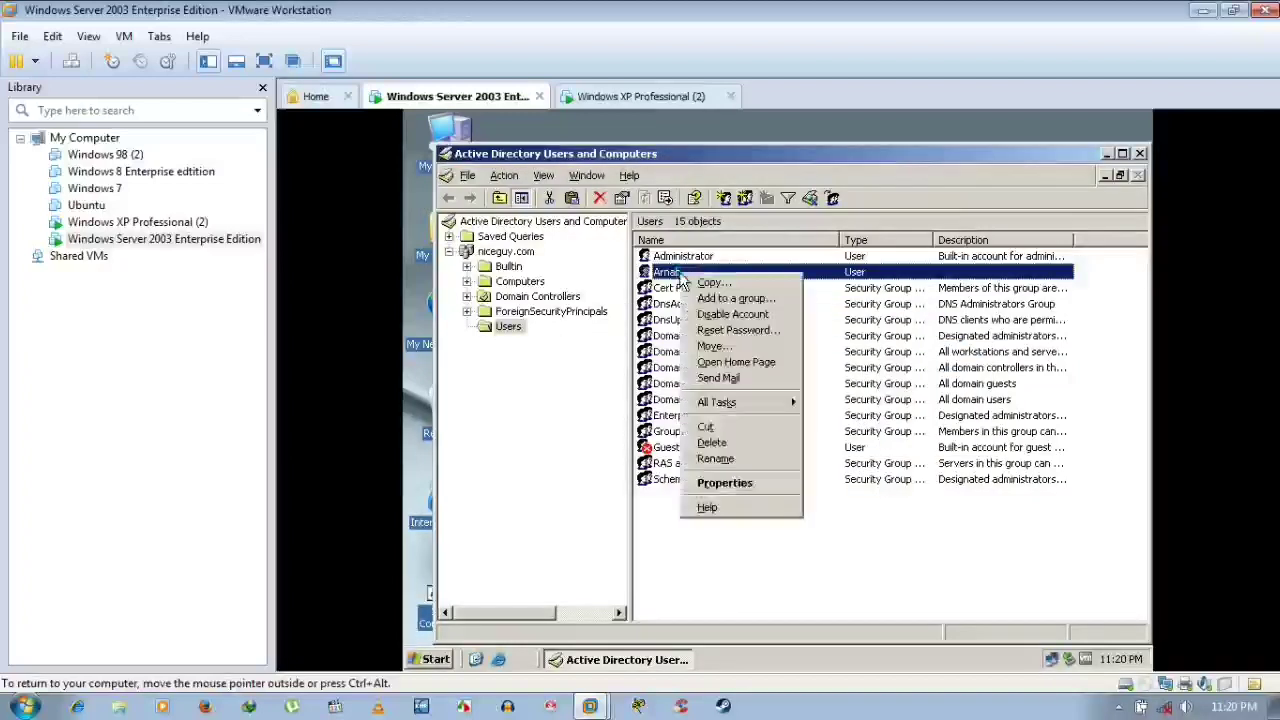
left_click(736, 331)
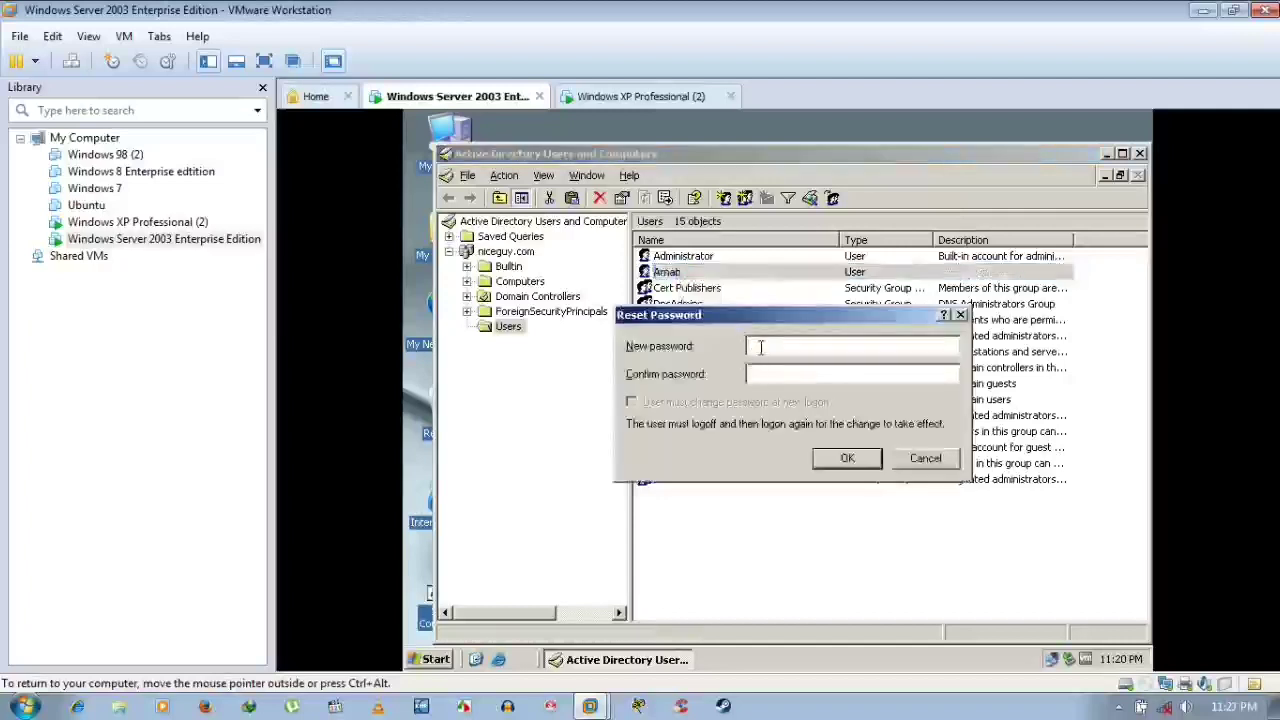
left_click(925, 458)
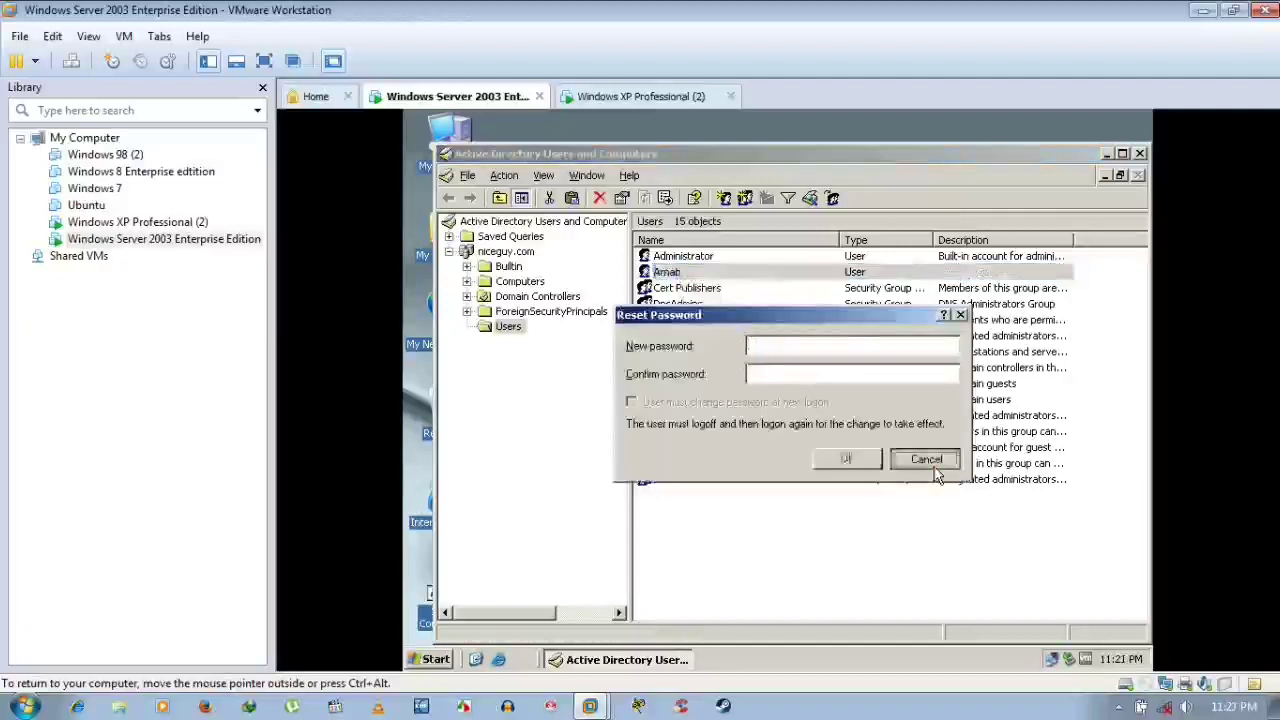
left_click(1139, 153)
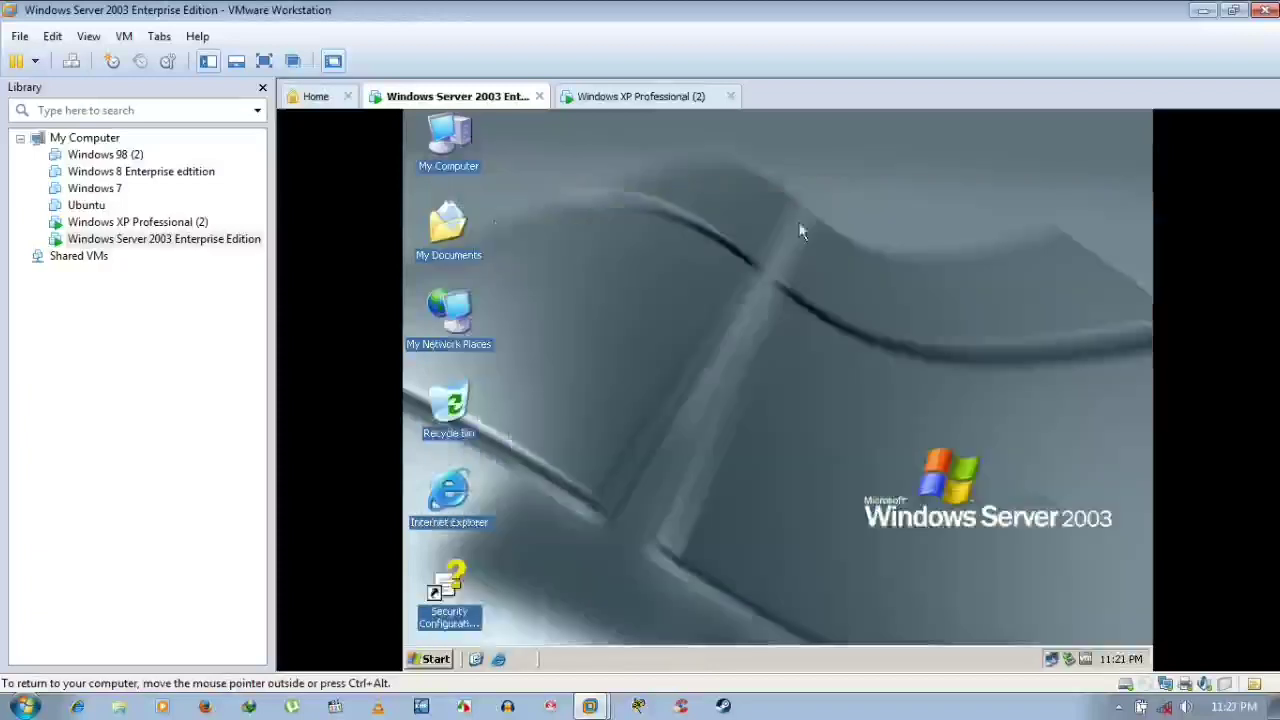
Reopen Active Directory Users and Computers from Start and select the user below Administrator
left_click(435, 658)
left_click(527, 396)
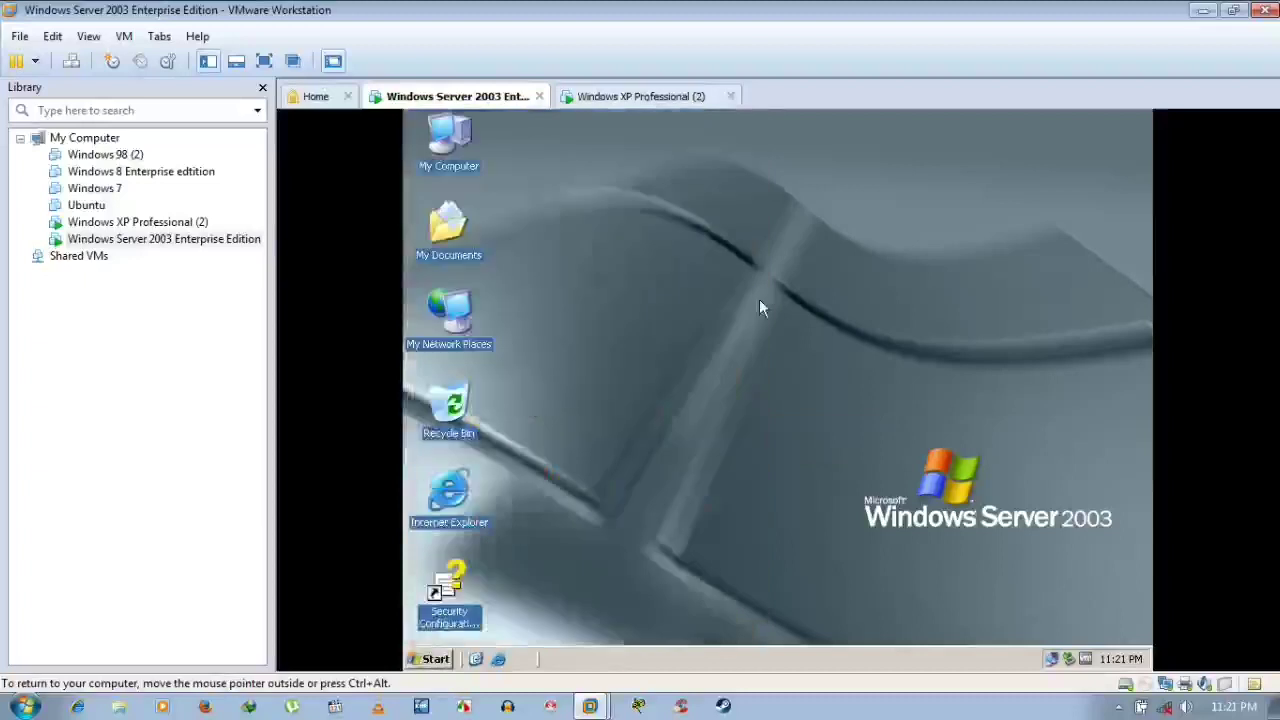
left_click(684, 272)
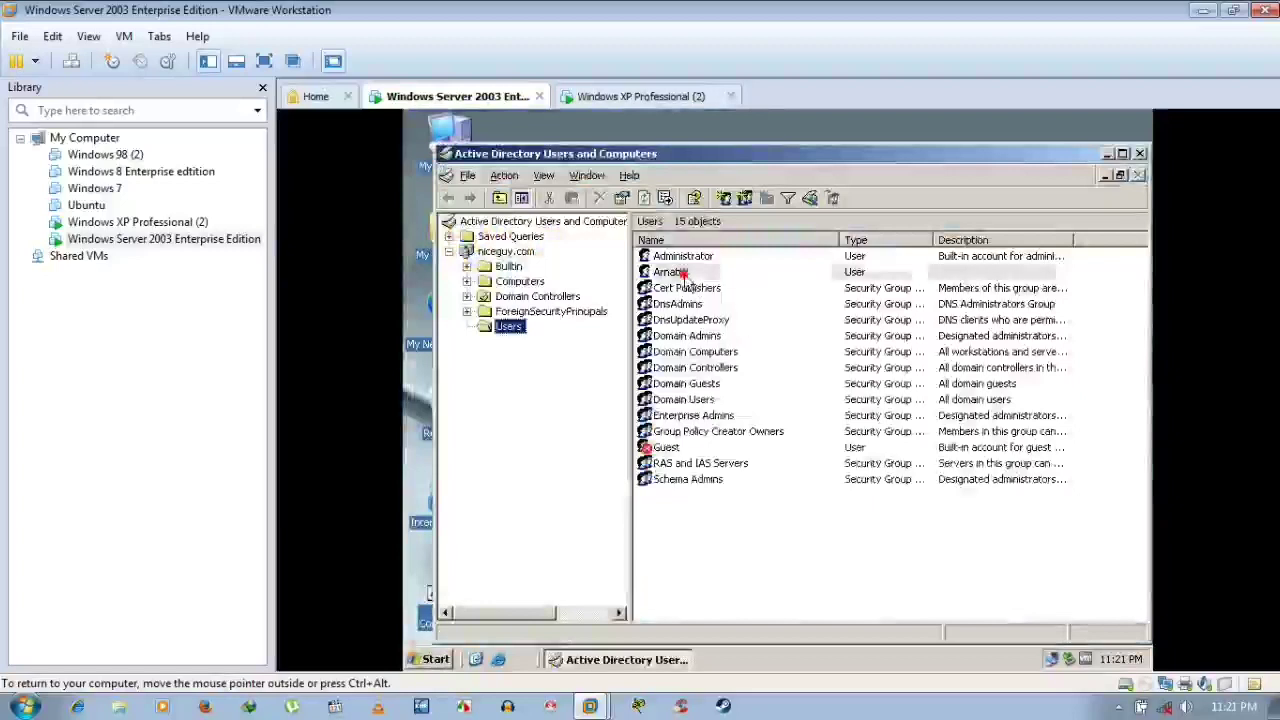
Disable the domain user's account, acknowledge the confirmation, and close the directory console
right_click(664, 273)
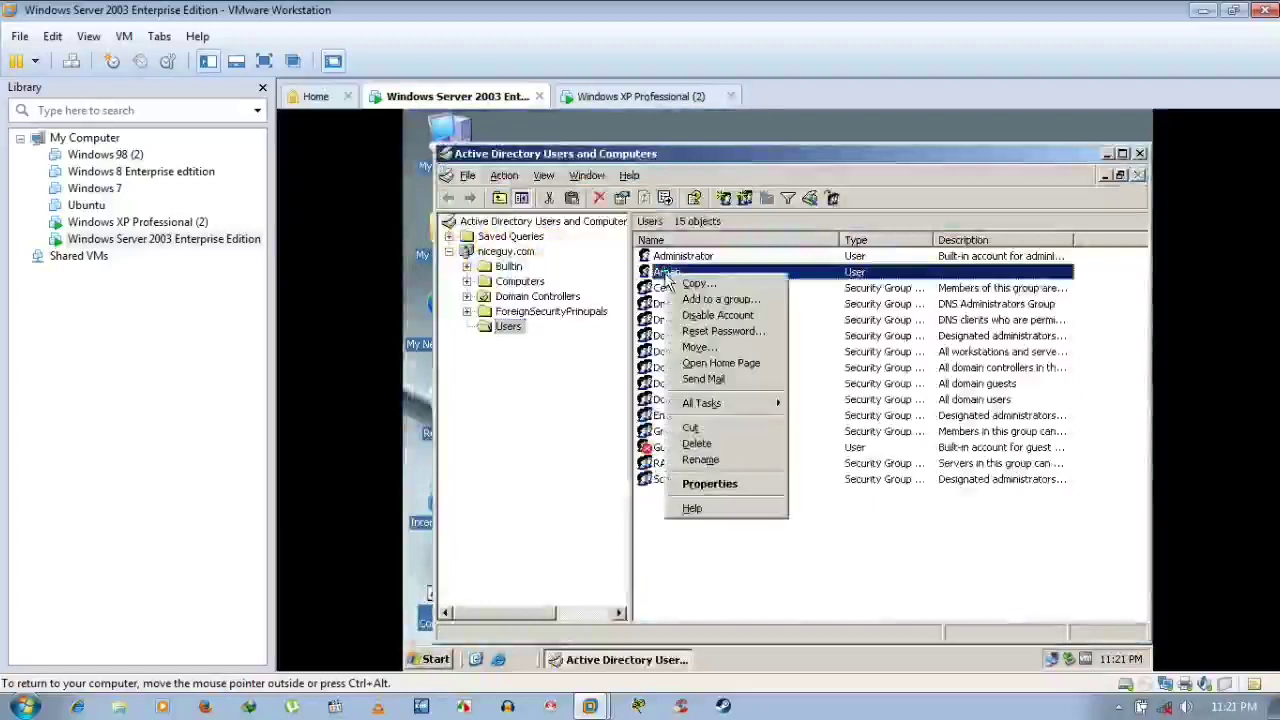
left_click(712, 315)
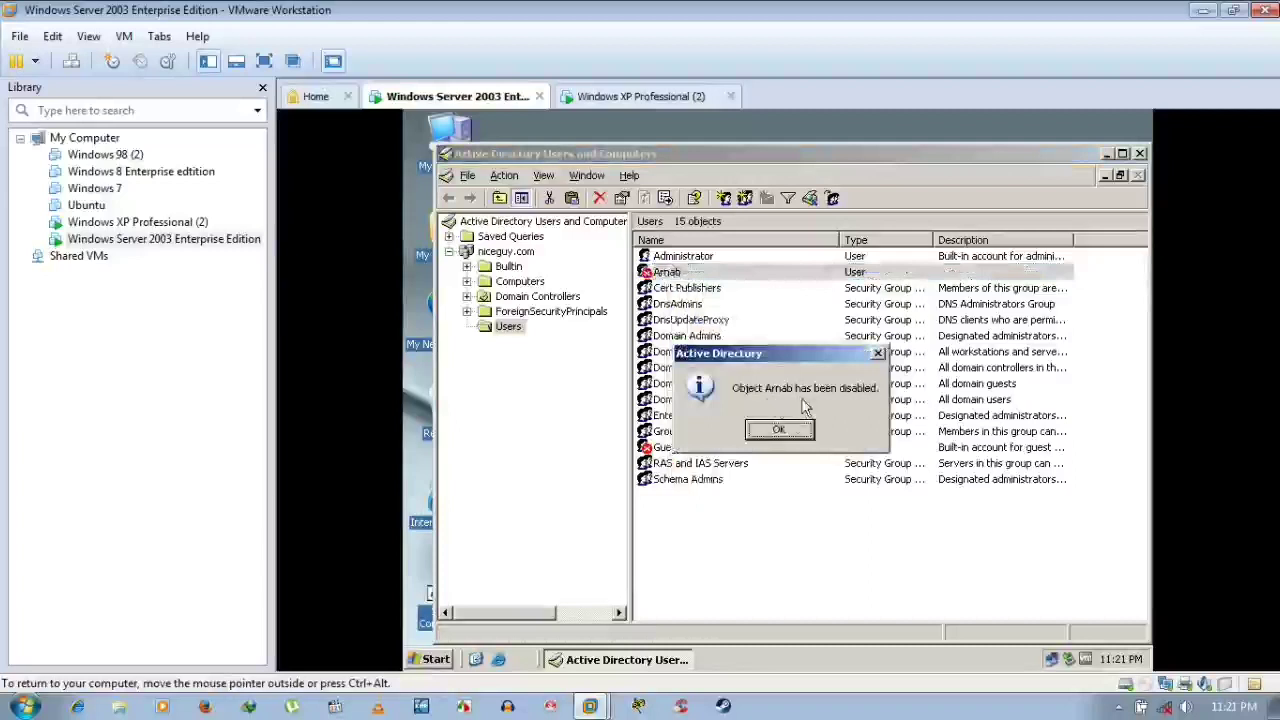
left_click(760, 435)
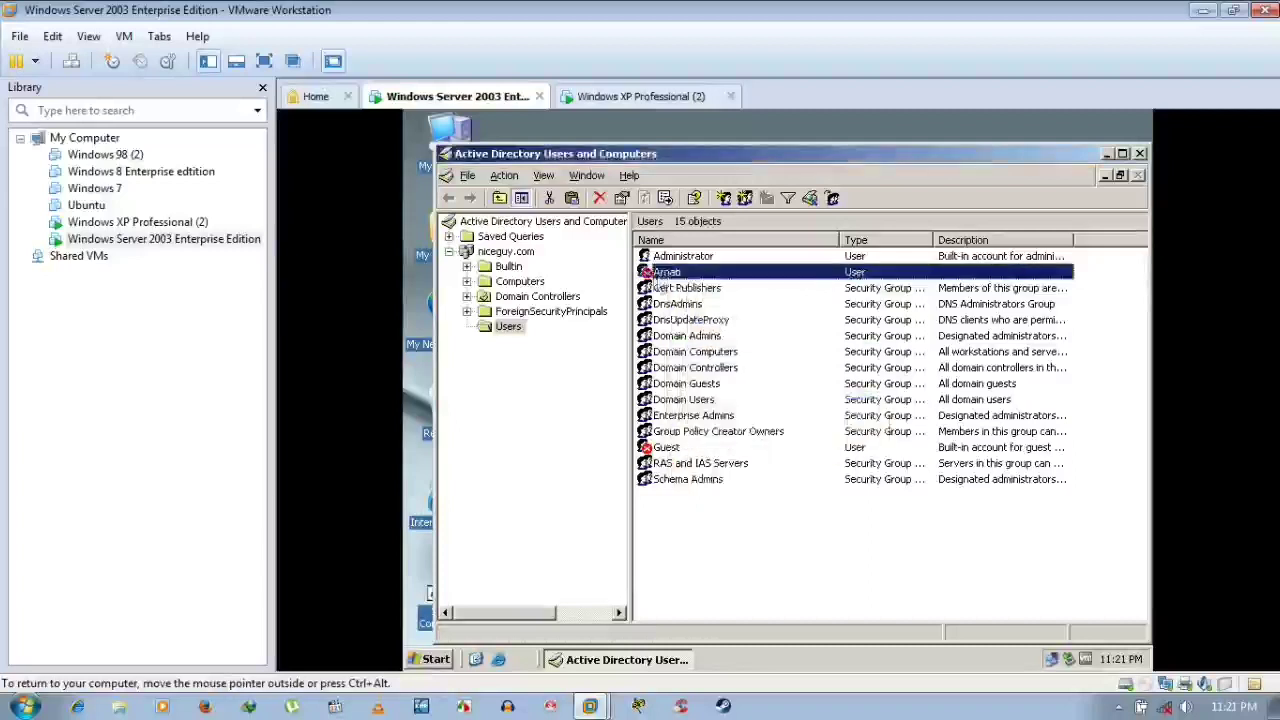
left_click(725, 336)
left_click(662, 273)
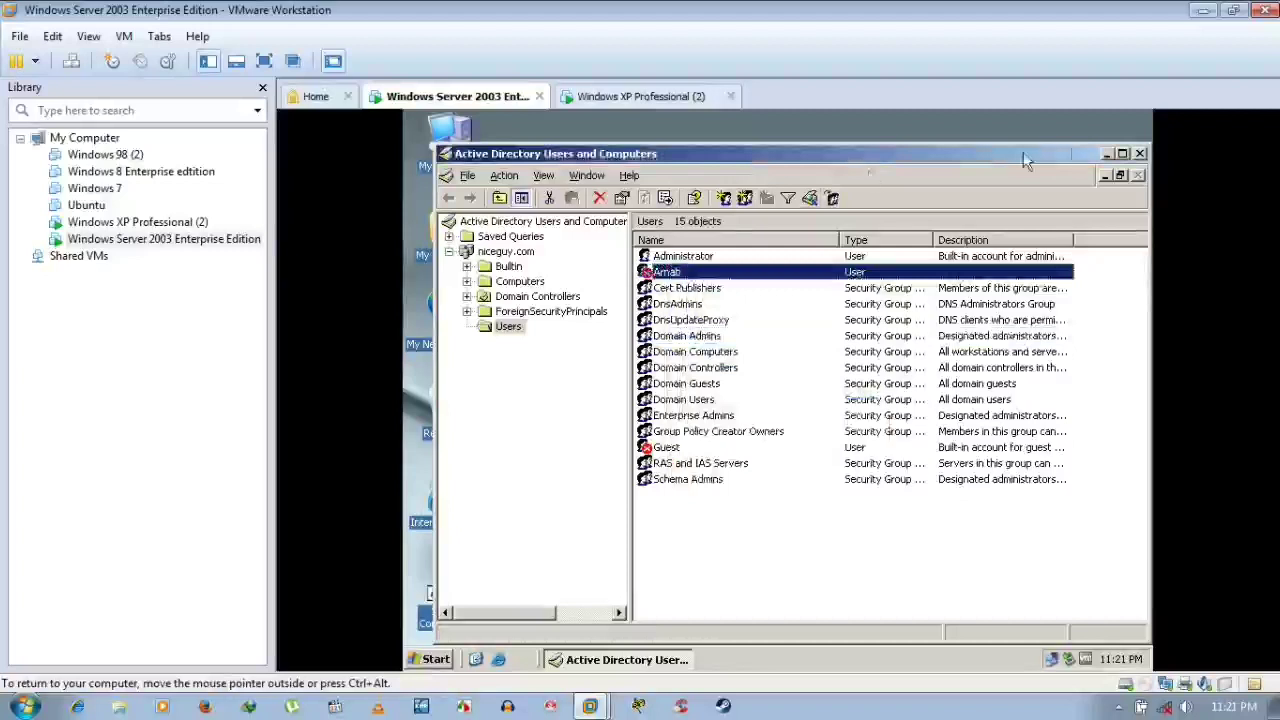
left_click(1138, 154)
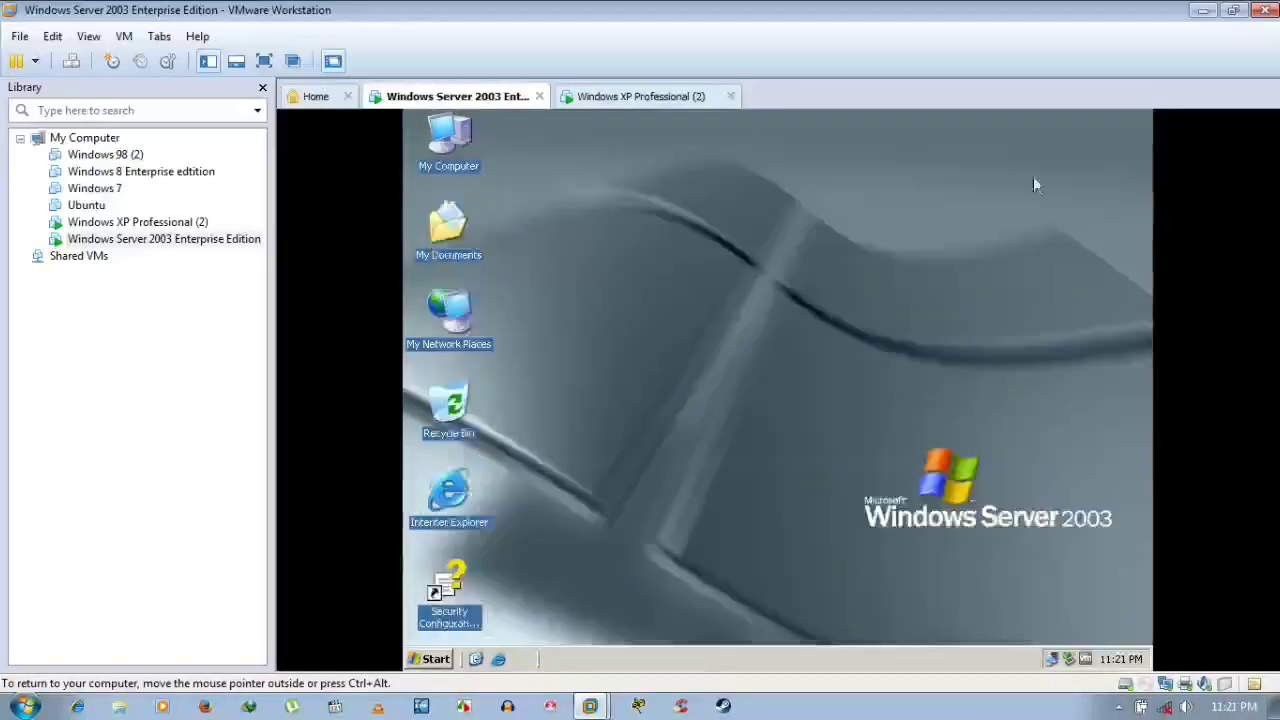
Log the current user off the Windows XP Professional (2) guest, ending the hung vmtoolsd.exe
left_click(677, 99)
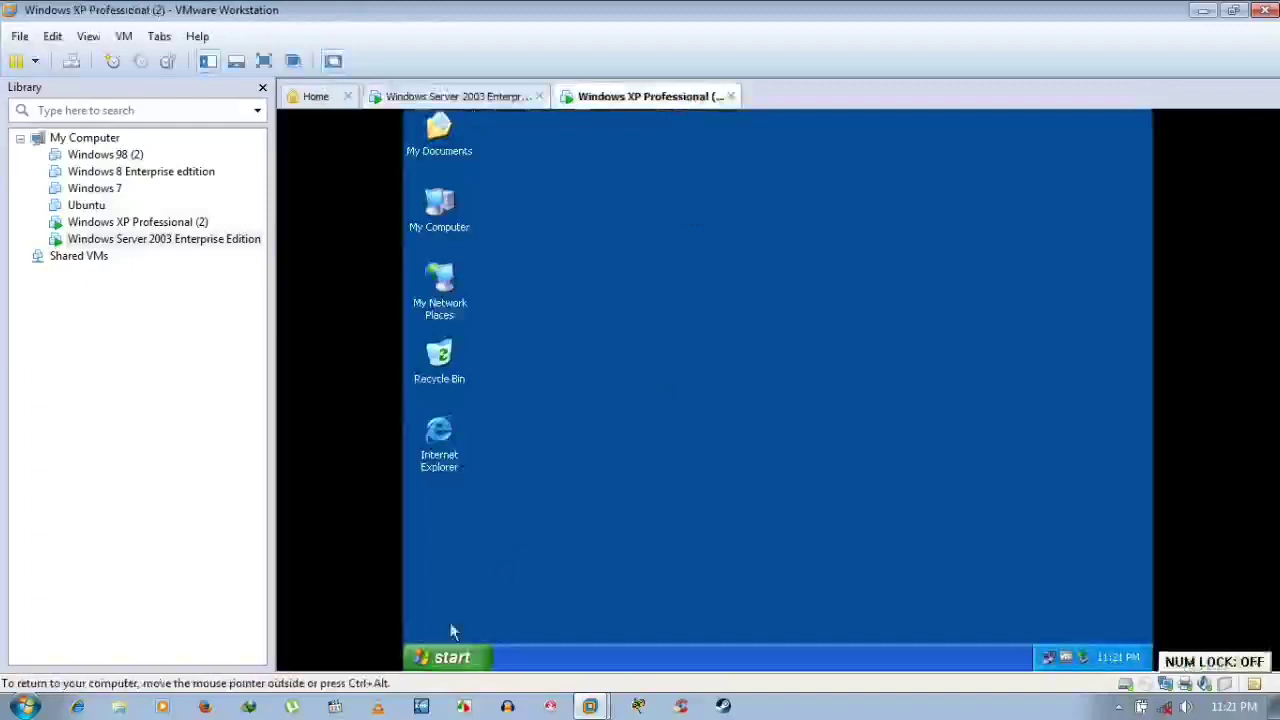
left_click(442, 658)
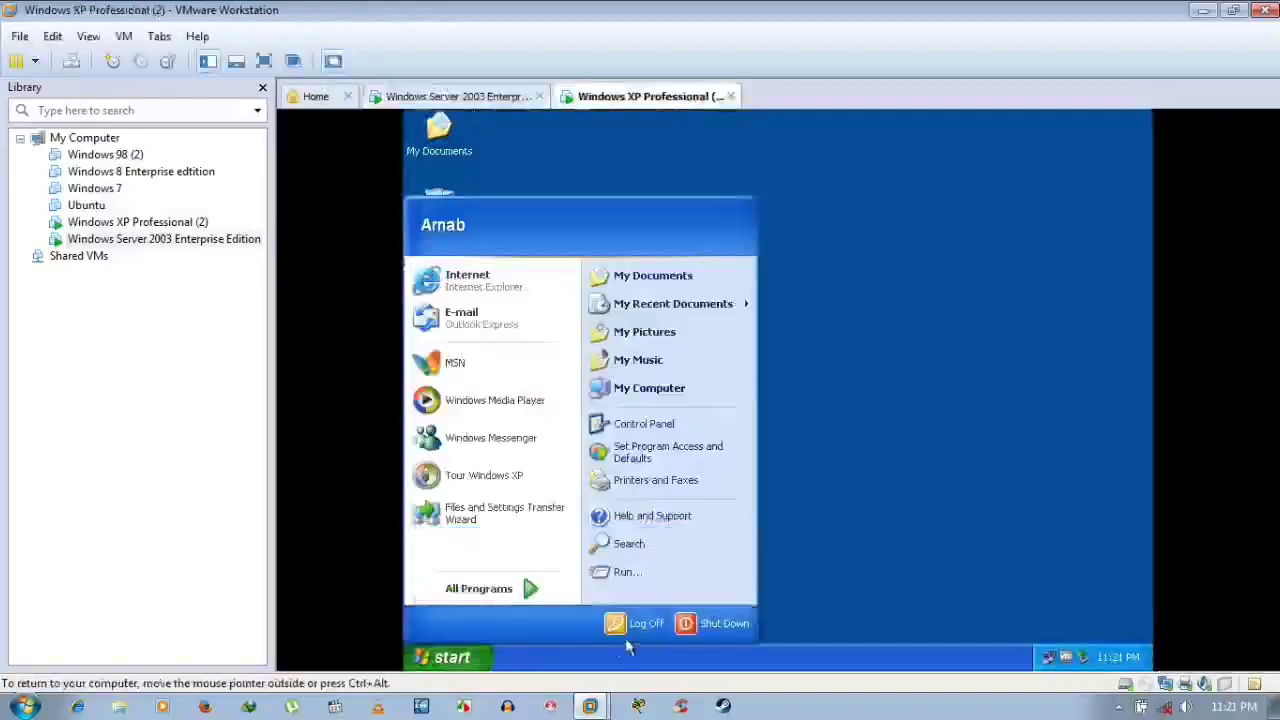
left_click(646, 627)
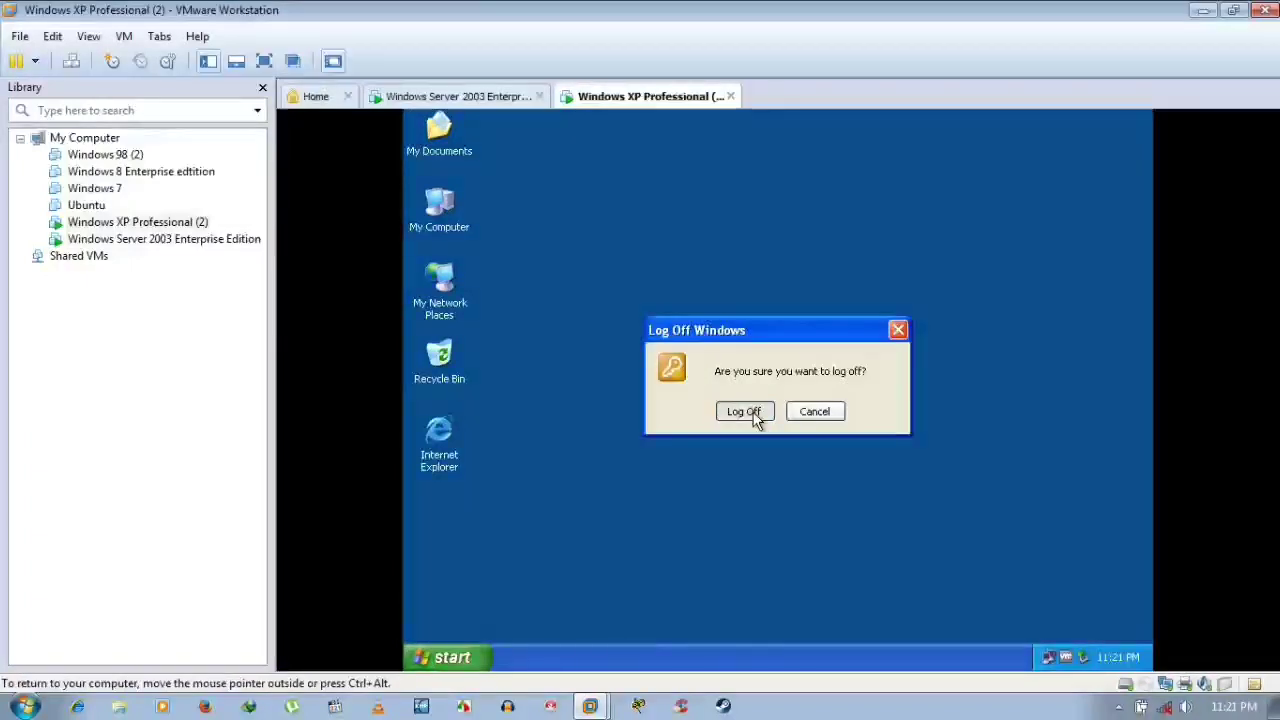
left_click(754, 415)
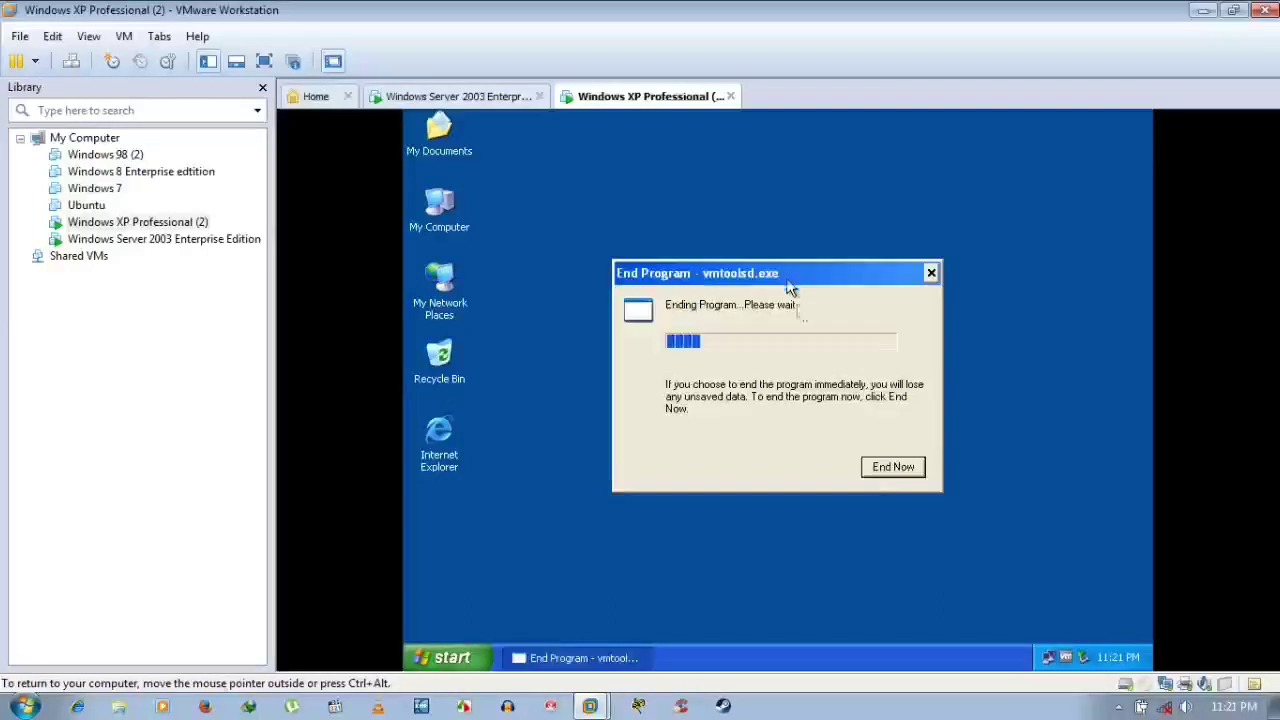
left_click(894, 466)
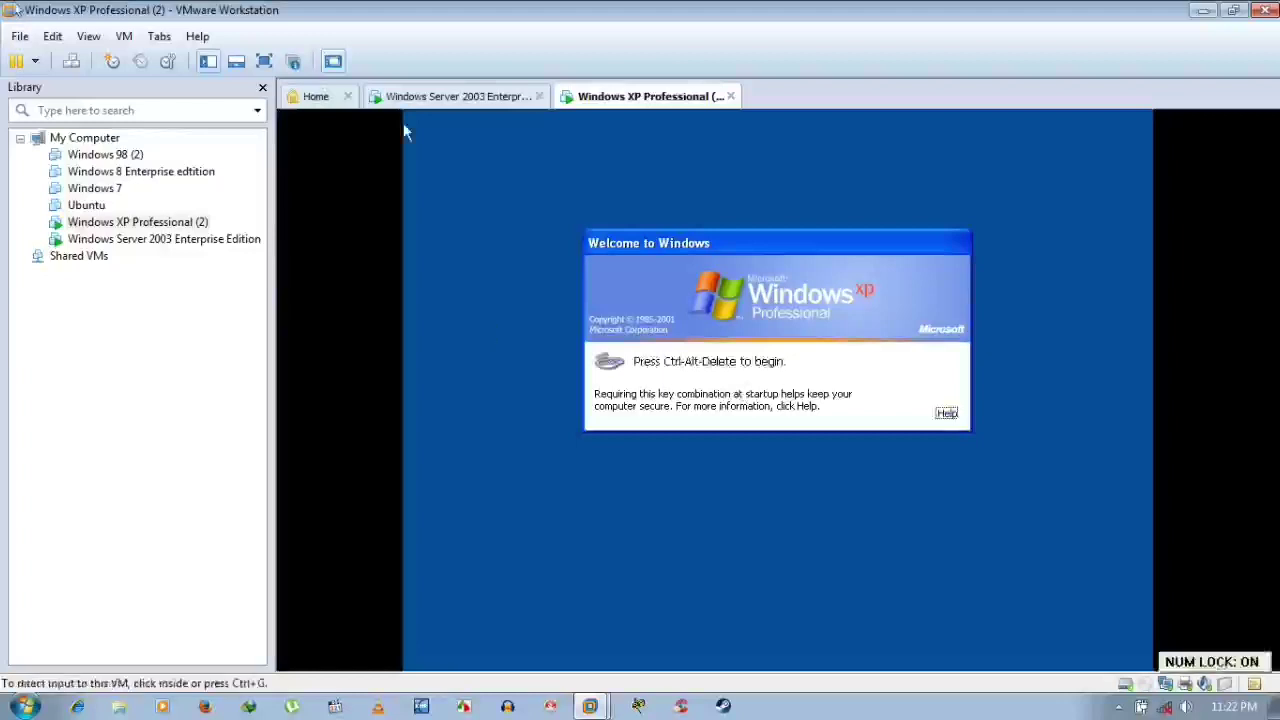
Log the XP guest on to the NICEGUY domain as goodboy with the account password
left_click(62, 63)
left_click(423, 343)
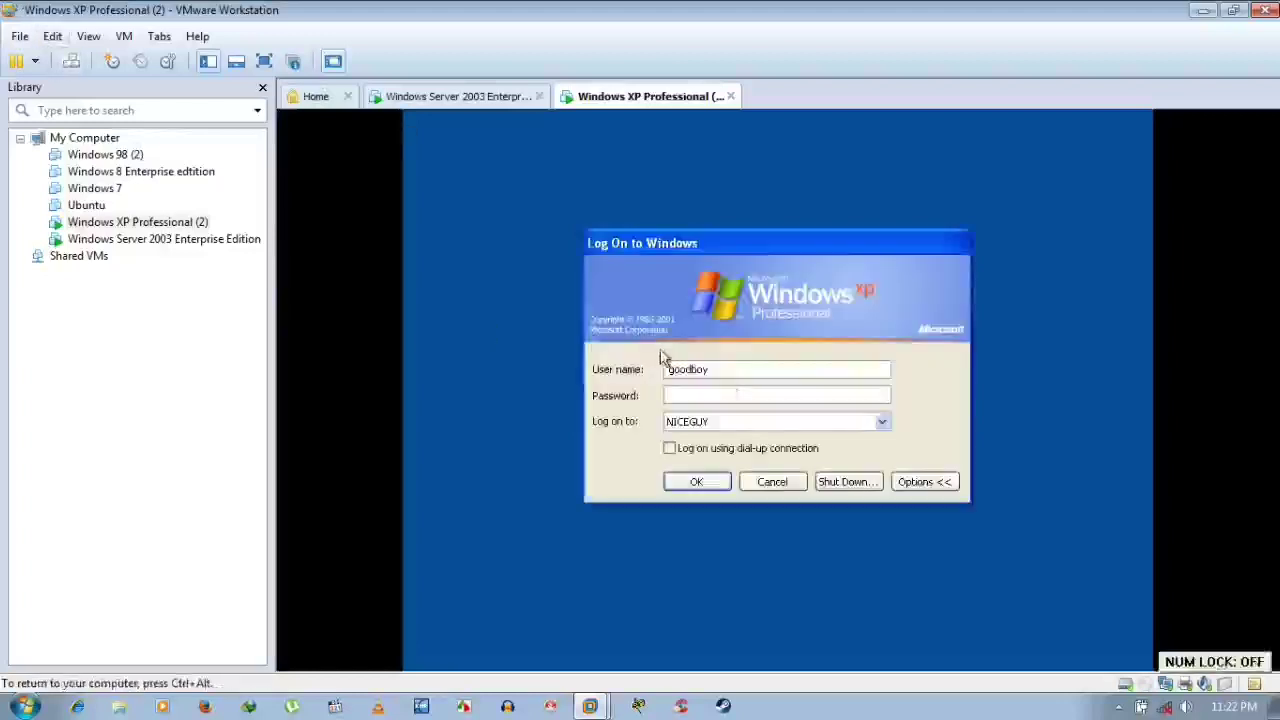
left_click(686, 394)
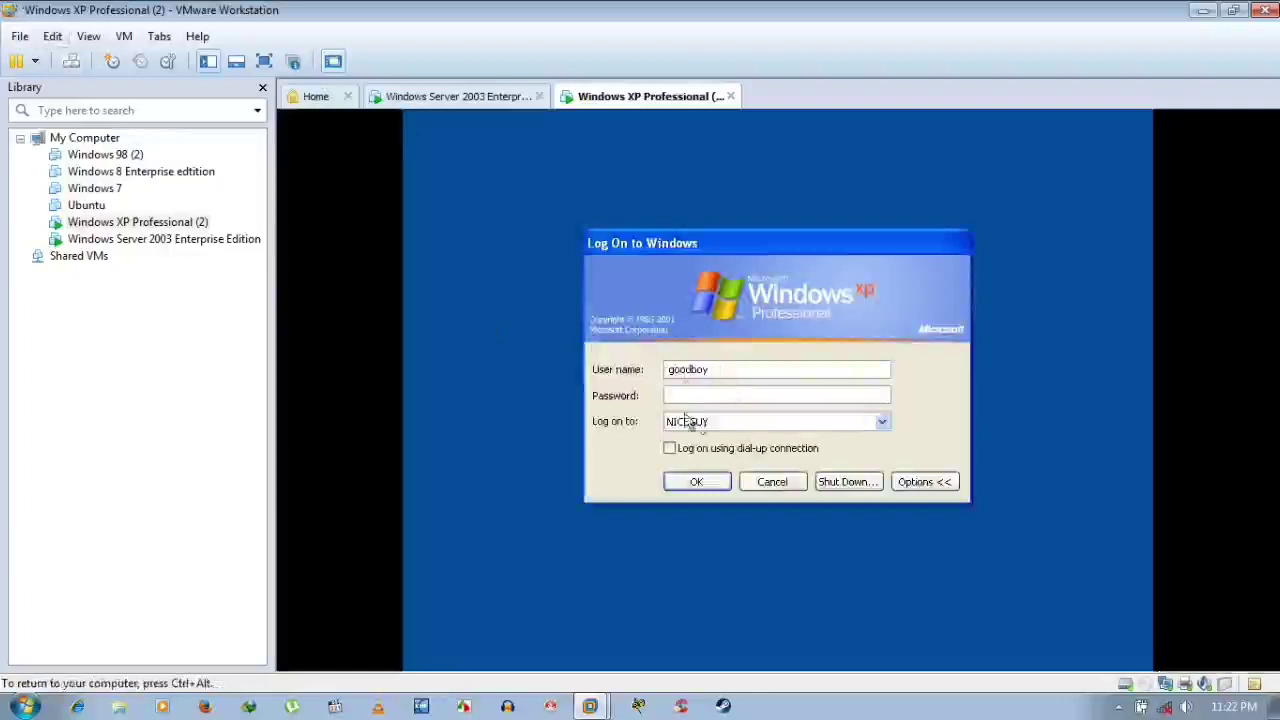
left_click_drag(714, 369, 623, 368)
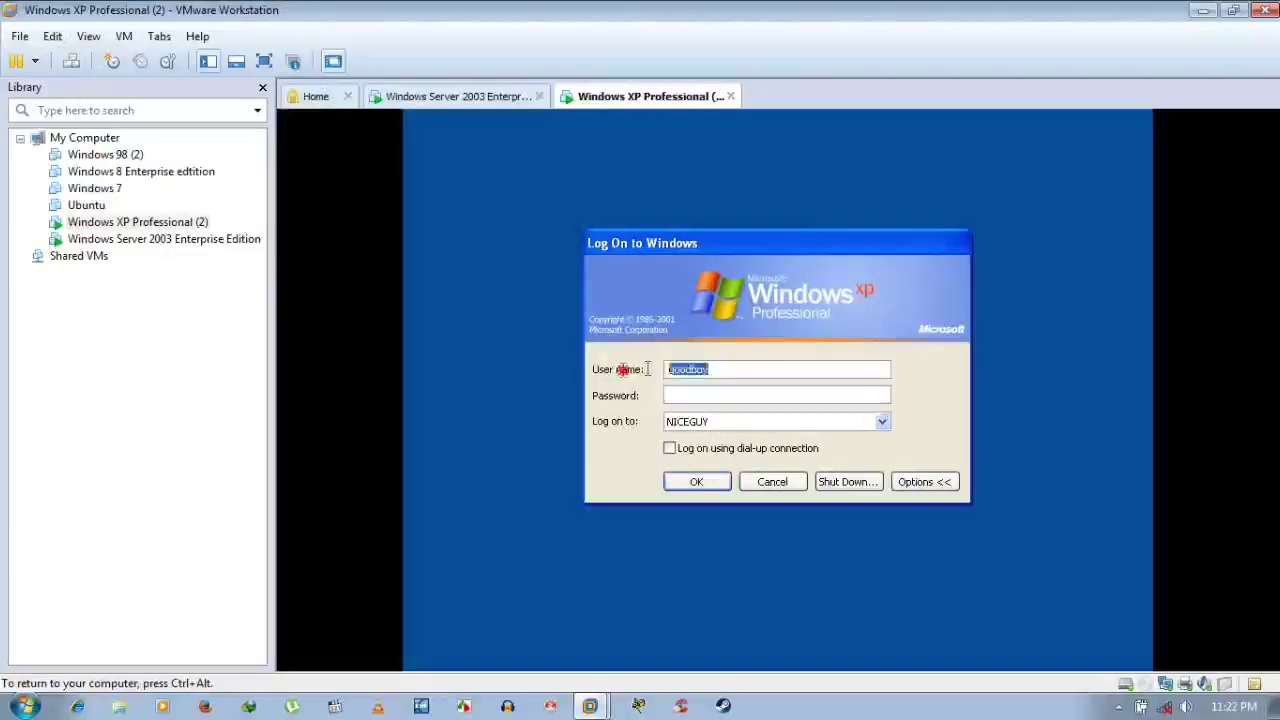
left_click(754, 425)
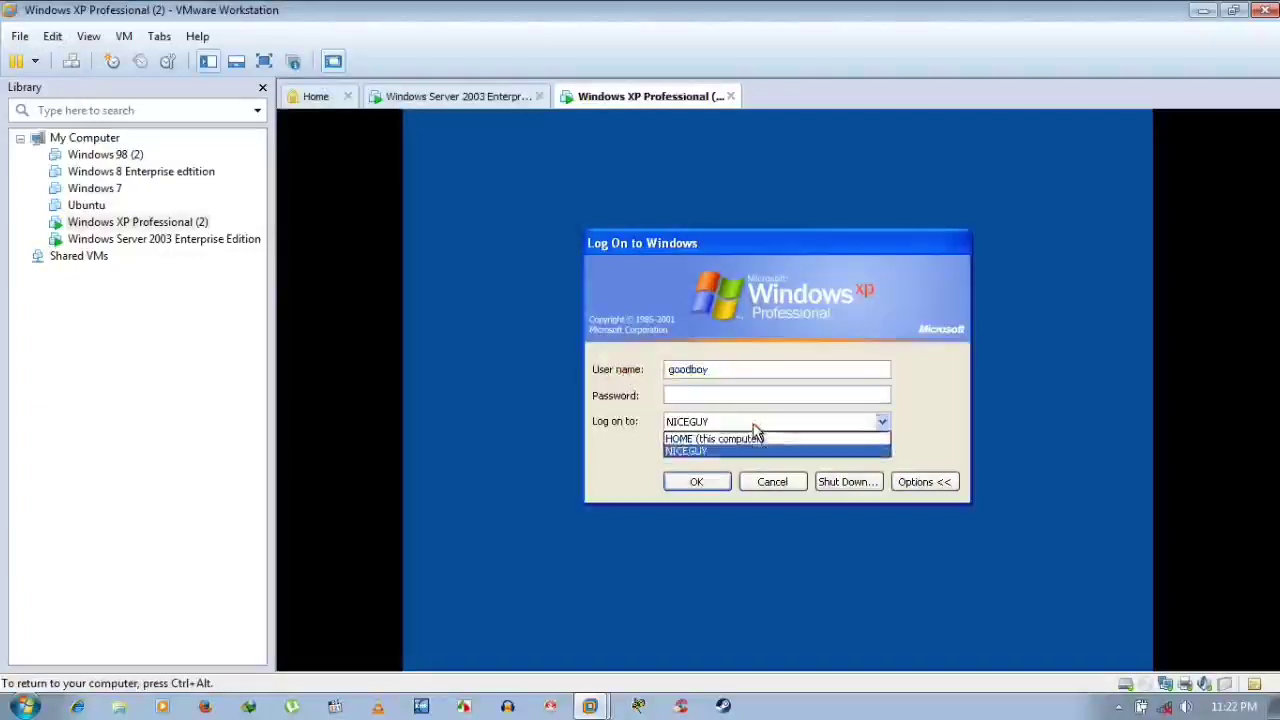
left_click(754, 427)
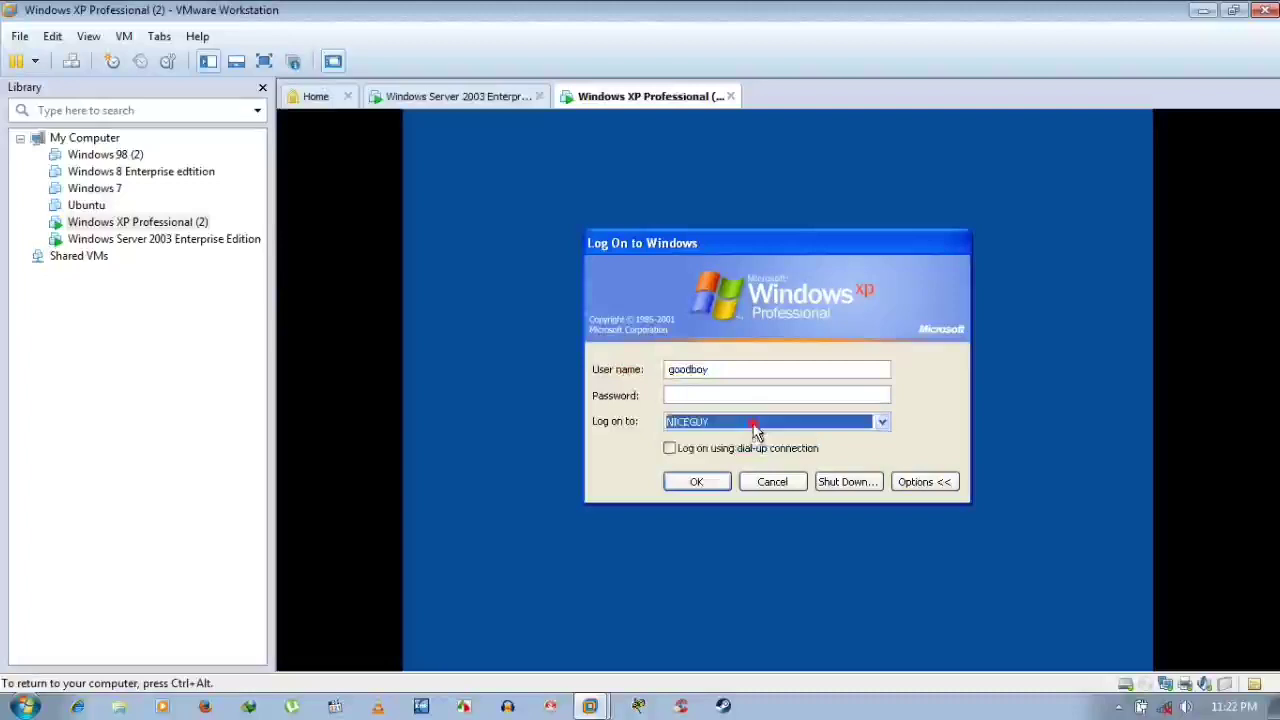
left_click(714, 370)
left_click_drag(729, 369, 623, 374)
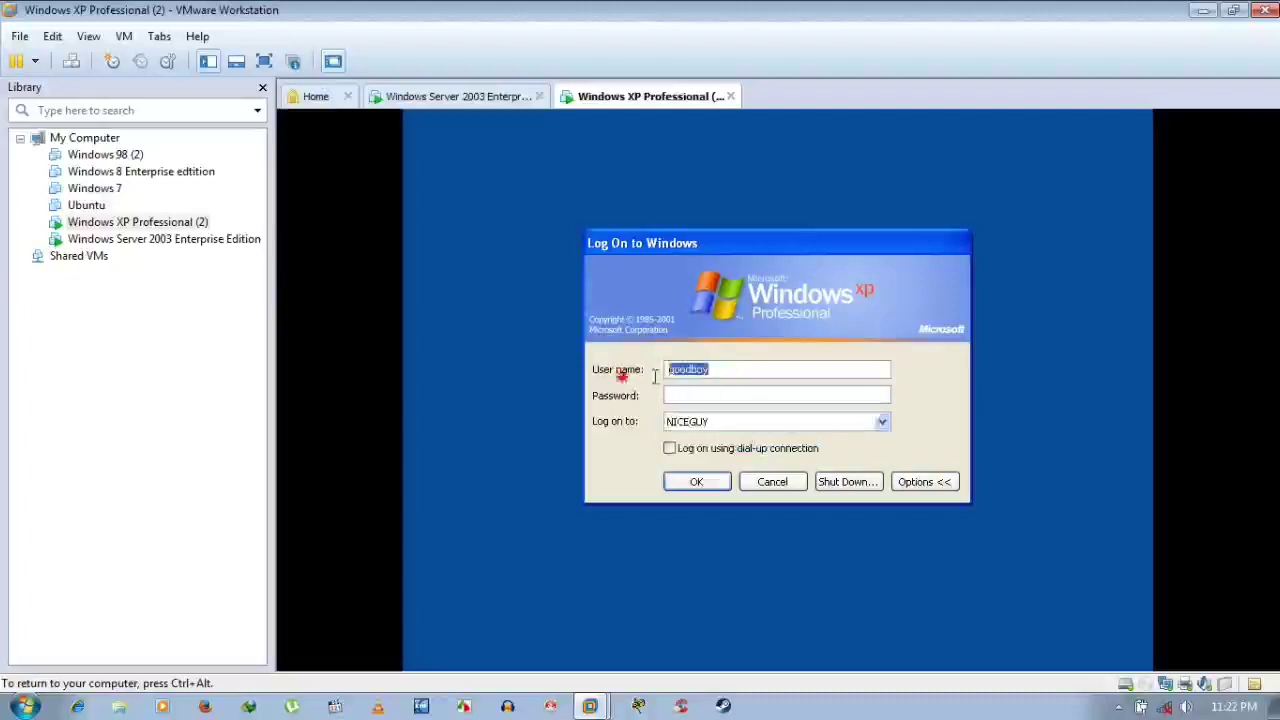
key("BackSpace")
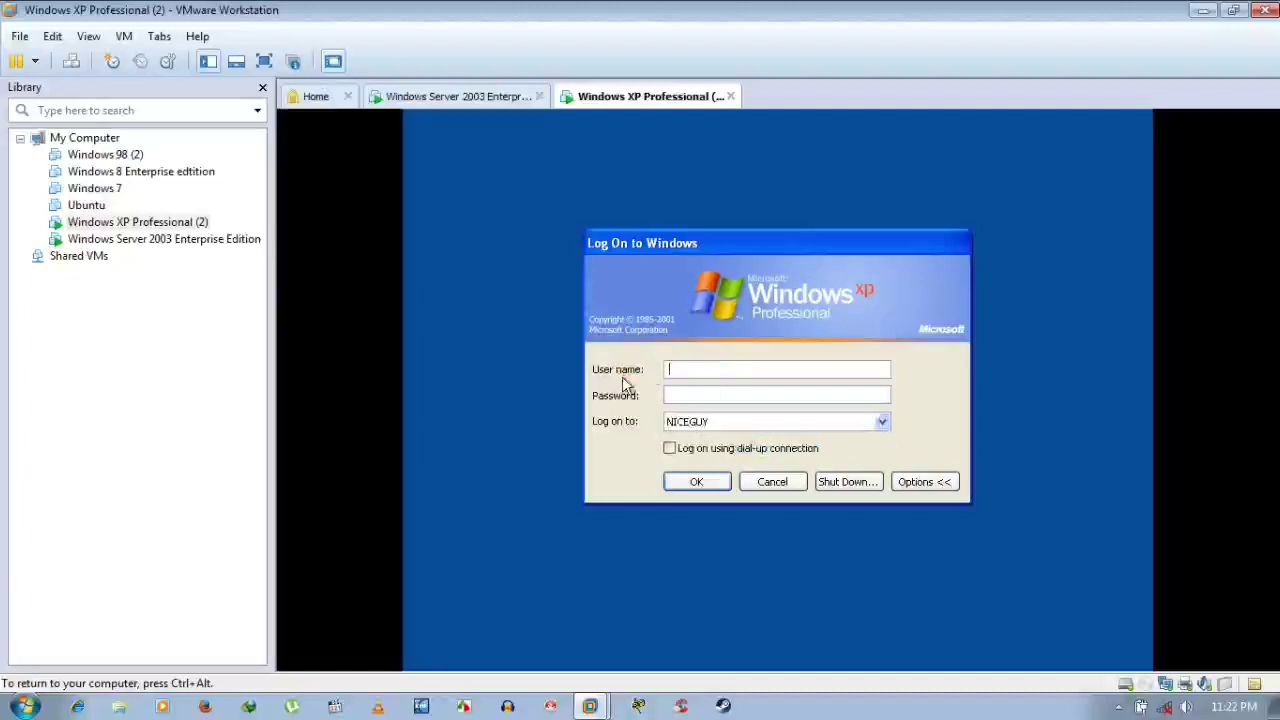
type("g")
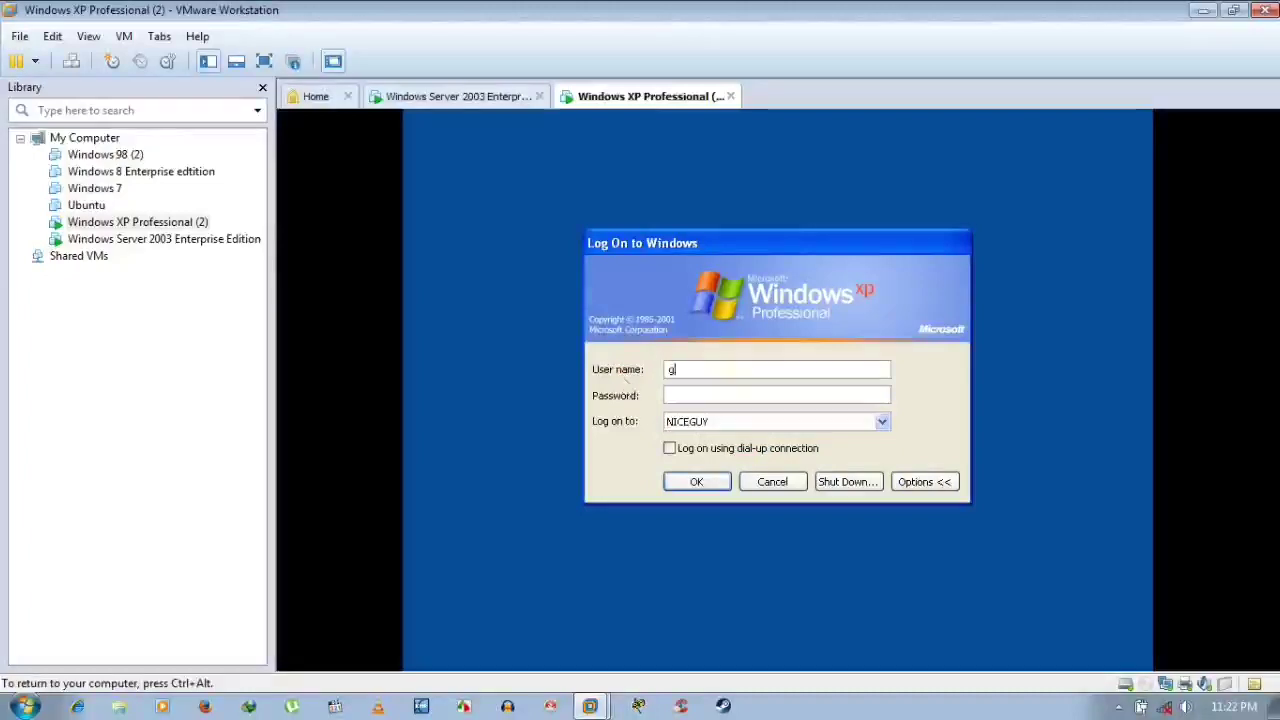
type("oodboy*****")
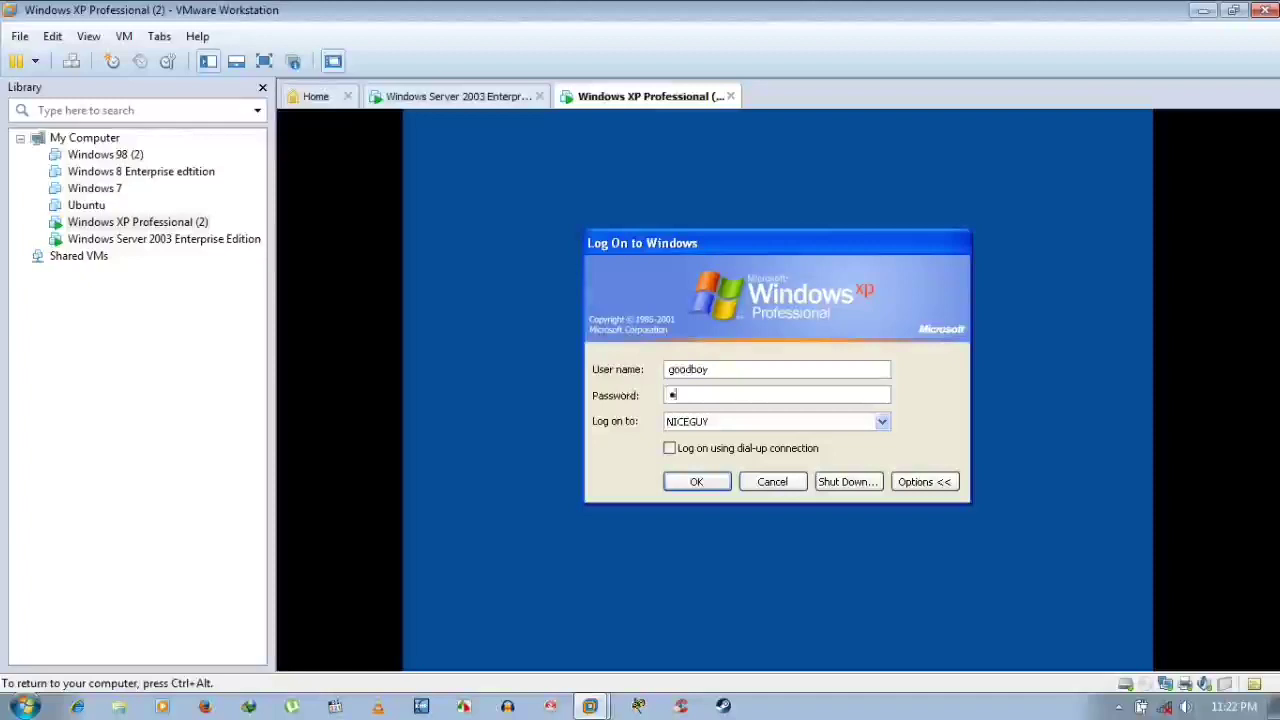
type("***")
key("Return")
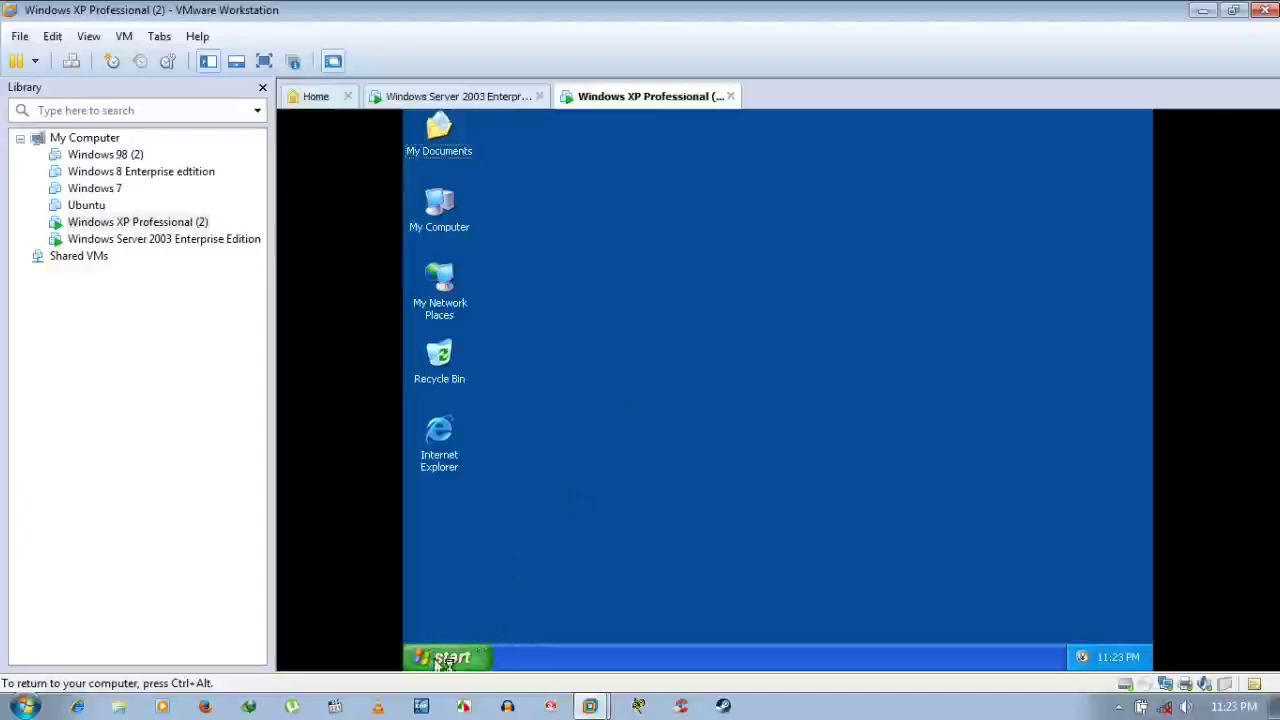
Bring up the Shut Down Windows dialog from the XP guest's Start menu
left_click(440, 657)
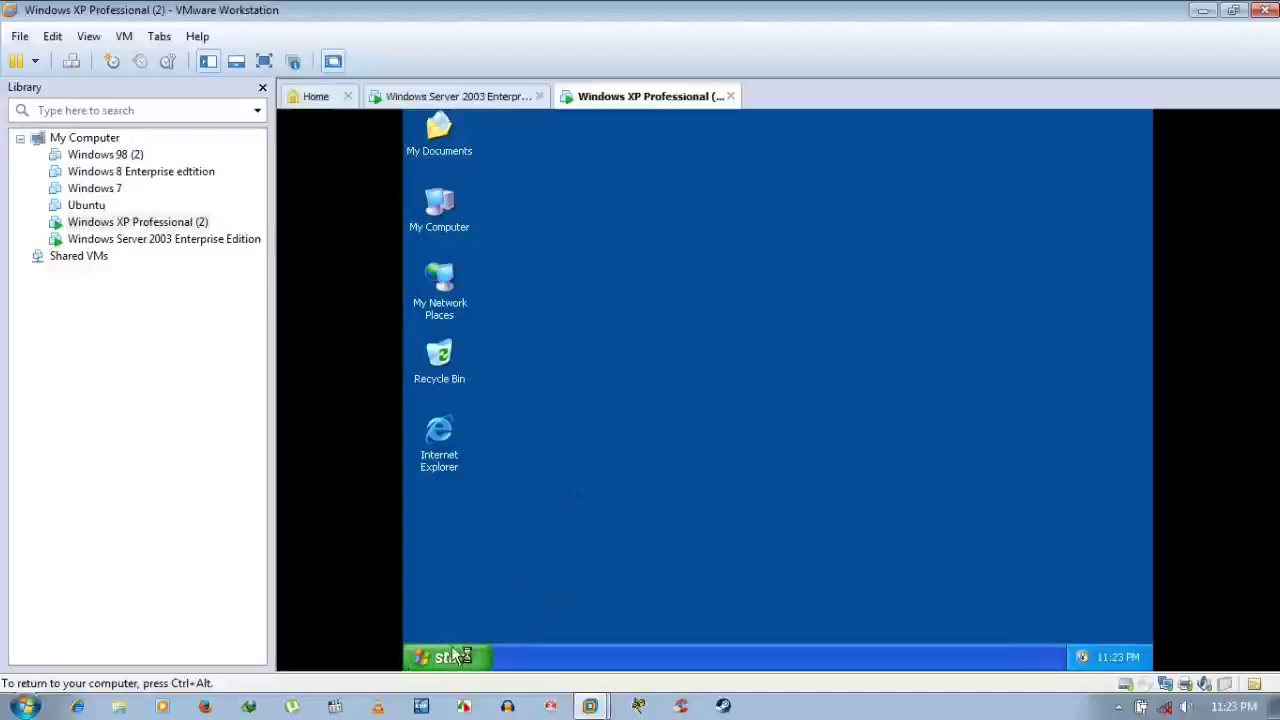
key("Num_Lock")
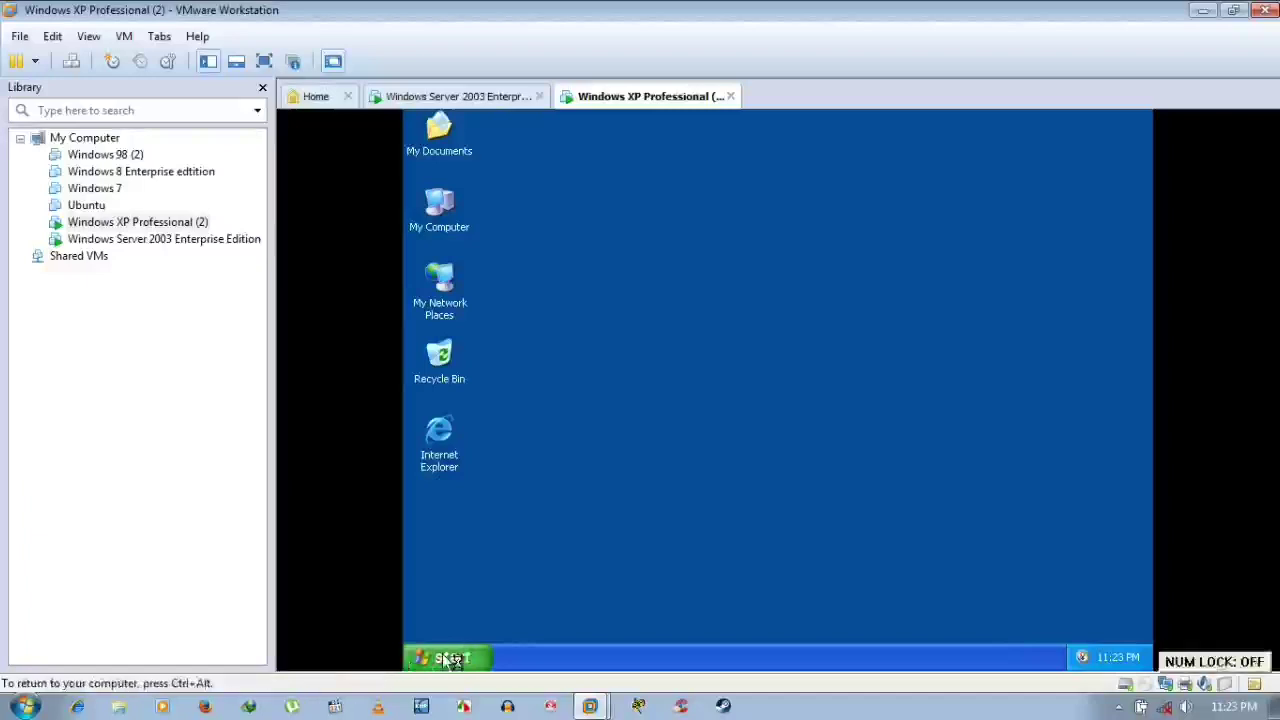
left_click(447, 658)
left_click(552, 484)
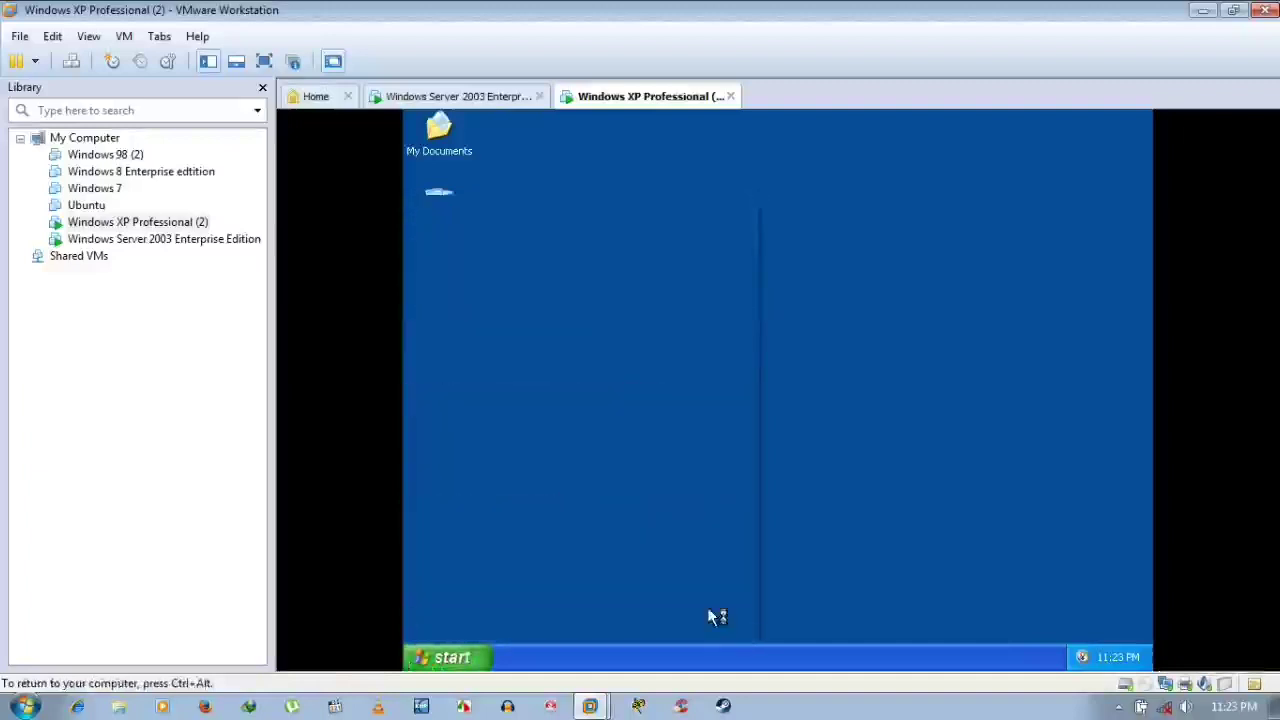
left_click(486, 659)
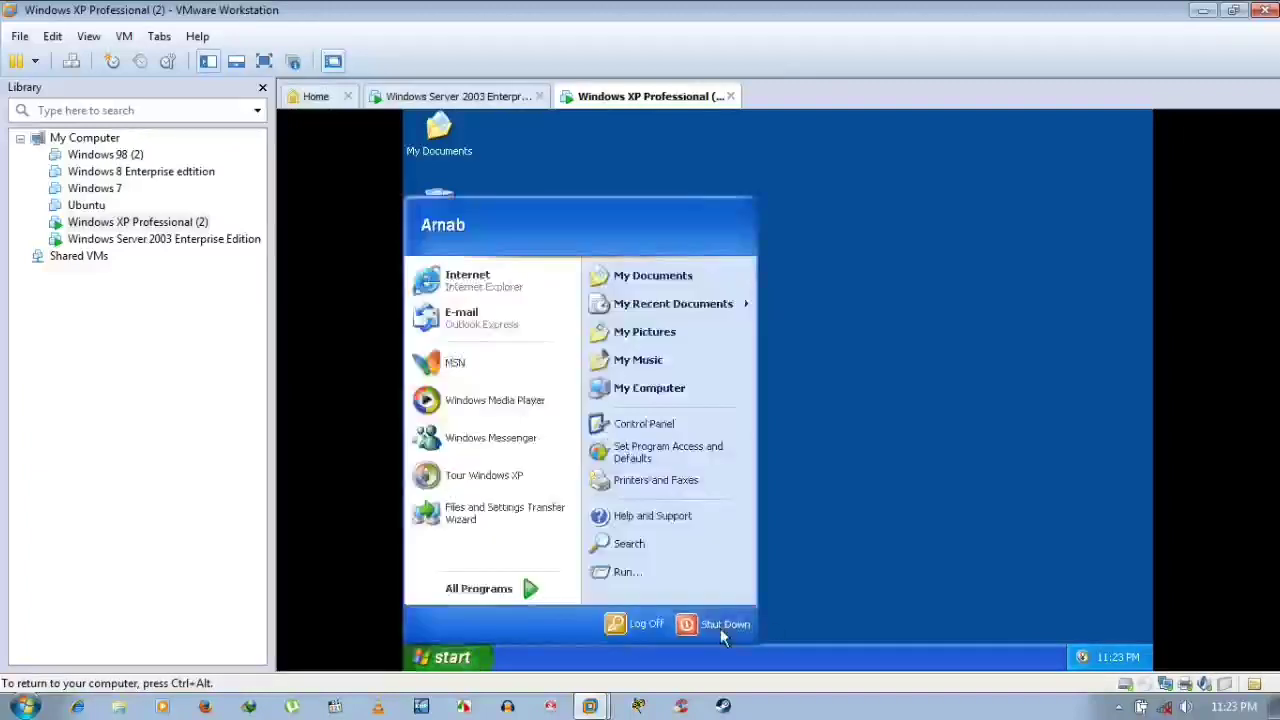
left_click(719, 472)
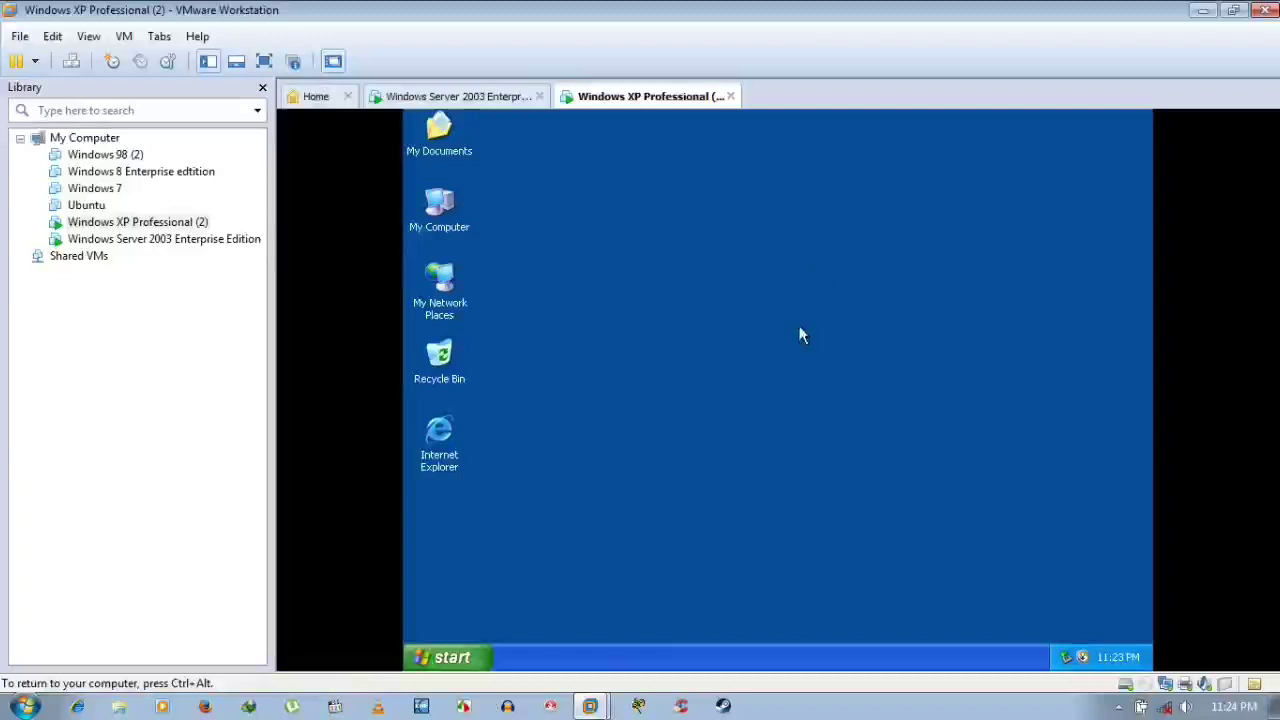
Release input from the XP guest, glance at Server 2003, and return to XP
key("Num_Lock")
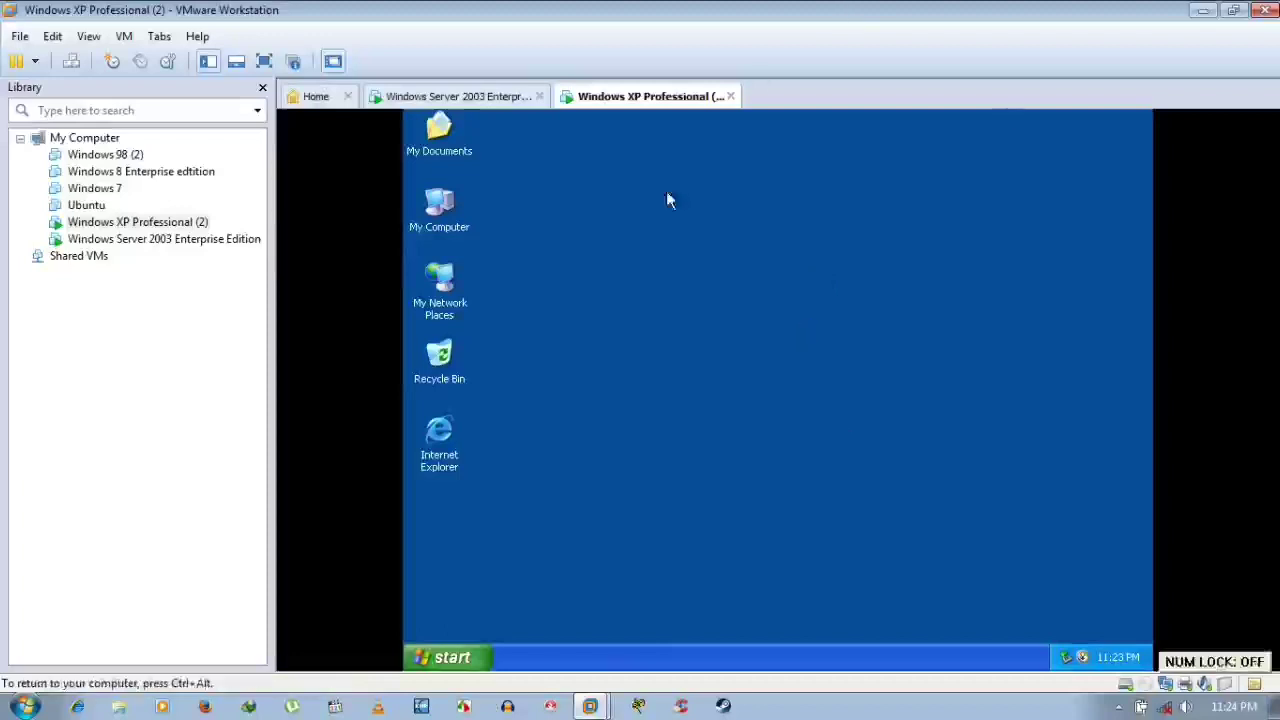
key("ctrl+alt")
left_click(480, 96)
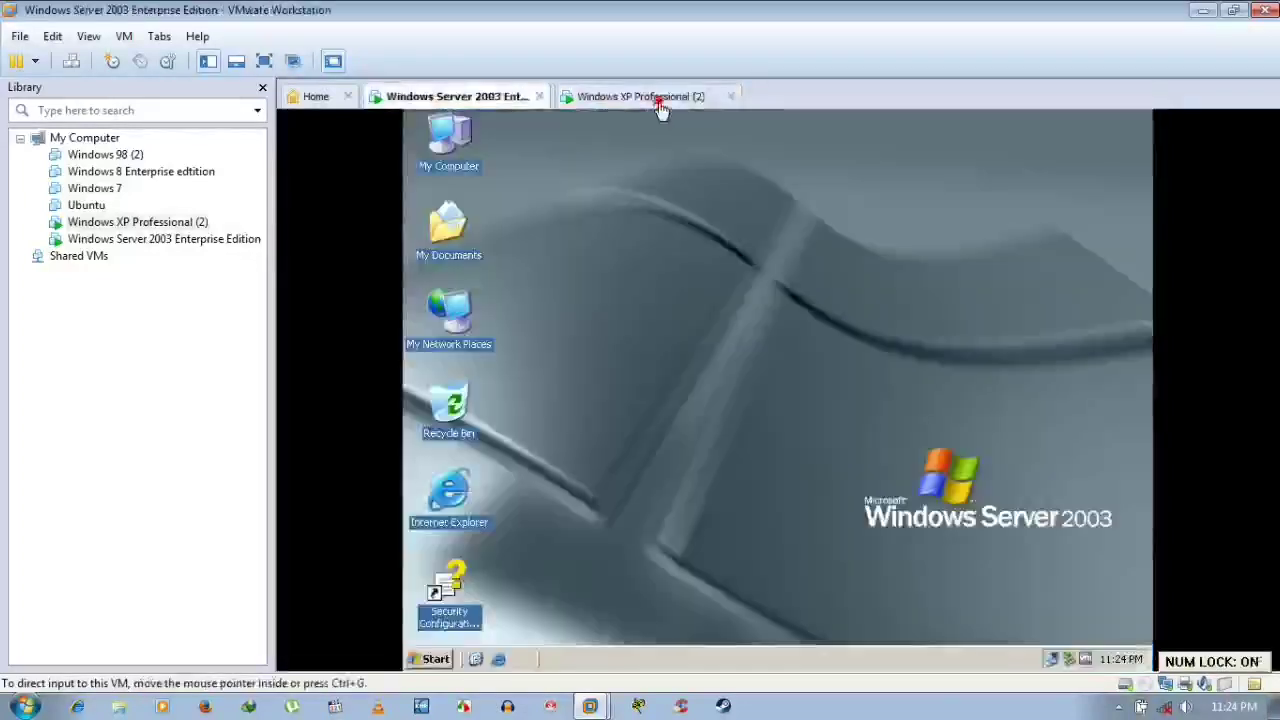
left_click(660, 100)
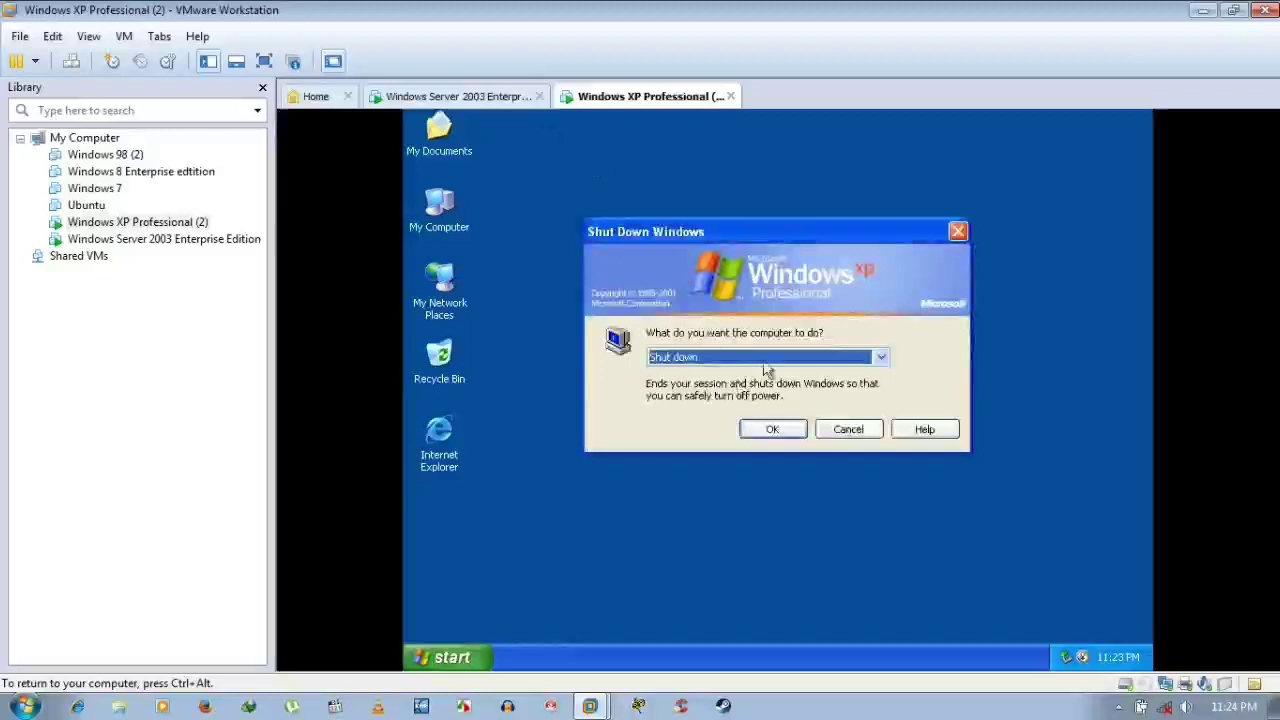
Choose Restart in the Shut Down Windows dialog and confirm with OK
left_click(770, 360)
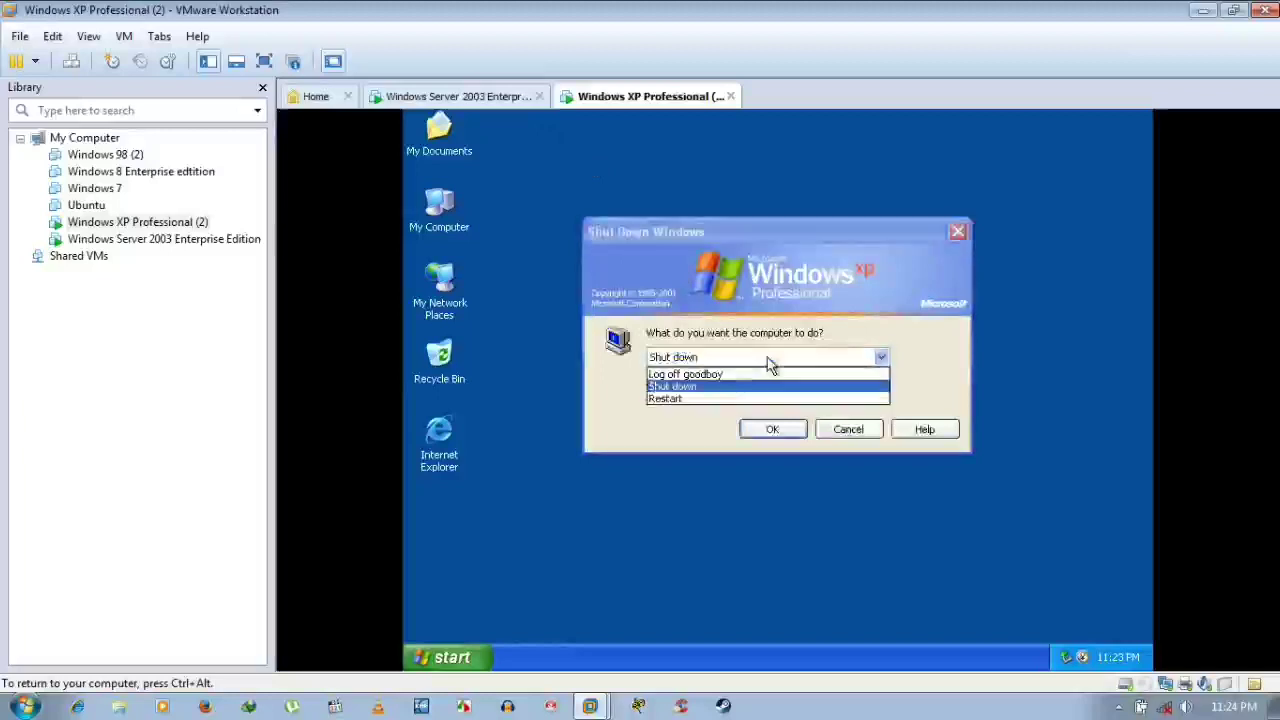
left_click(714, 399)
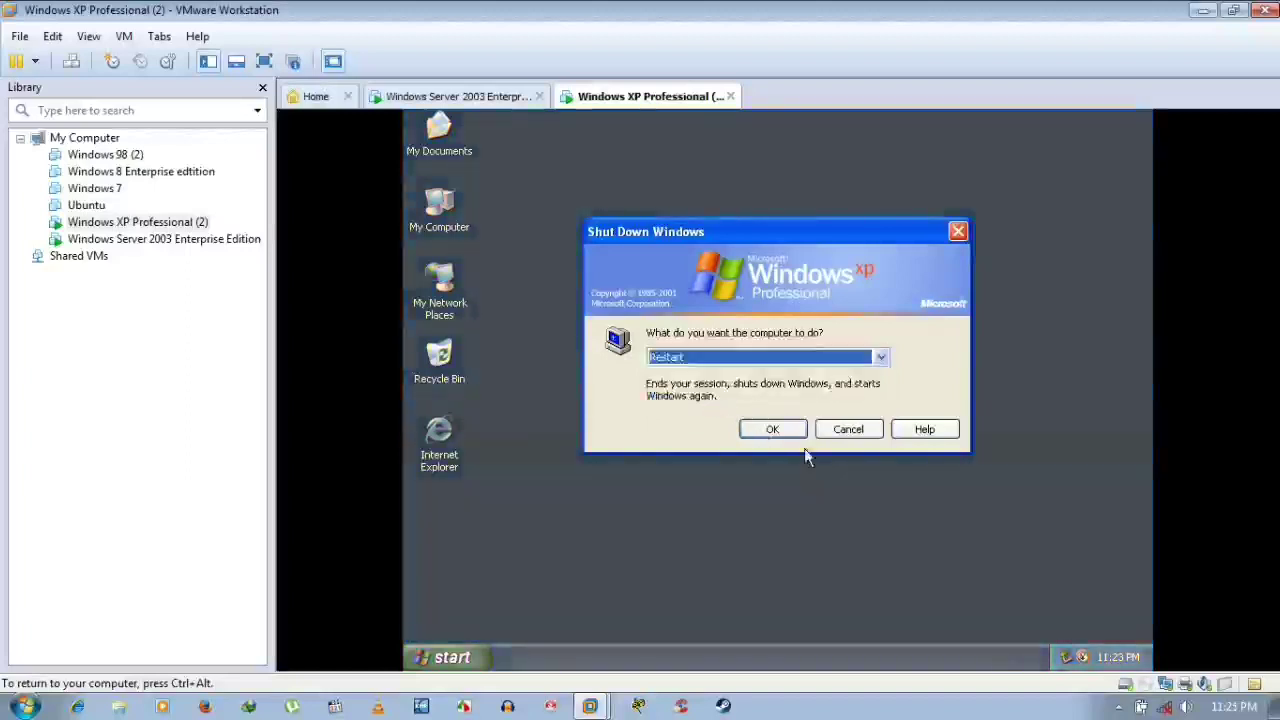
left_click(772, 430)
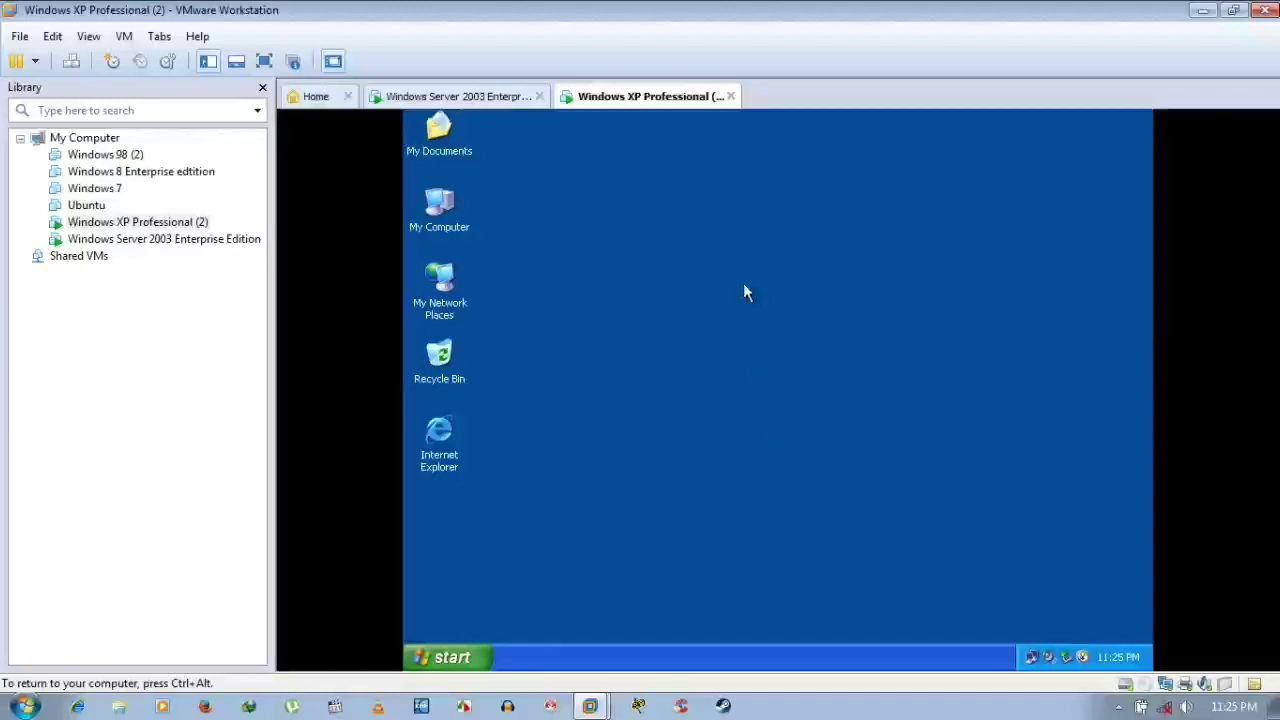
left_click(523, 96)
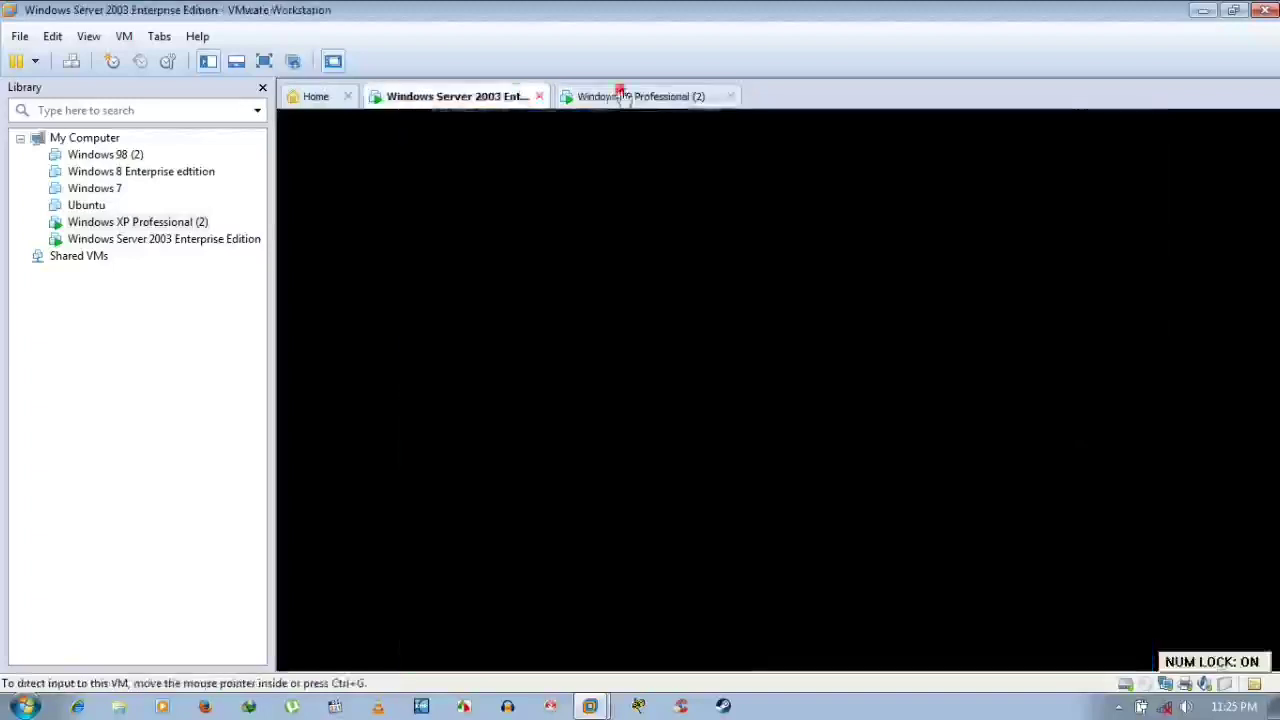
left_click(620, 96)
left_click(507, 96)
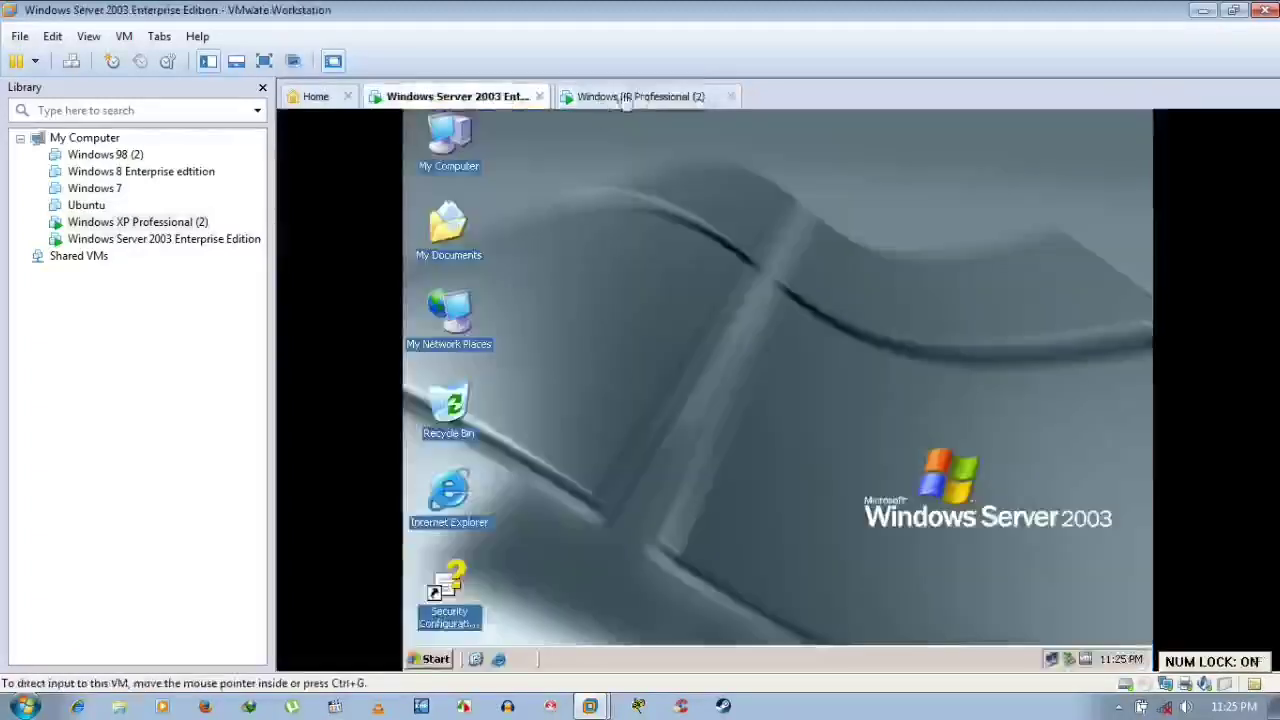
left_click(640, 96)
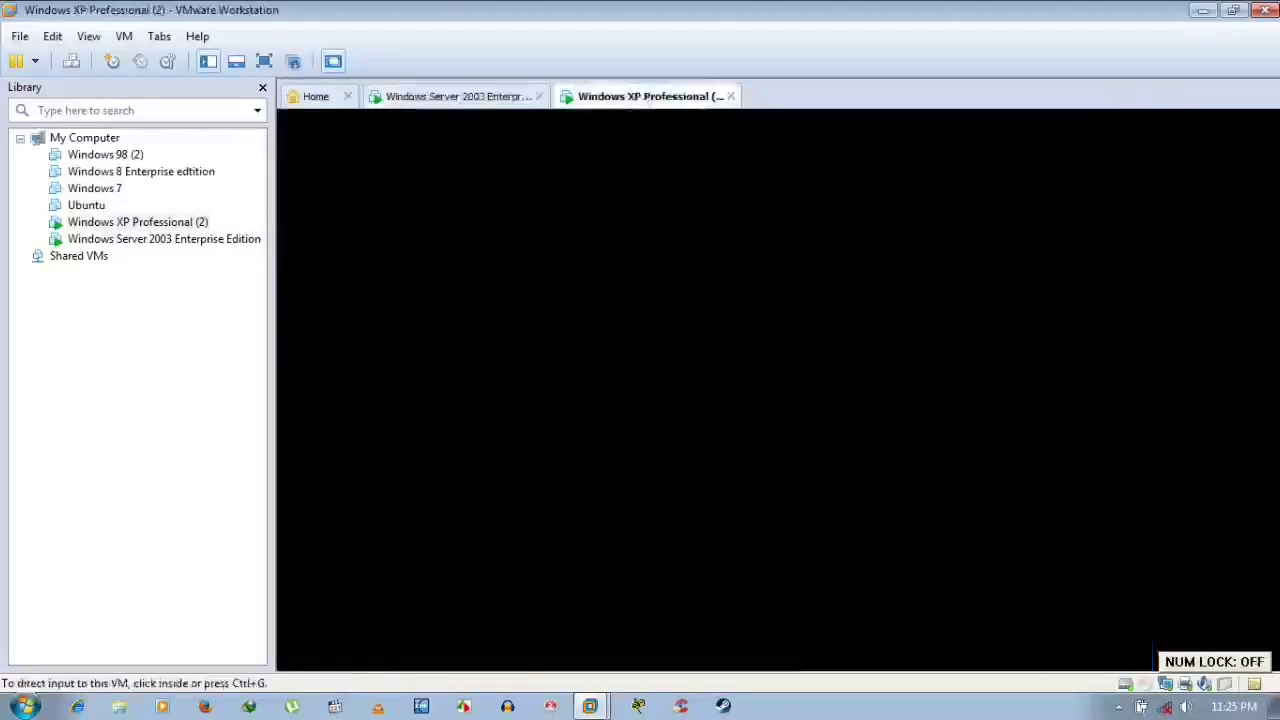
key("ctrl+g")
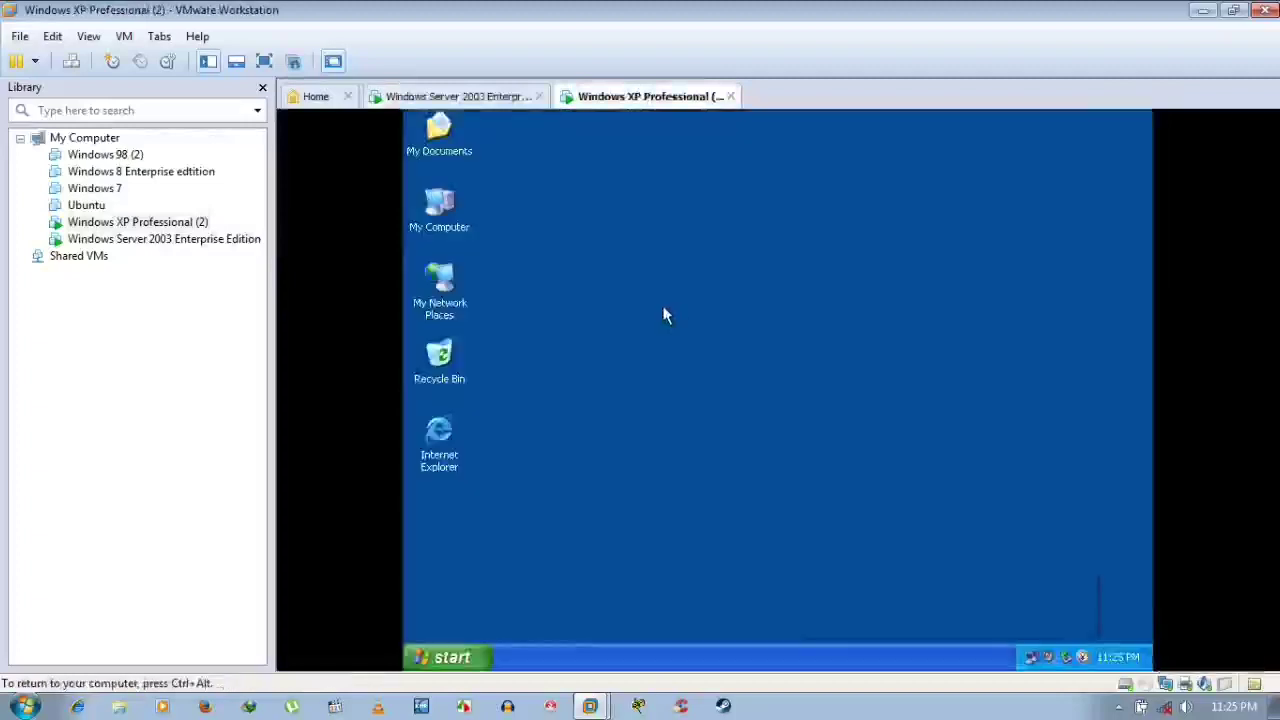
key("ctrl+alt")
left_click(515, 100)
left_click(640, 97)
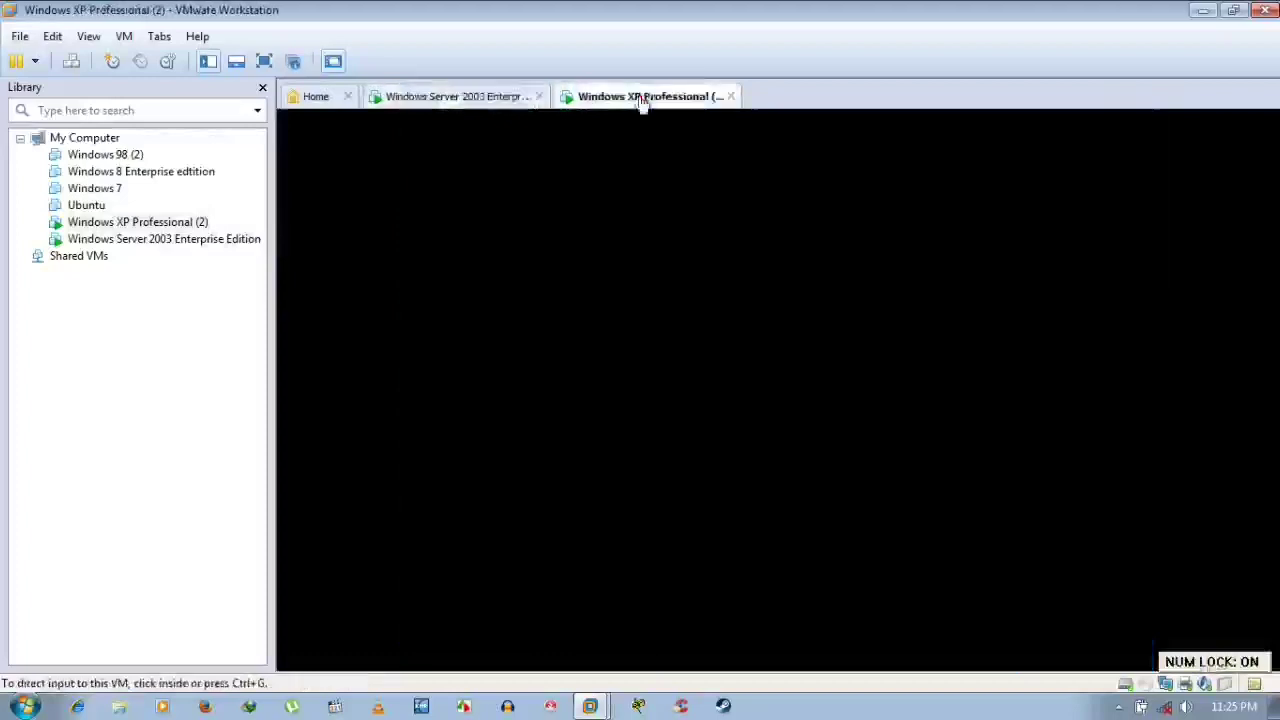
left_click(645, 290)
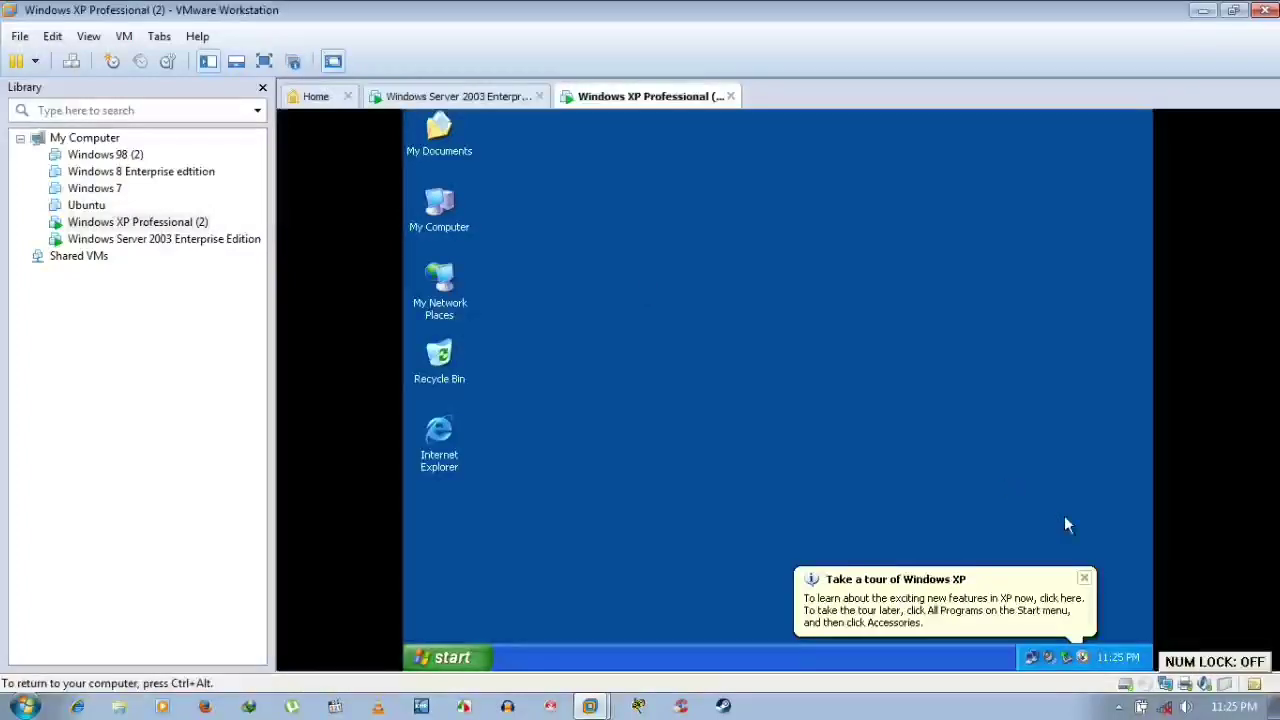
left_click(1087, 580)
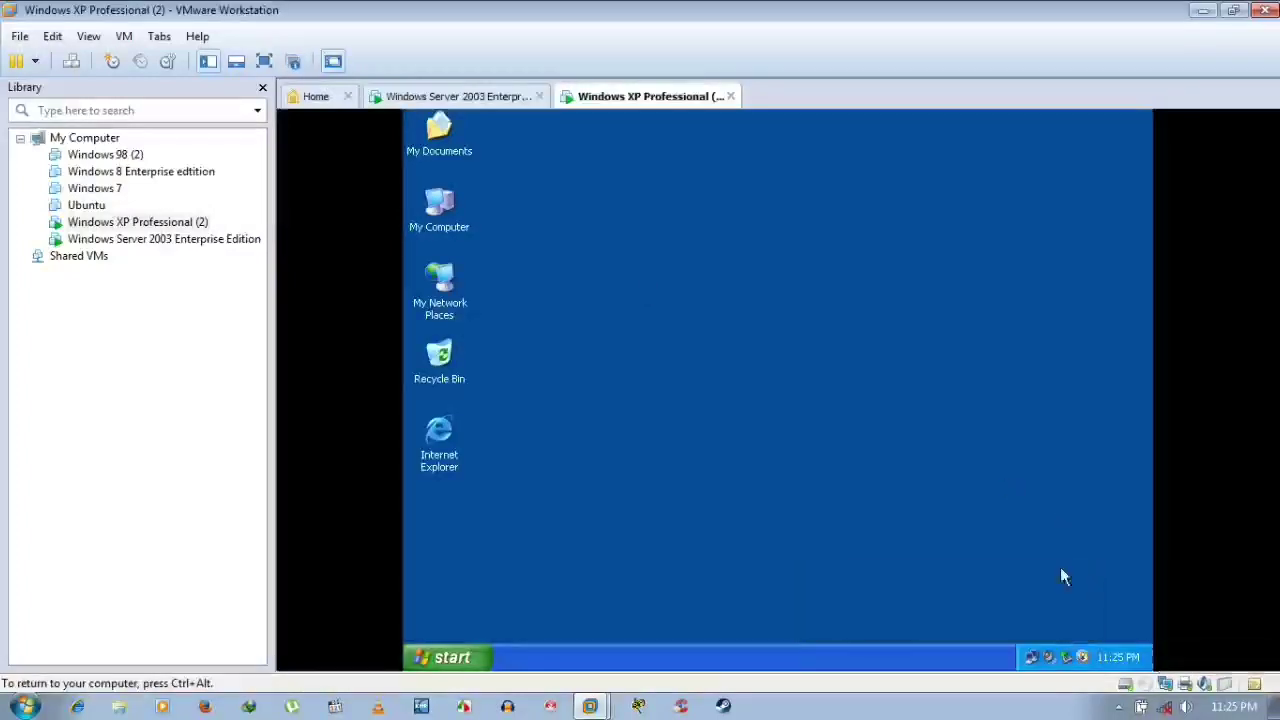
left_click(466, 97)
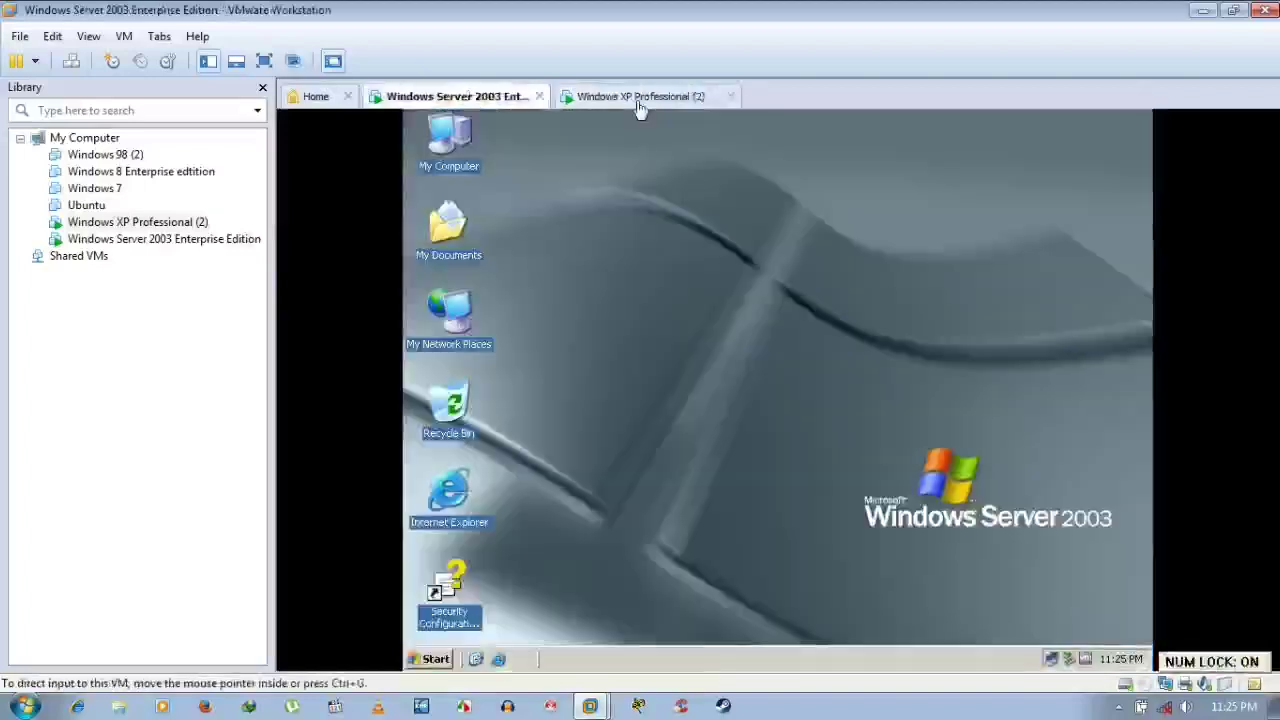
left_click(643, 98)
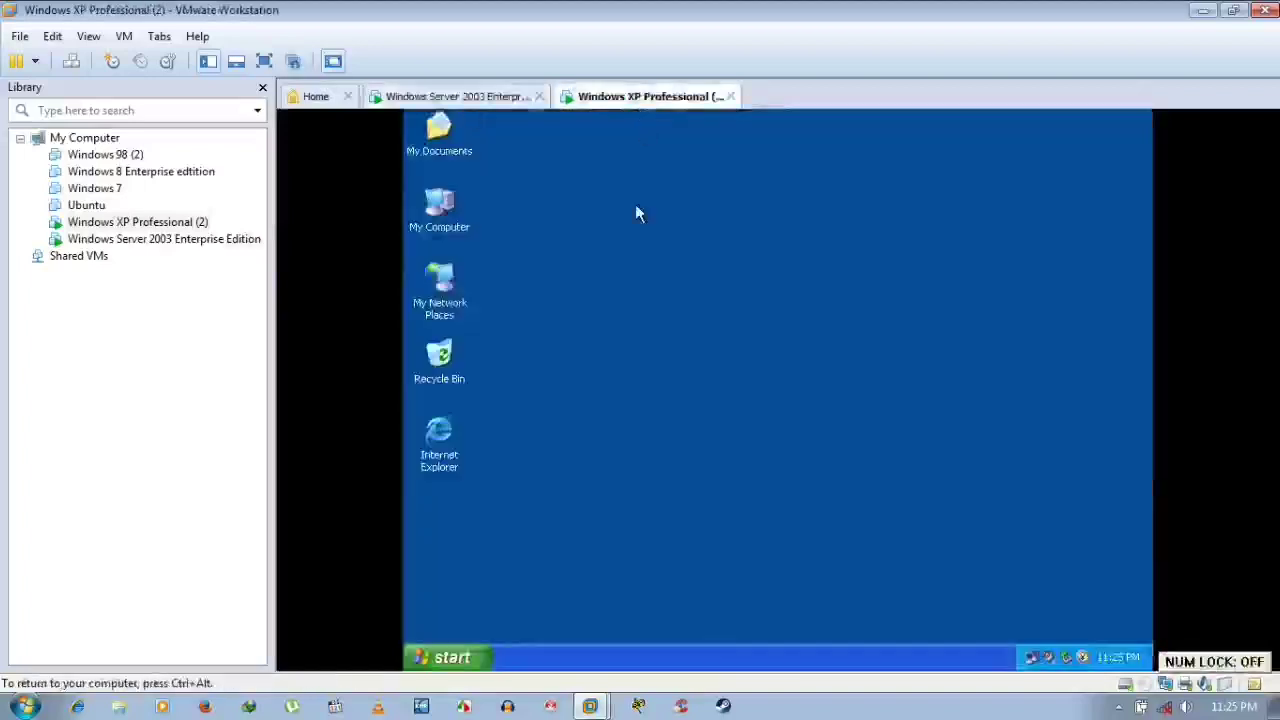
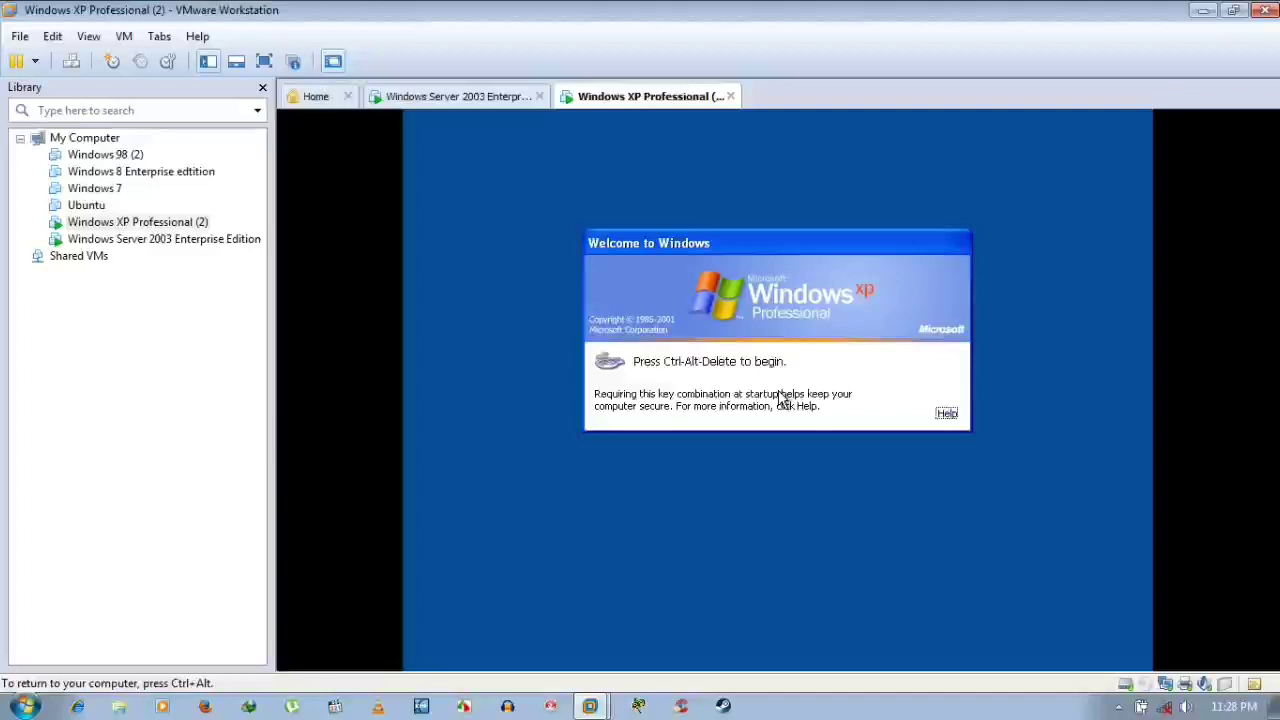
Attempt an XP domain logon with the domain user name and password
key("ctrl+alt")
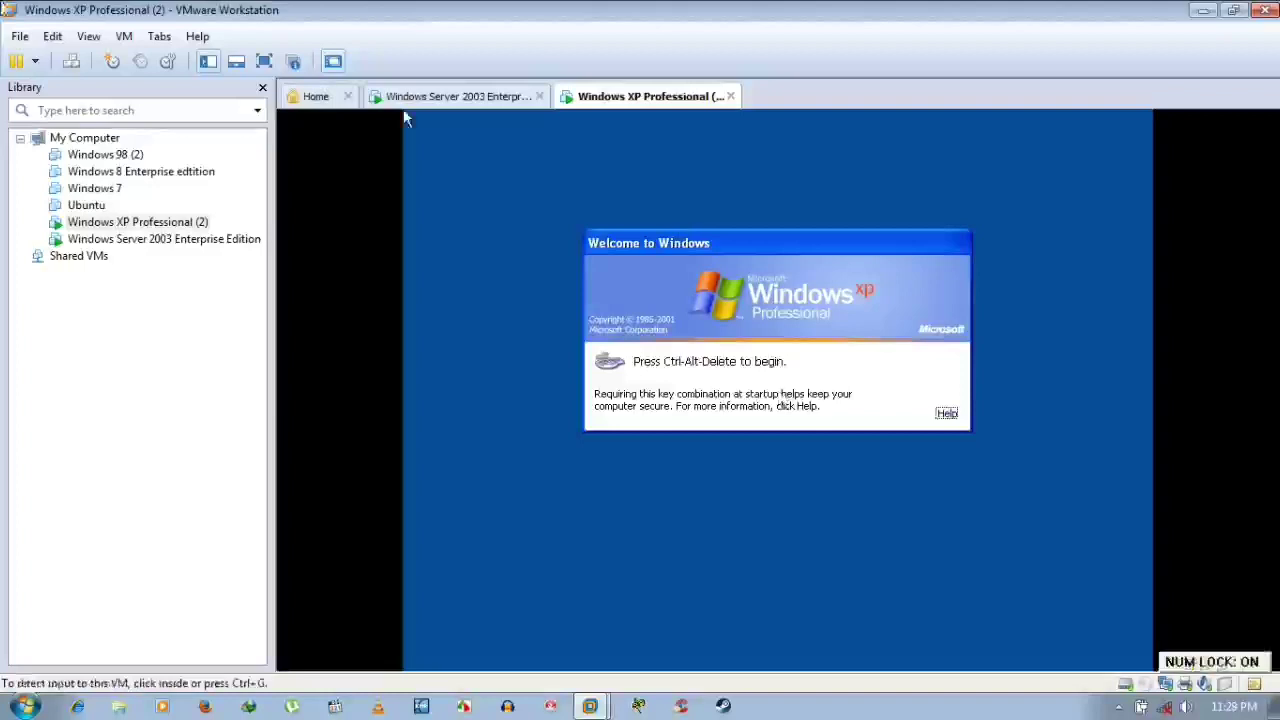
left_click(404, 118)
key("ctrl+alt+Insert")
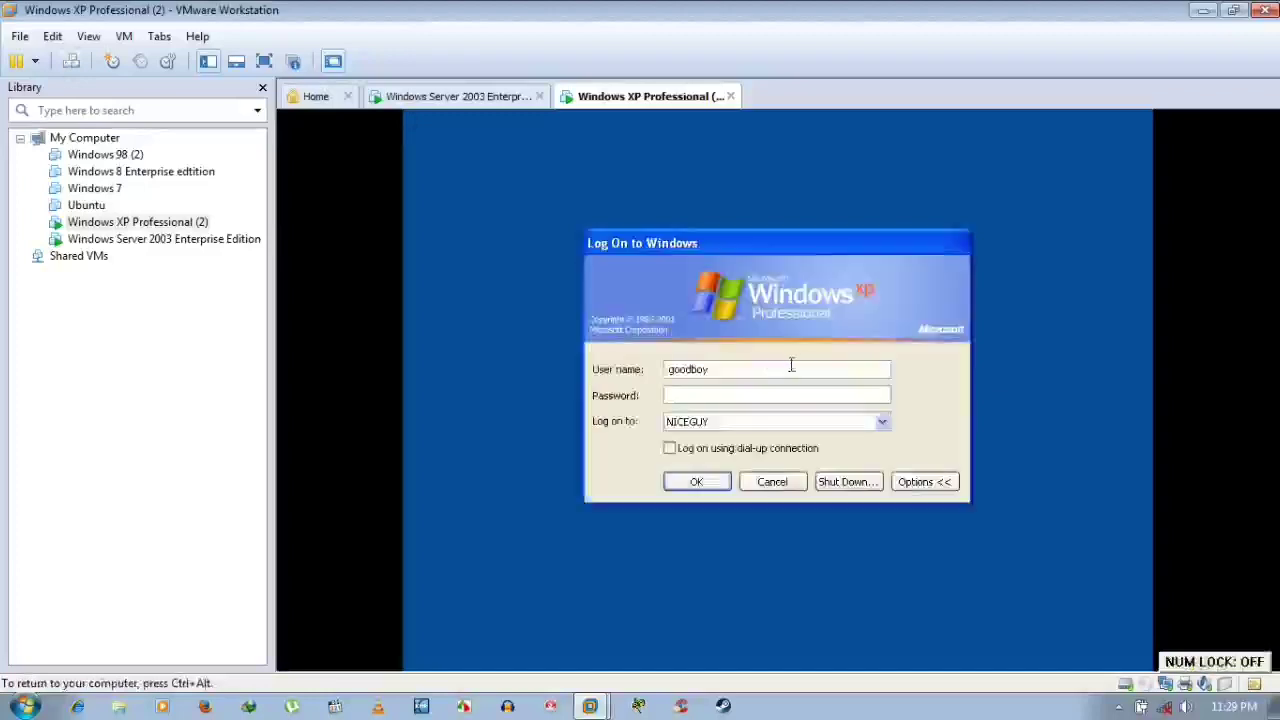
left_click_drag(769, 375, 628, 368)
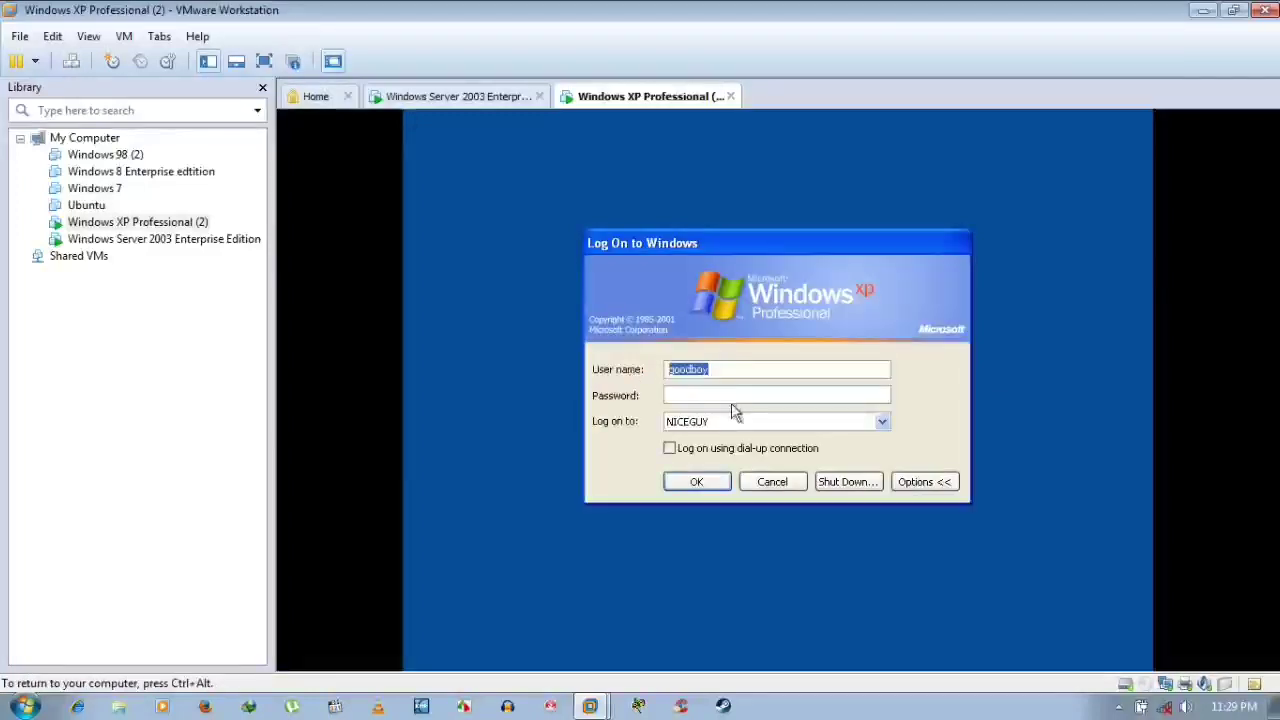
type("goodboy****")
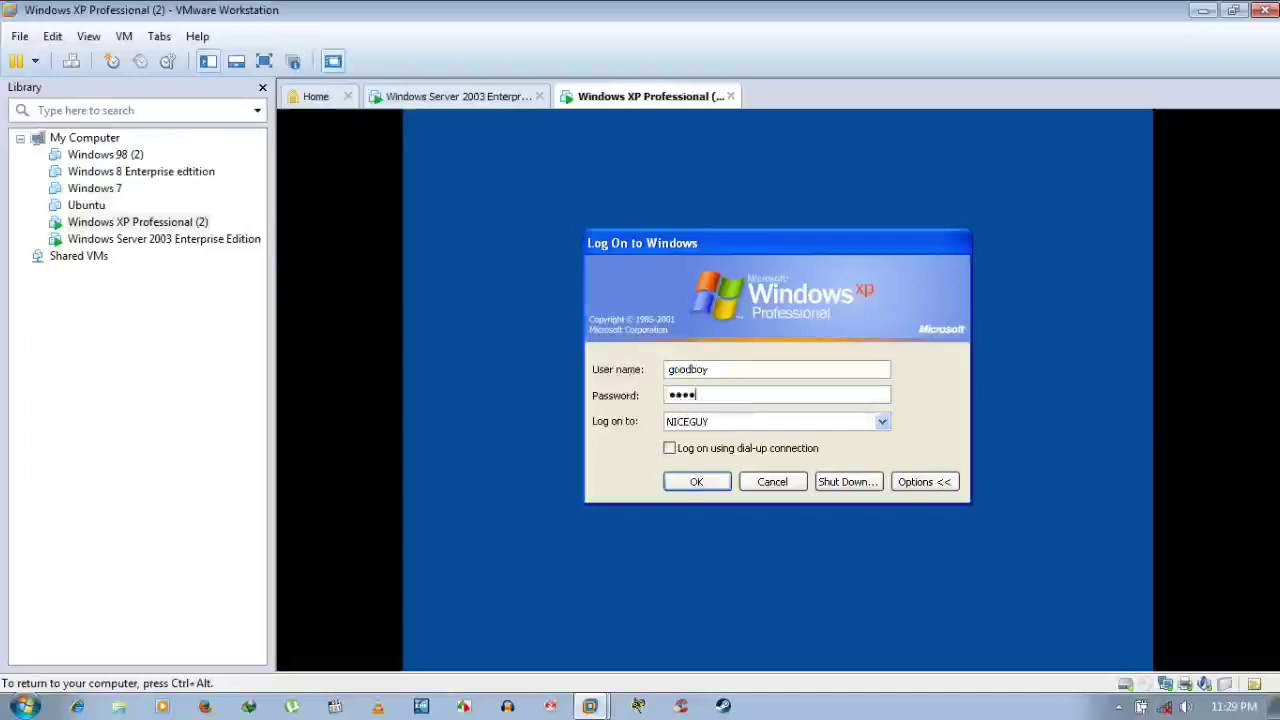
type("****")
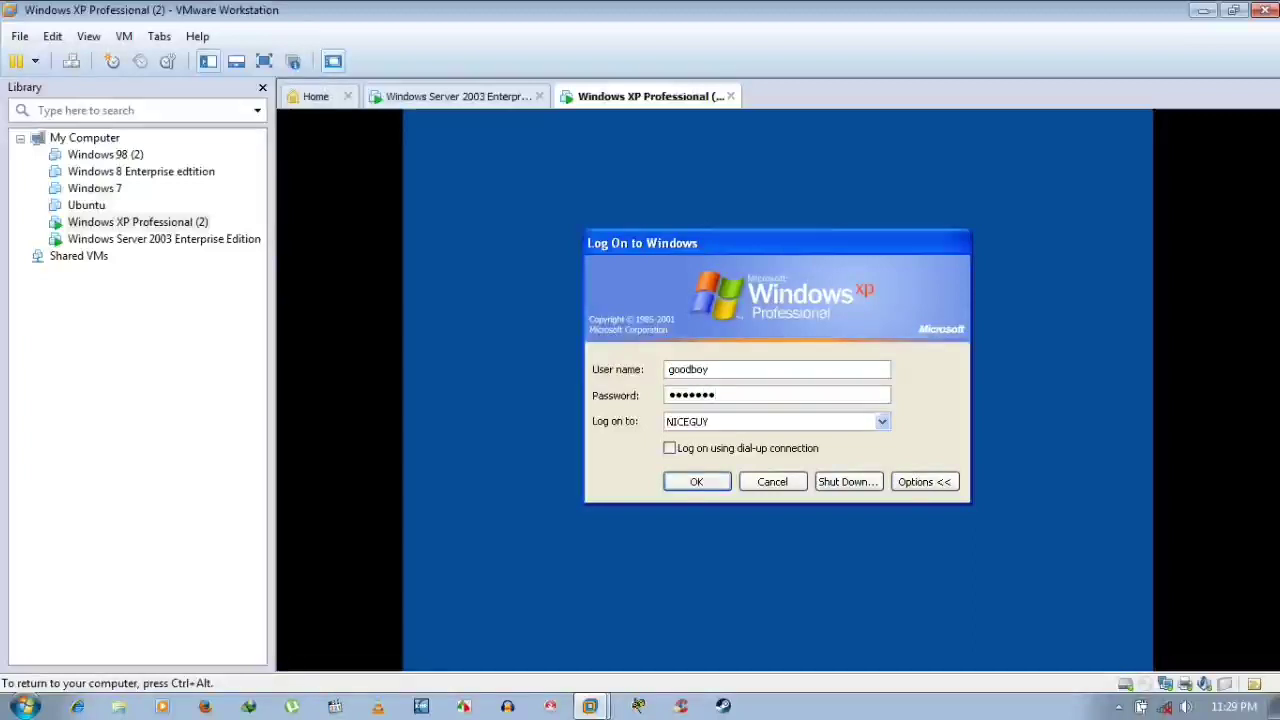
key("Return")
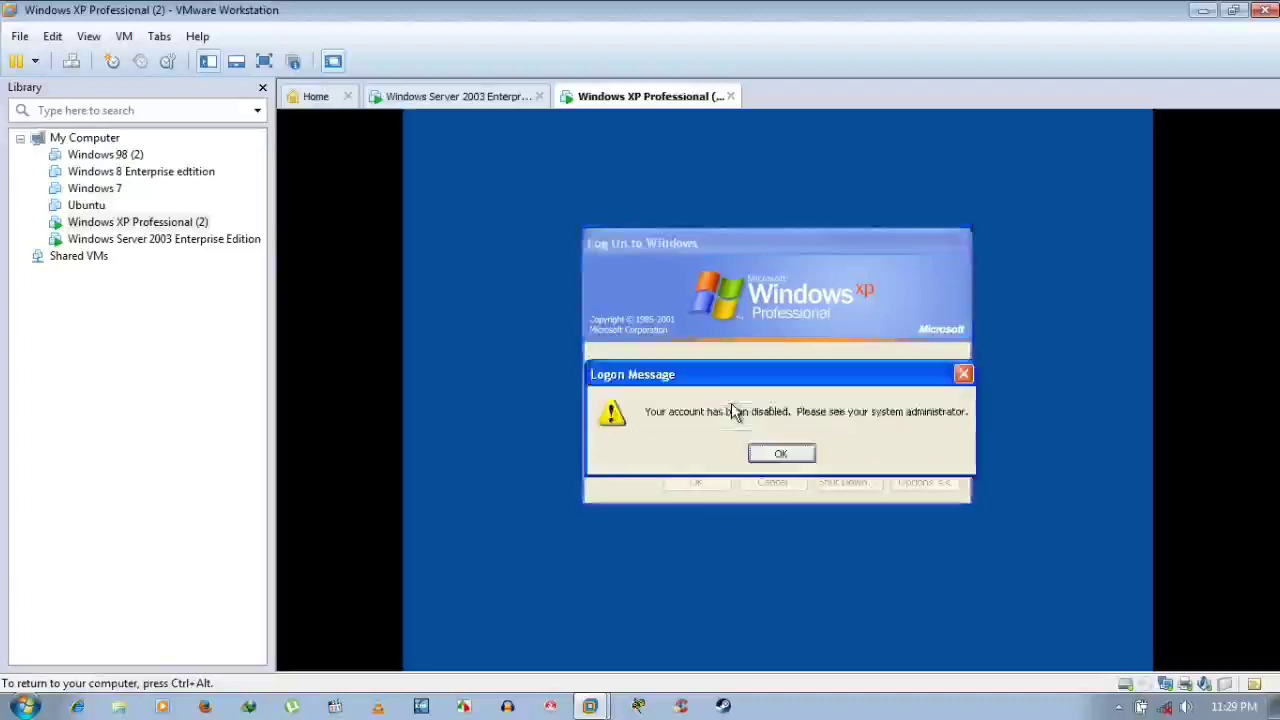
Dismiss the account-disabled message and retry the password, getting the same message again
left_click(779, 455)
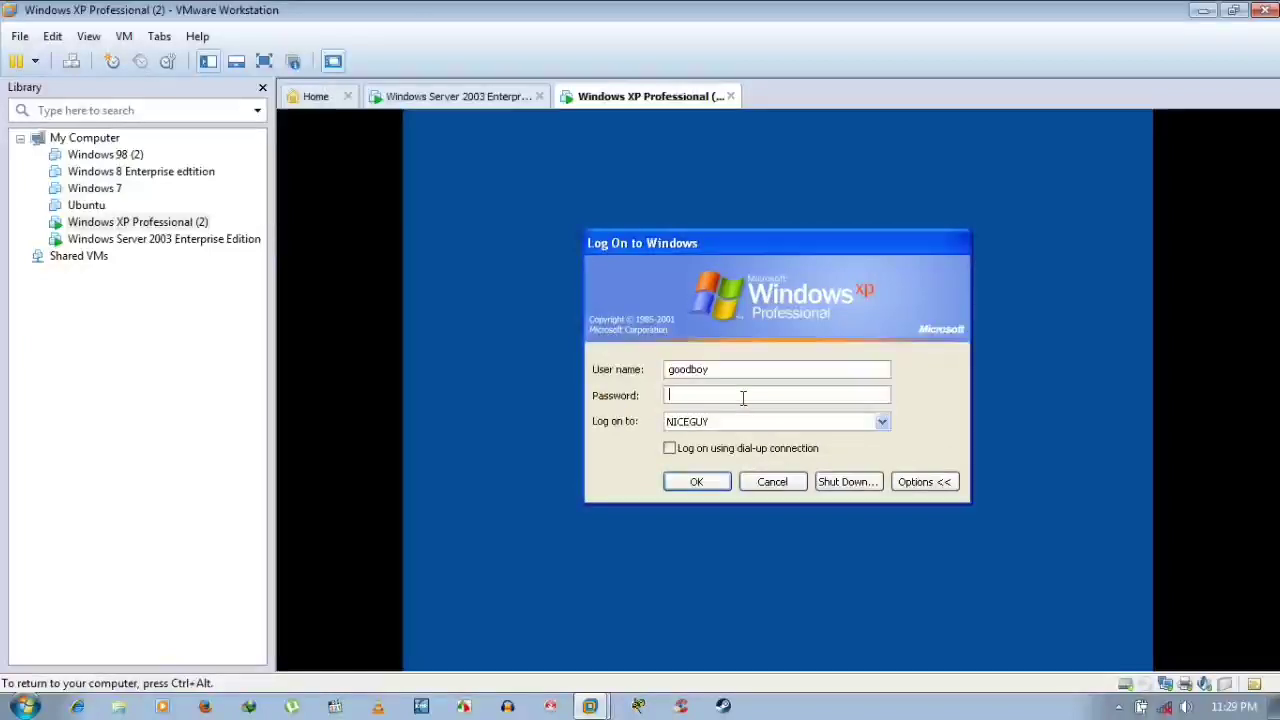
type("•••••••")
key("Return")
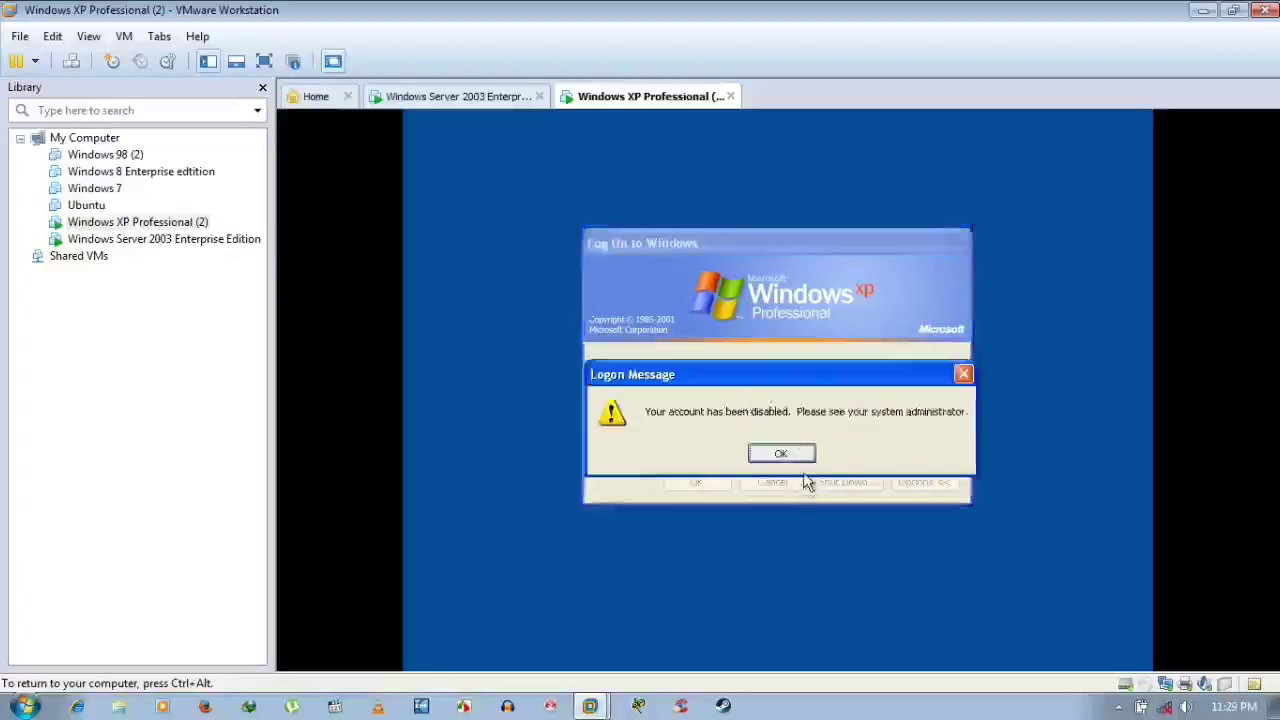
left_click(772, 453)
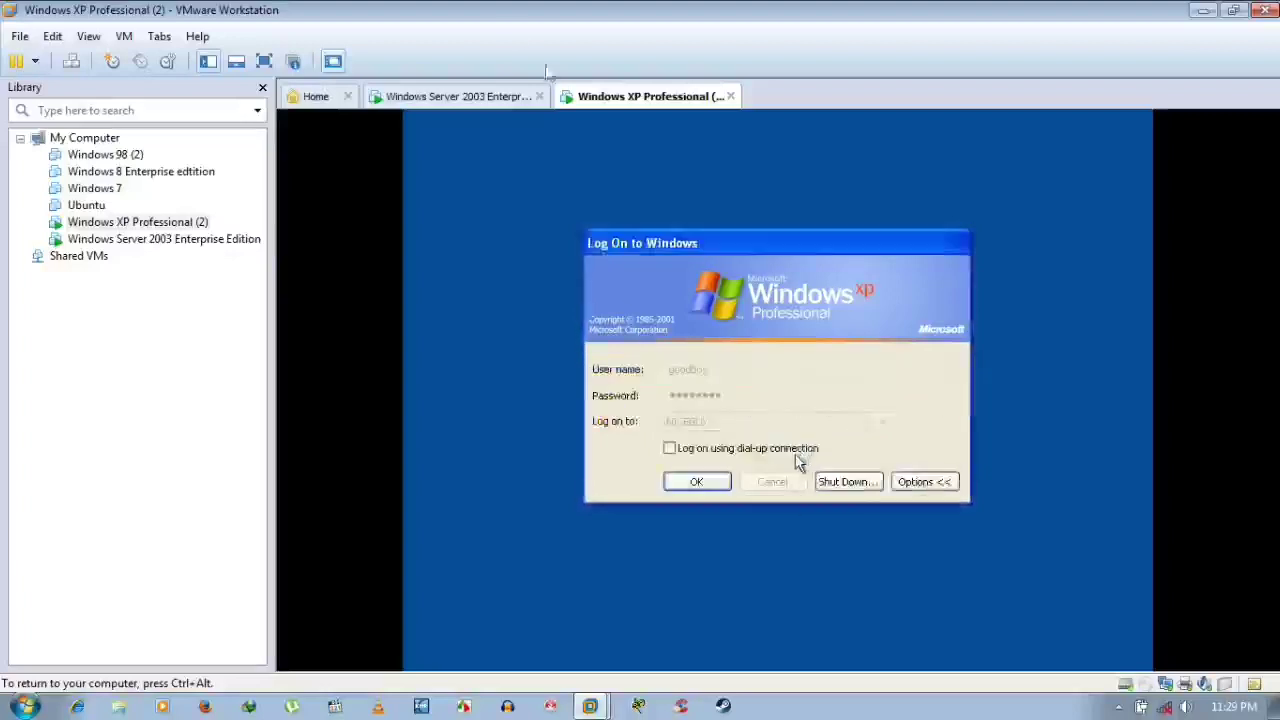
Open Active Directory Users and Computers on Server 2003 and select the disabled user
left_click(513, 100)
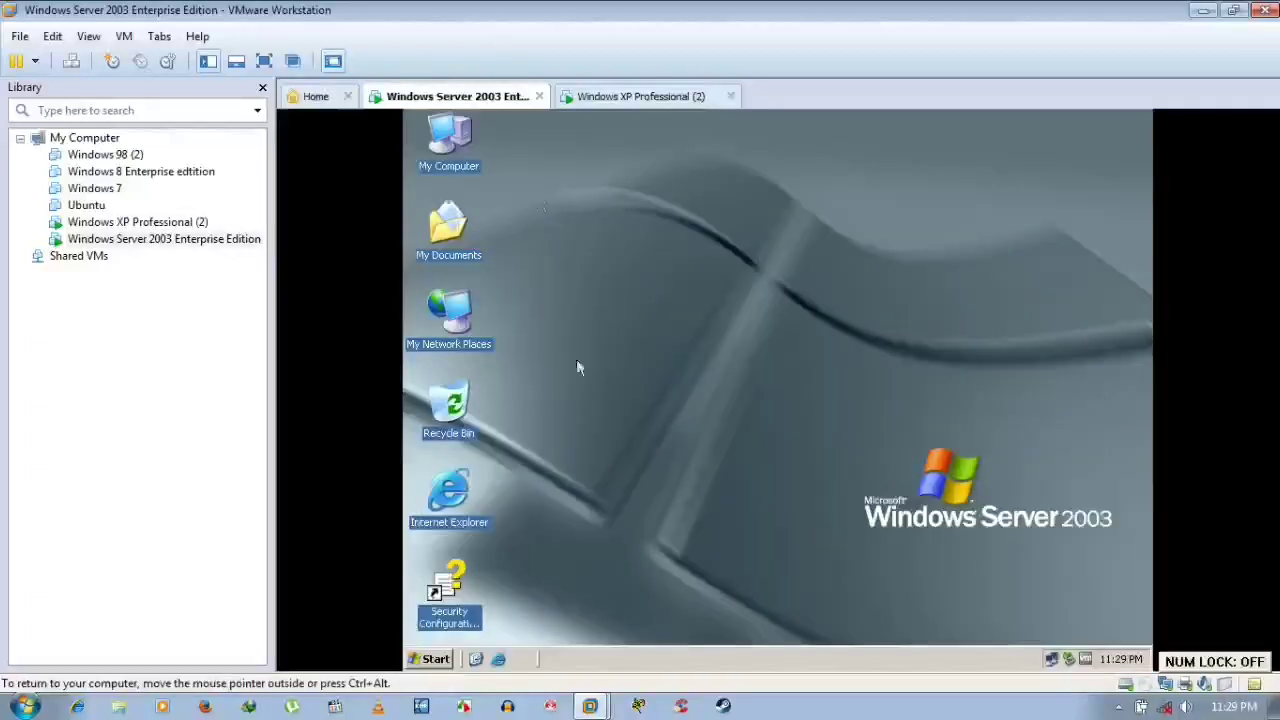
left_click(435, 655)
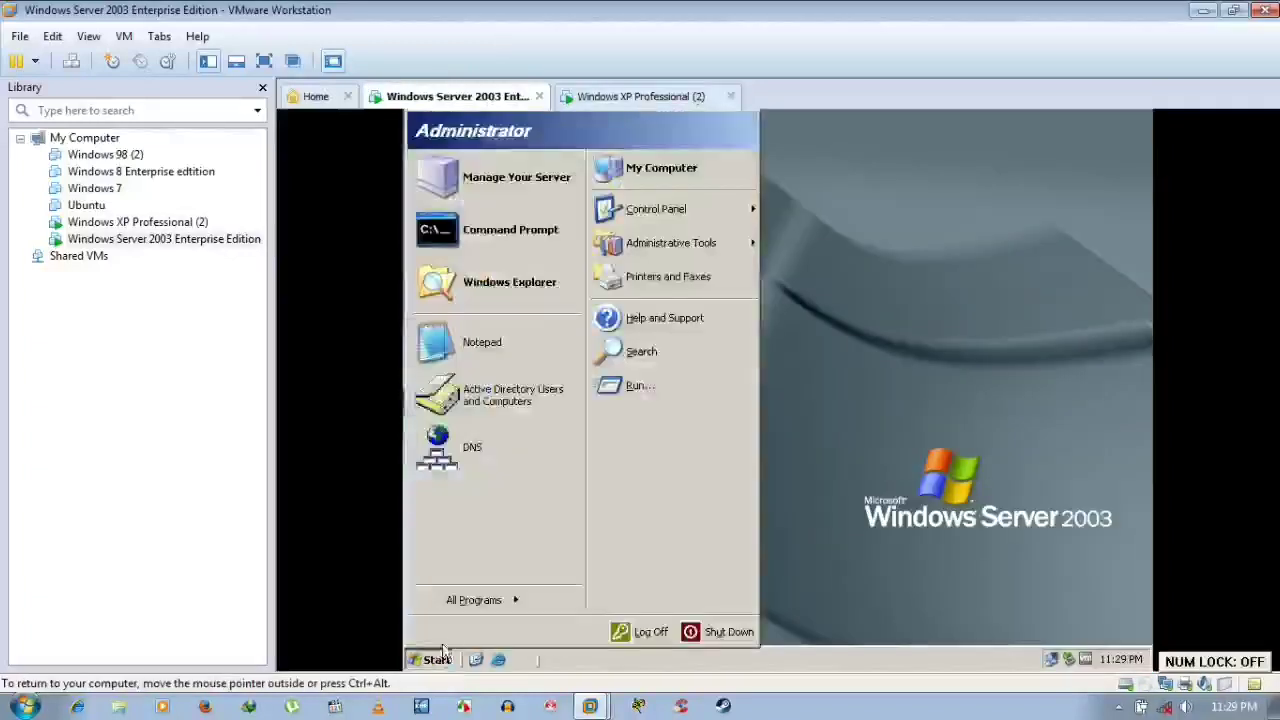
mouse_move(494, 612)
mouse_move(590, 530)
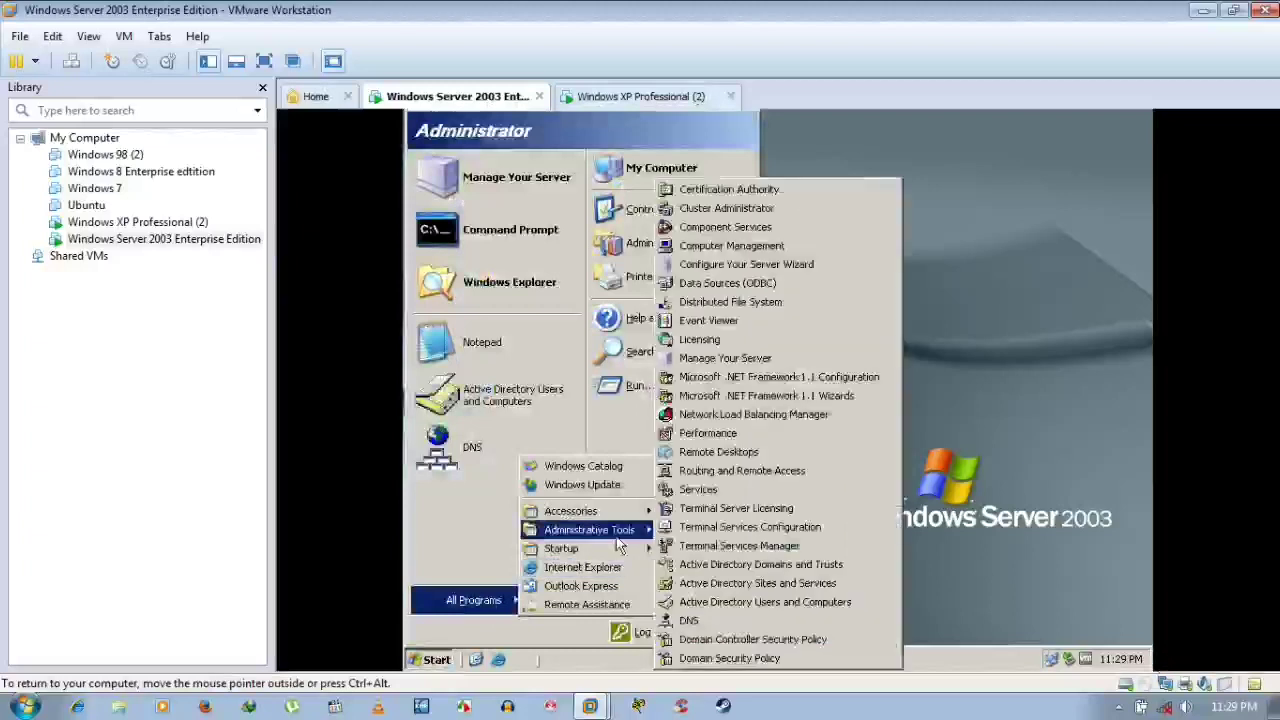
left_click(714, 603)
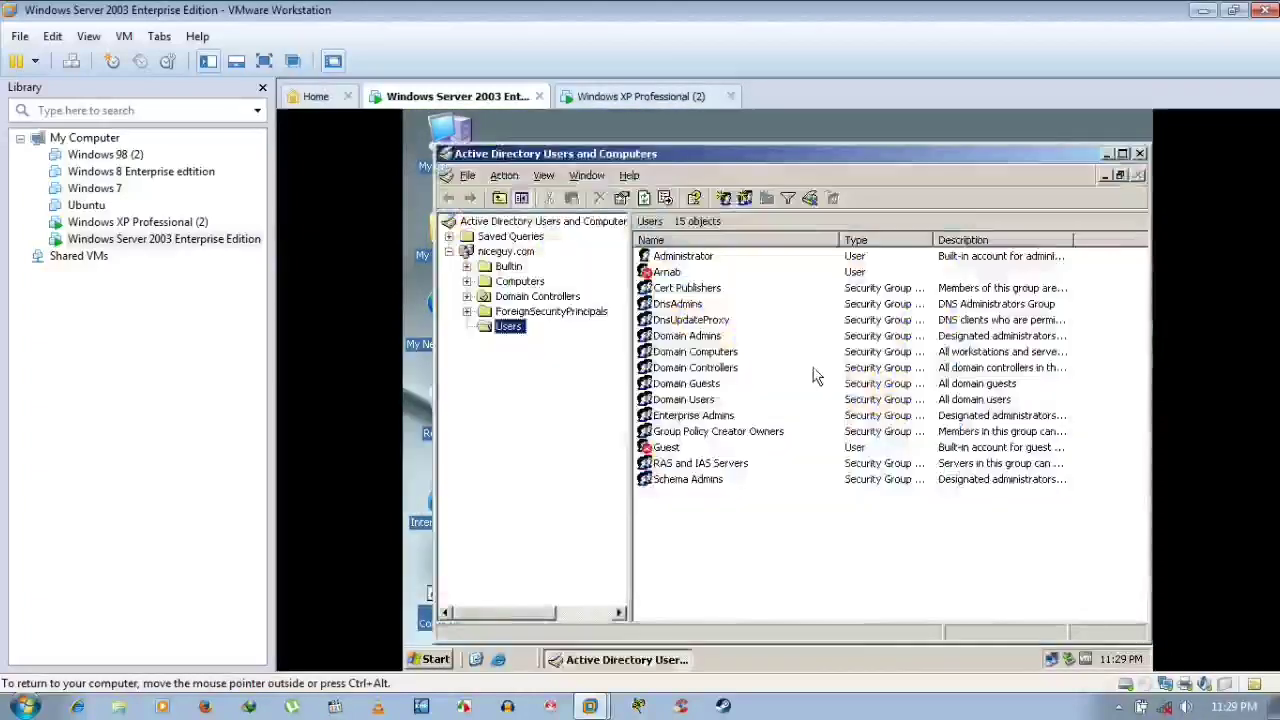
left_click(670, 273)
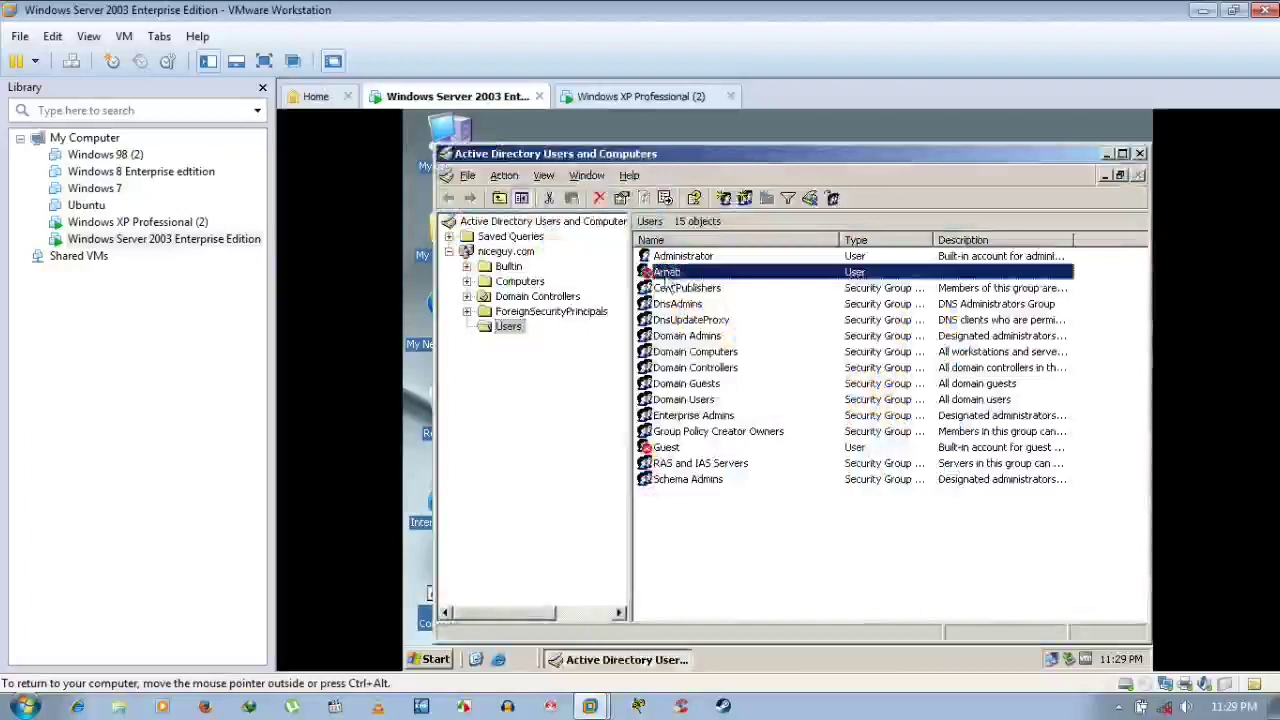
Enable the user account, acknowledge the confirmation, and return to the XP logon screen
left_click(648, 98)
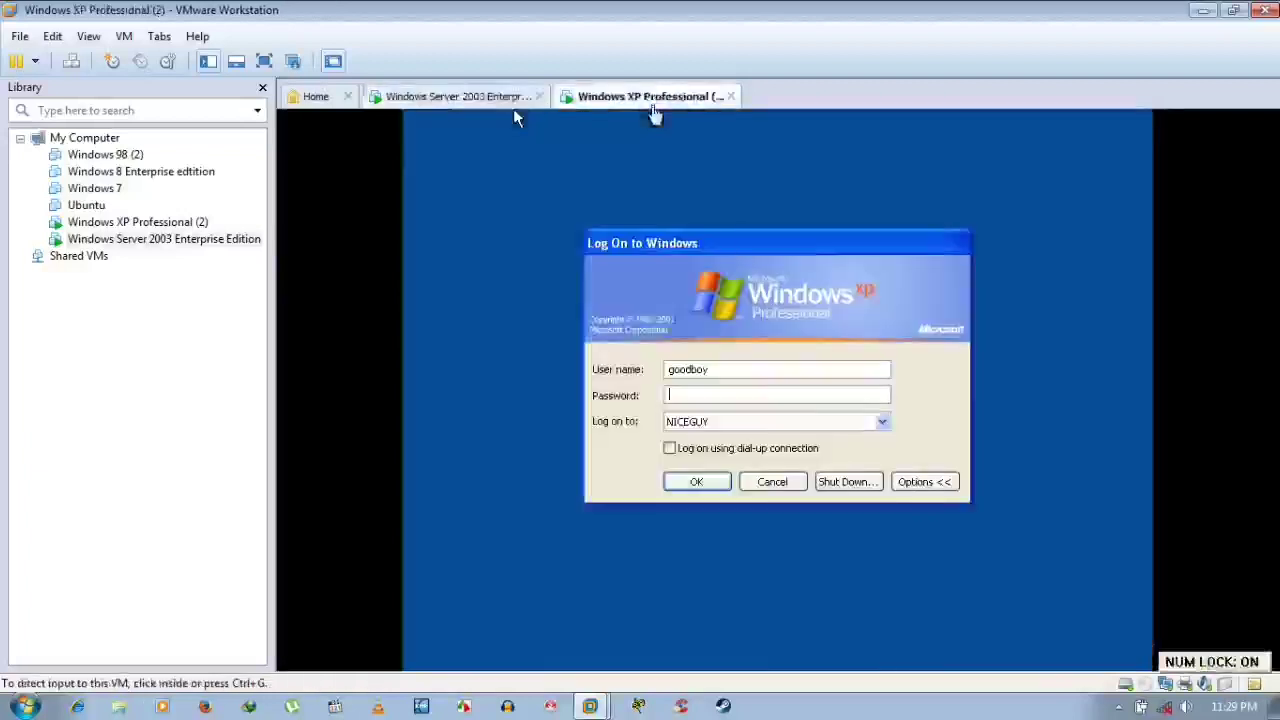
left_click(737, 397)
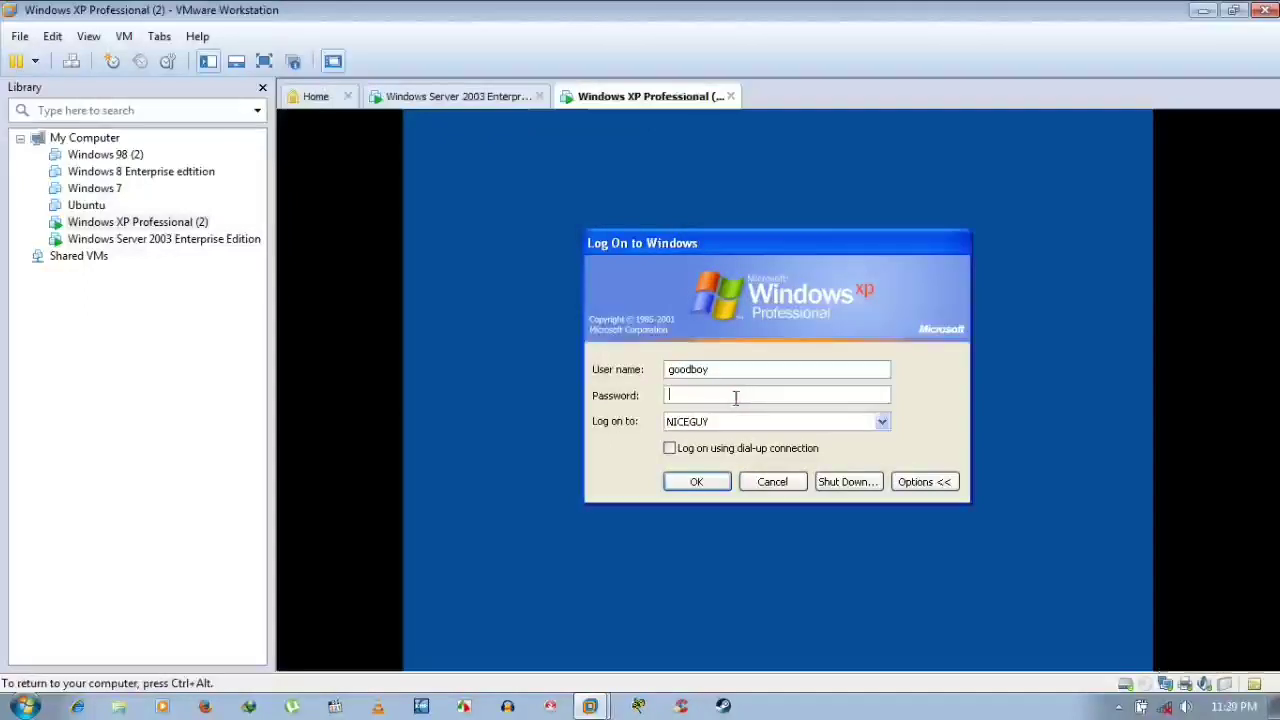
key("ctrl+alt")
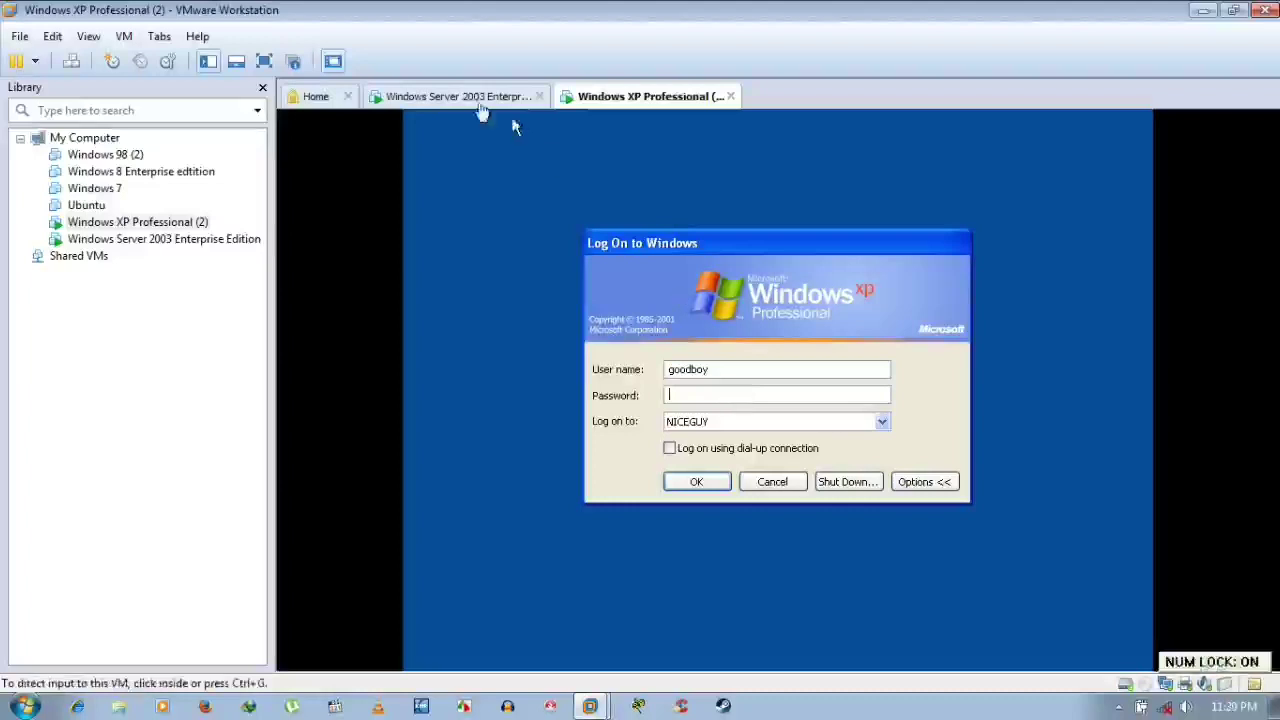
left_click(470, 97)
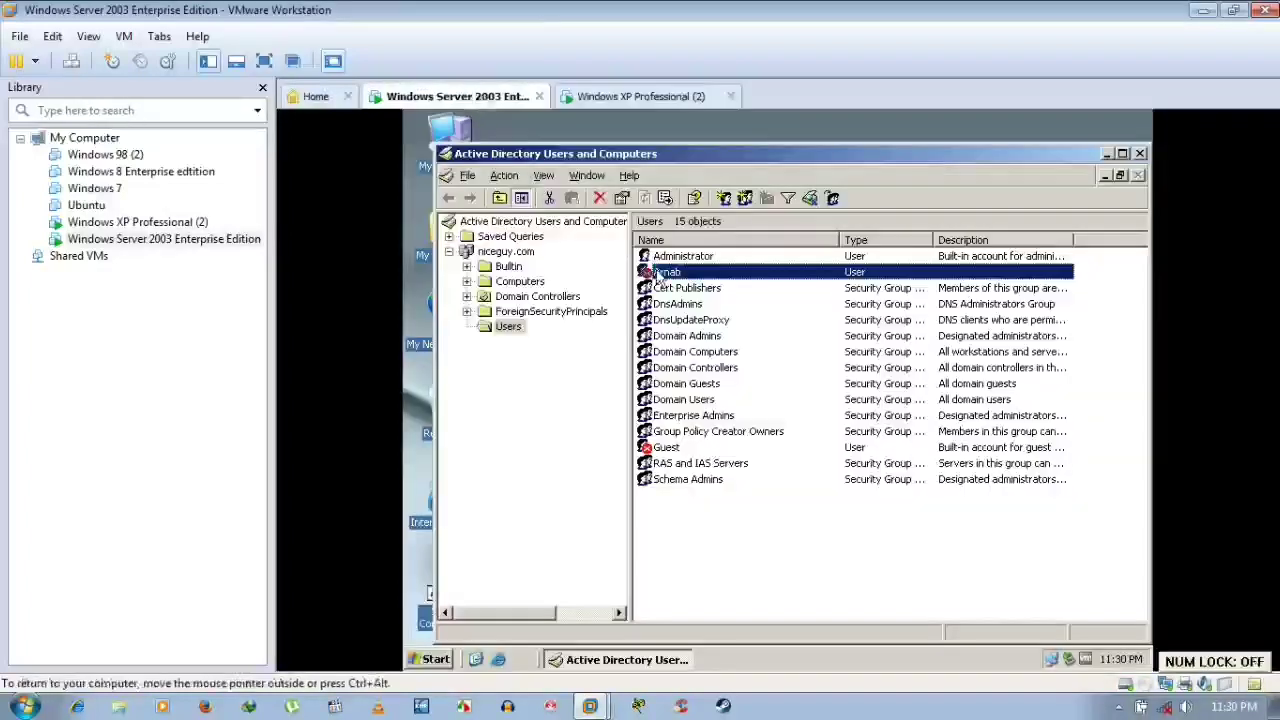
right_click(658, 275)
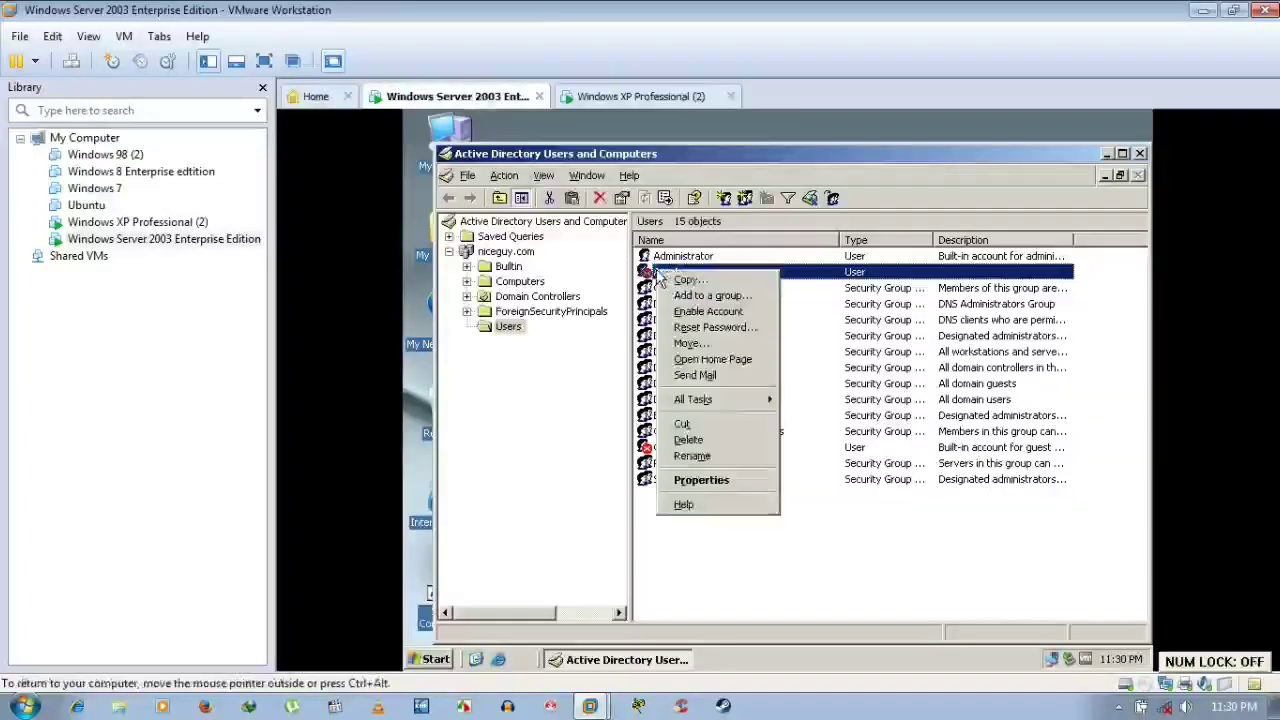
left_click(700, 311)
left_click(779, 429)
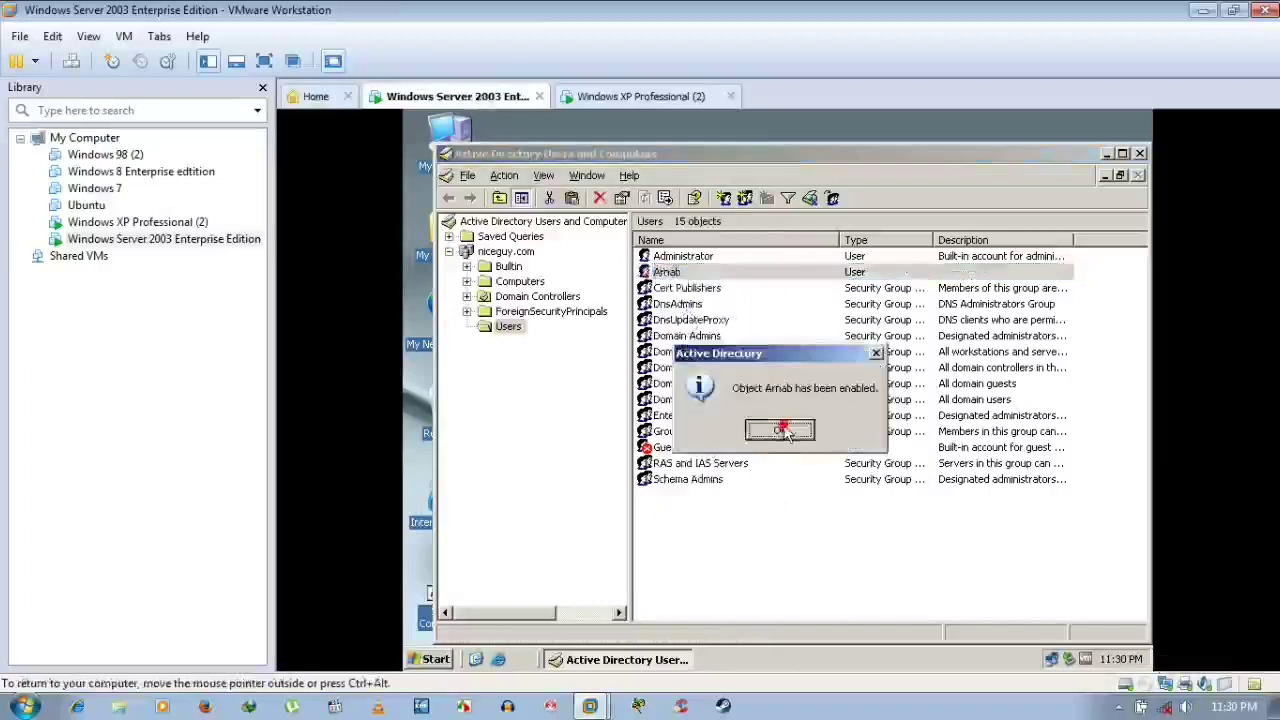
left_click(641, 97)
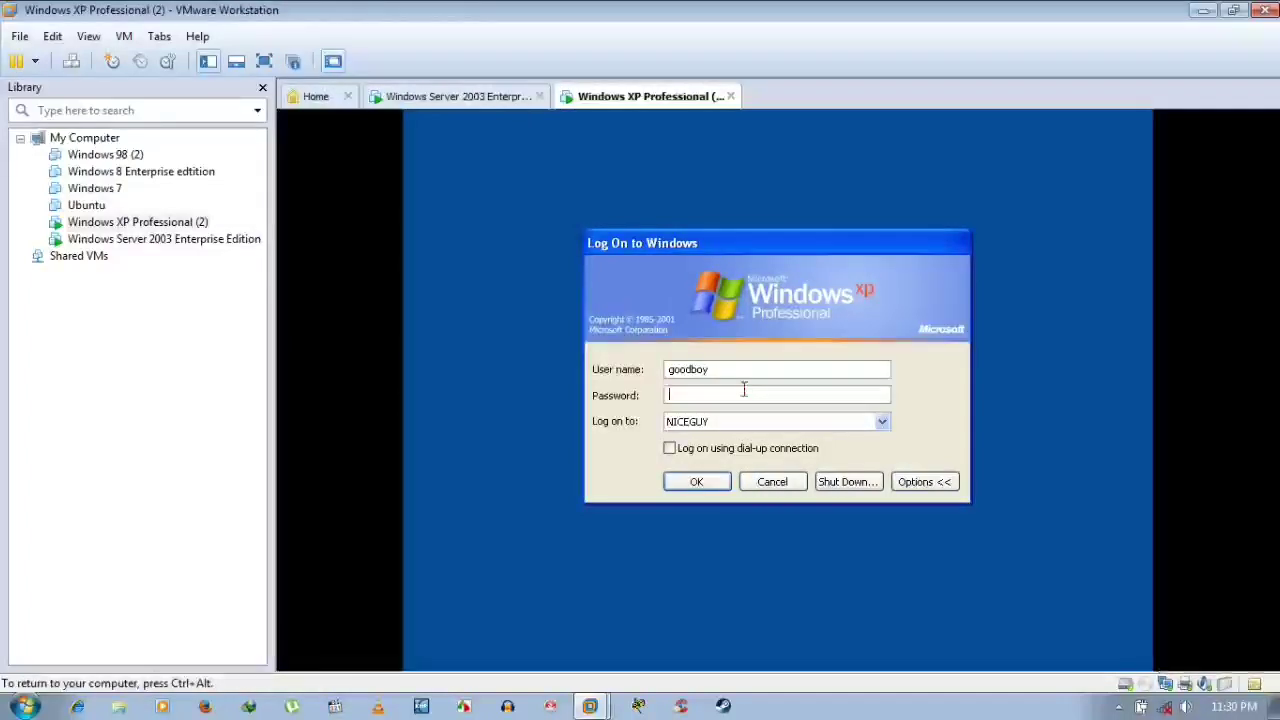
Enter the account password in the XP logon dialog and submit the domain logon
left_click(744, 390)
type("********")
key("Return")
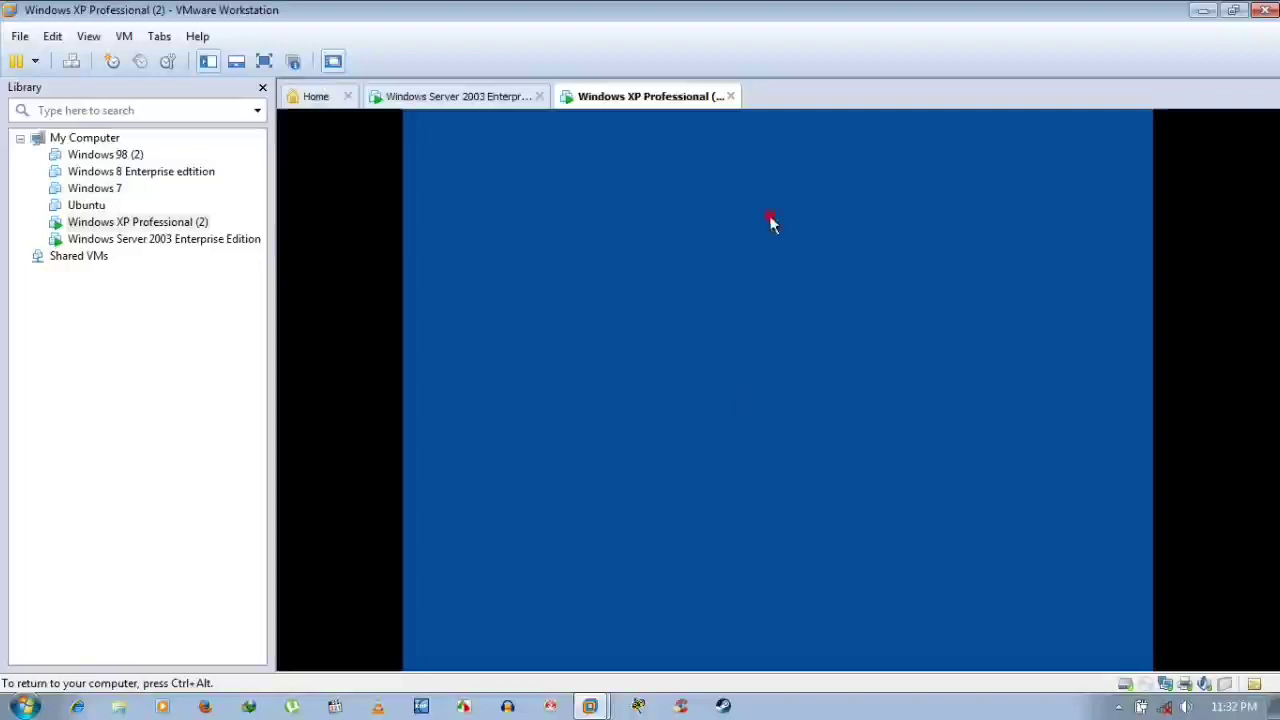
Wait for the XP desktop to load and close the 'Take a tour of Windows XP' balloon
left_click(776, 328)
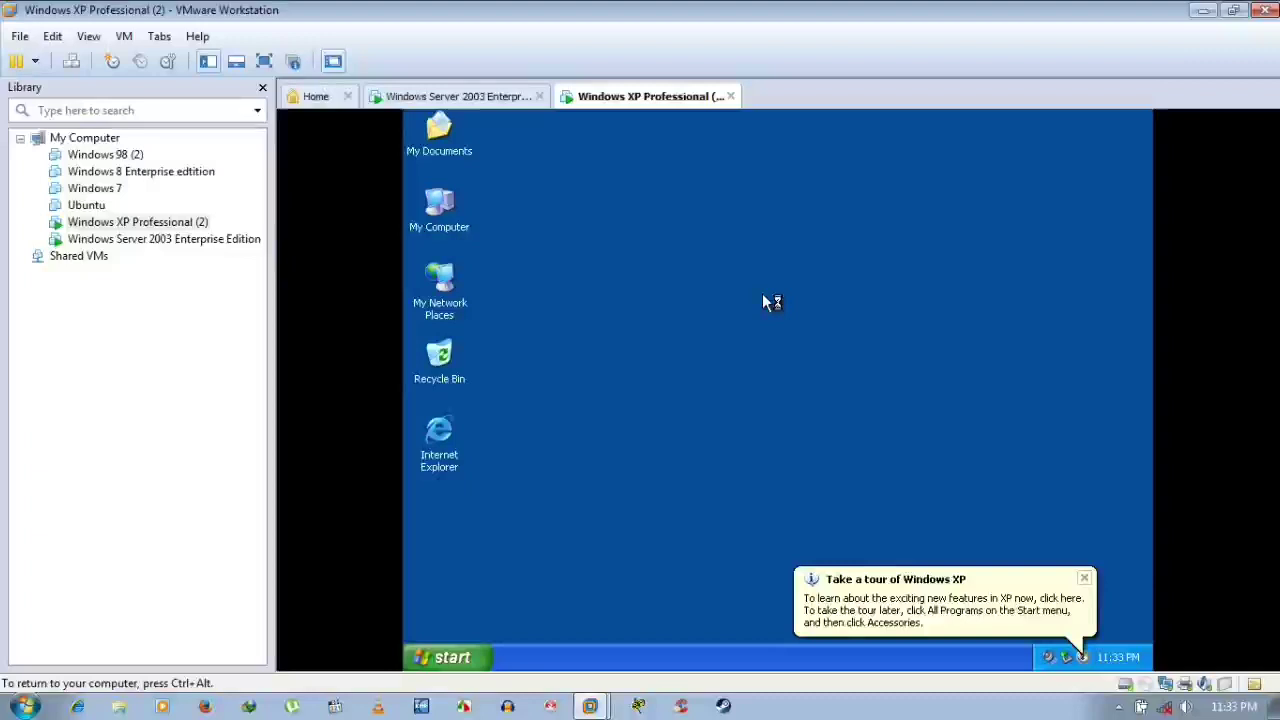
left_click(1091, 581)
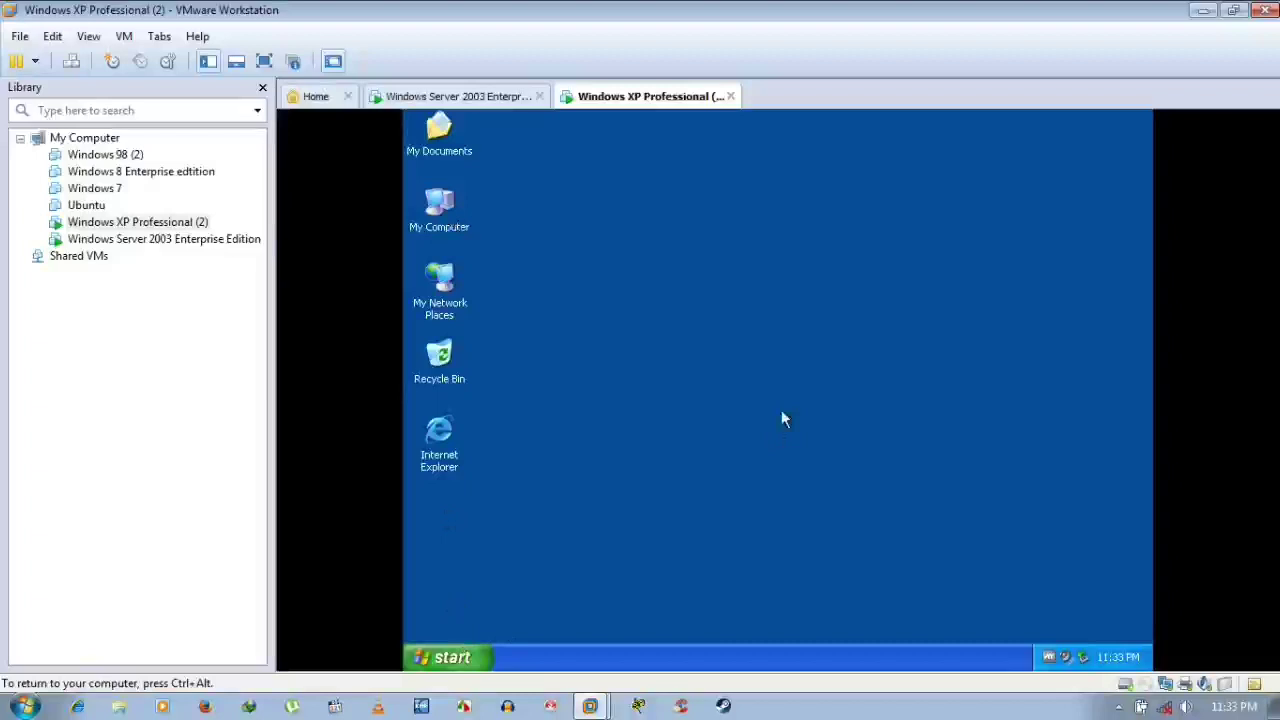
key("super")
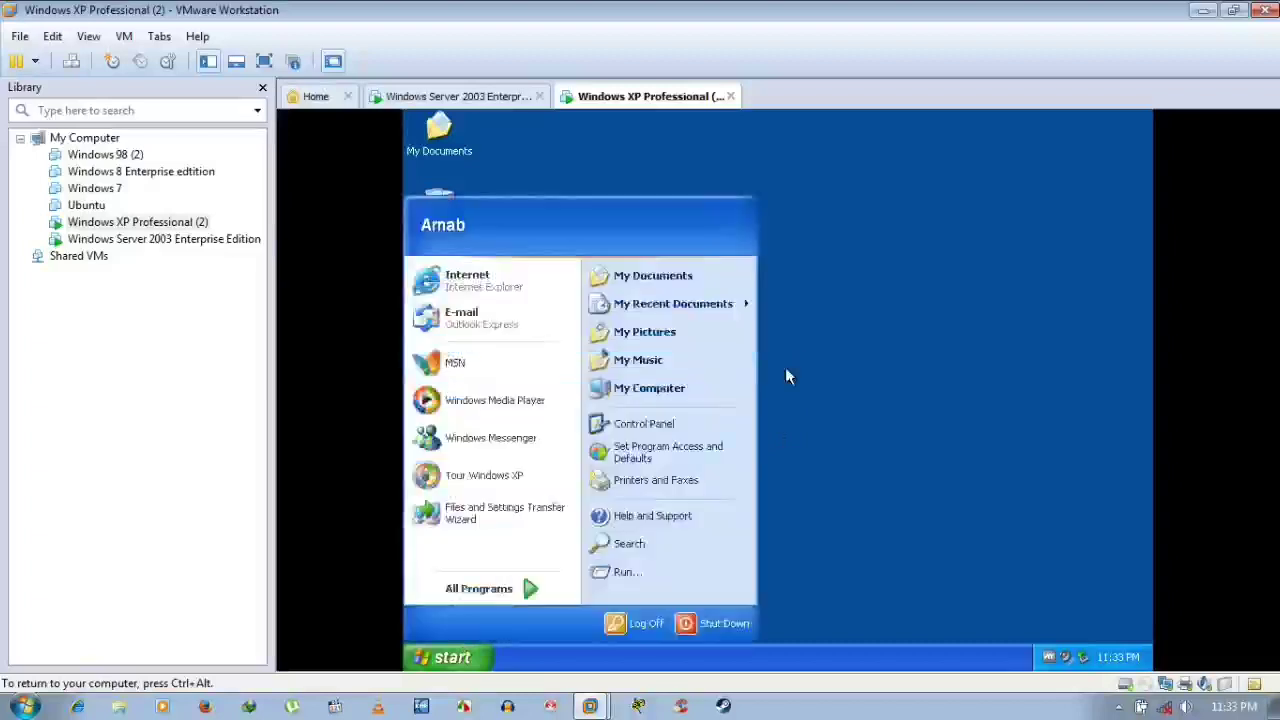
key("super")
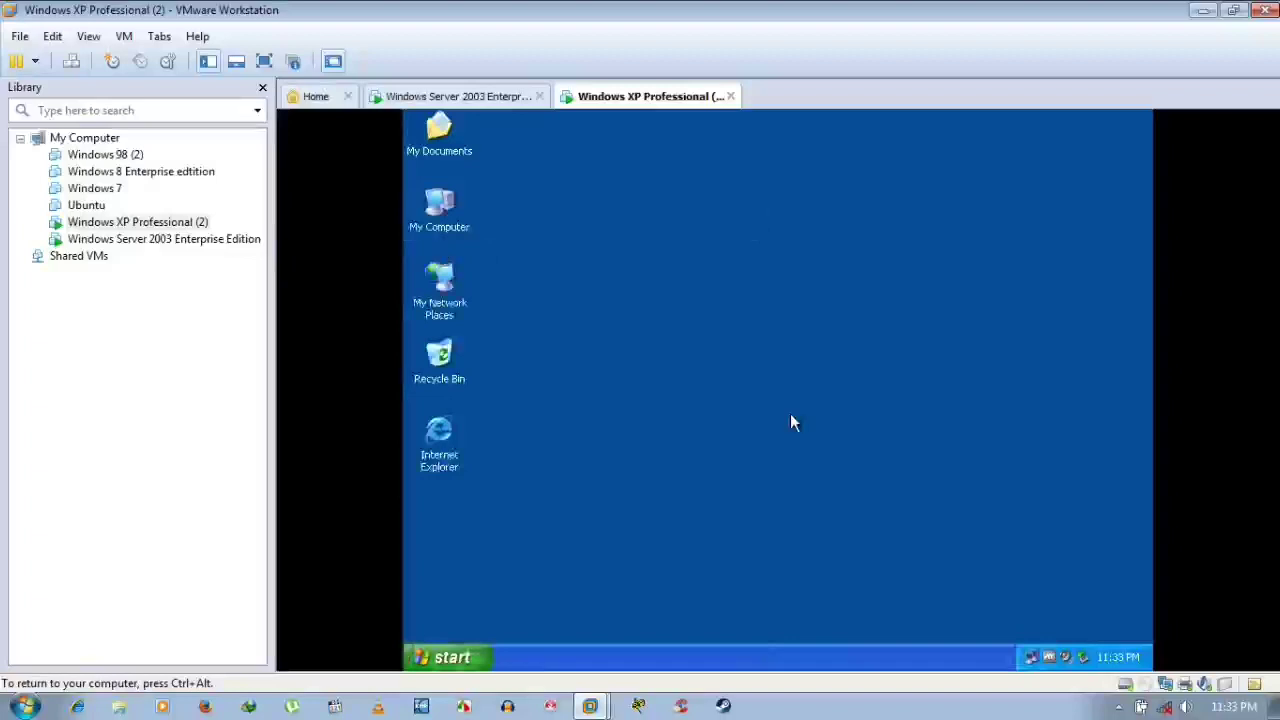
key("super")
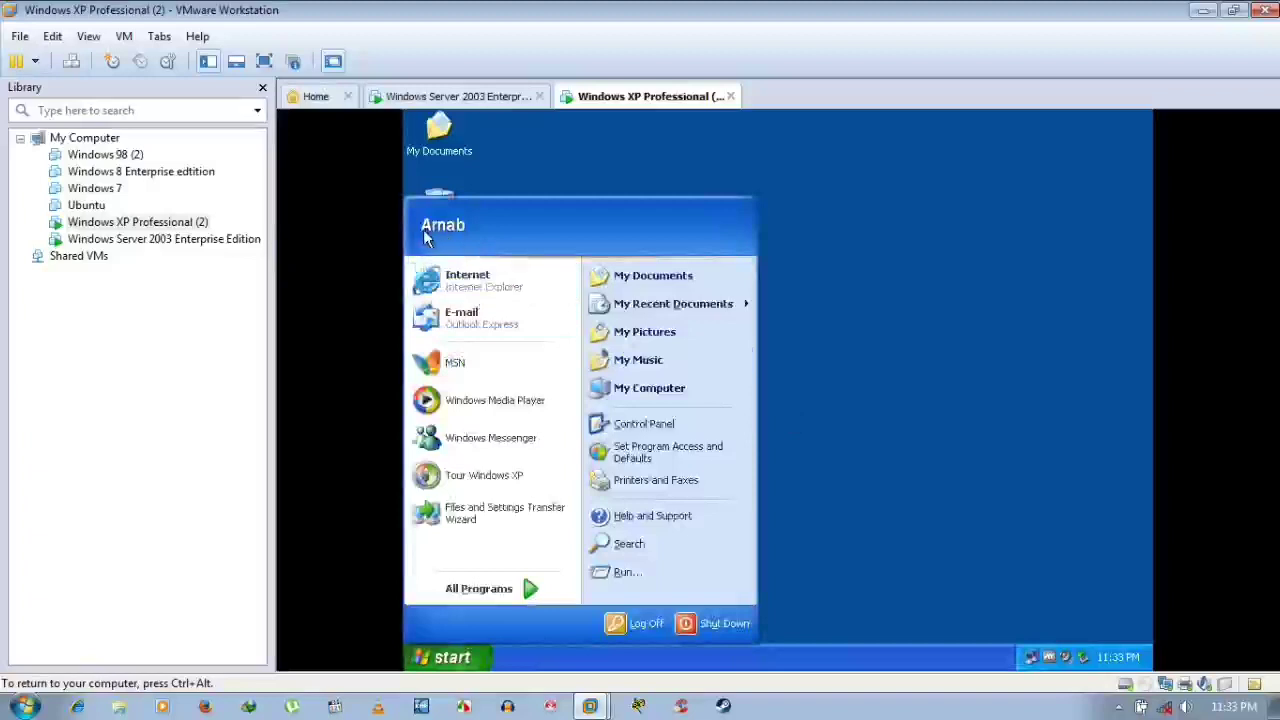
key("ctrl+alt")
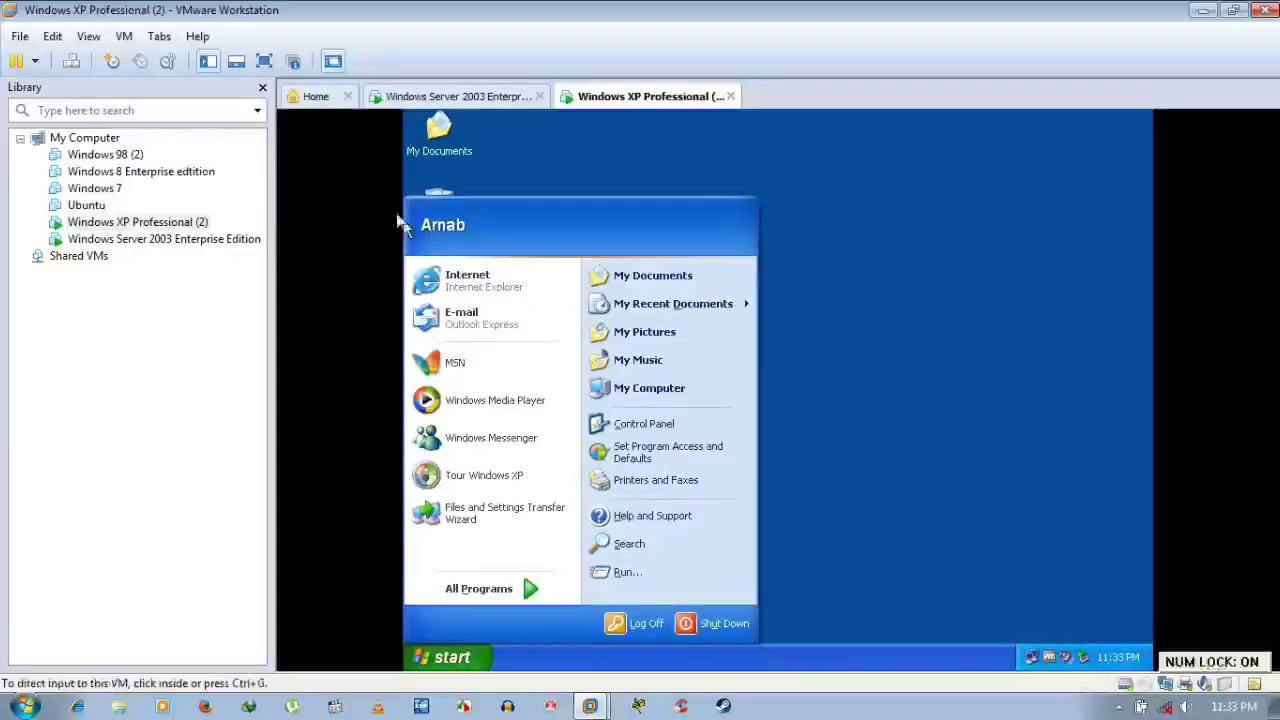
left_click(405, 224)
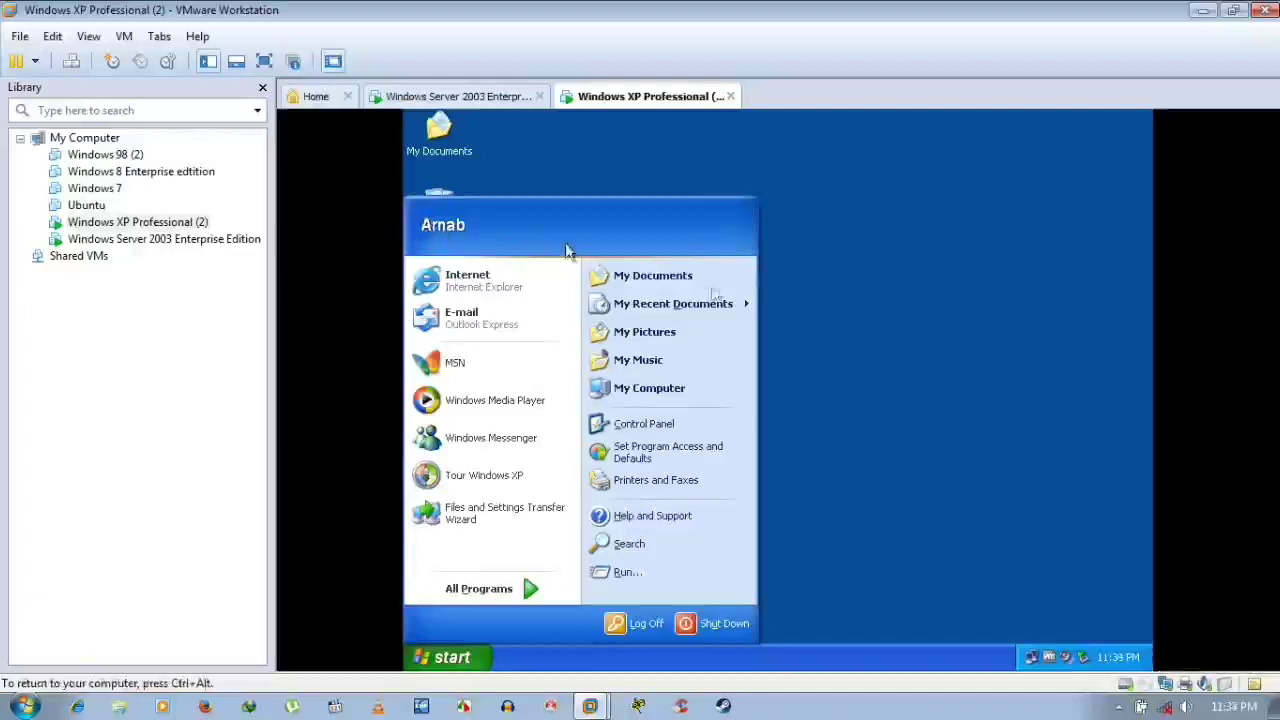
left_click(869, 358)
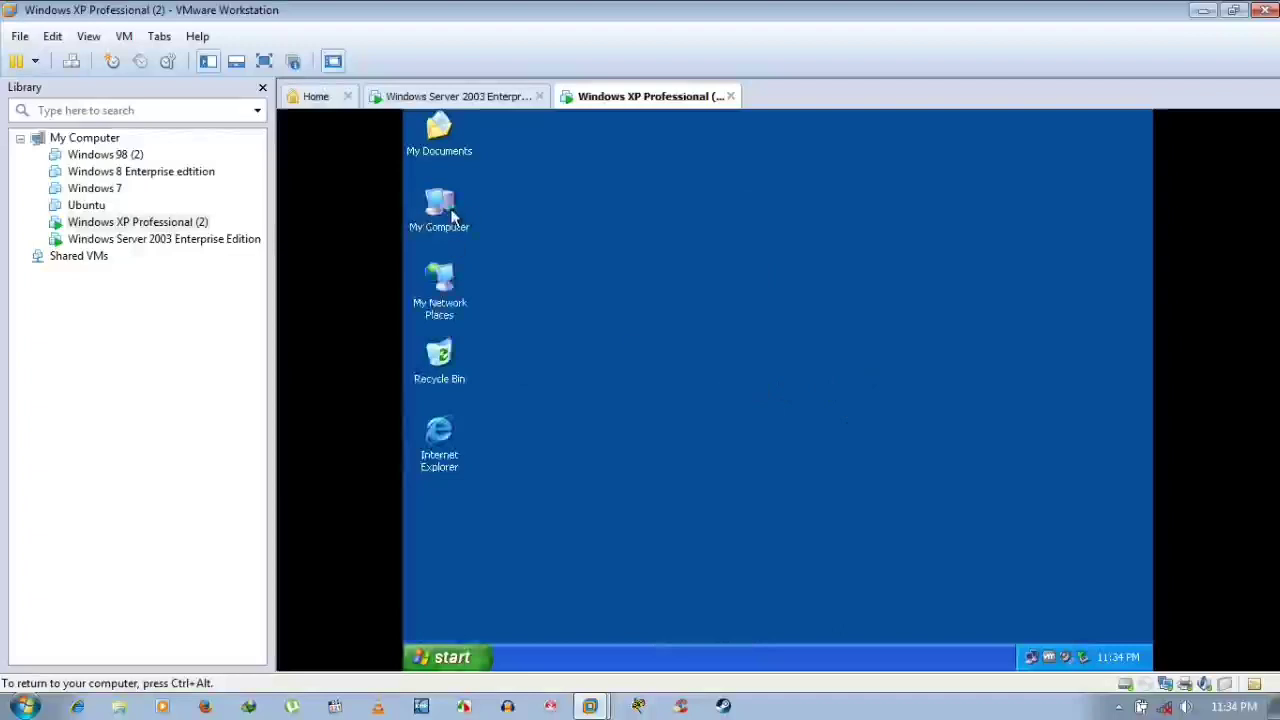
double_click(458, 210)
right_click(459, 213)
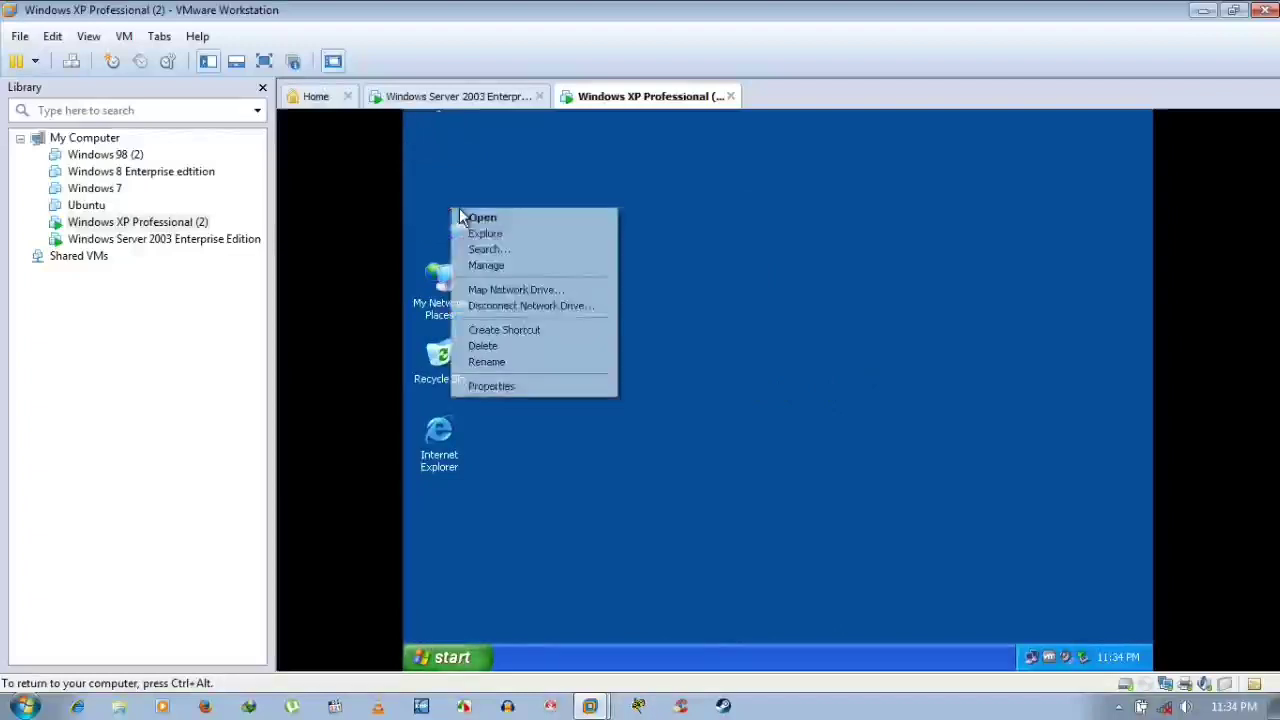
left_click(510, 388)
left_click(630, 331)
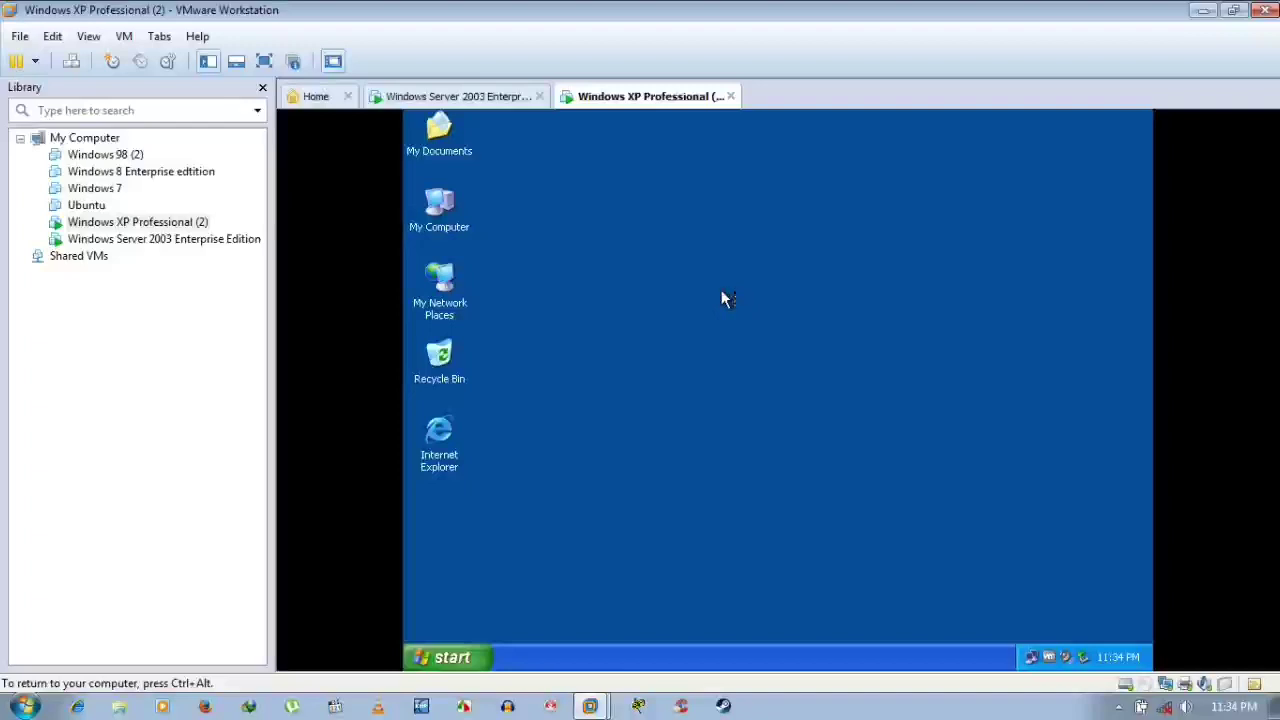
Bring the XP guest back into focus, with System Properties showing Windows XP Professional SP2
key("ctrl+alt")
left_click(497, 96)
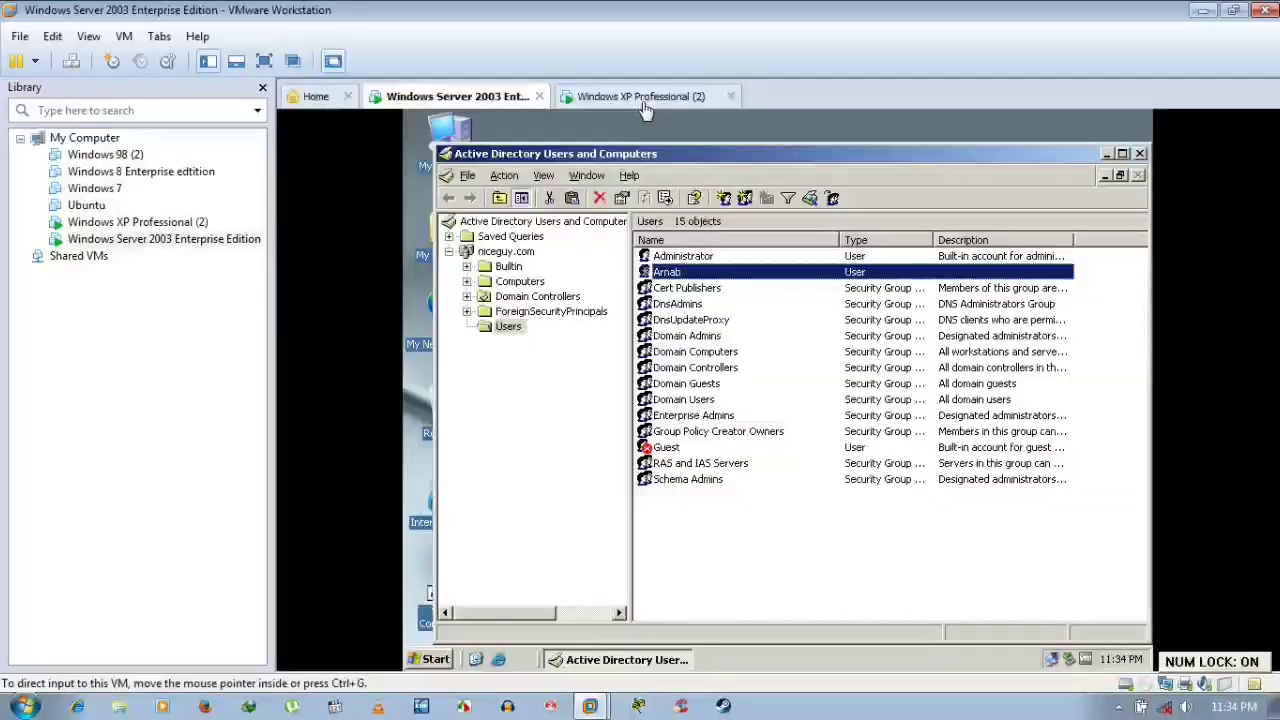
left_click(649, 96)
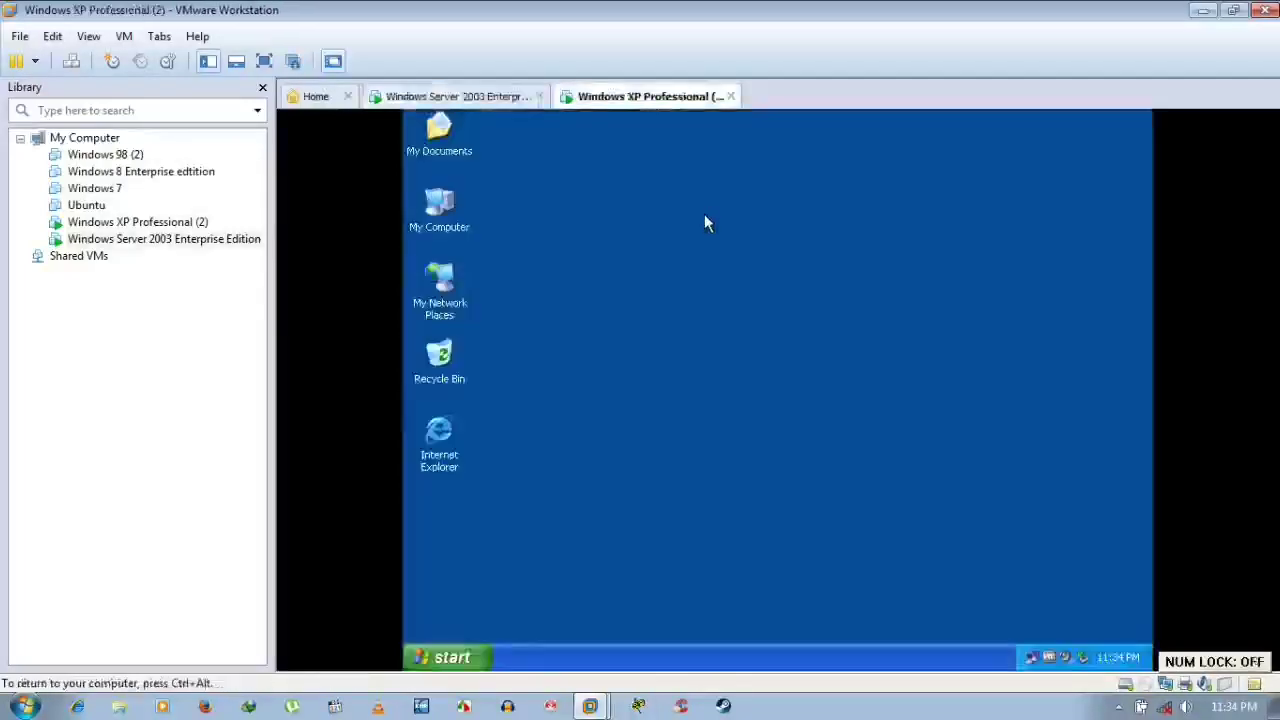
left_click(503, 100)
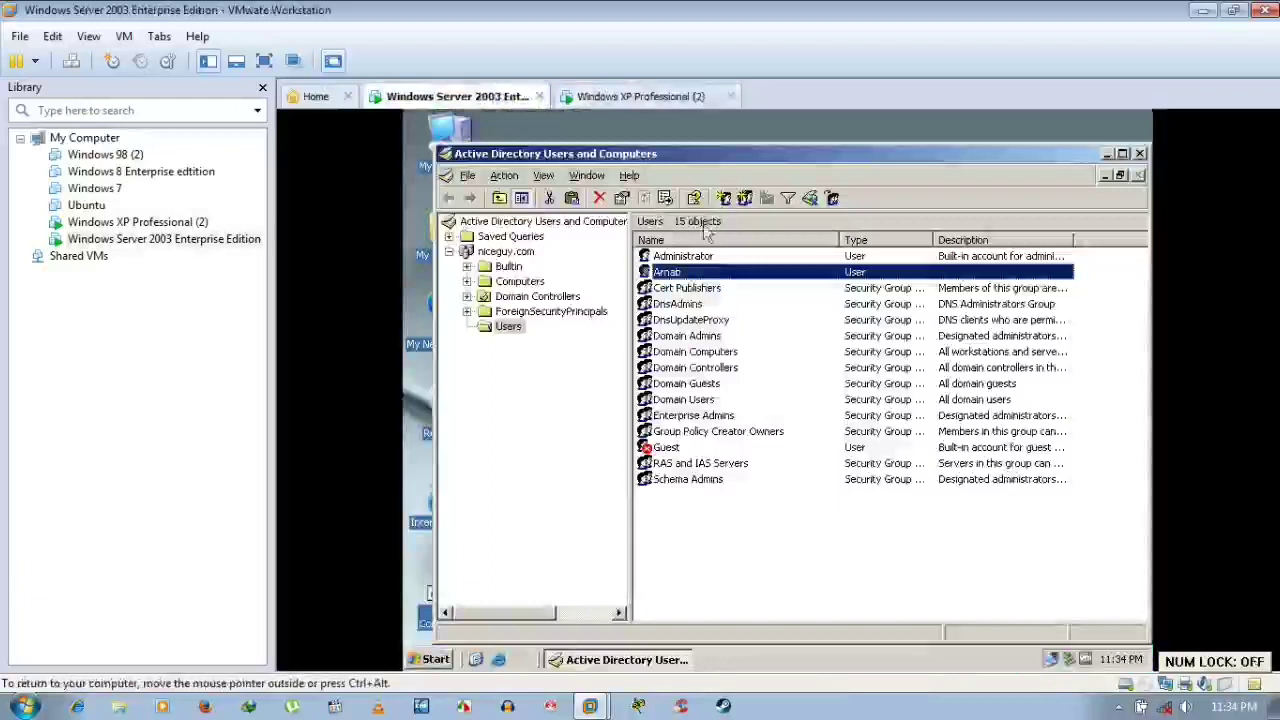
left_click(640, 96)
left_click(669, 178)
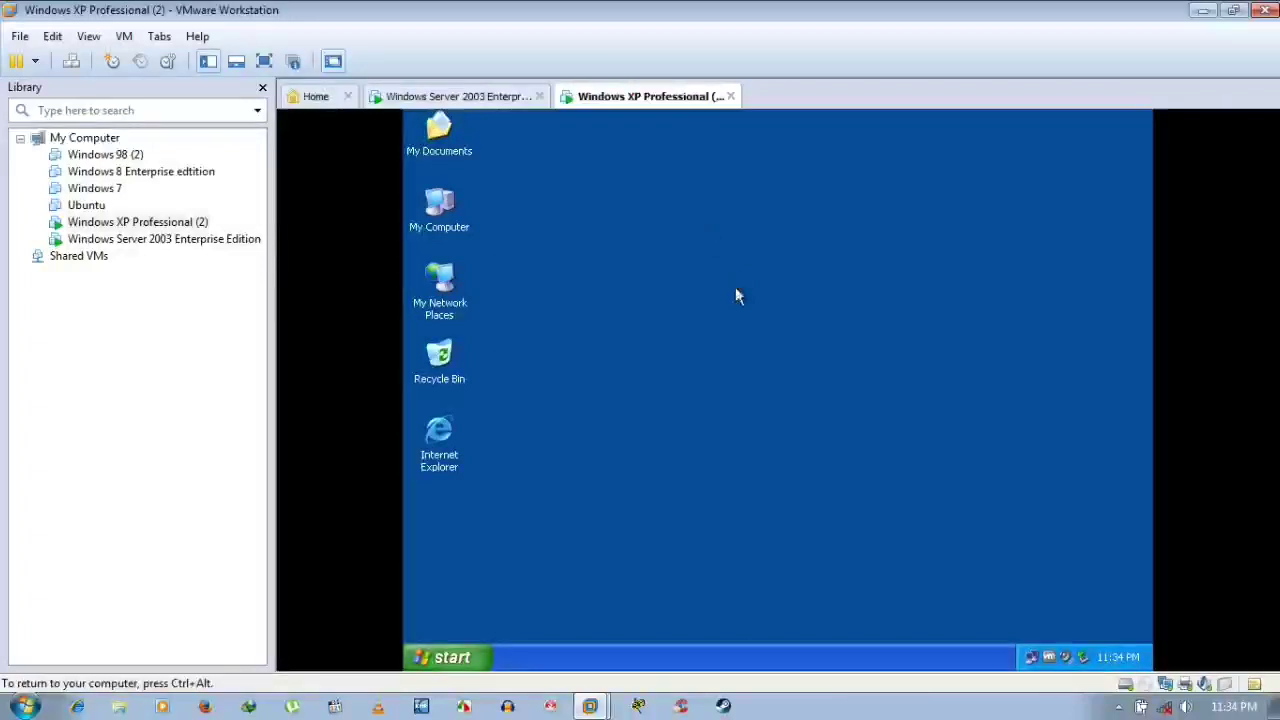
right_click(735, 287)
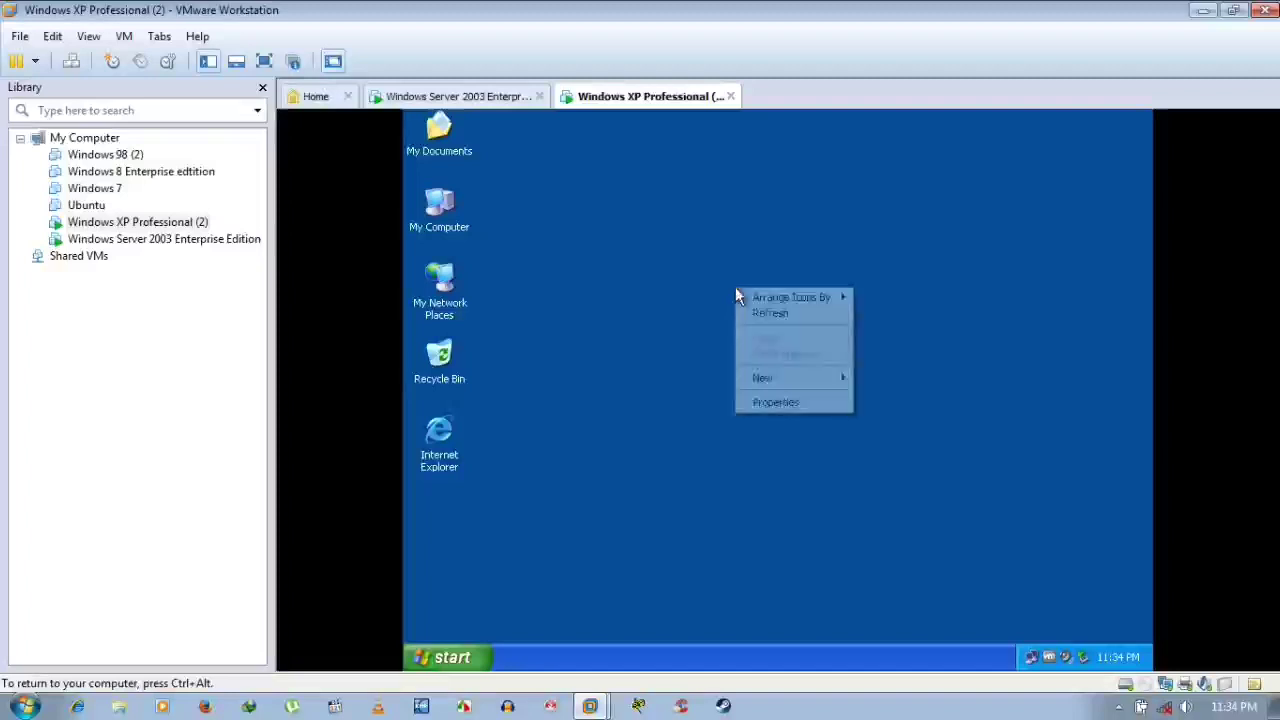
left_click(659, 232)
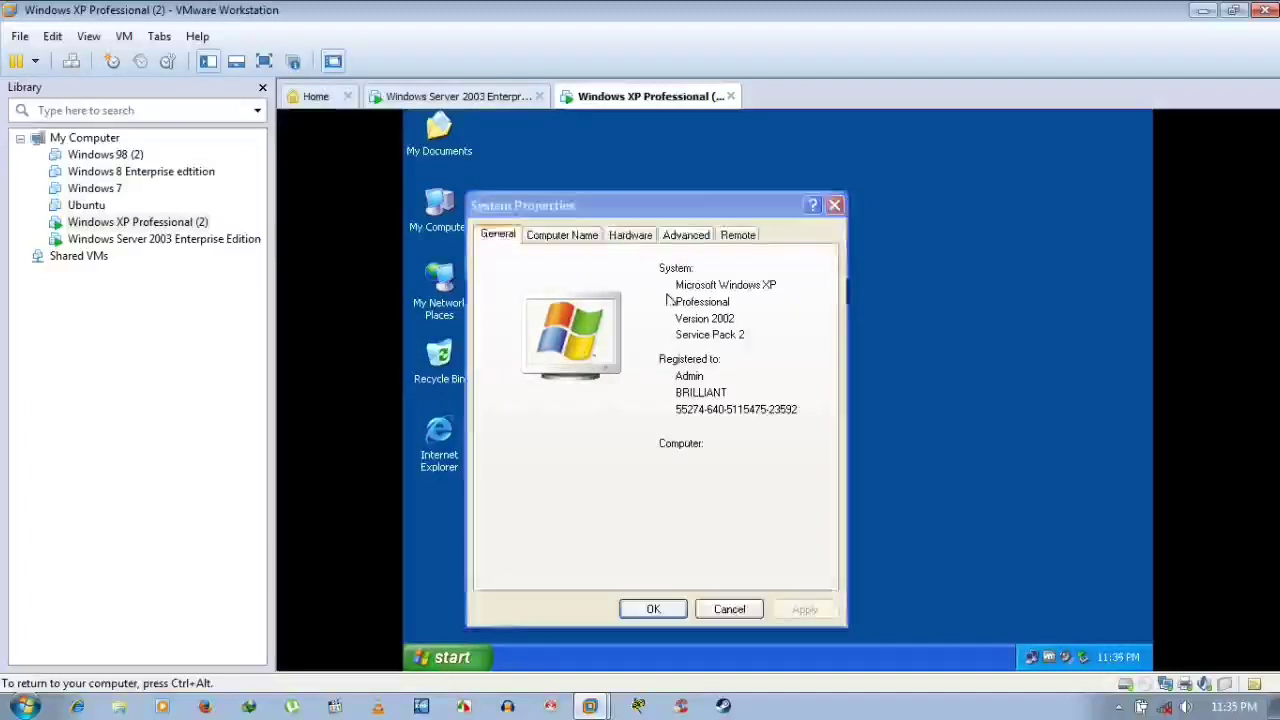
Review the Computer Name, Hardware, Advanced and Remote tabs, then close System Properties
left_click(573, 240)
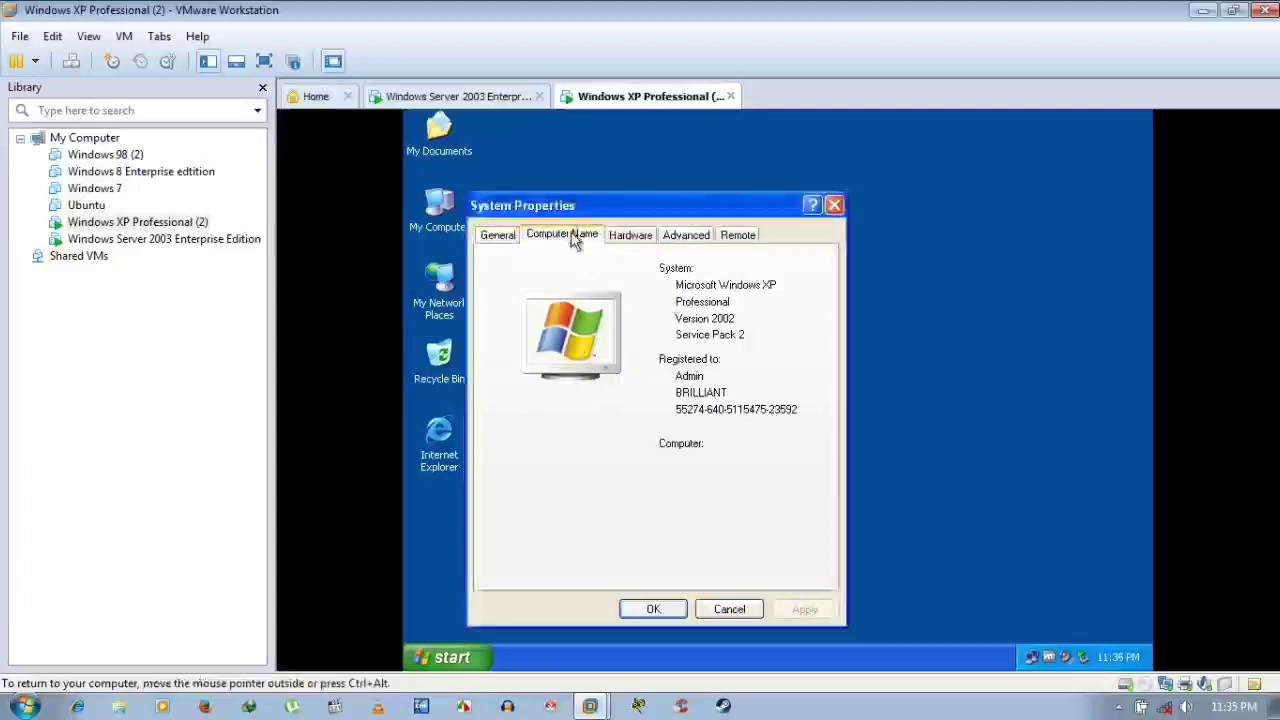
left_click(635, 237)
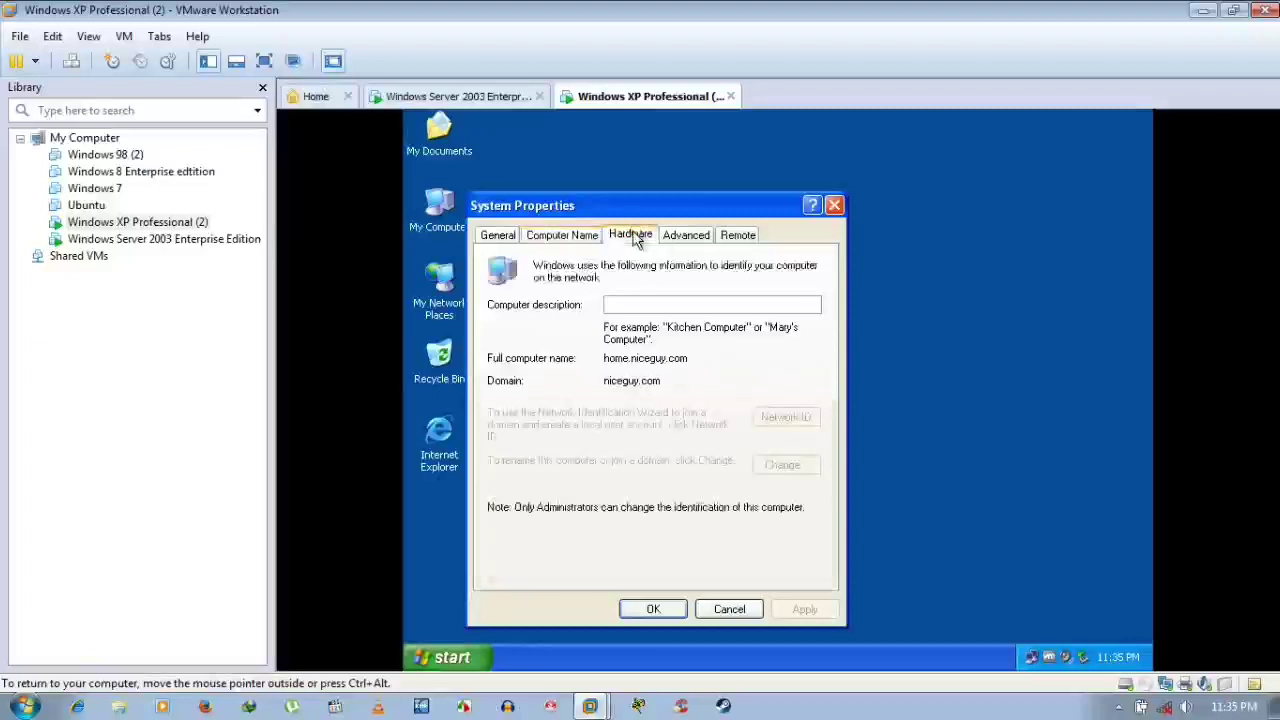
left_click(688, 237)
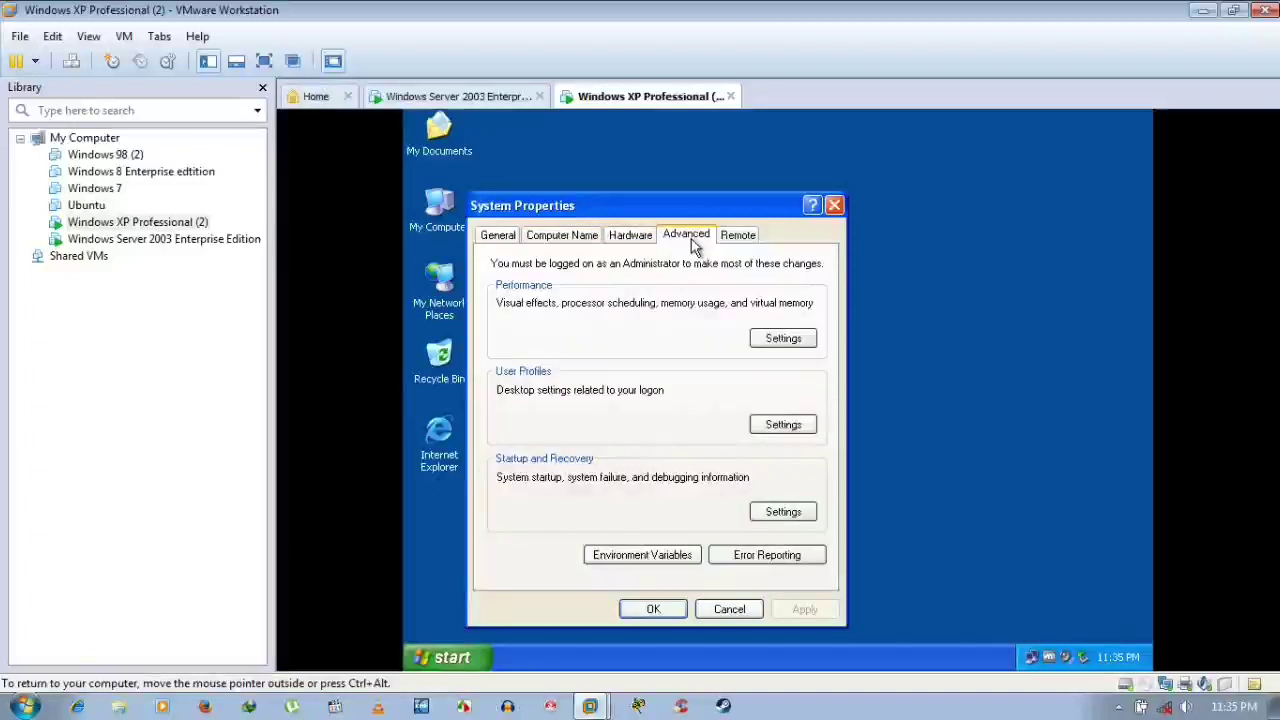
left_click(742, 237)
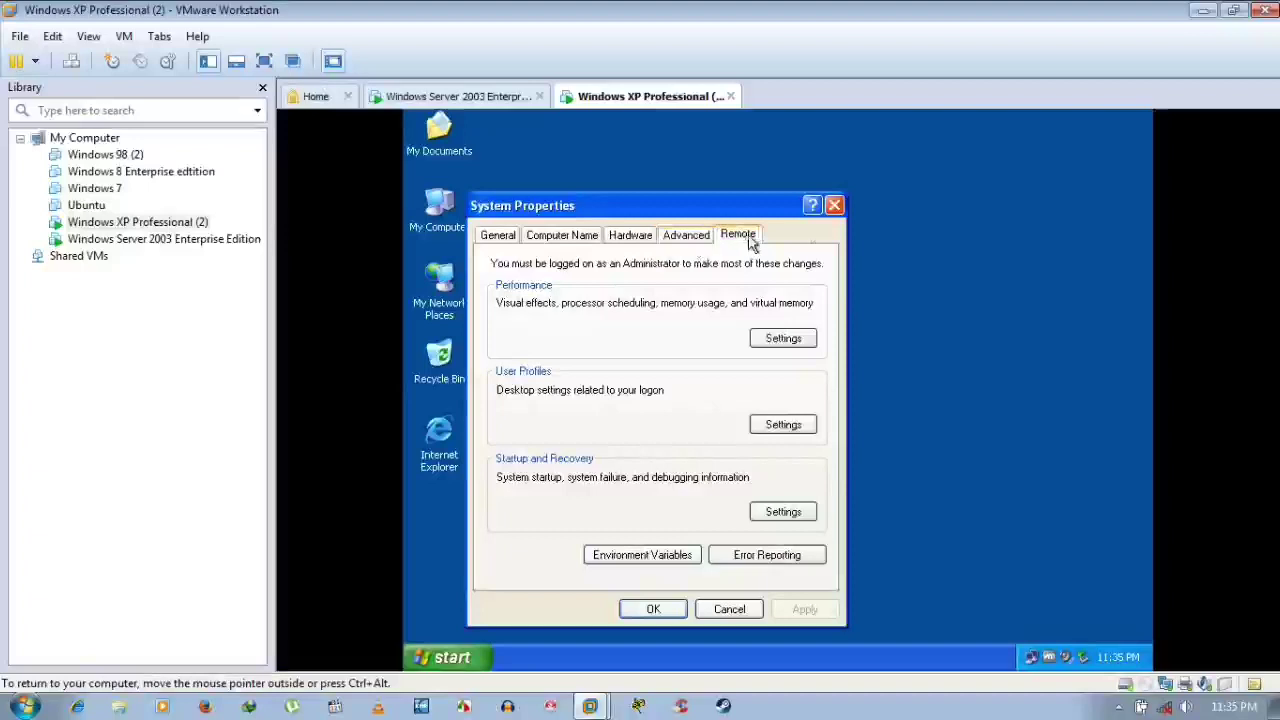
left_click(838, 205)
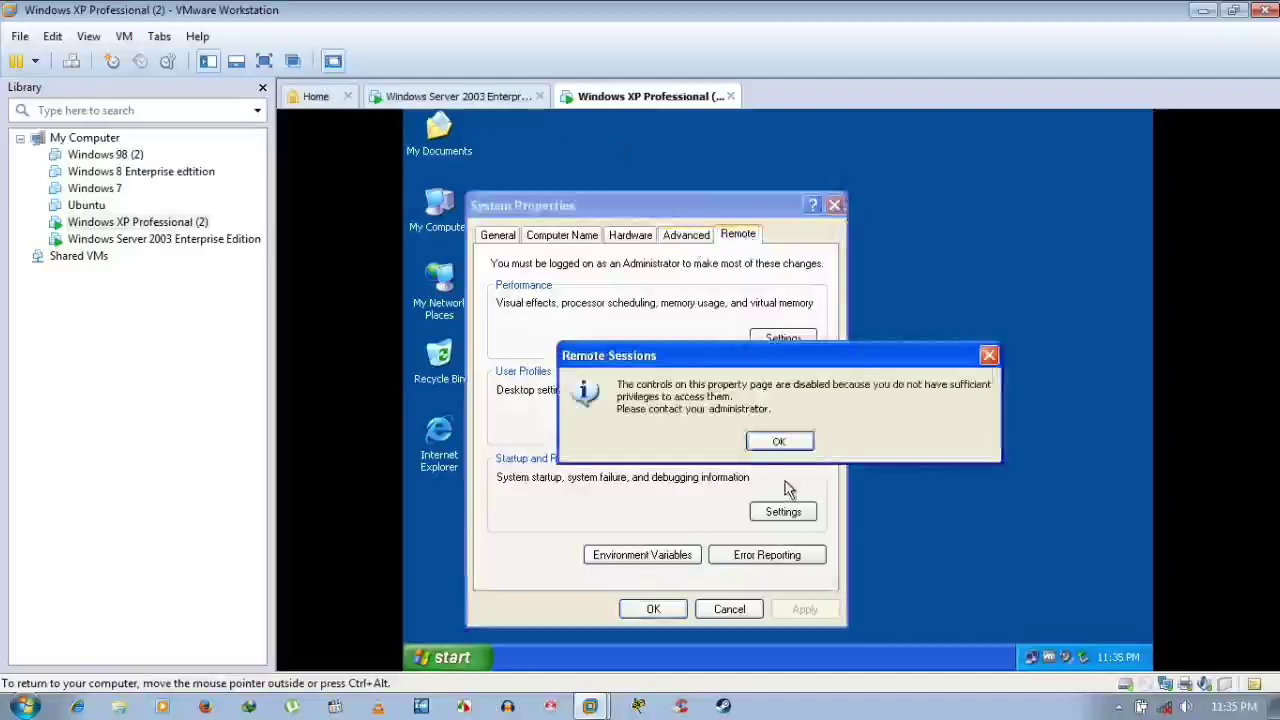
left_click(779, 441)
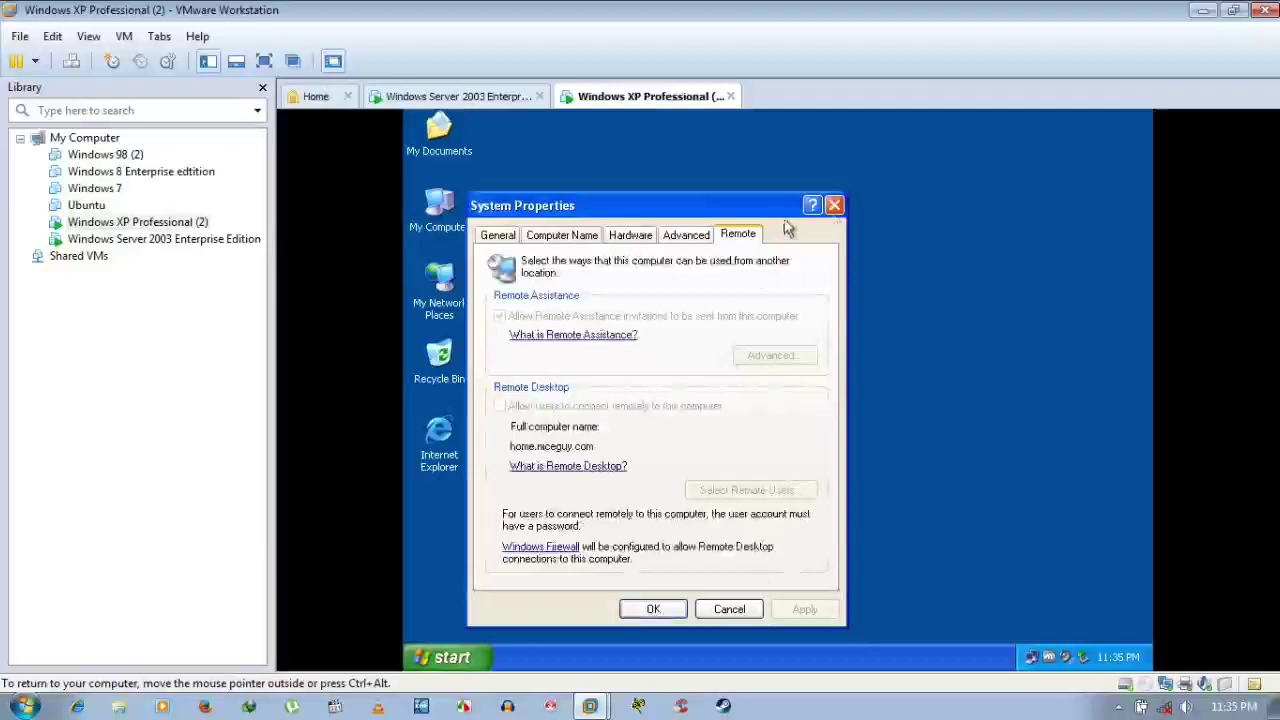
left_click(834, 207)
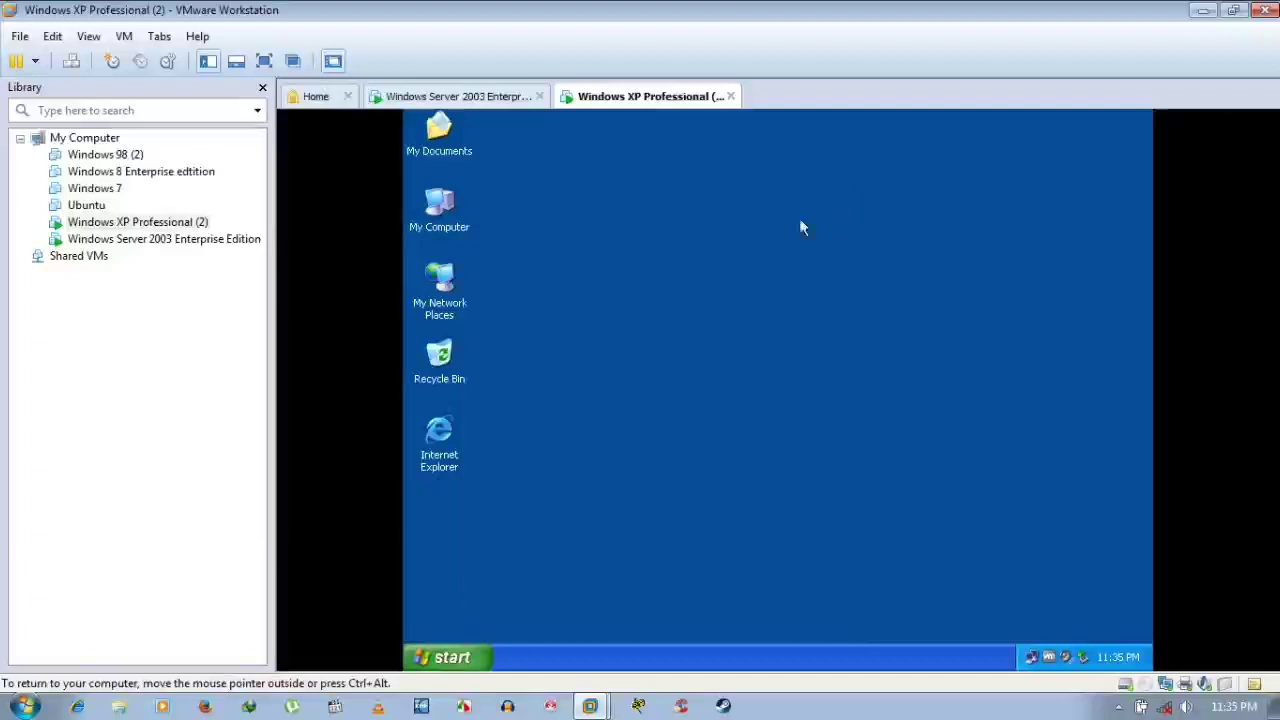
Try resetting the domain user's password in Active Directory and dismiss the resulting error
left_click(515, 97)
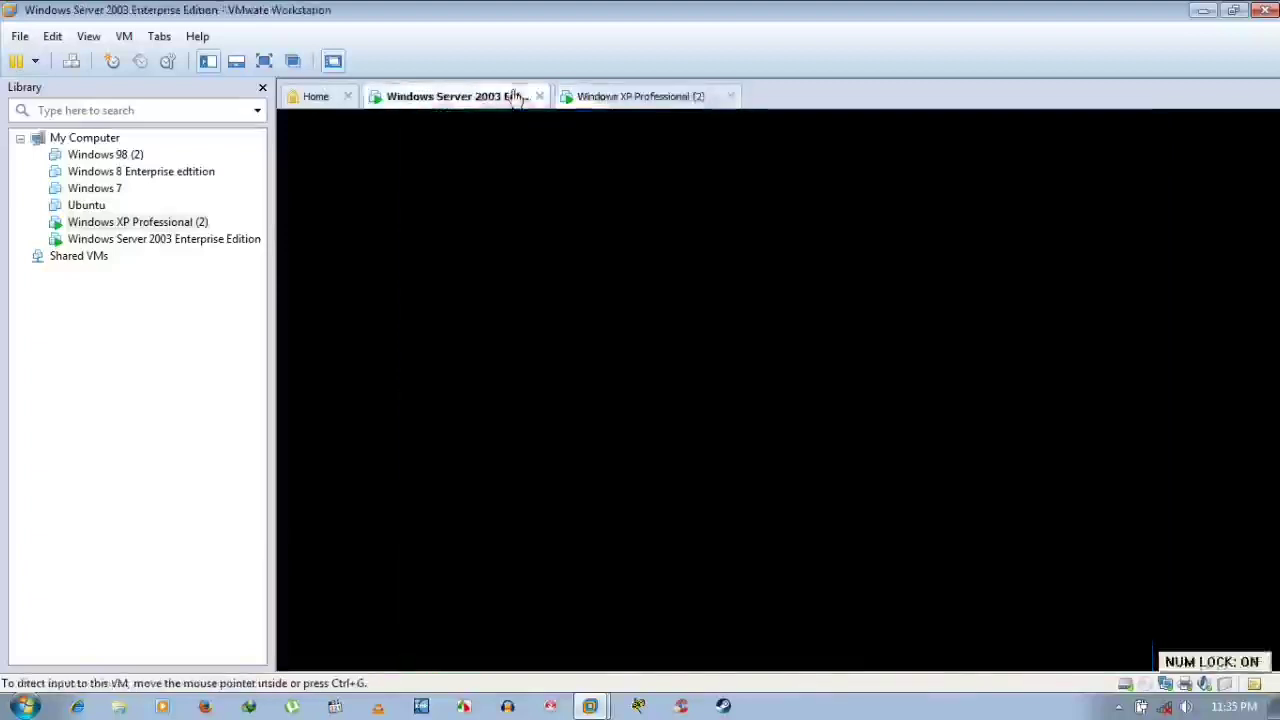
right_click(664, 273)
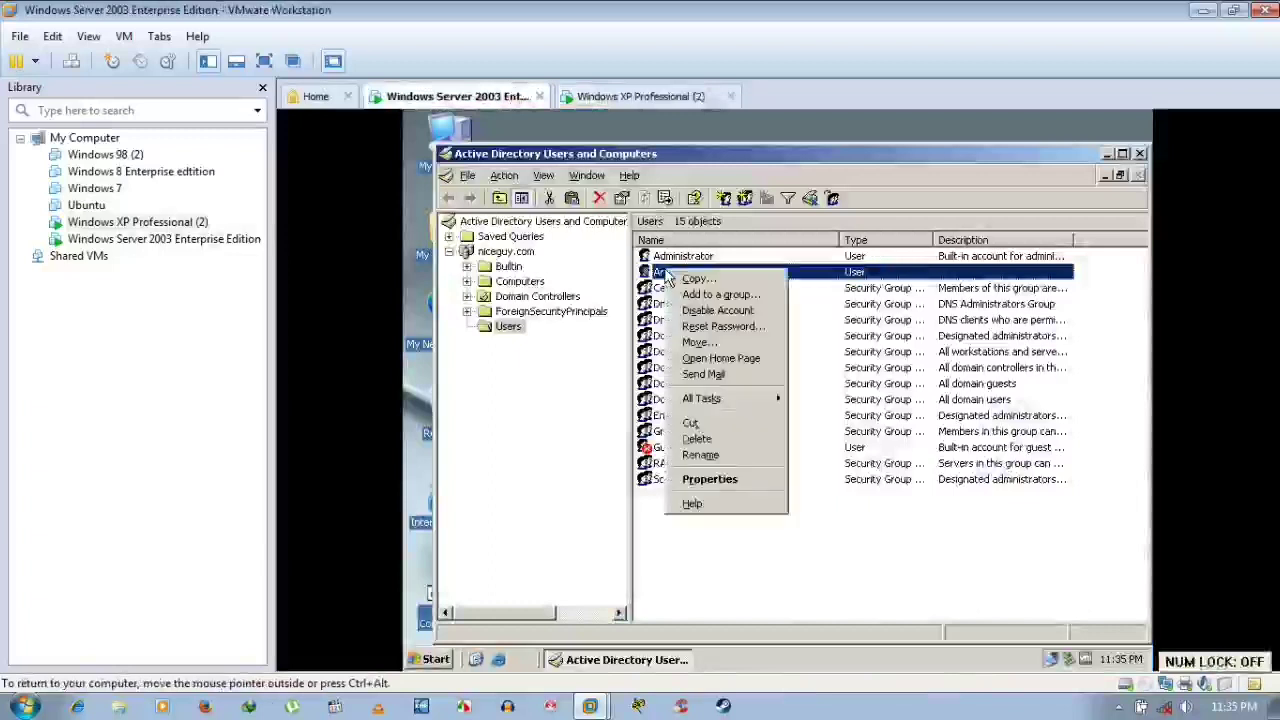
left_click(710, 330)
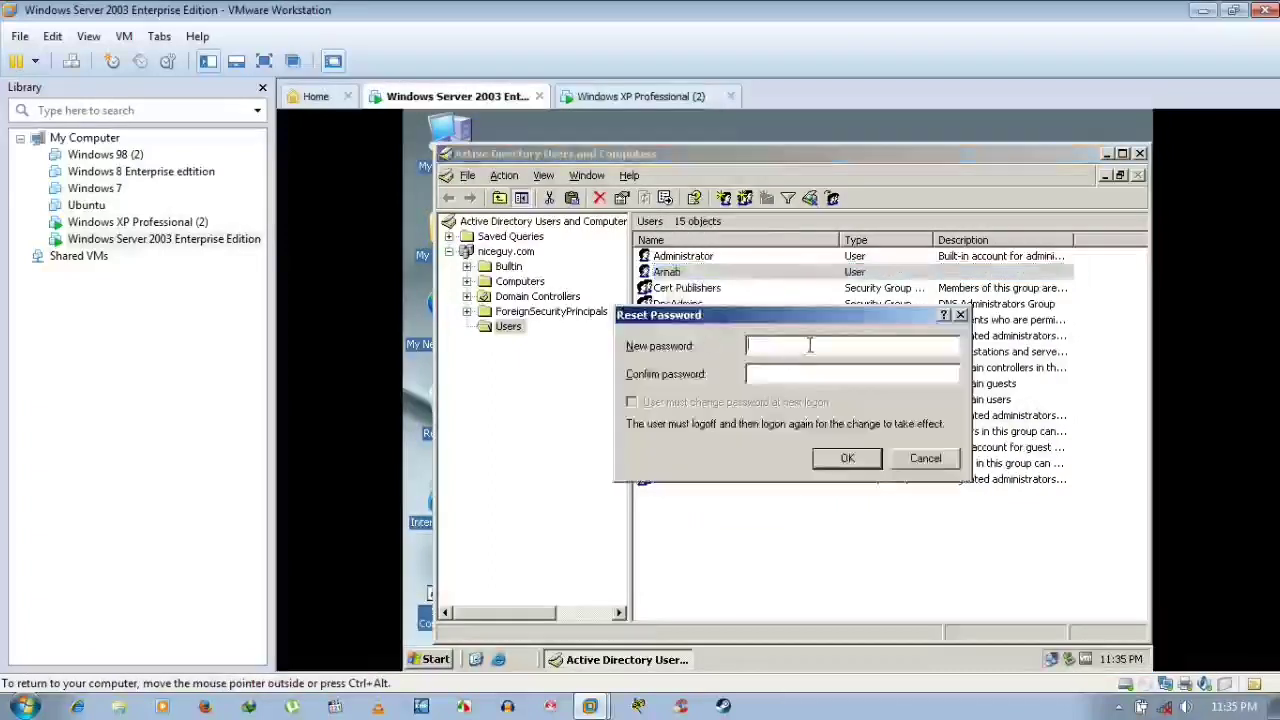
type("1234567890")
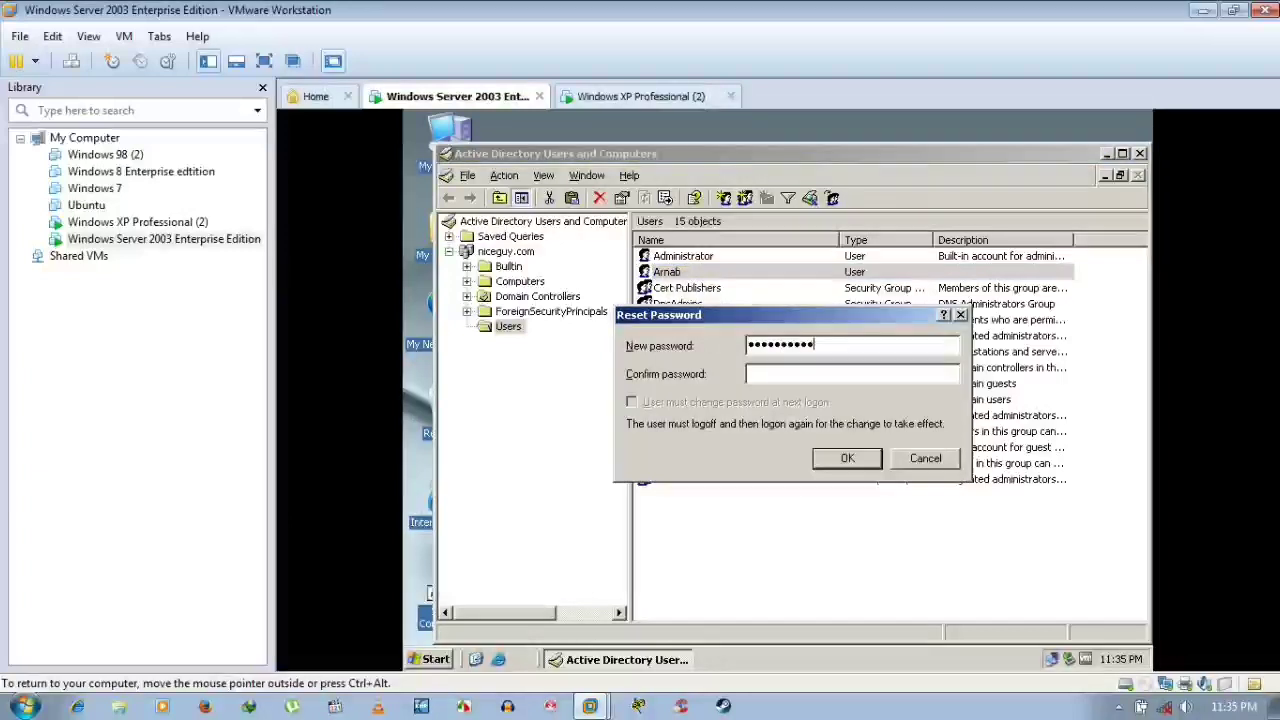
key("Tab")
type("1234567890")
left_click(849, 462)
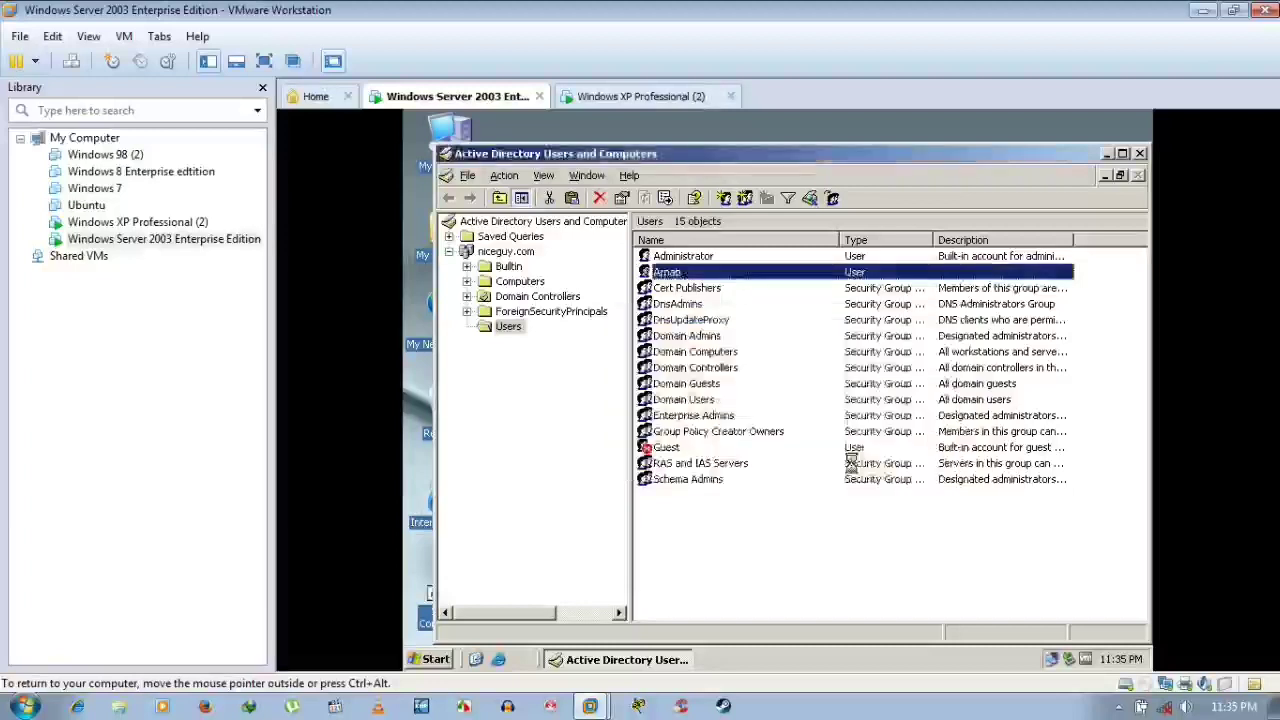
left_click(797, 440)
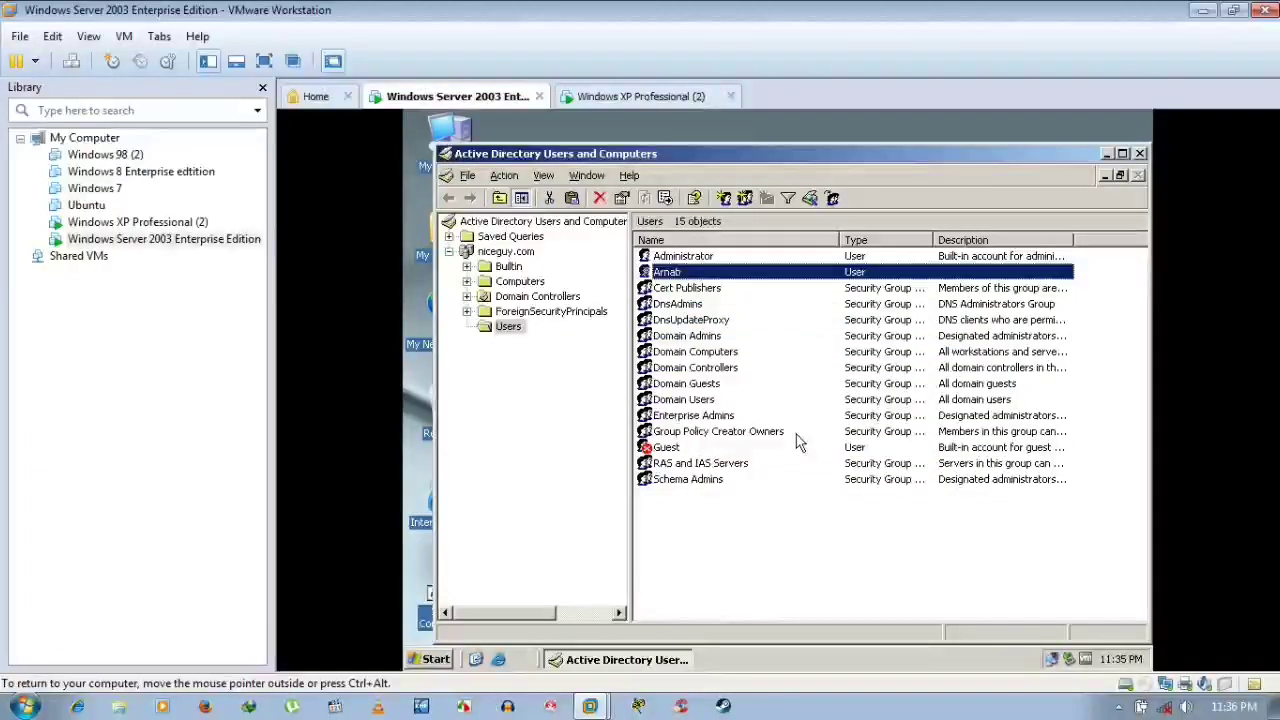
Reset the user's password again with a new value and acknowledge the password-changed notice
right_click(682, 275)
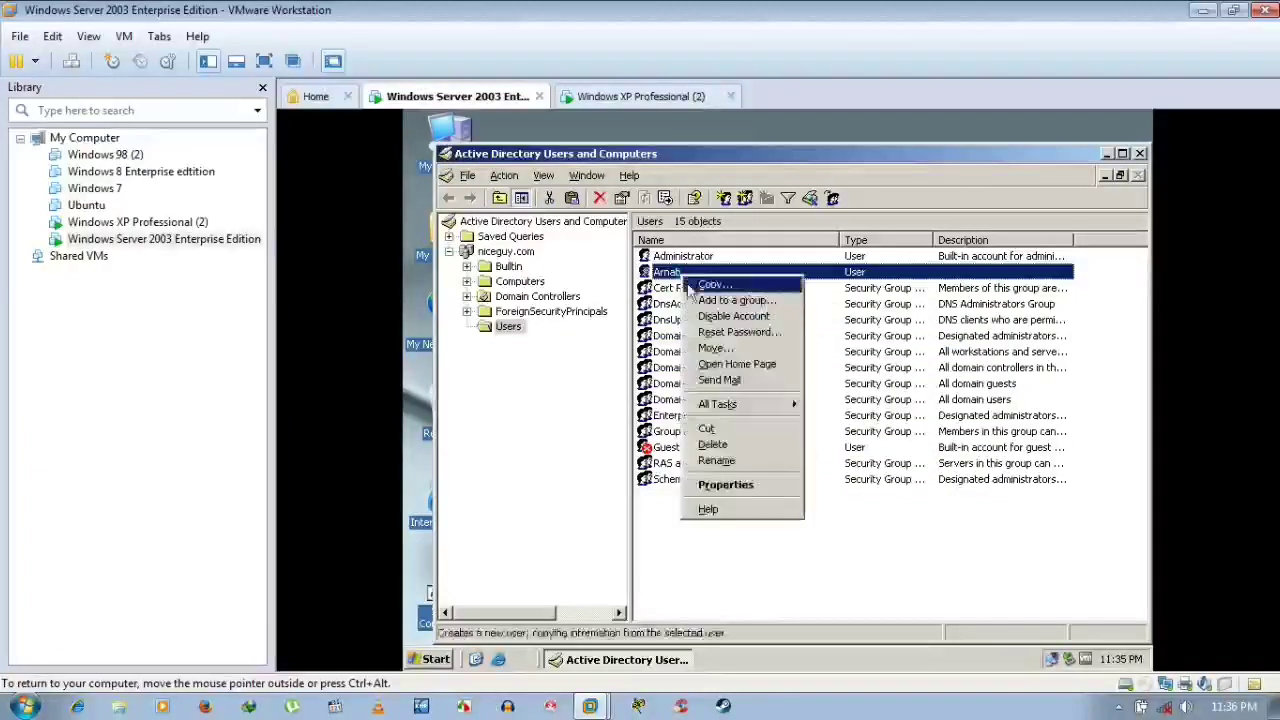
left_click(724, 333)
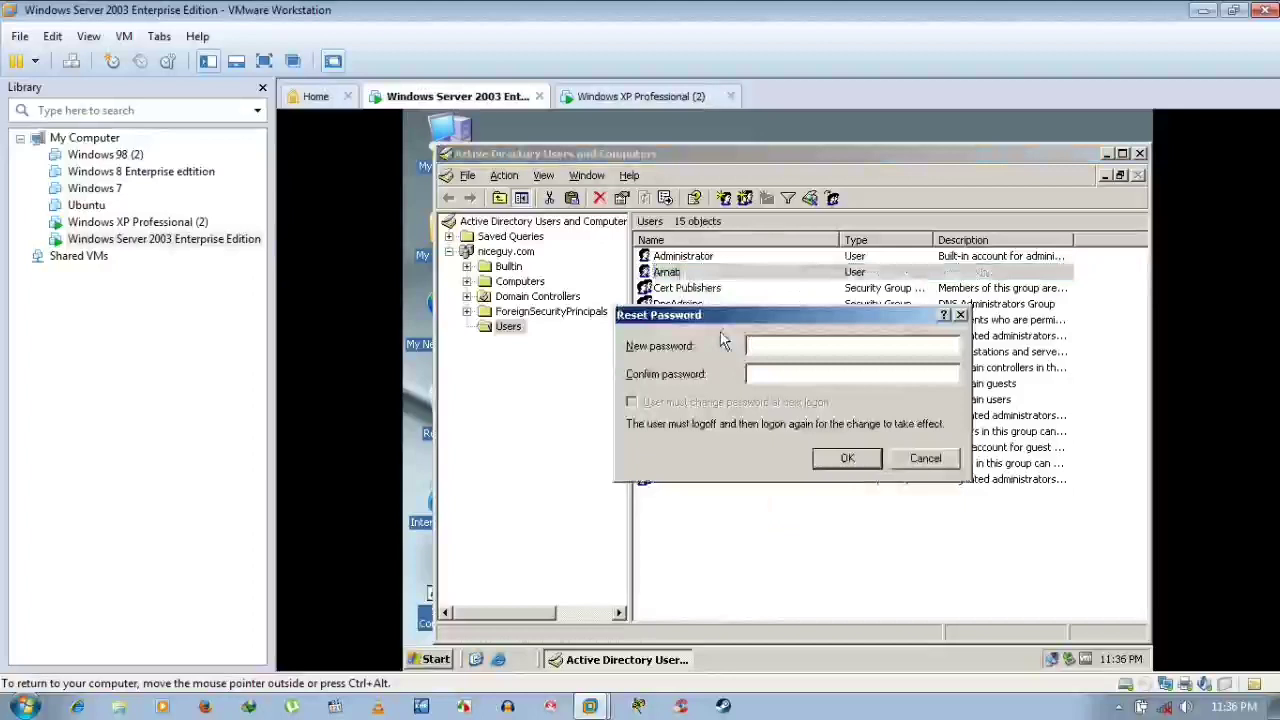
type("********")
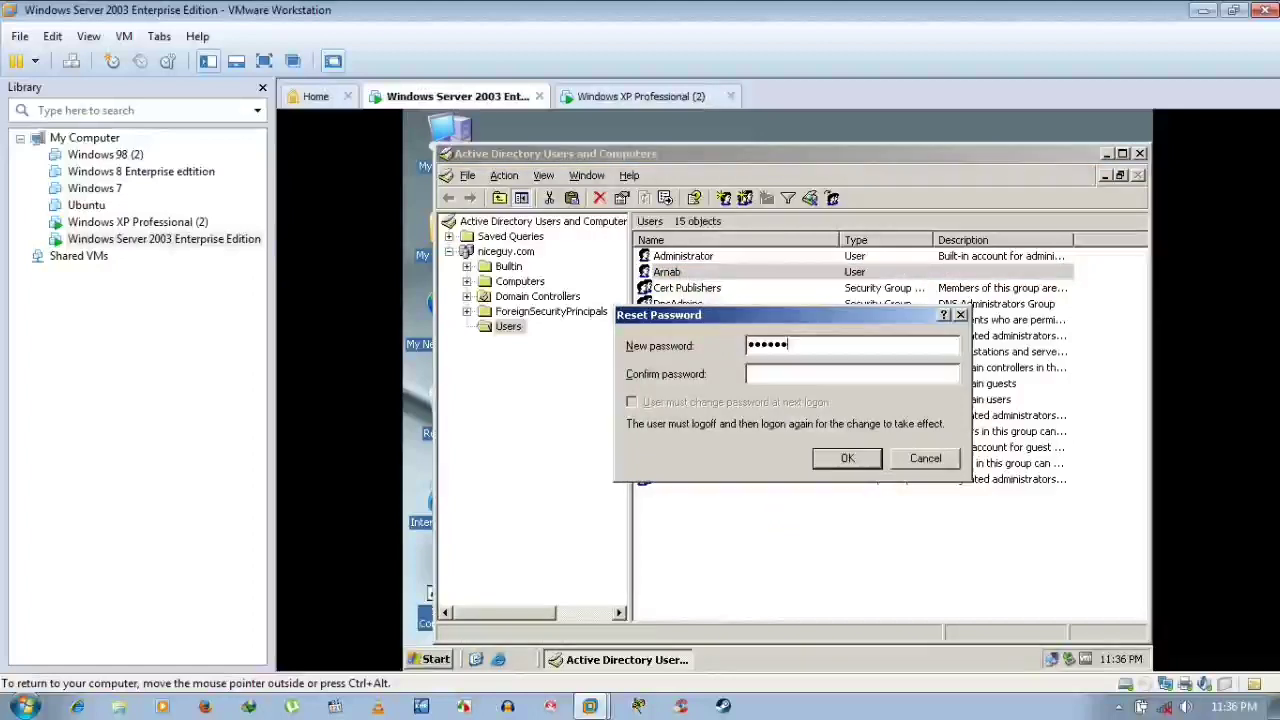
type("********")
left_click(839, 462)
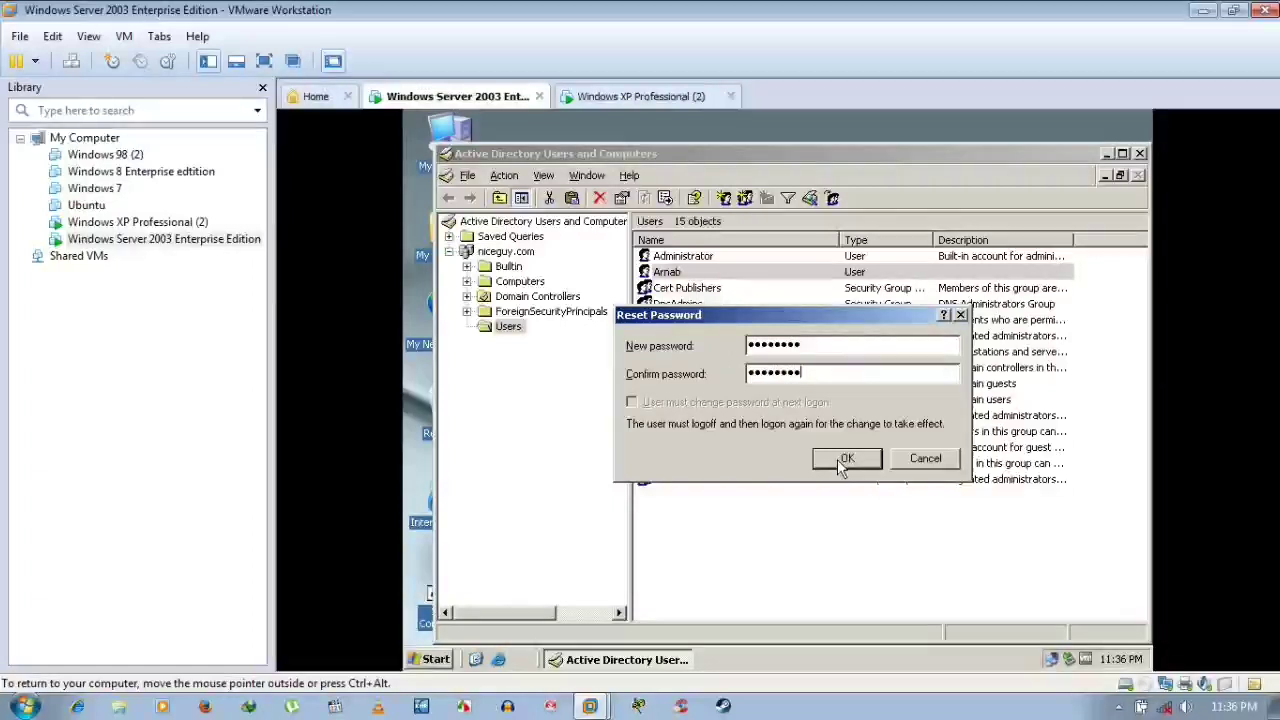
left_click(839, 464)
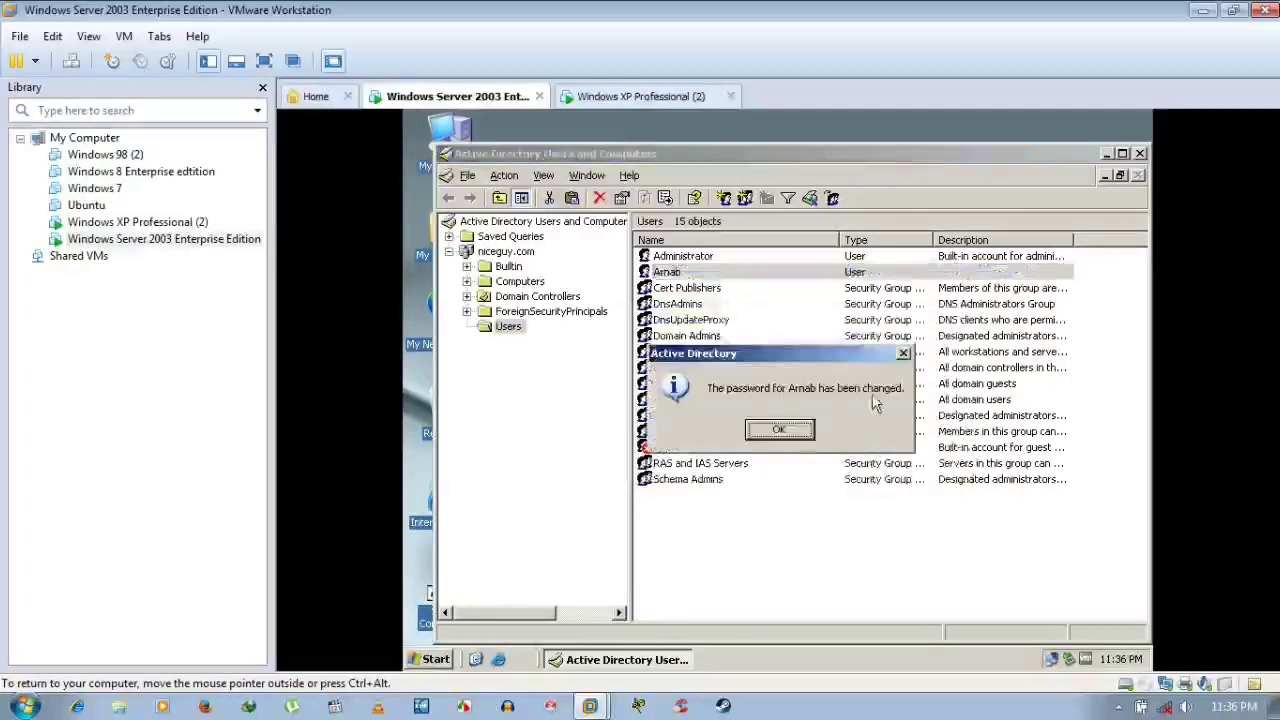
left_click(779, 432)
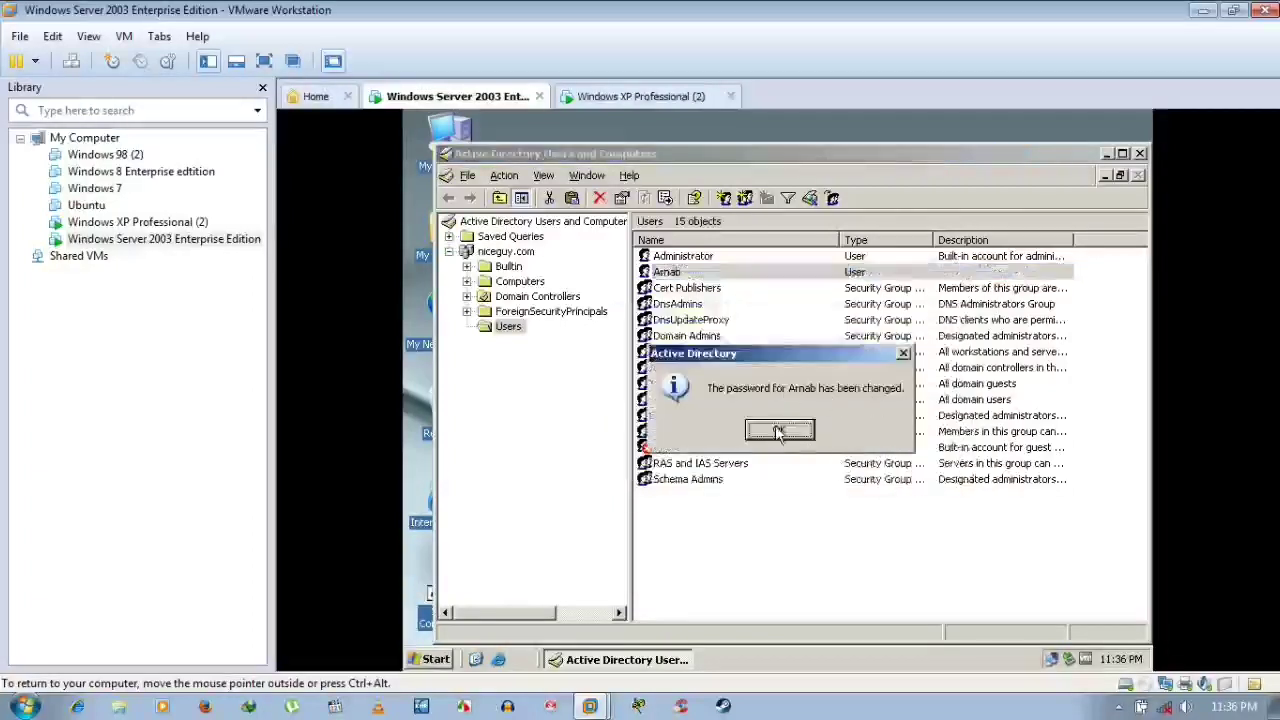
left_click(645, 100)
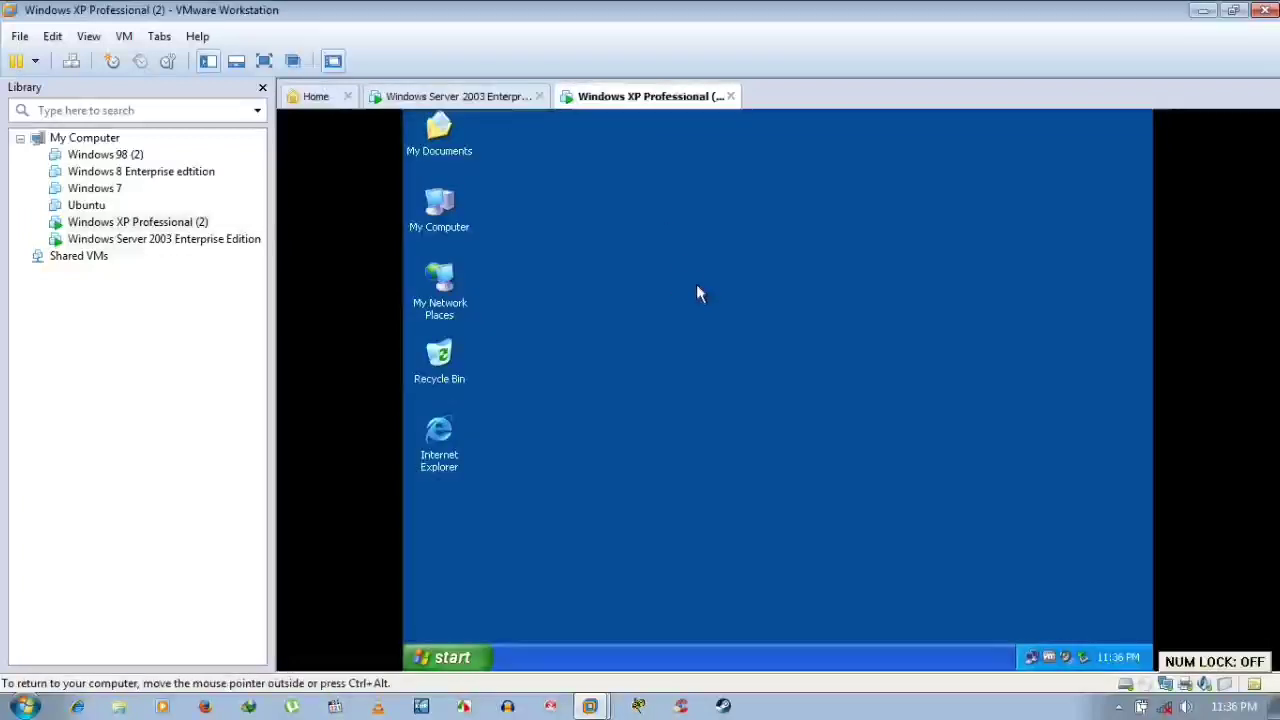
Log the current user off Windows XP from the Start menu and confirm
left_click(455, 655)
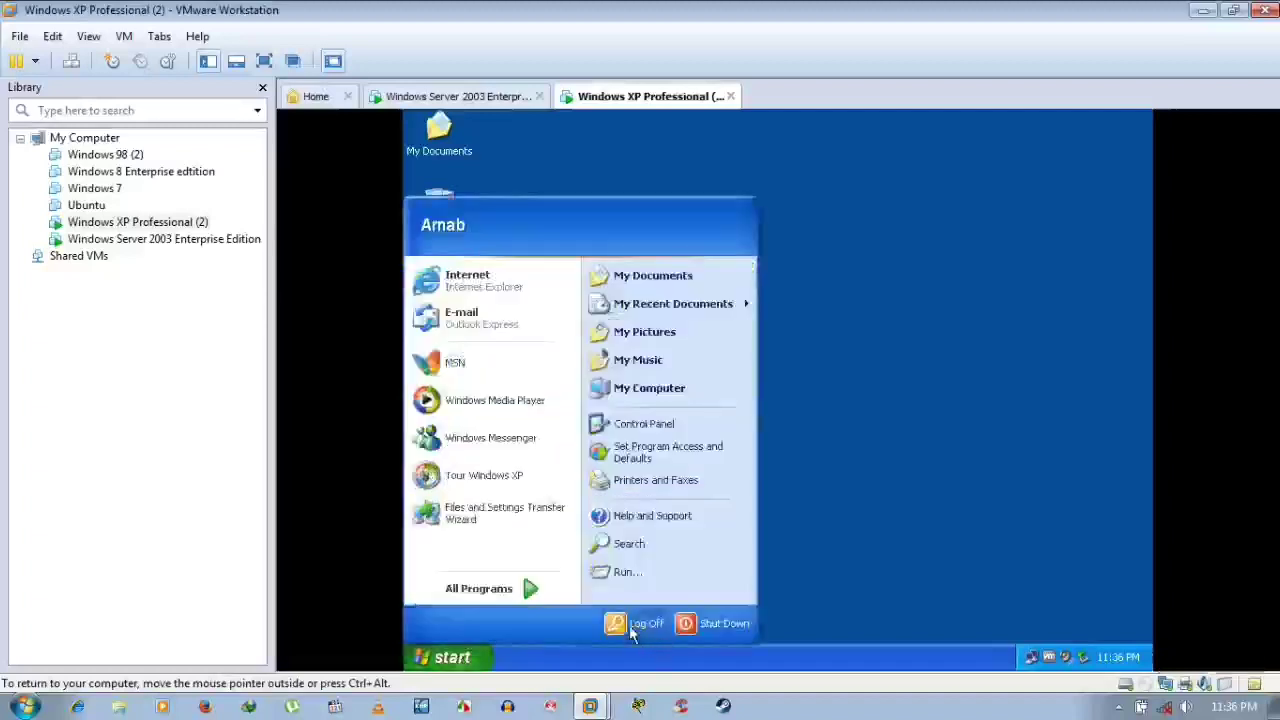
left_click(630, 625)
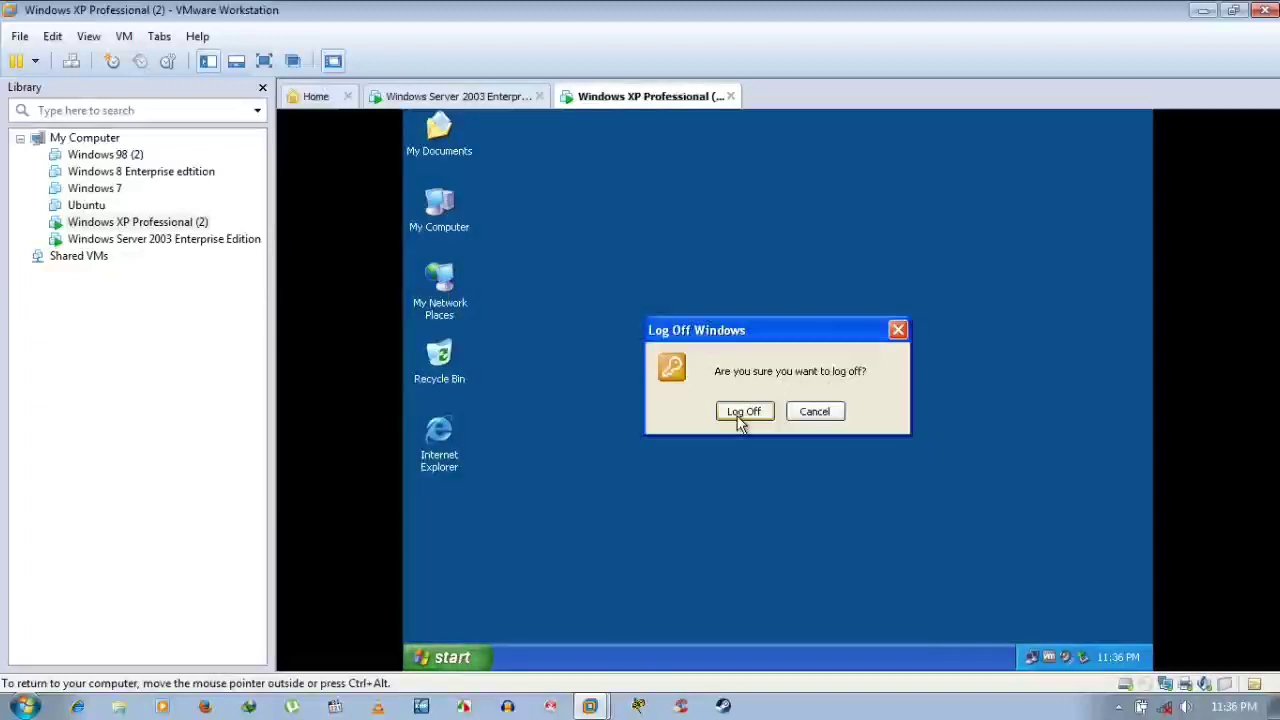
left_click(743, 412)
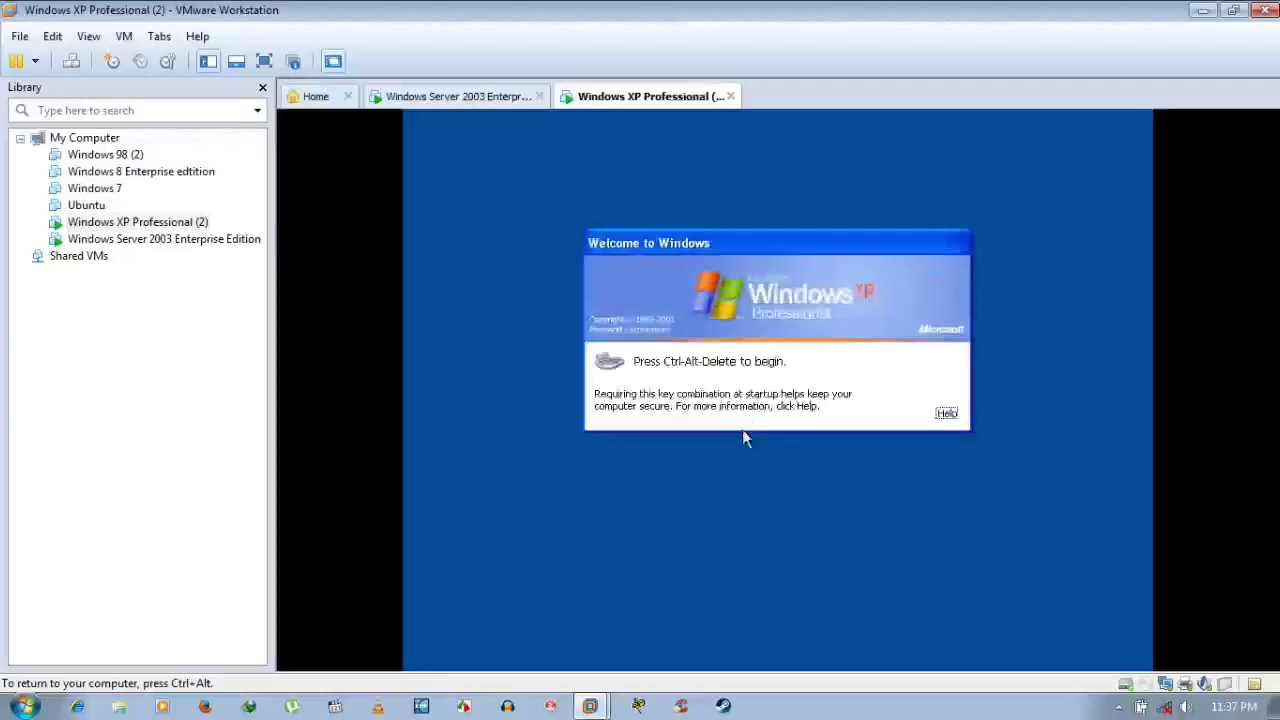
Attempt a NICEGUY domain logon on XP, dismiss the rejection, and go to Server 2003
key("ctrl+alt")
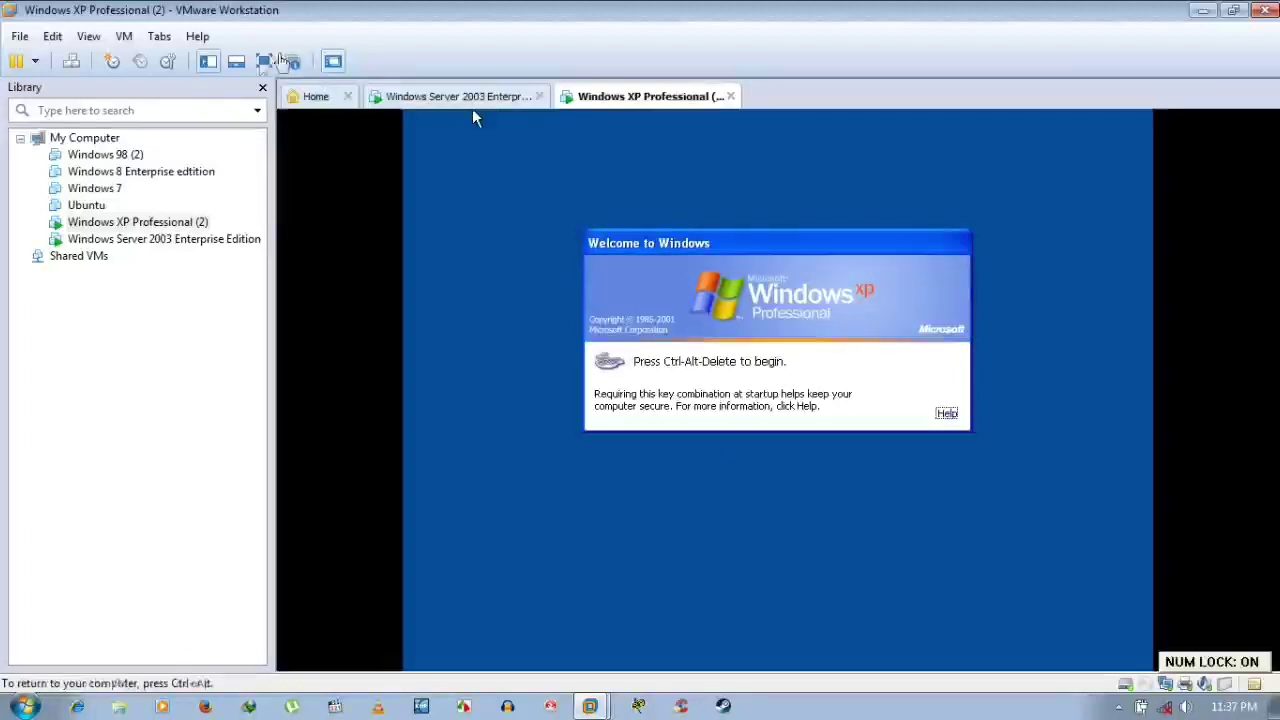
key("ctrl+alt+Insert")
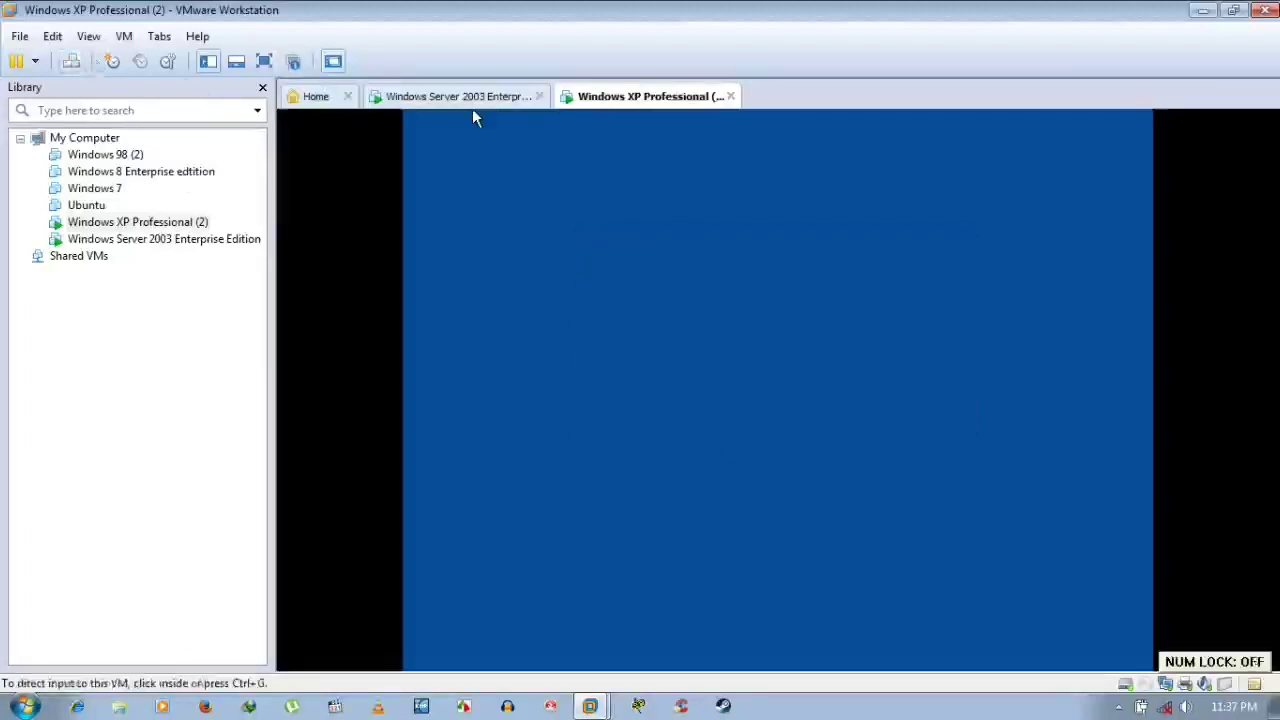
left_click(582, 402)
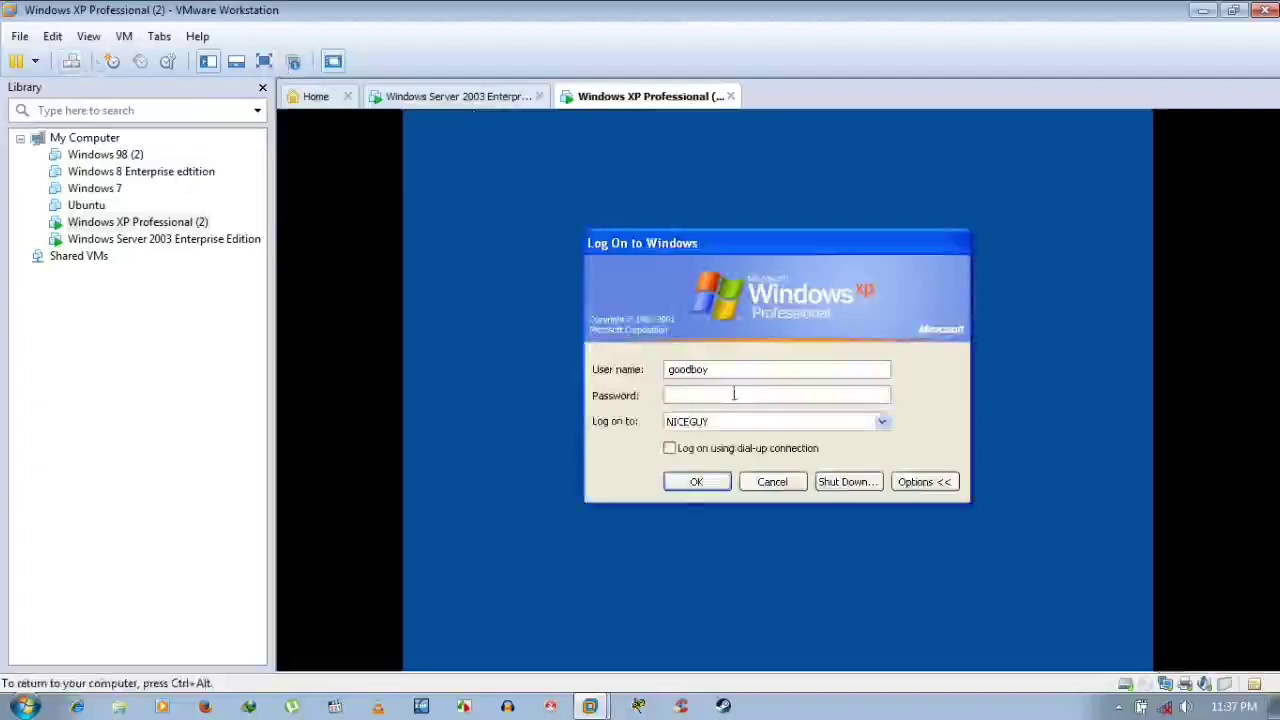
type("12345678")
key("Return")
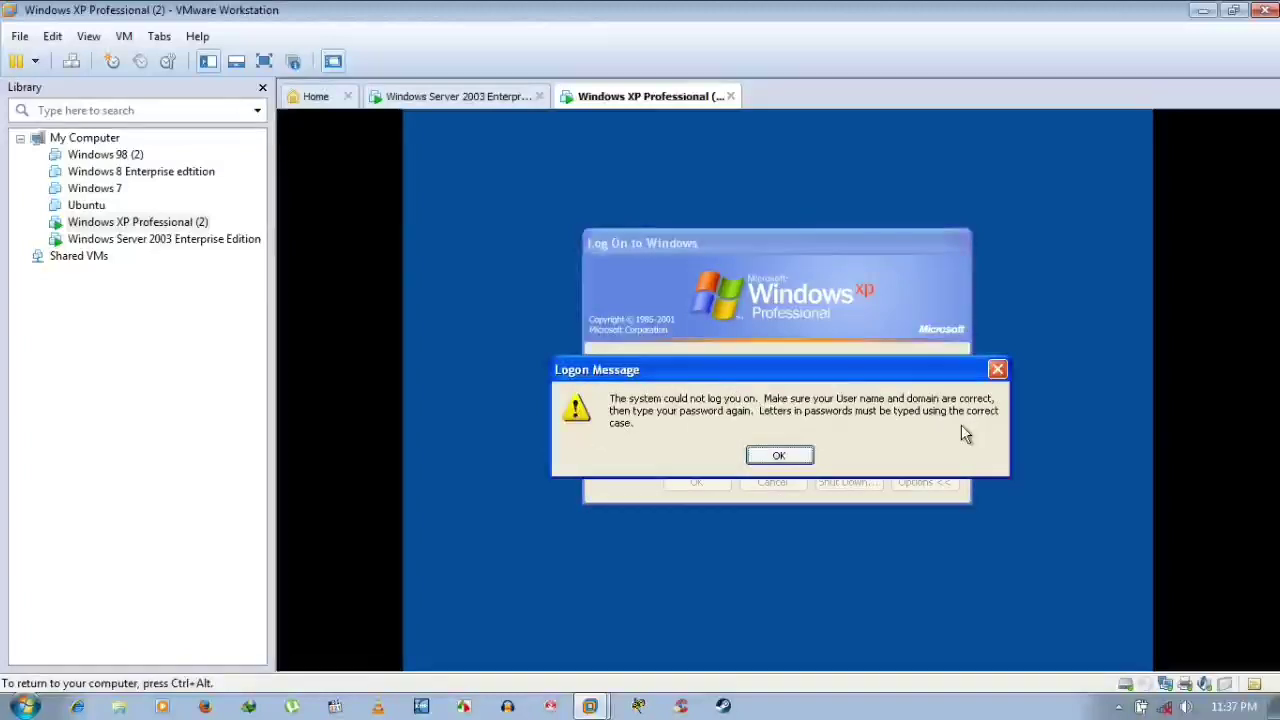
left_click(778, 456)
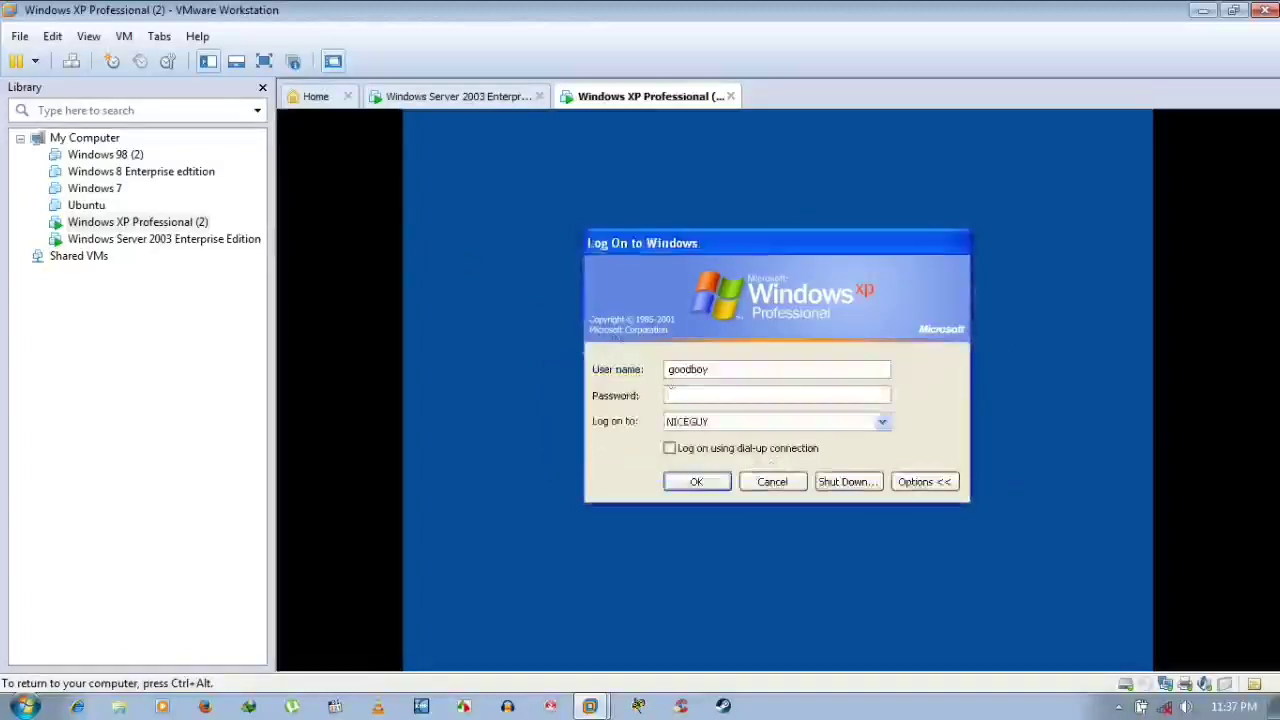
left_click(425, 99)
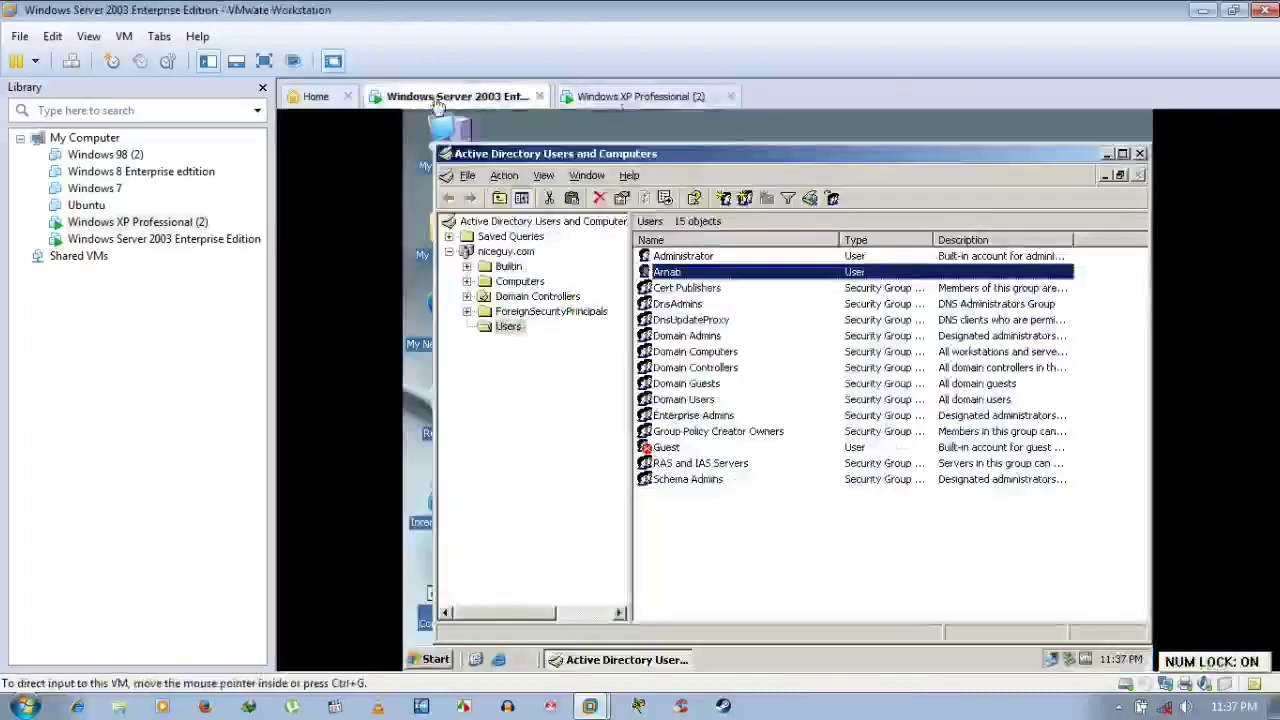
Retry the XP domain logon with three more password entries, each rejected
left_click(650, 99)
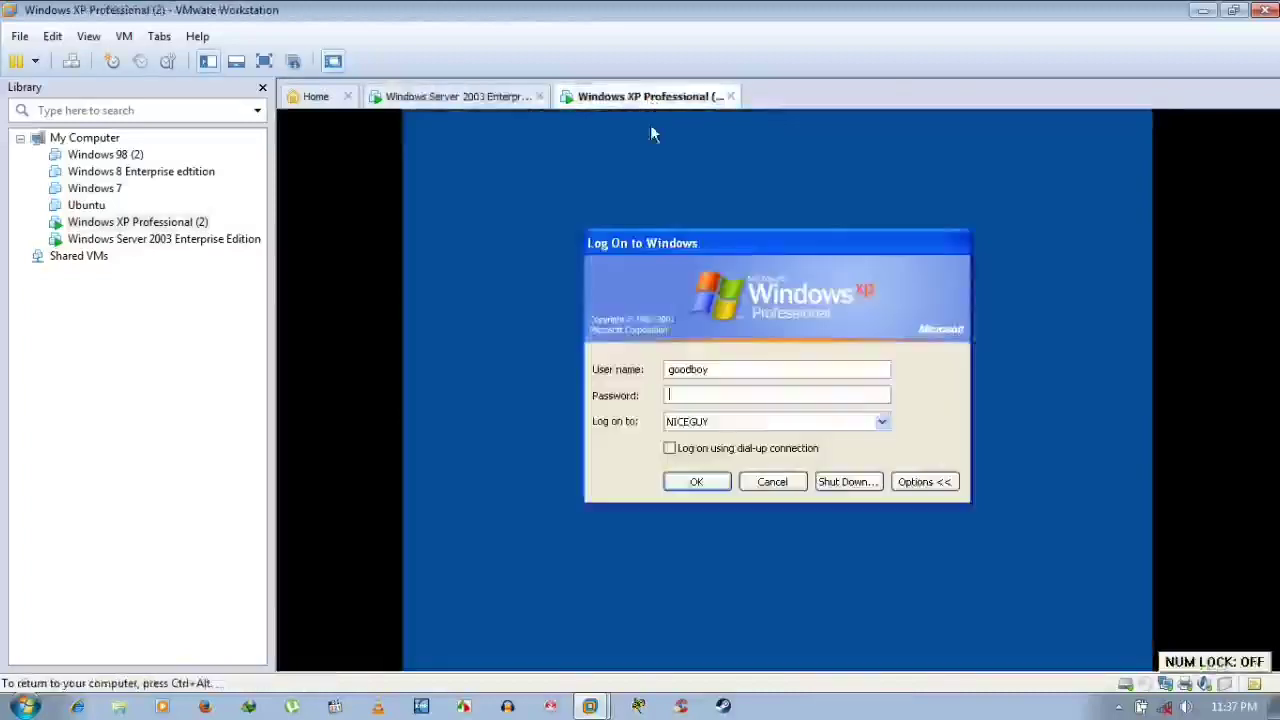
left_click(763, 394)
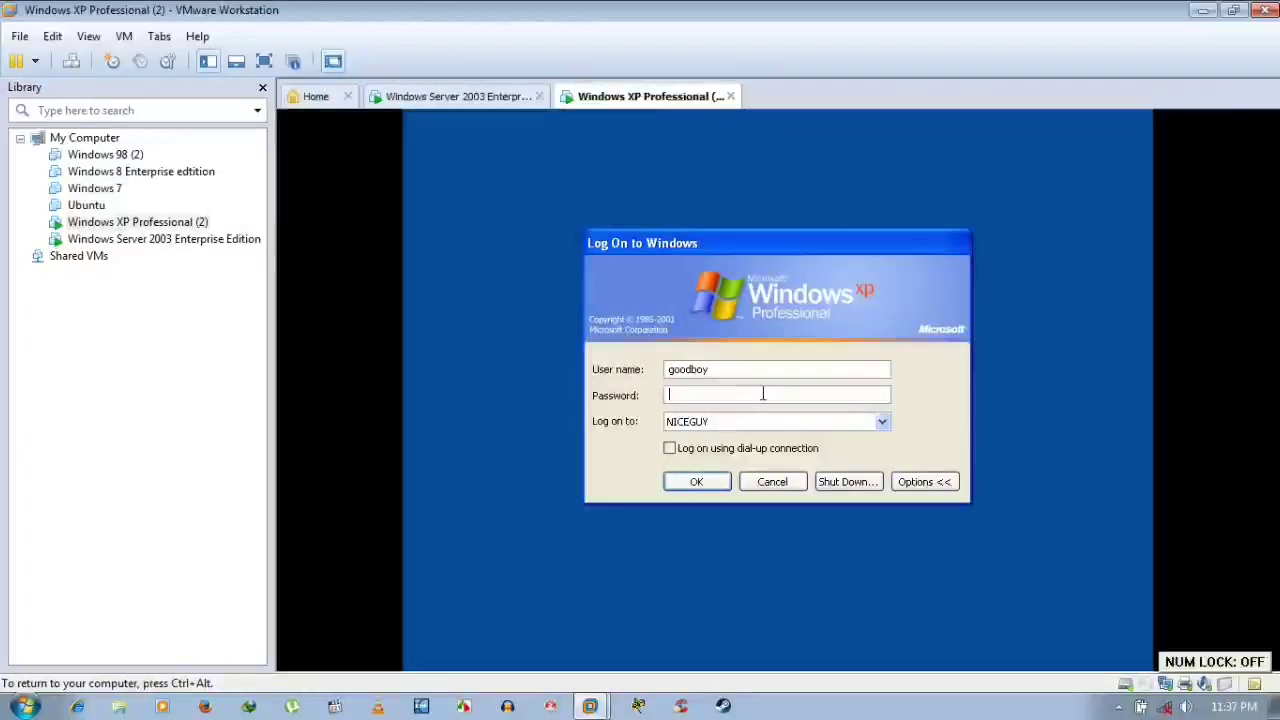
type("***")
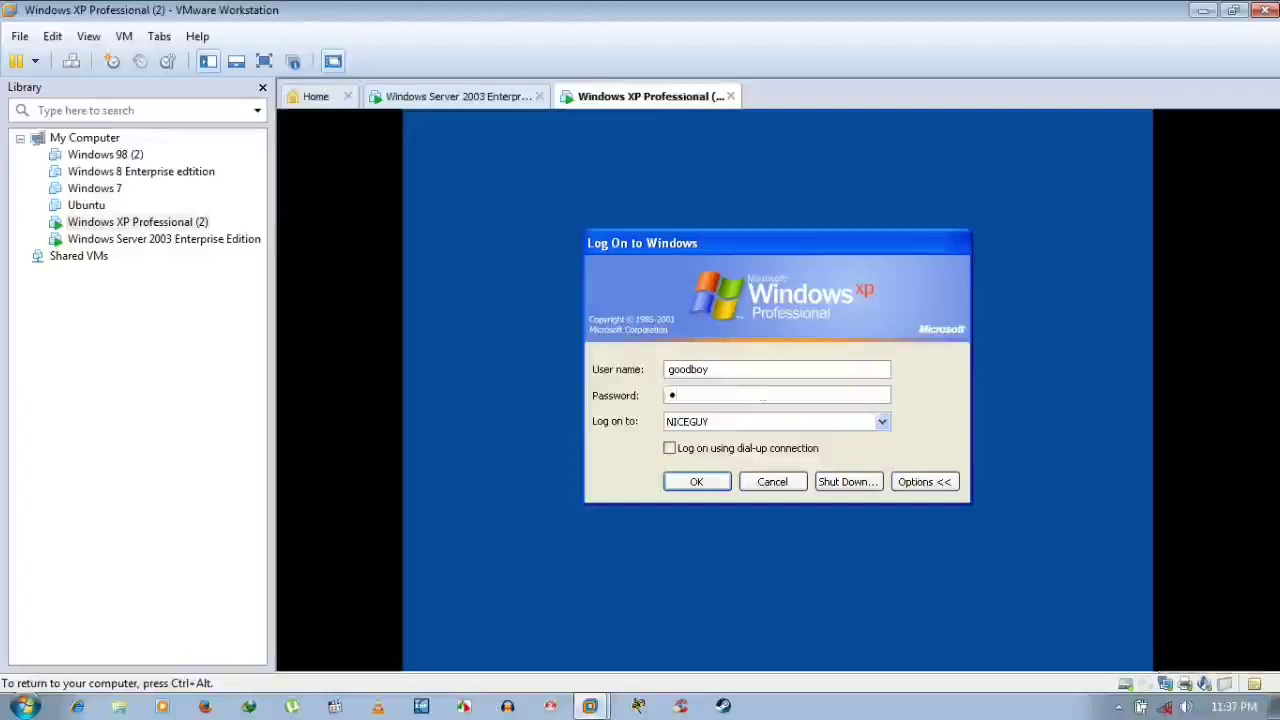
type("******")
key("Return")
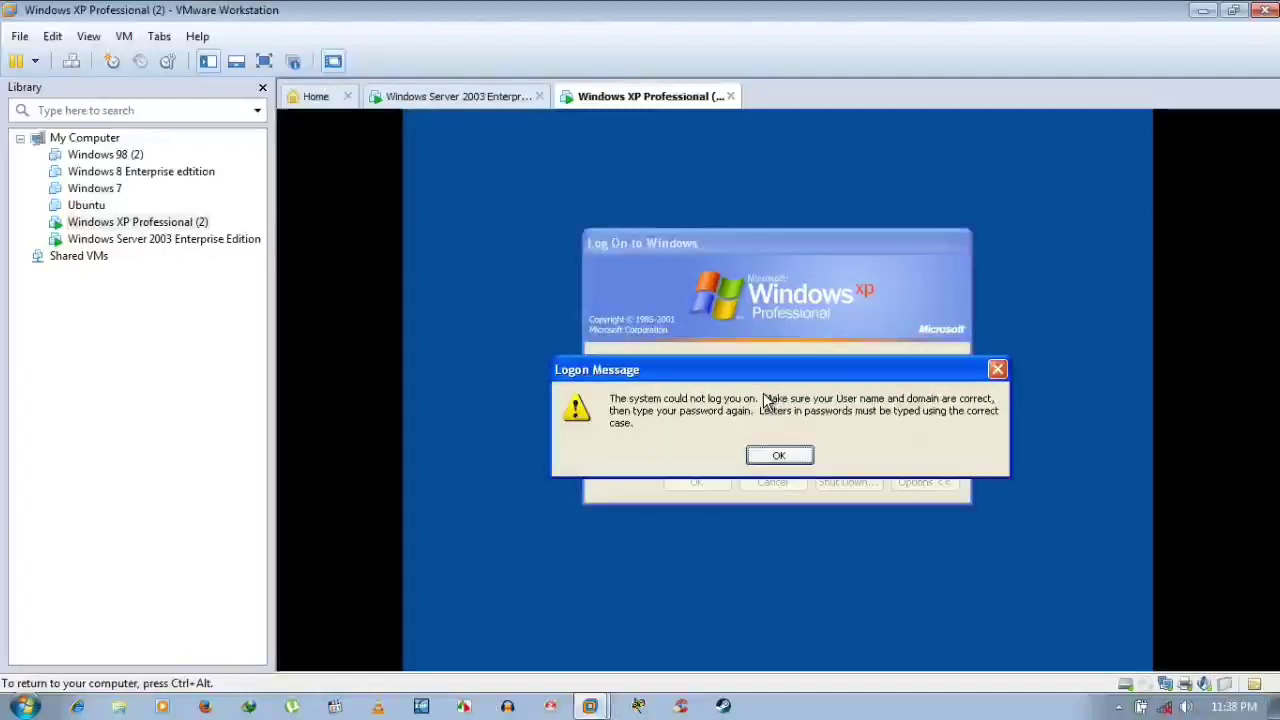
left_click(779, 458)
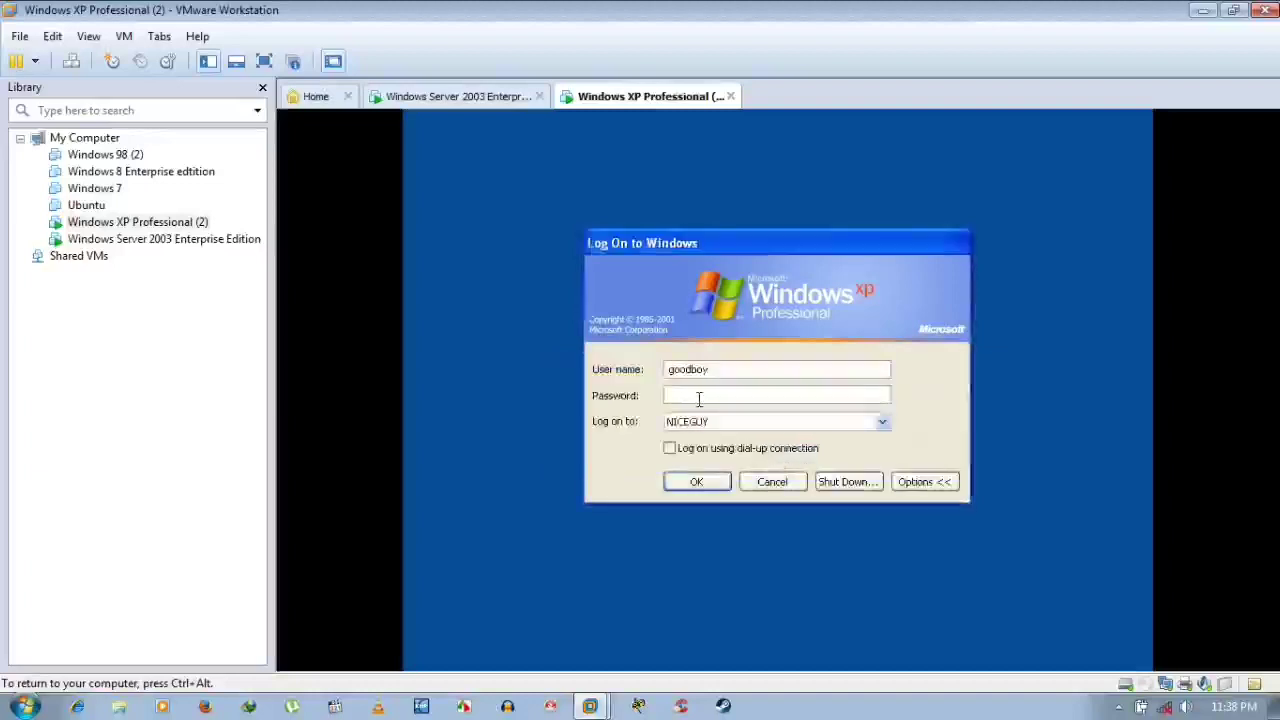
type("1234")
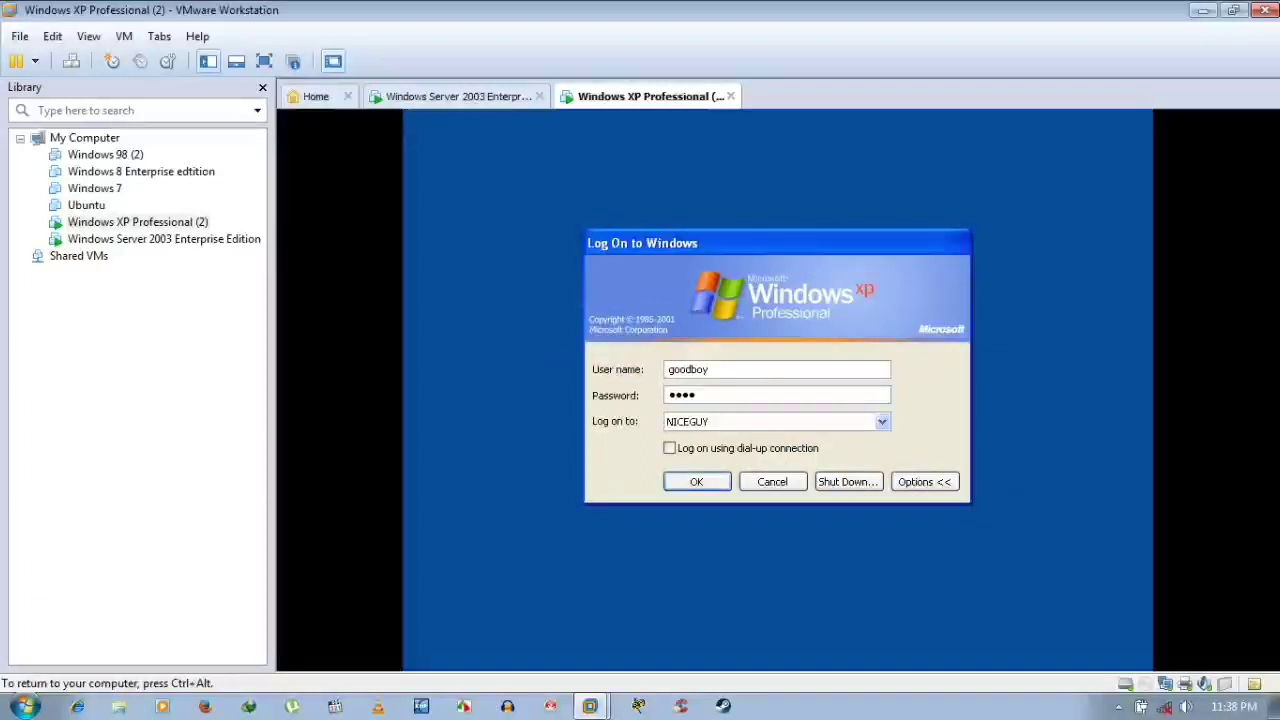
type("567890")
key("Return")
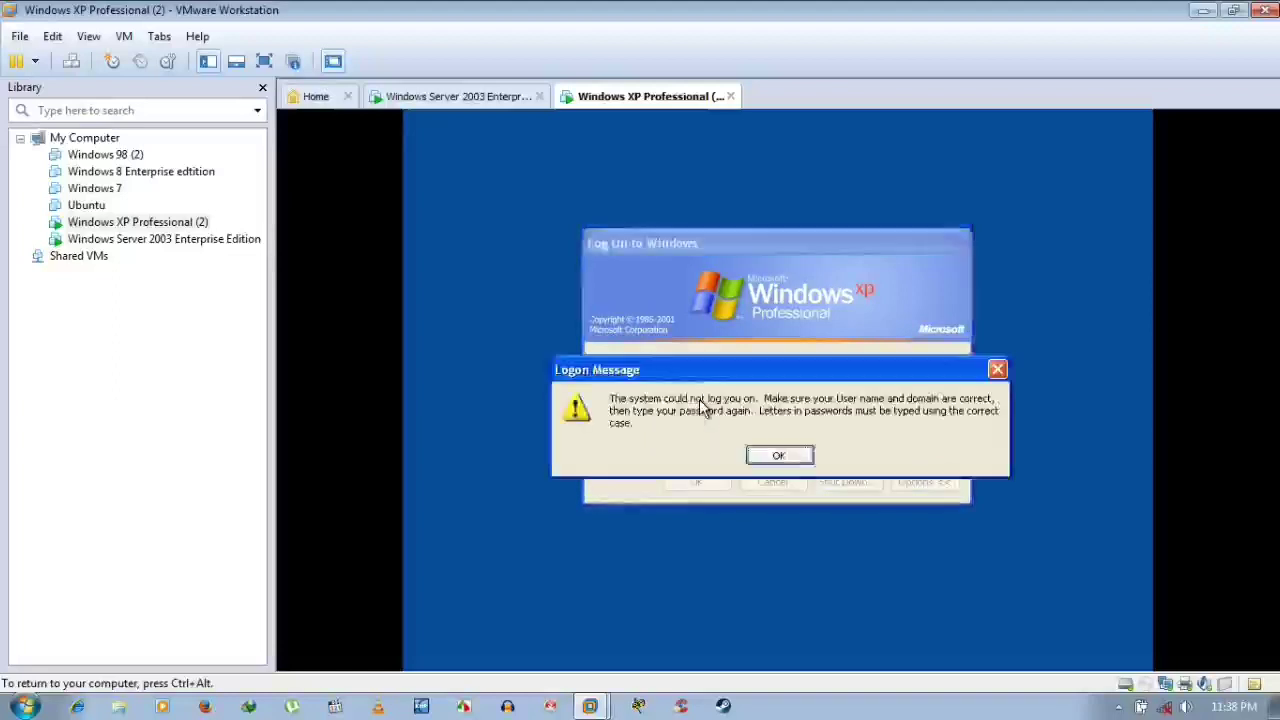
key("Return")
type("1")
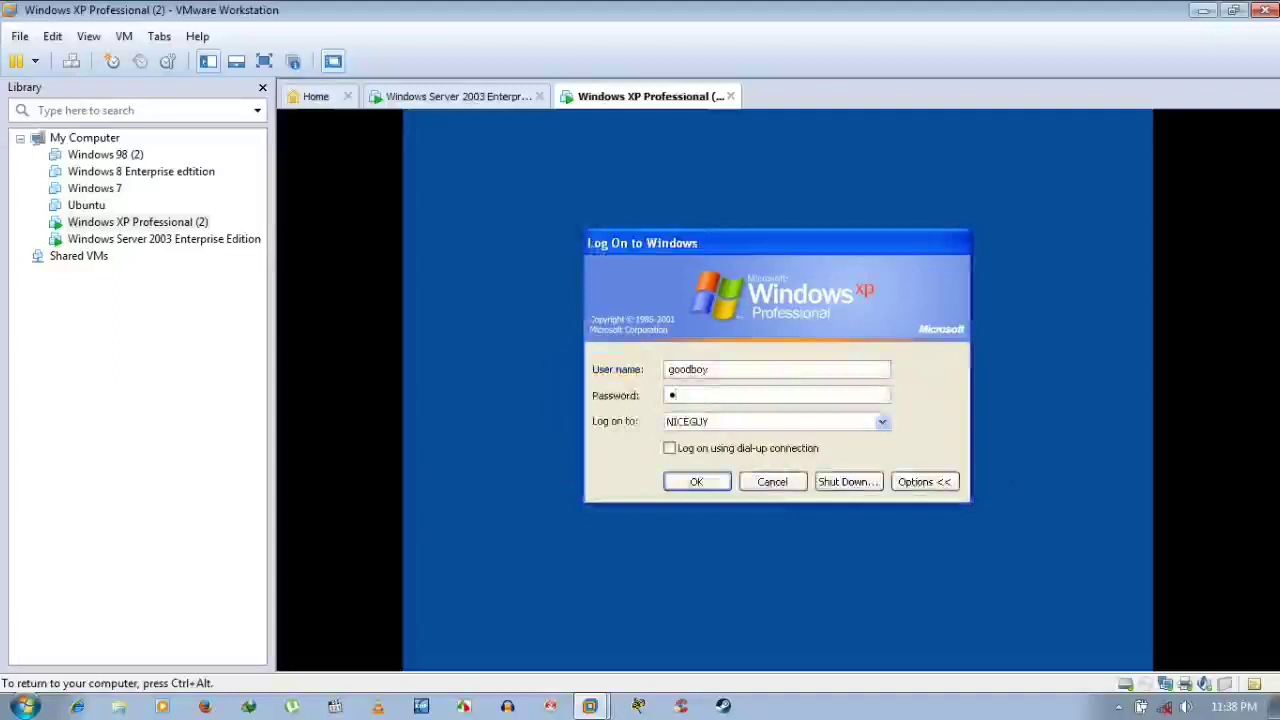
type("234567")
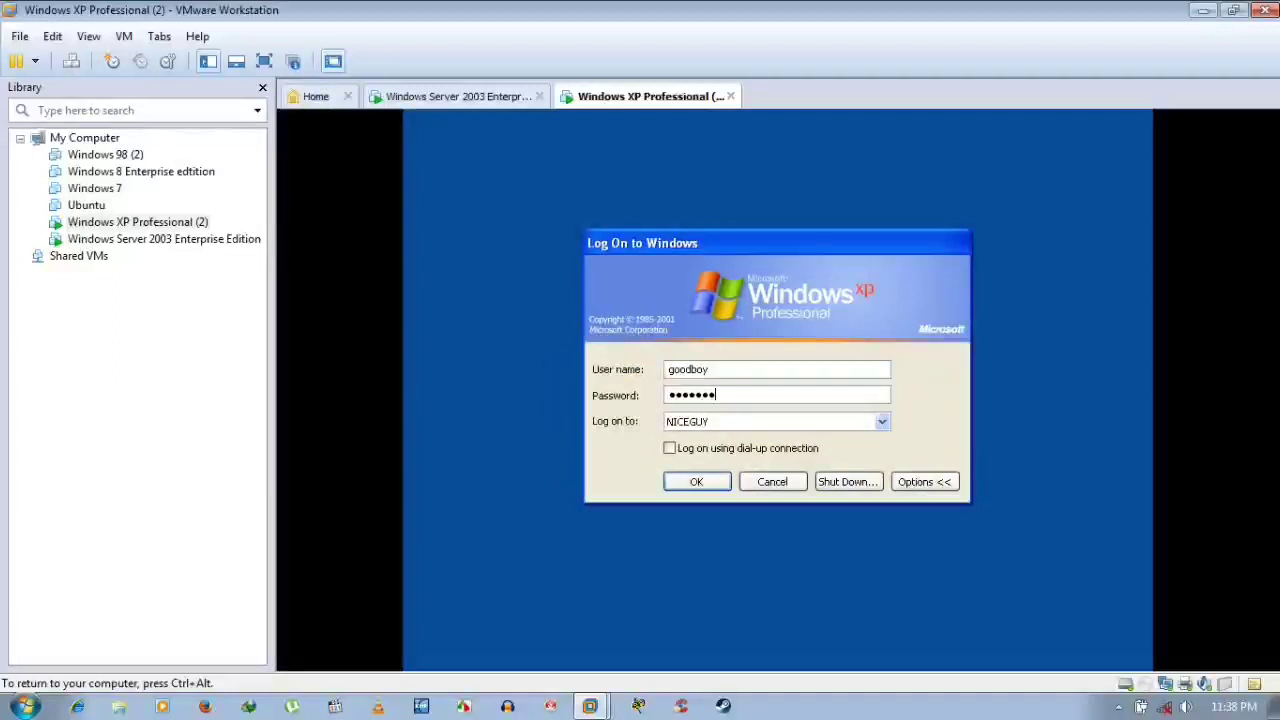
type("890")
key("Return")
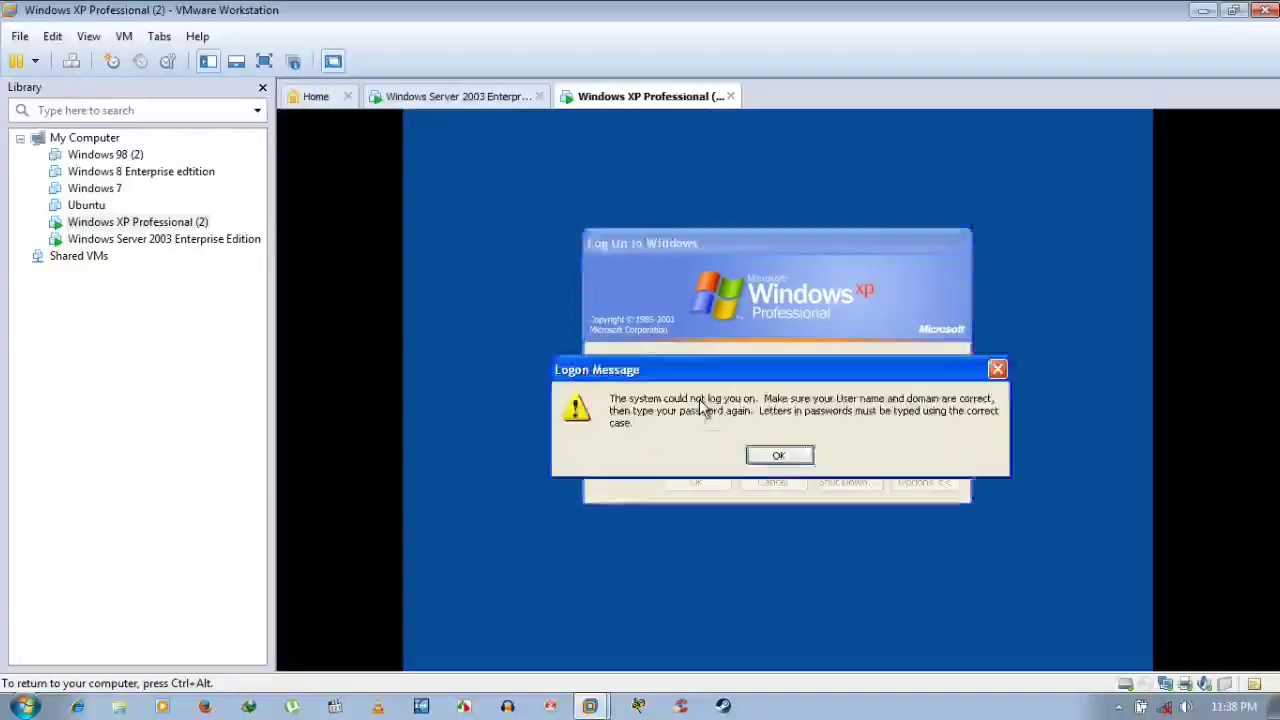
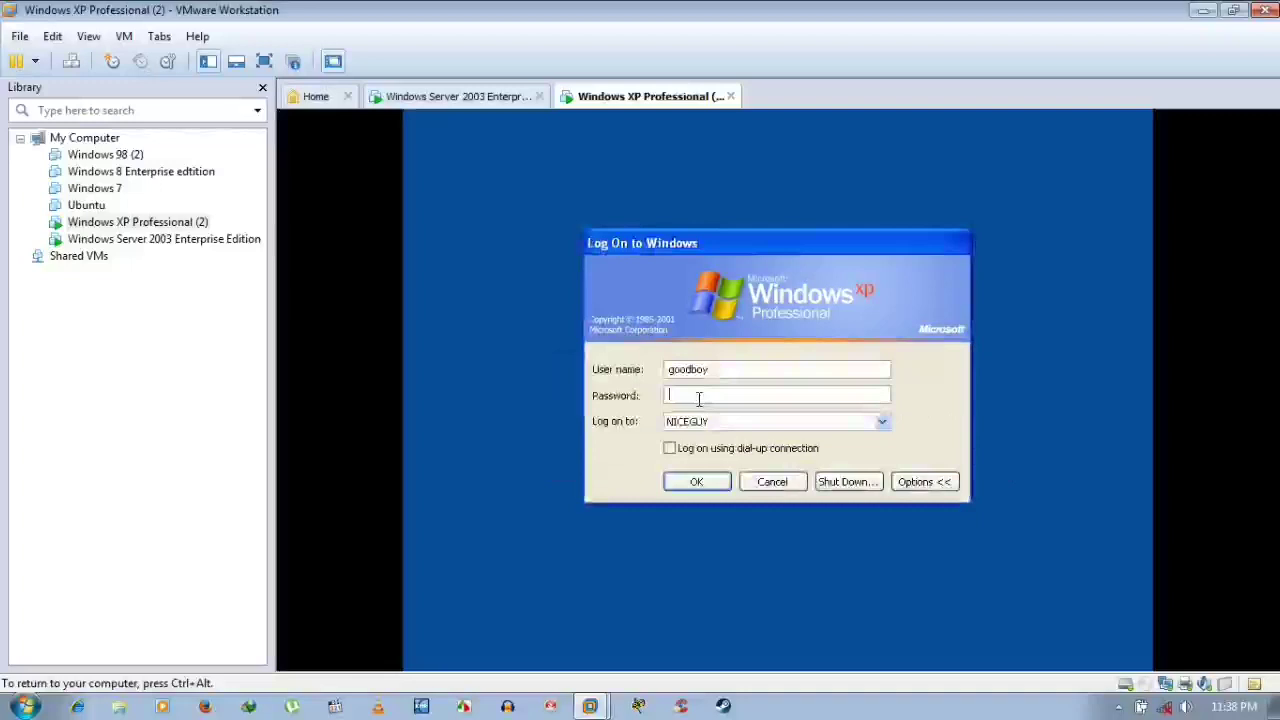
Attempt the XP domain logon with the account password, dismiss the failure, then switch to Server 2003
type("123")
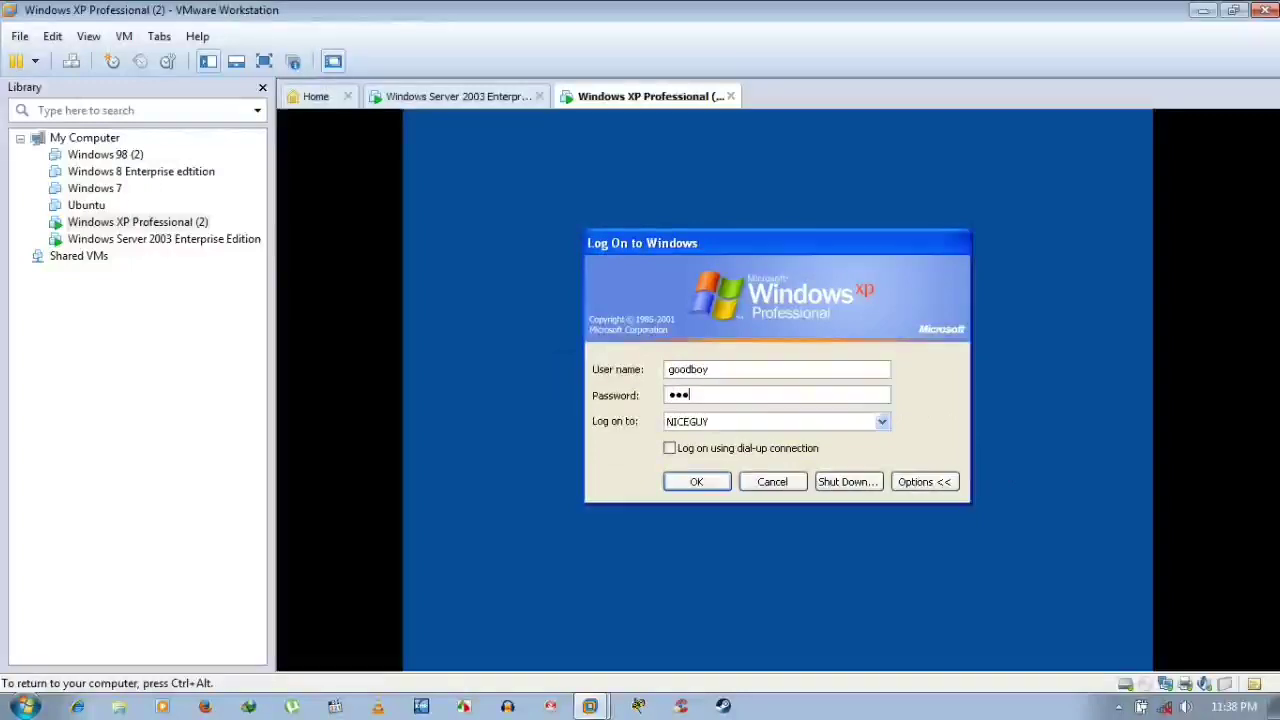
type("4567890")
key("Return")
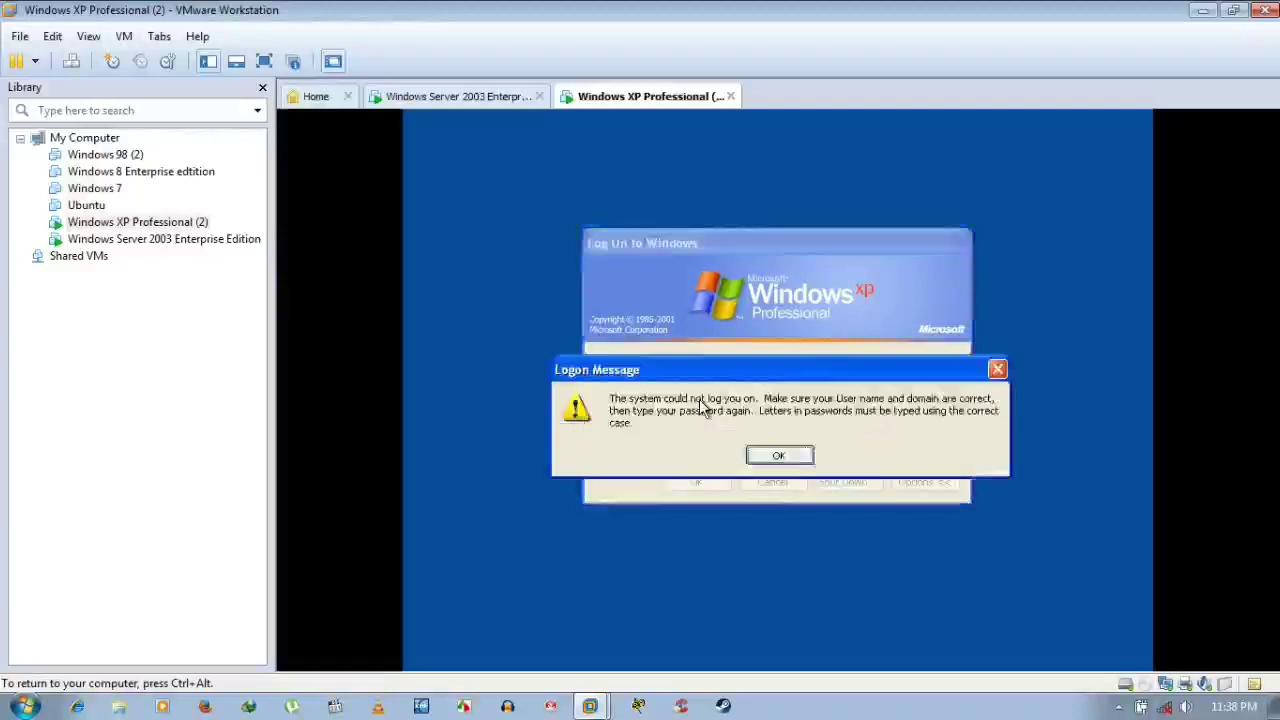
key("Return")
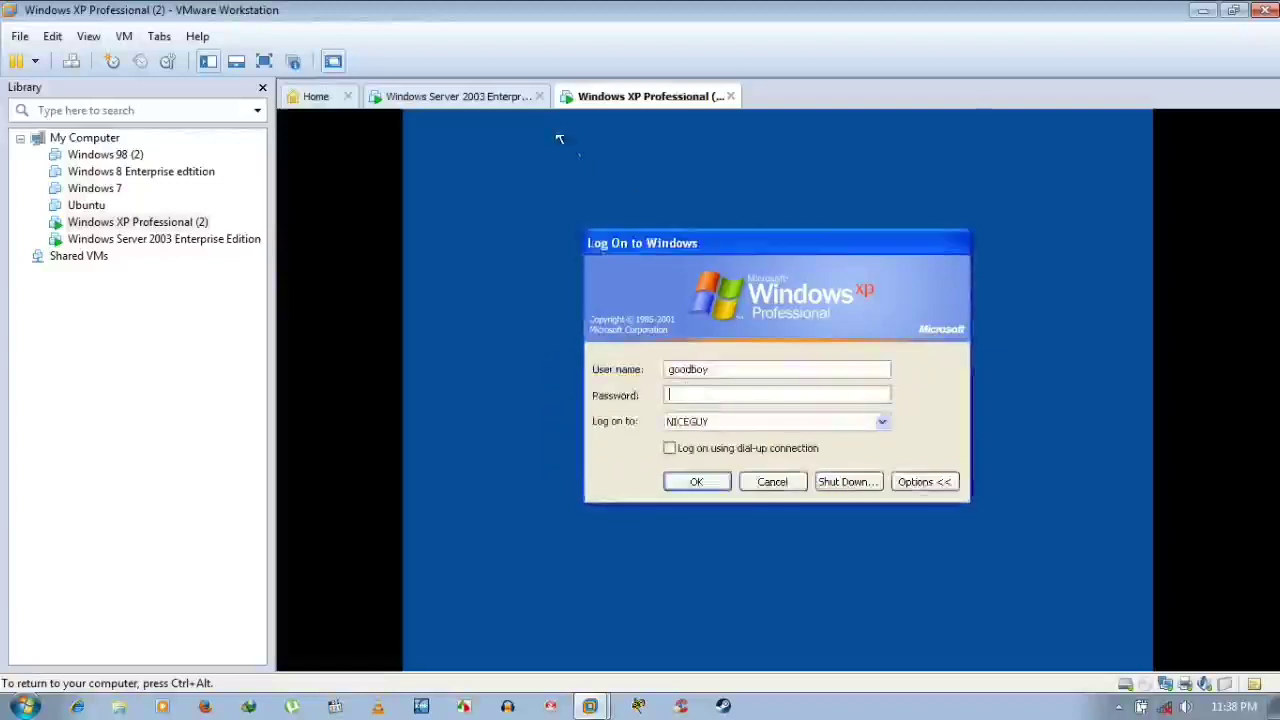
left_click(490, 97)
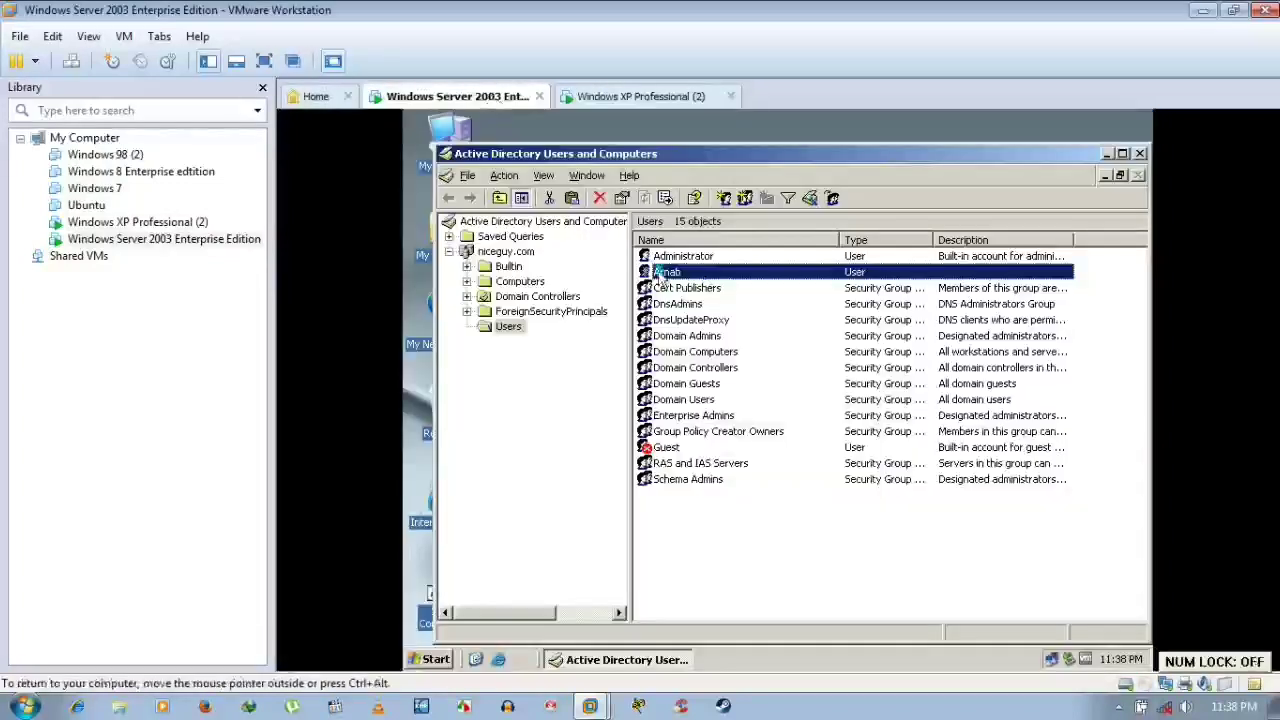
Reset the domain user's password in Active Directory Users and Computers, then return to the XP client
right_click(660, 275)
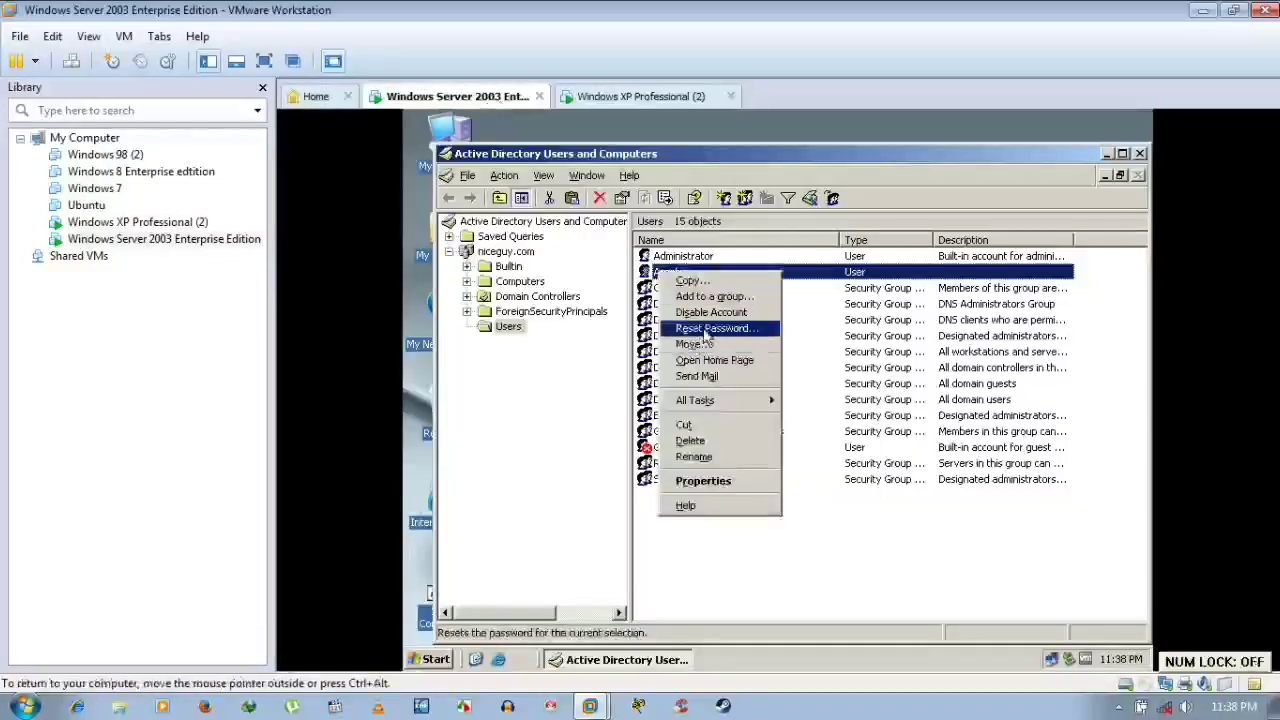
left_click(707, 330)
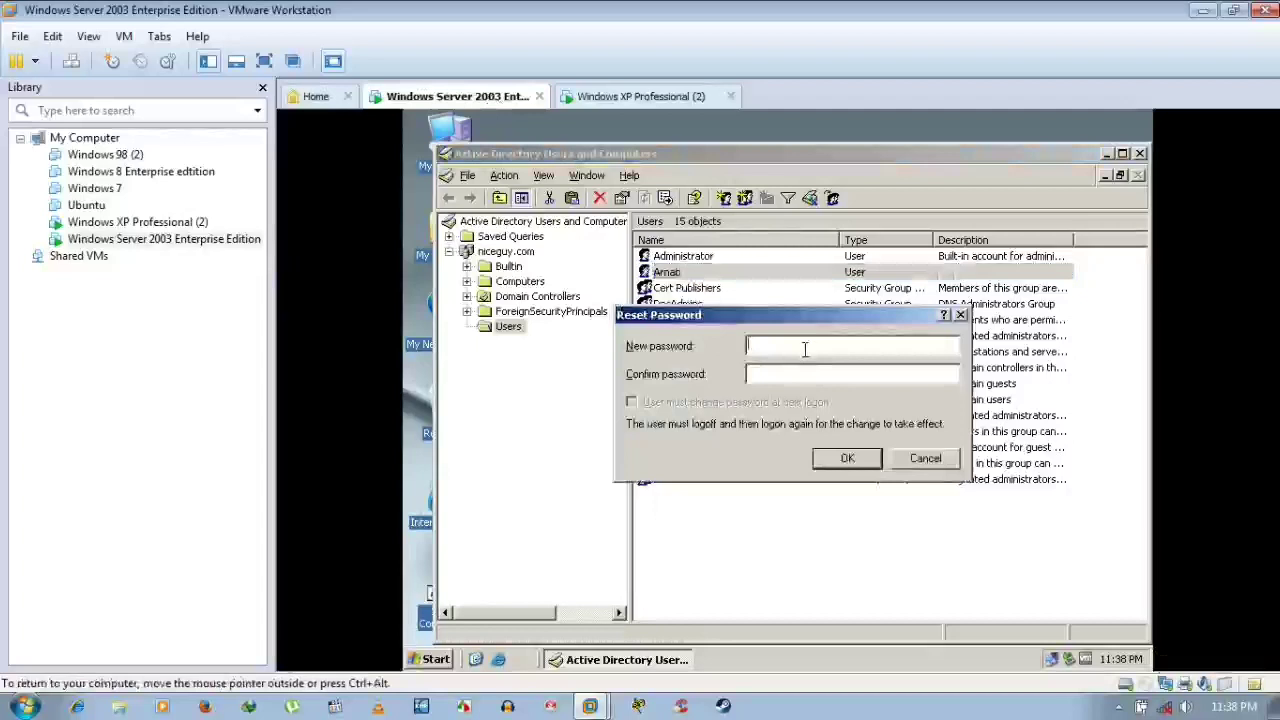
type("abcd")
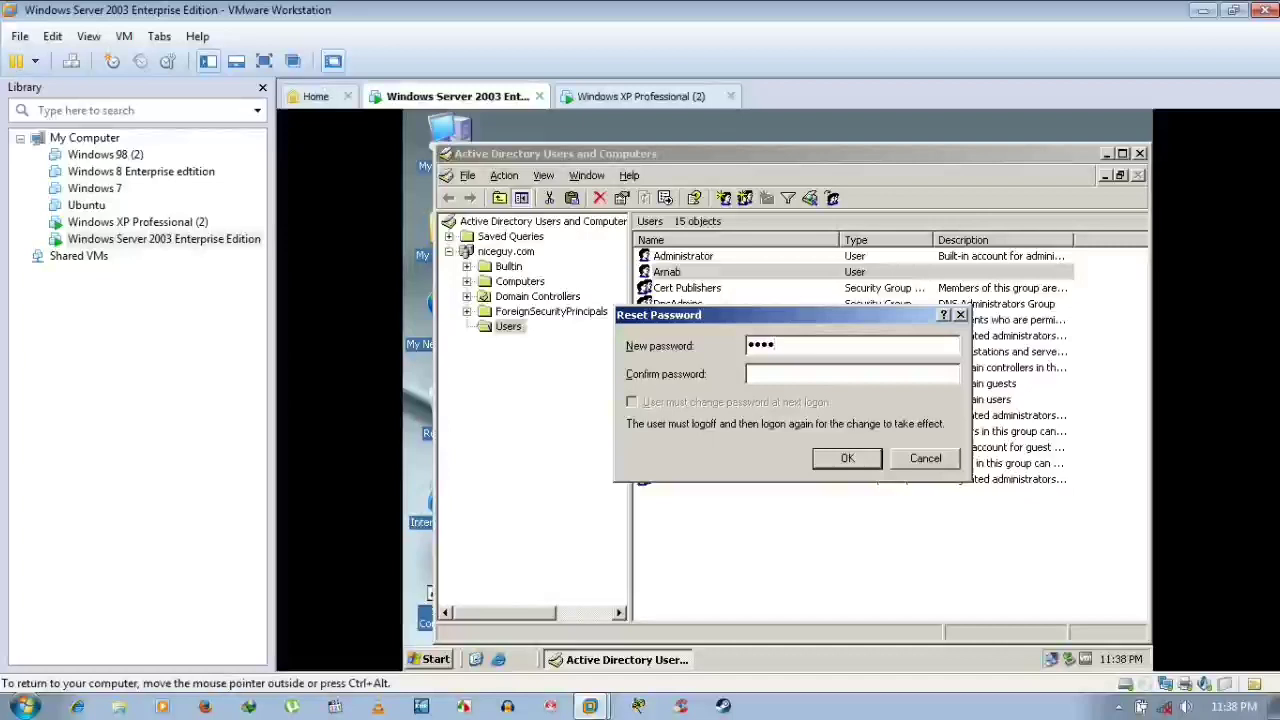
type("efgh")
key("Tab")
type("abcdefgh")
left_click(860, 460)
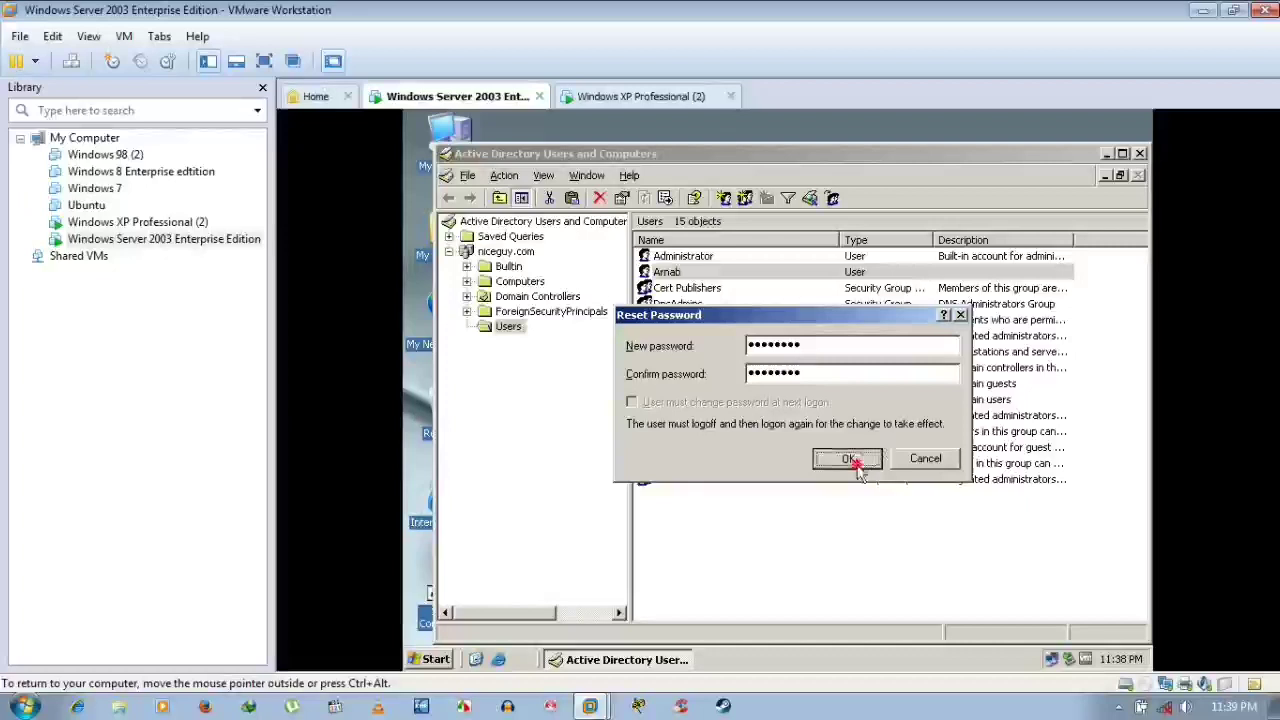
left_click(784, 438)
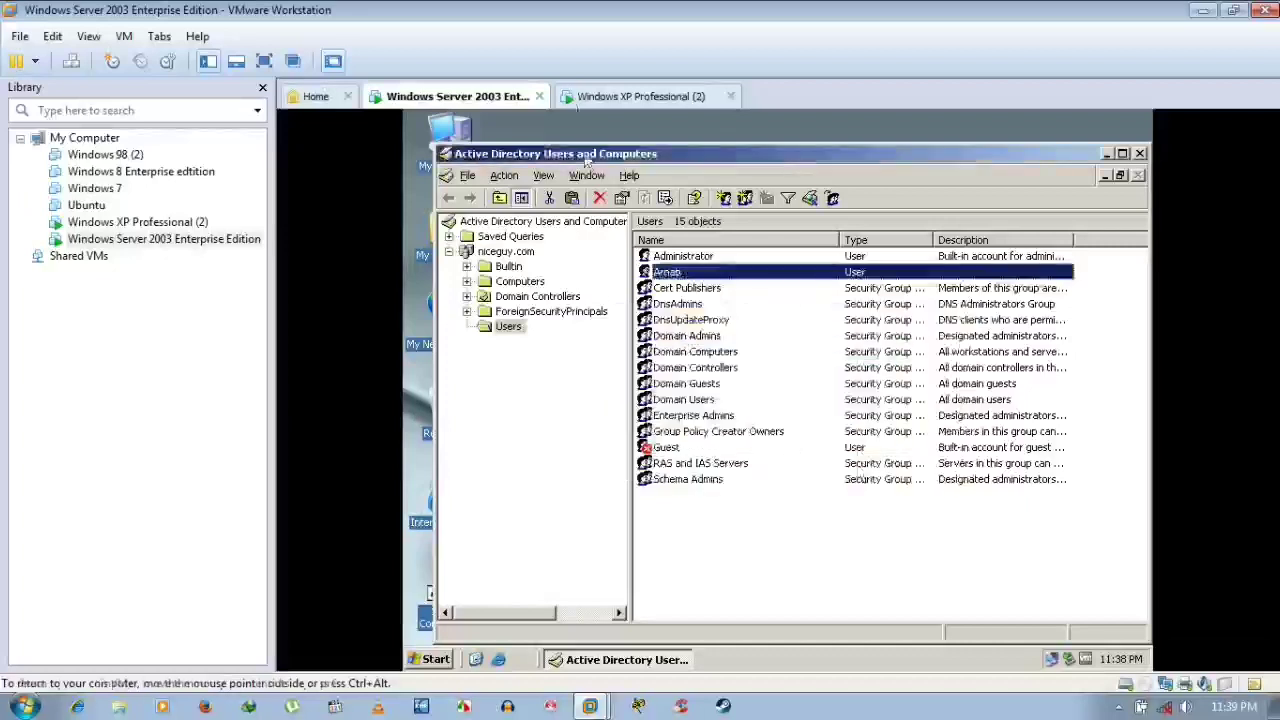
left_click(607, 97)
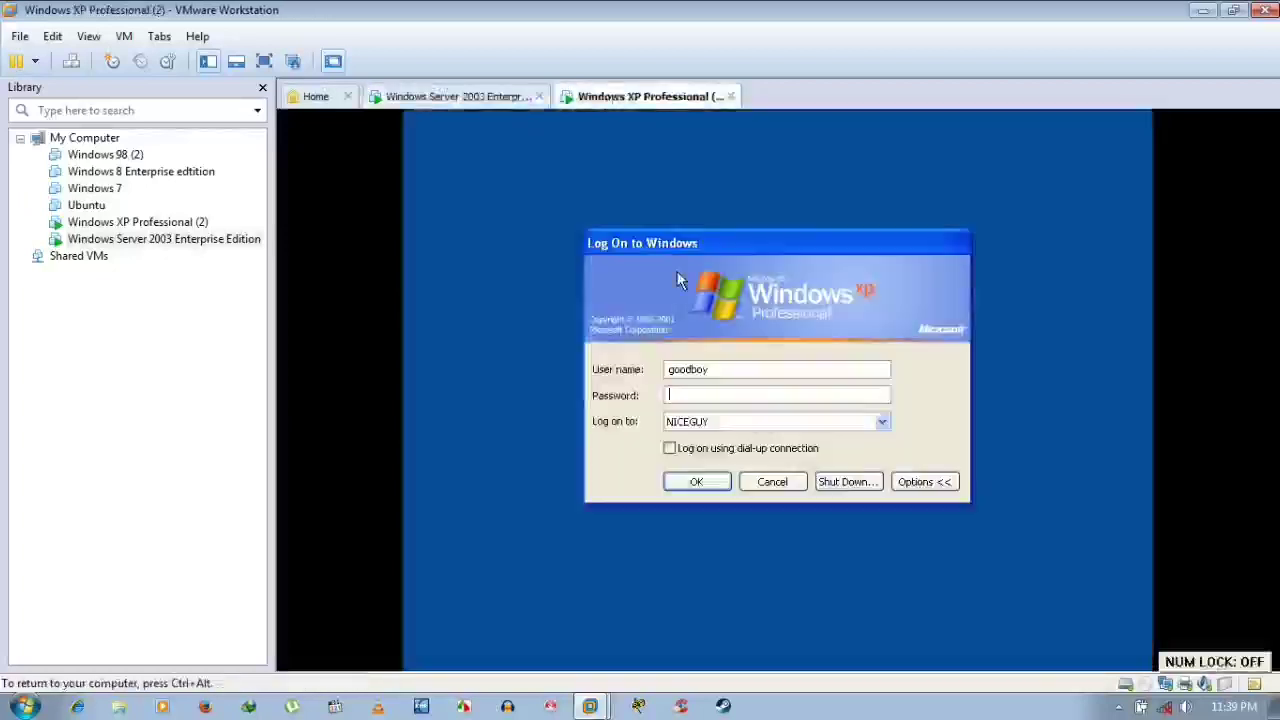
Enter the newly reset password in the XP Log On dialog and submit it
left_click(701, 395)
type("123")
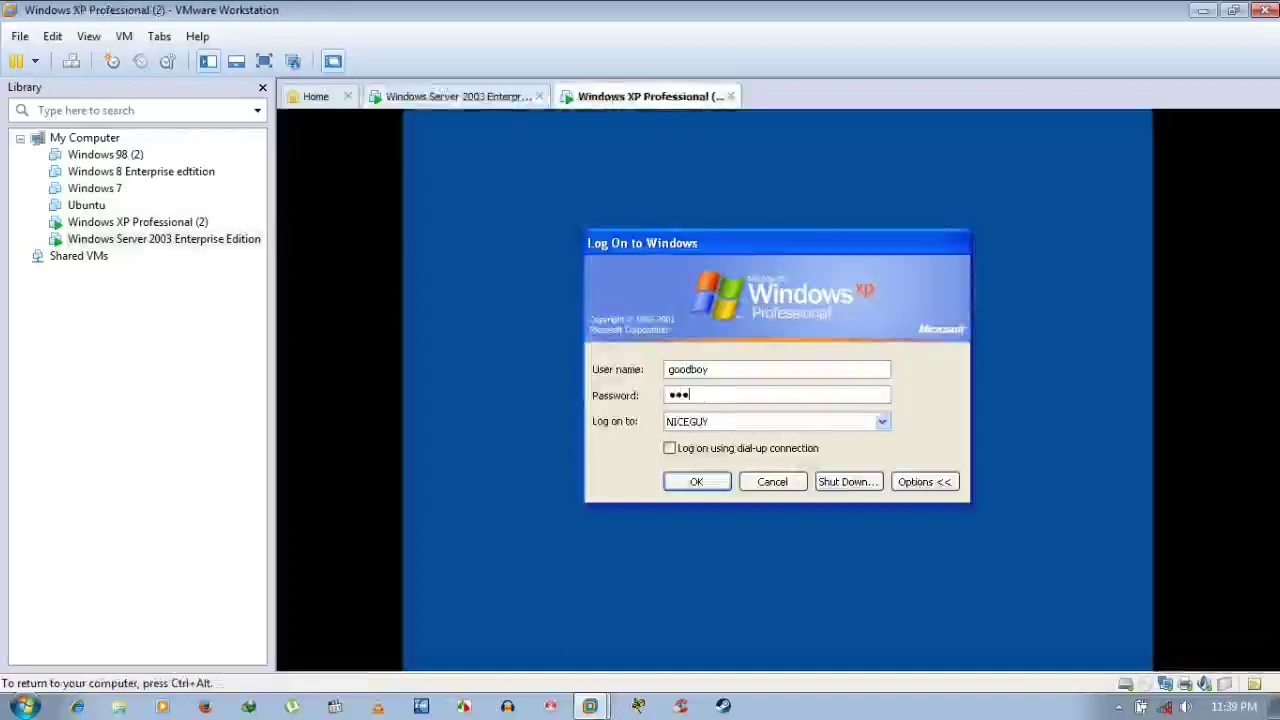
type("45678")
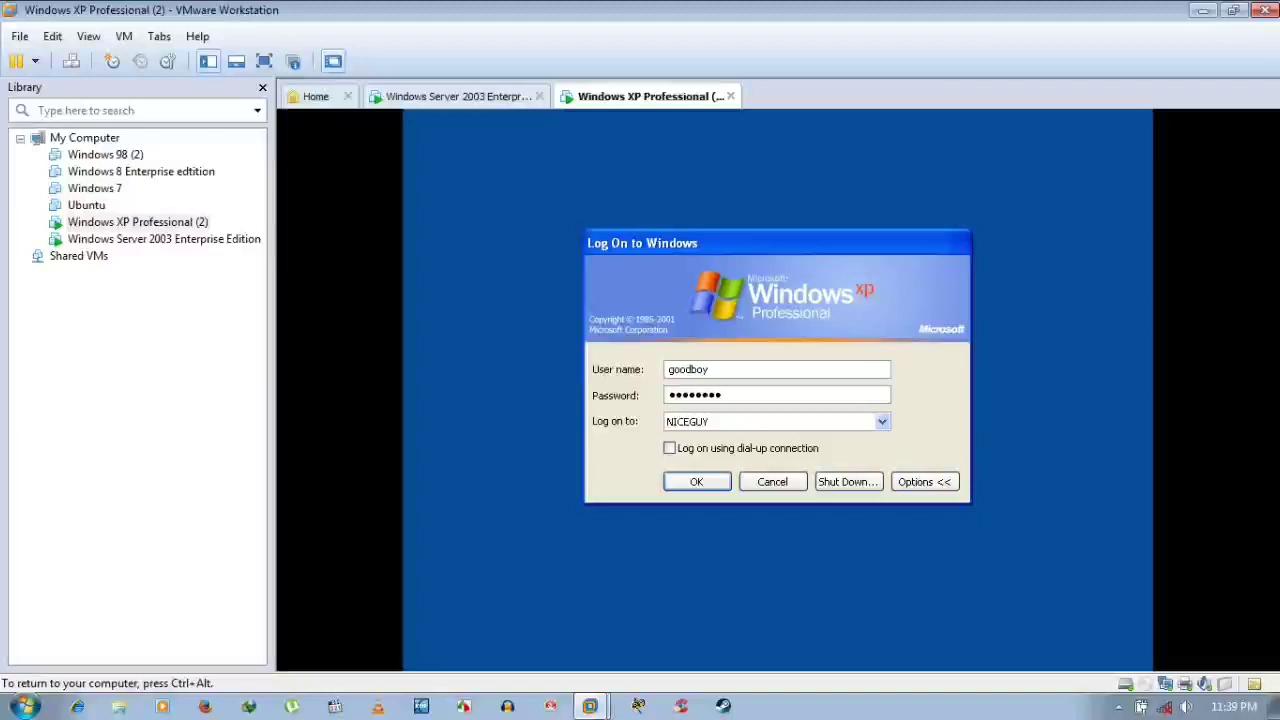
key("Return")
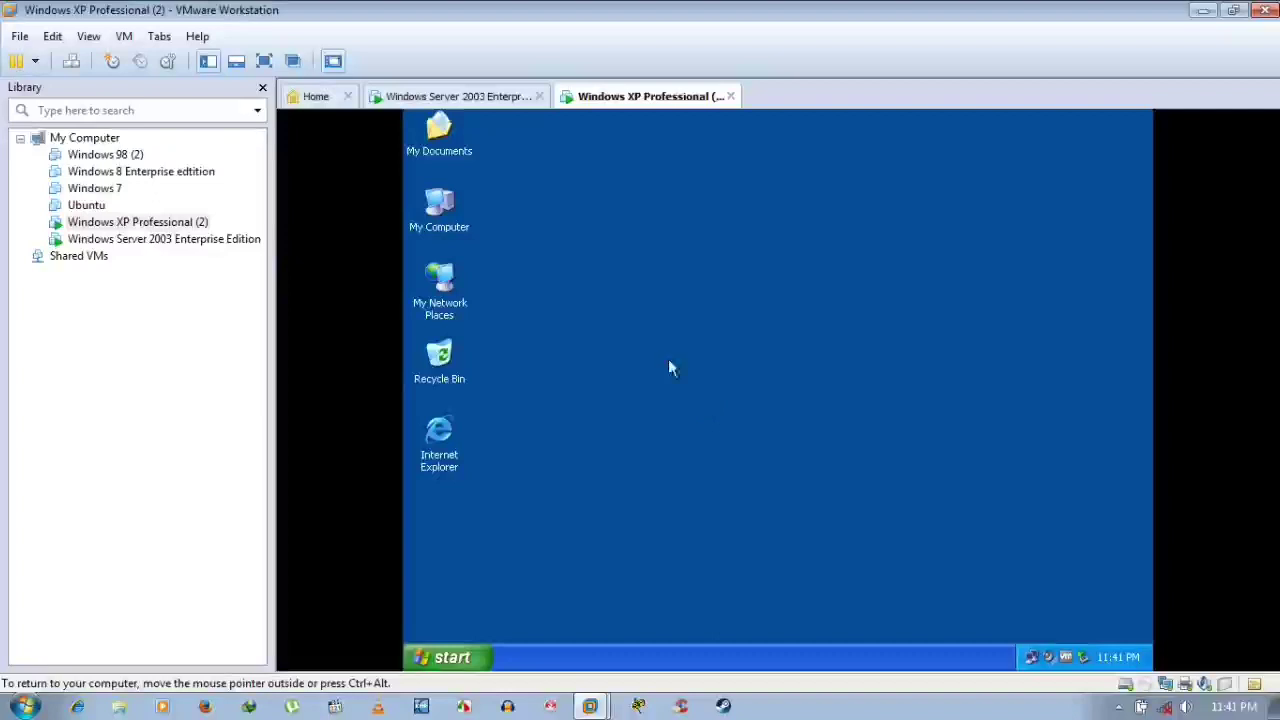
Open and close the Start menu on the XP desktop, then switch to the Server 2003 machine
left_click(474, 659)
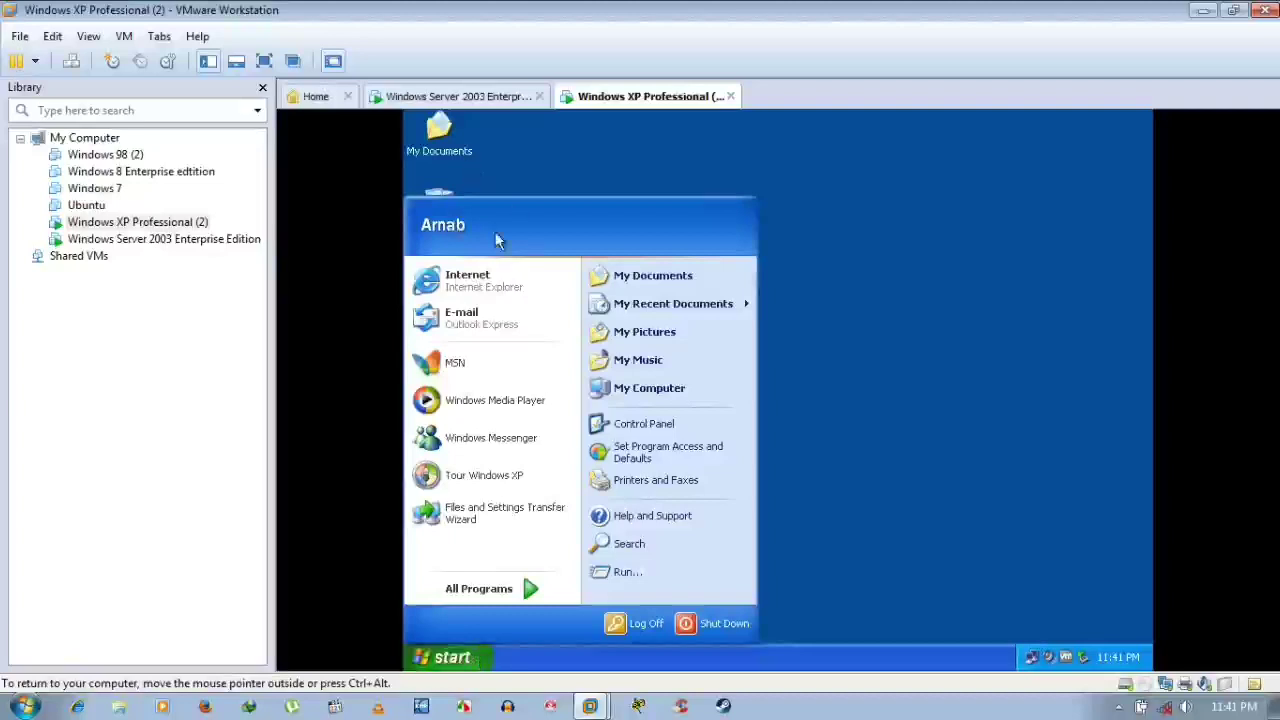
left_click(928, 320)
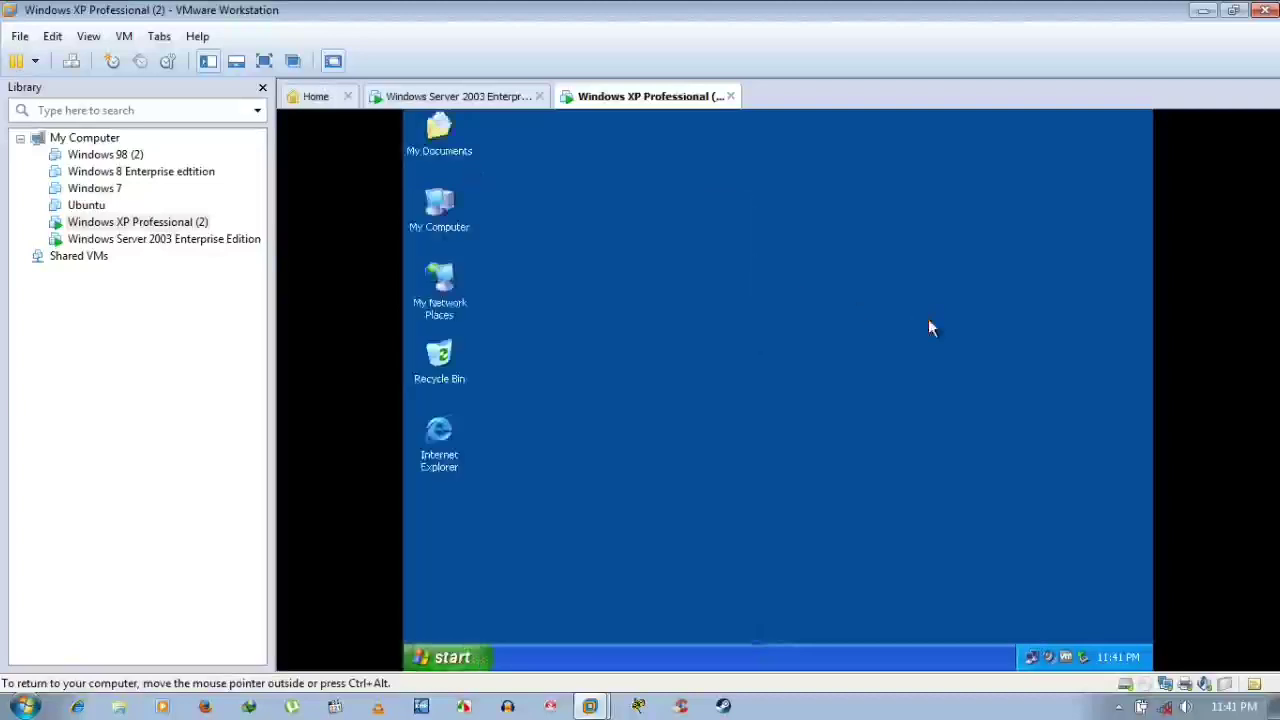
left_click(457, 100)
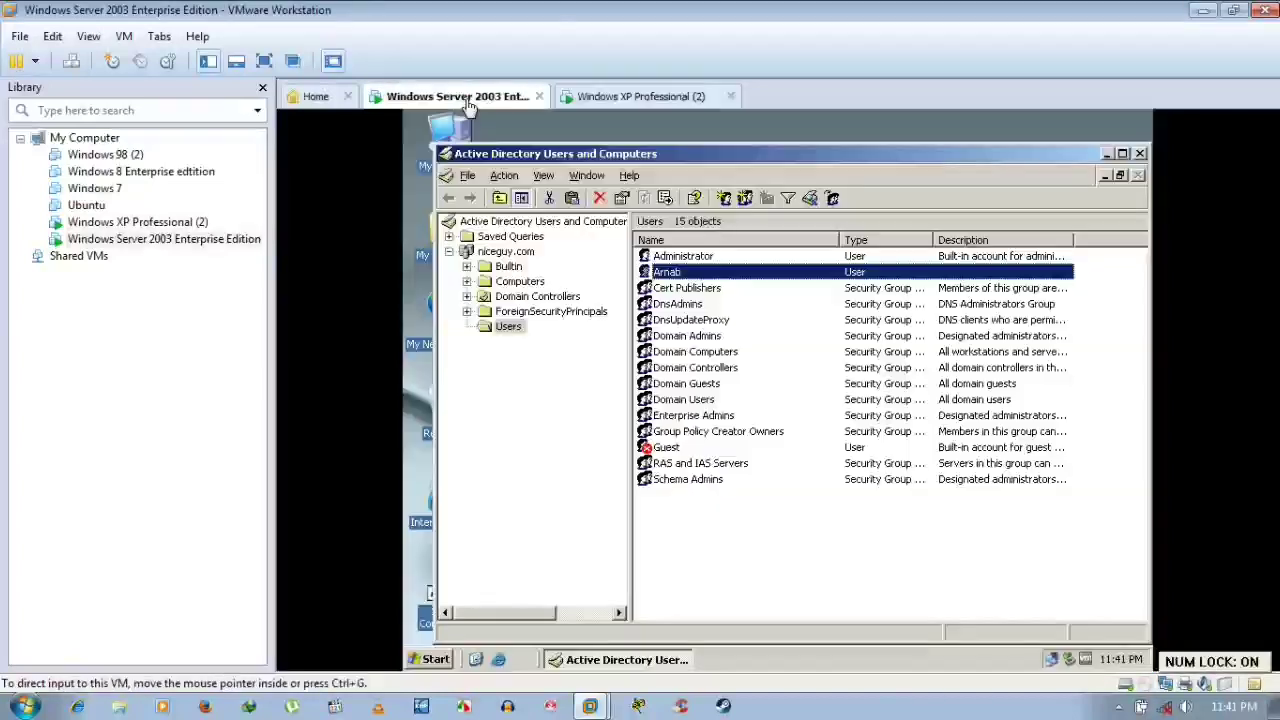
Delete the domain user in Active Directory Users and Computers, minimize it, and return to XP
right_click(656, 277)
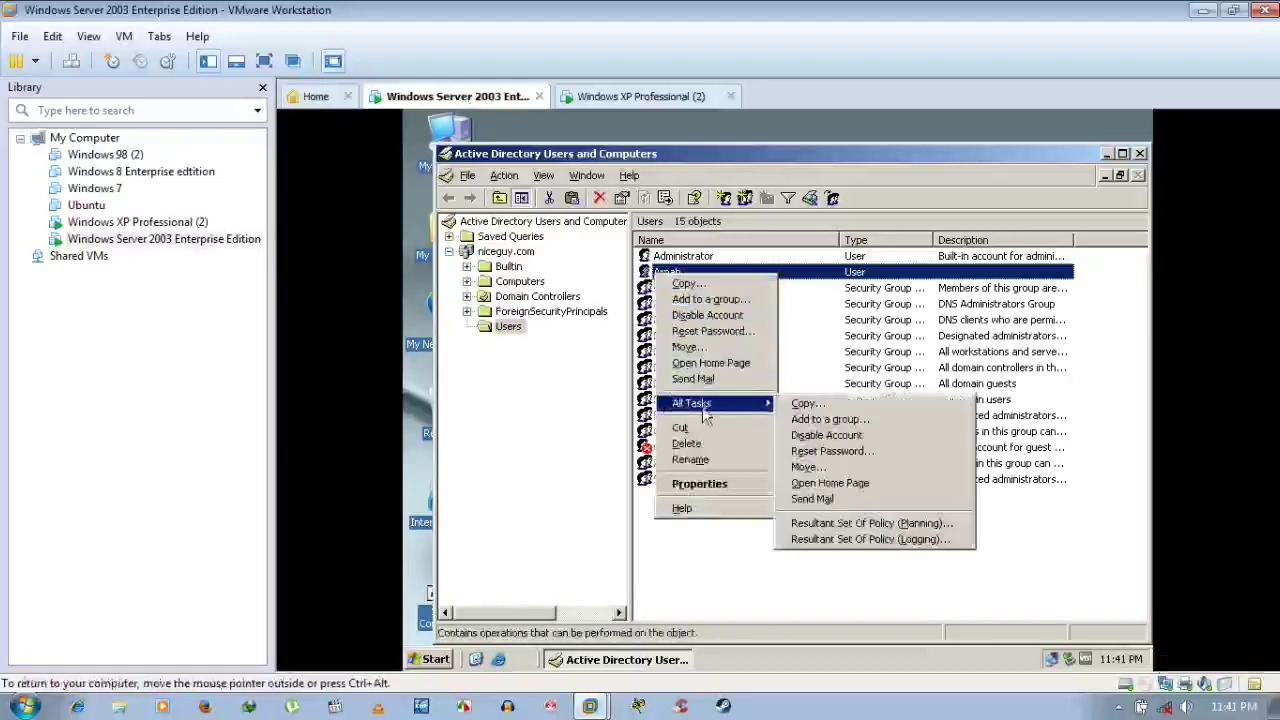
mouse_move(708, 405)
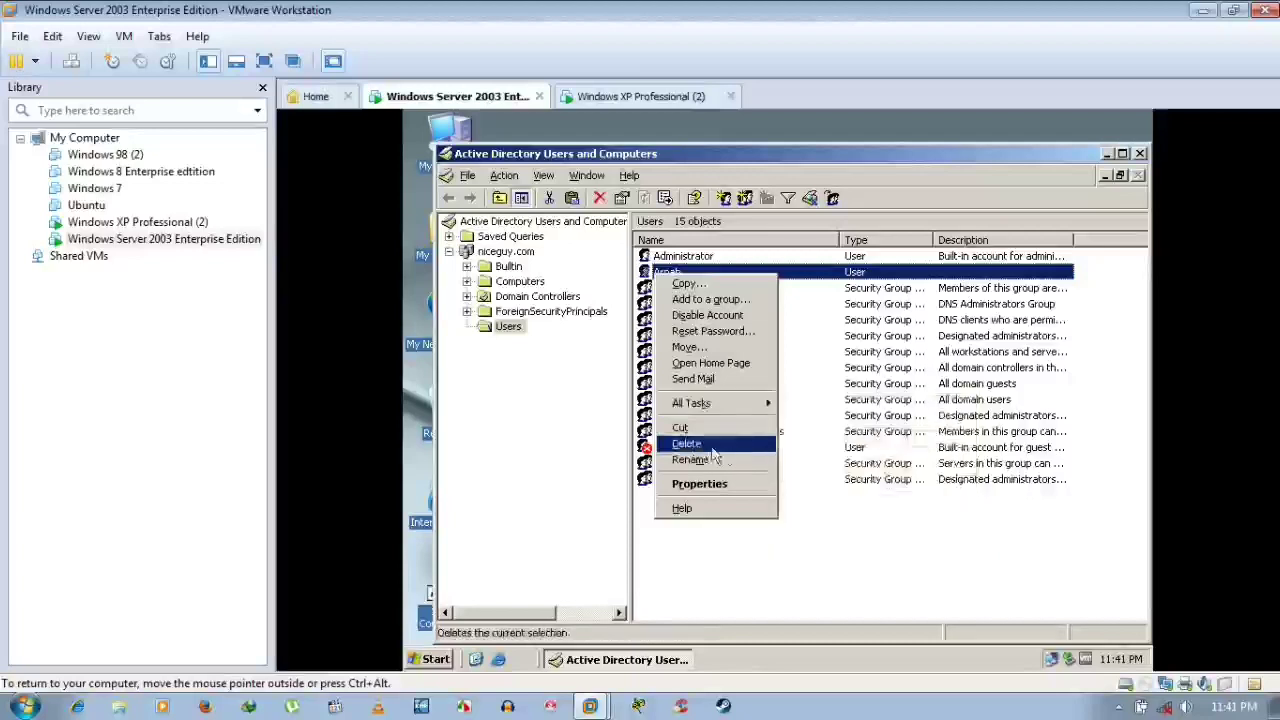
left_click(720, 448)
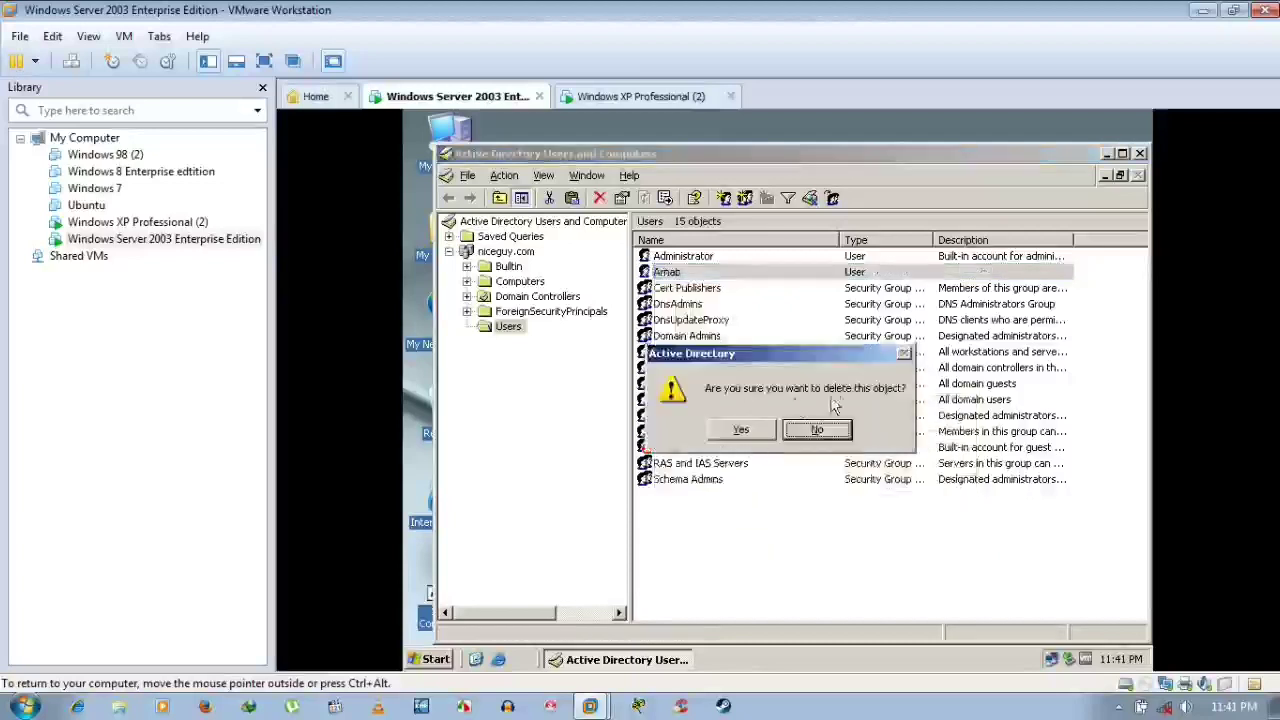
left_click(740, 430)
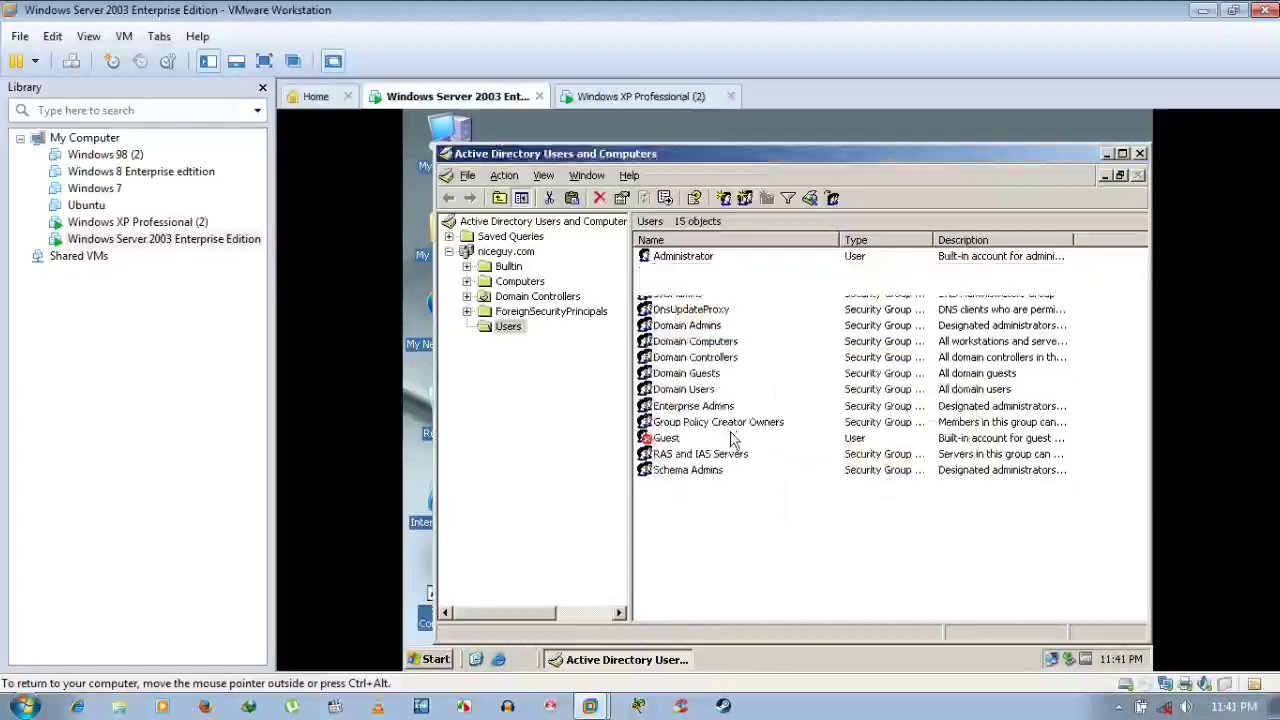
left_click(1107, 158)
left_click(657, 96)
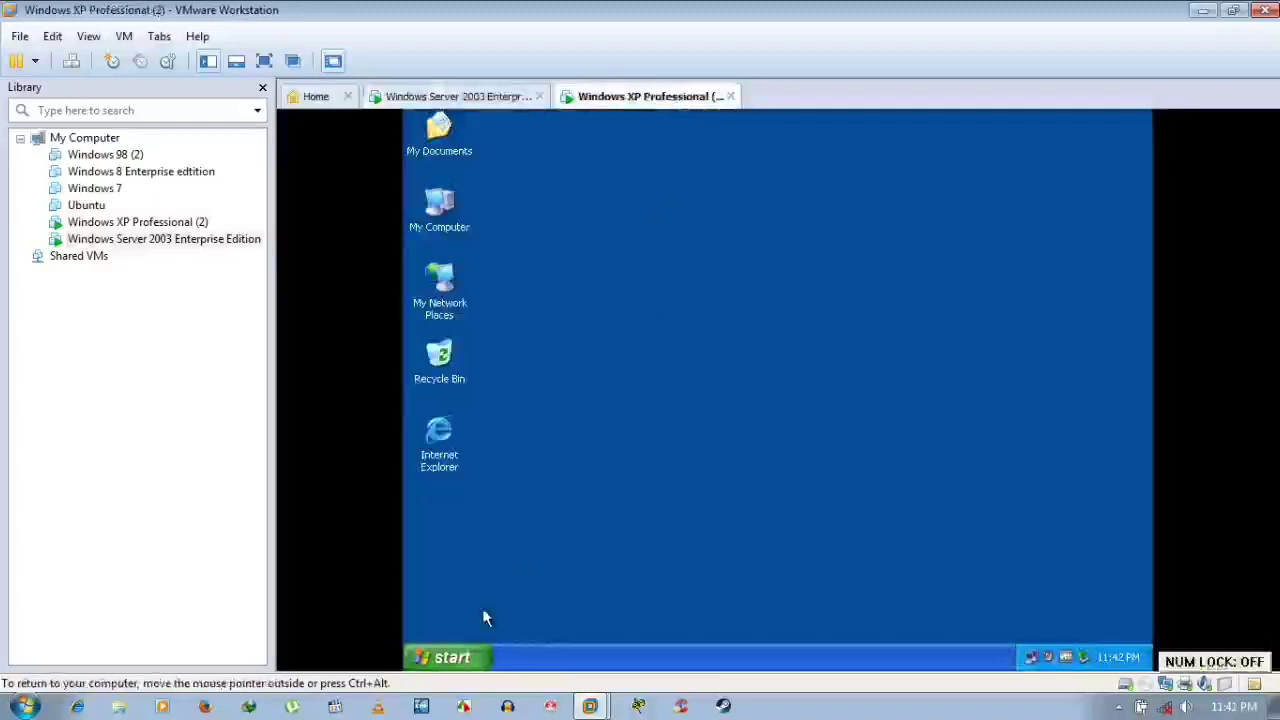
Open the XP Start menu and choose Shut Down
left_click(452, 656)
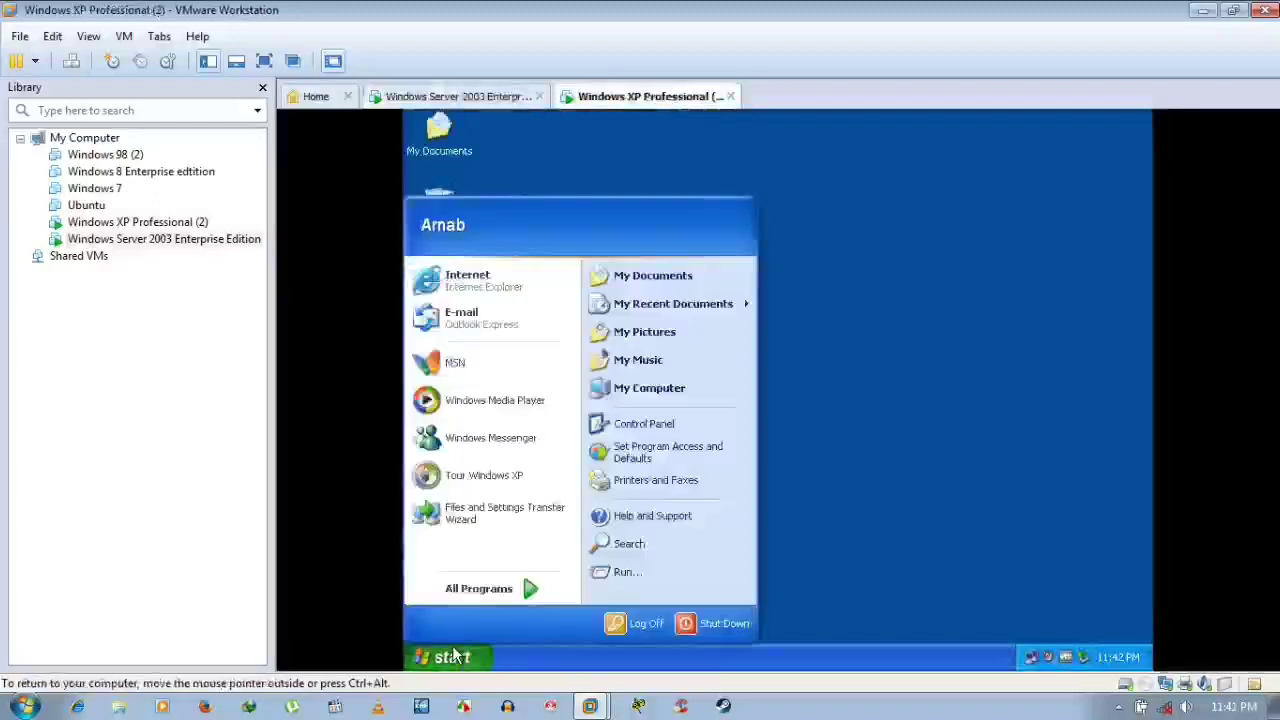
left_click(700, 625)
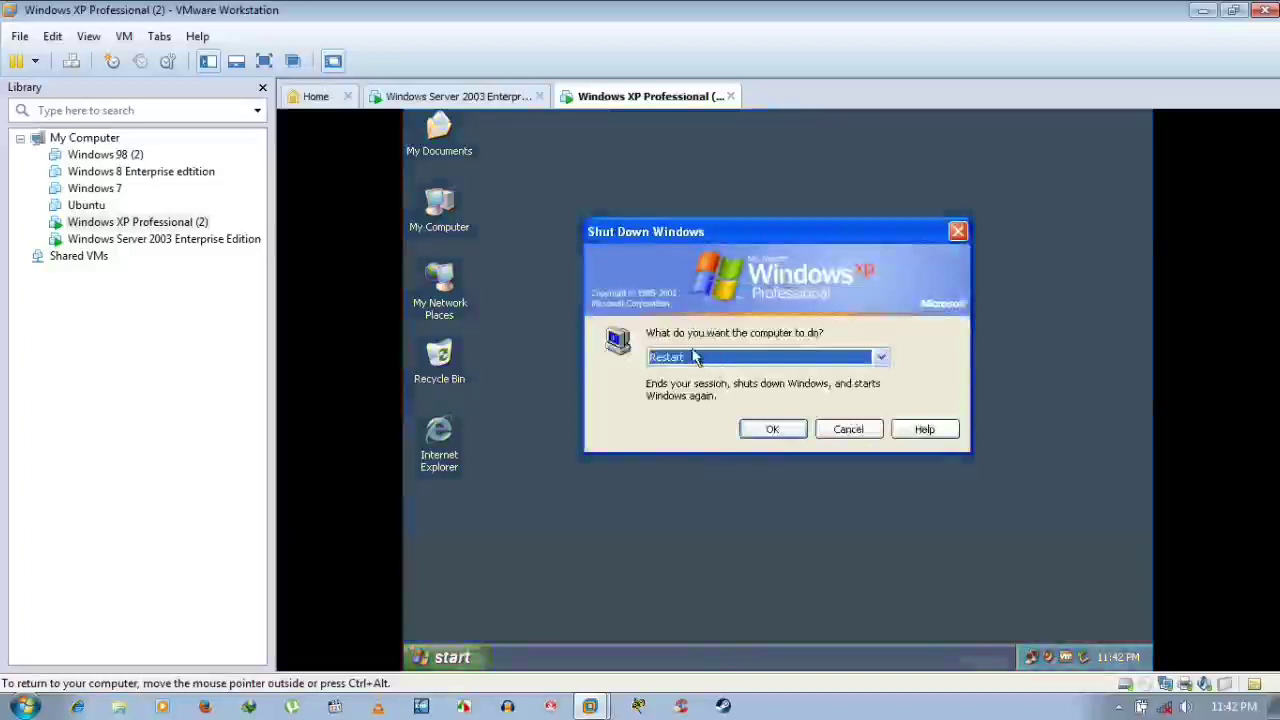
Restart the XP client and release input once the Welcome to Windows screen appears
left_click(710, 358)
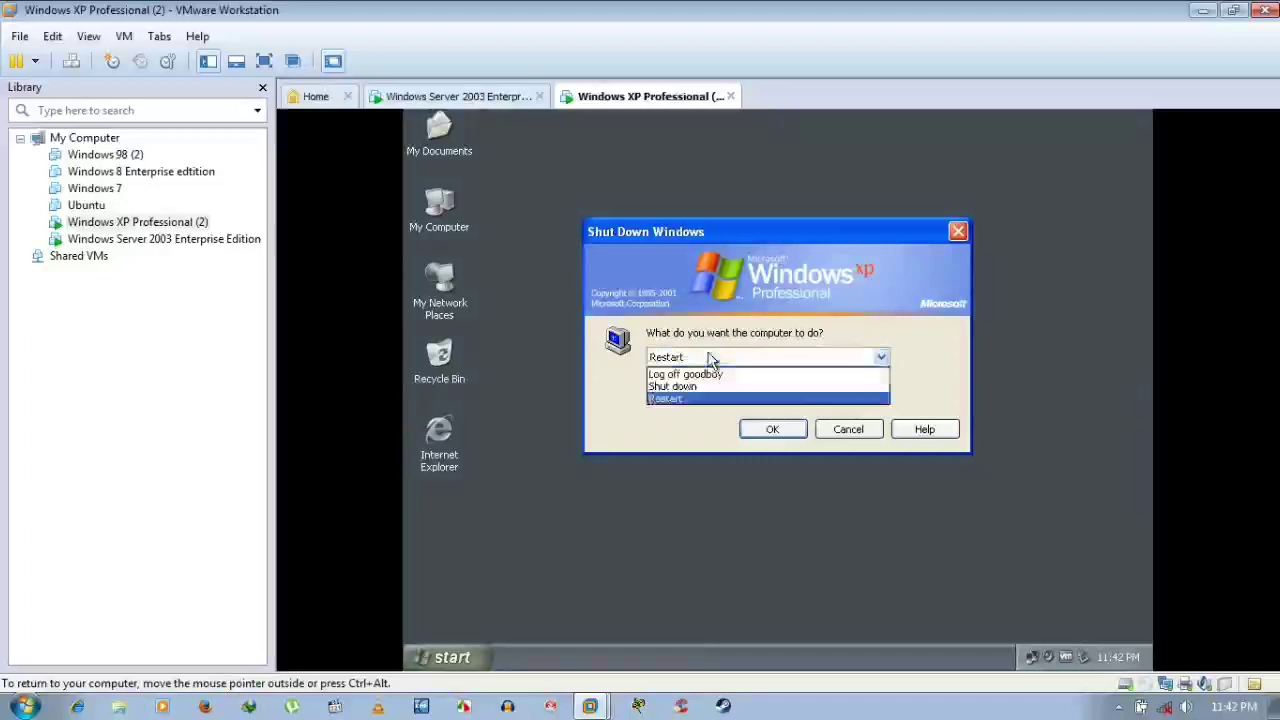
left_click(710, 357)
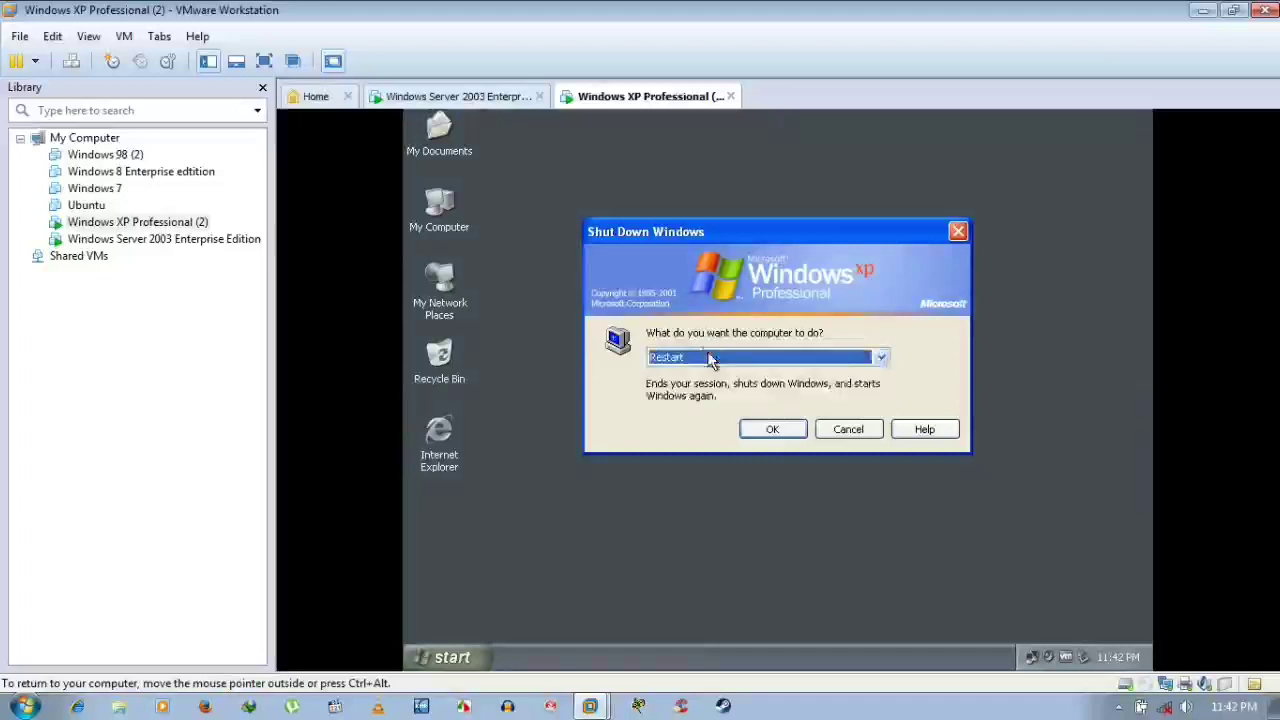
left_click(763, 429)
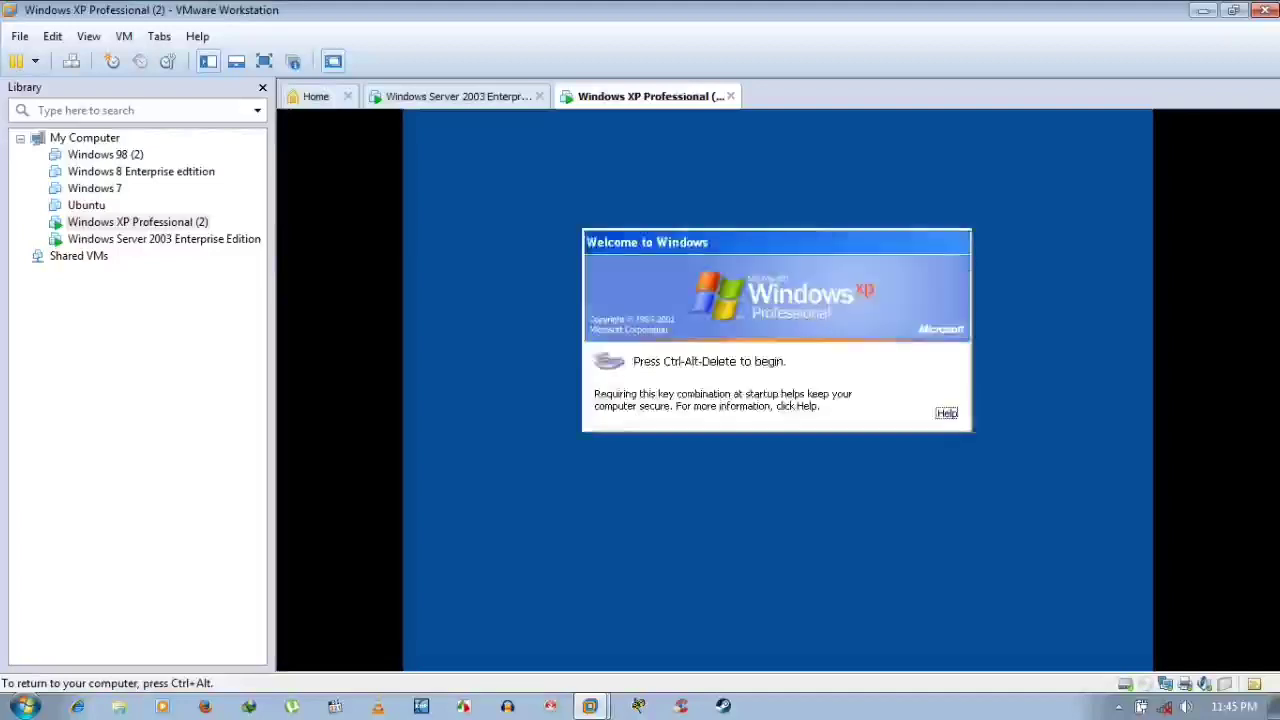
key("ctrl+alt")
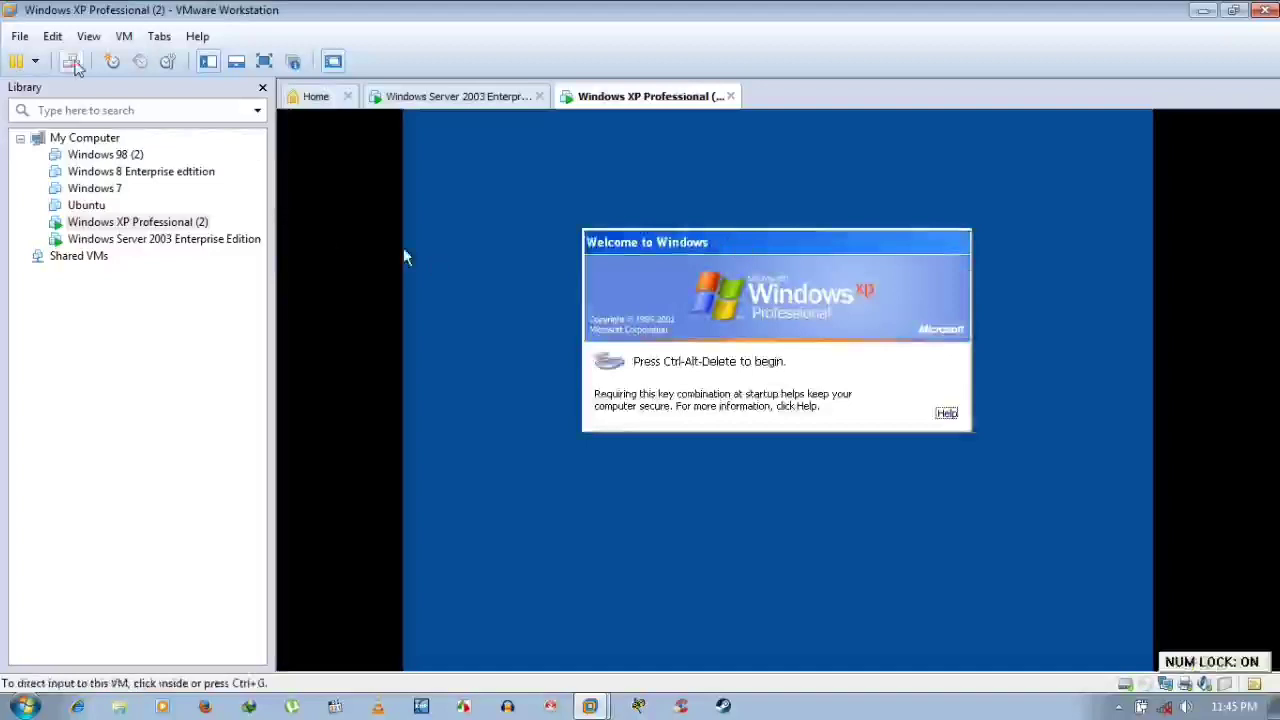
Send Ctrl+Alt+Del, log on with the deleted user's name and password, and dismiss the failure
left_click(506, 261)
key("ctrl+alt+Insert")
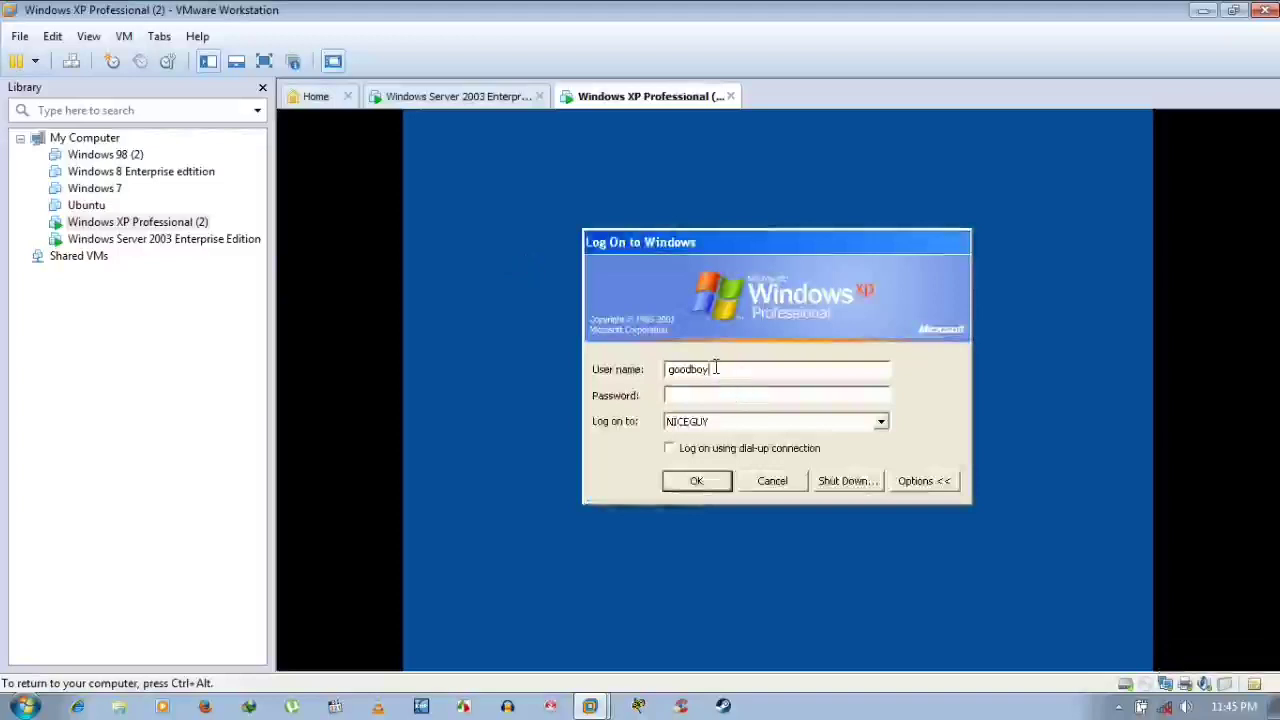
left_click_drag(716, 369, 614, 377)
type("g")
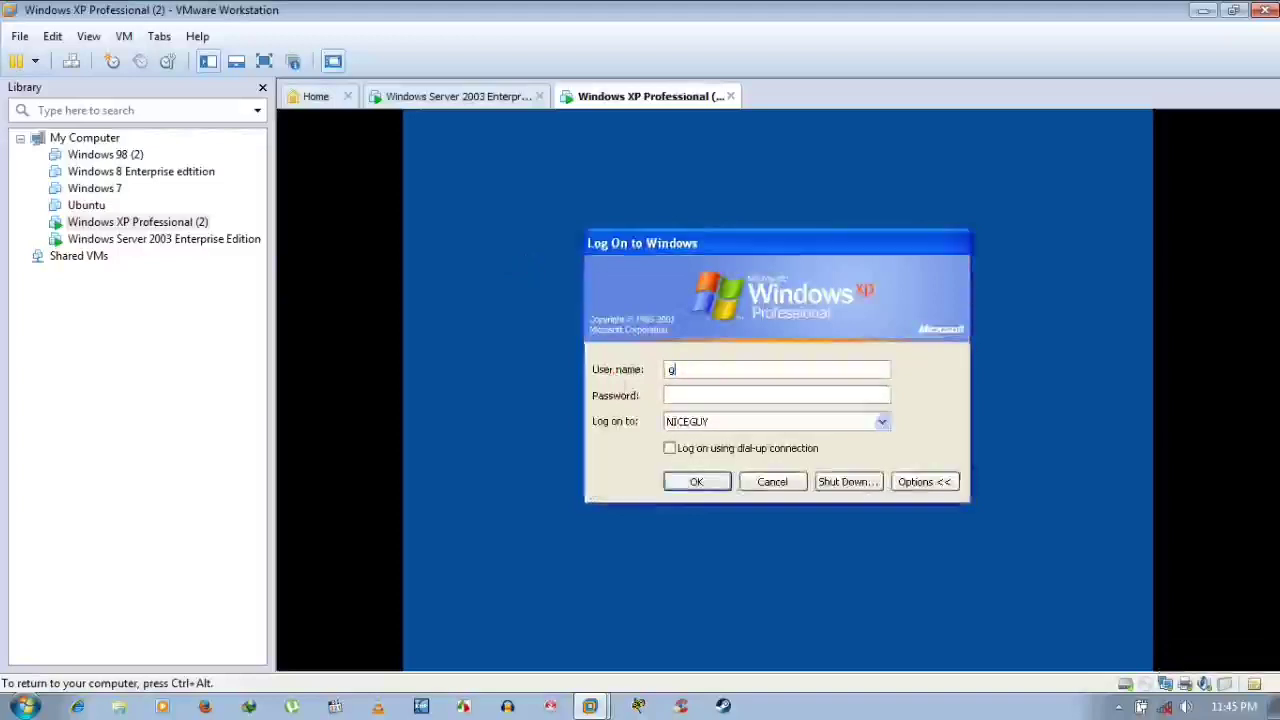
type("oodboy")
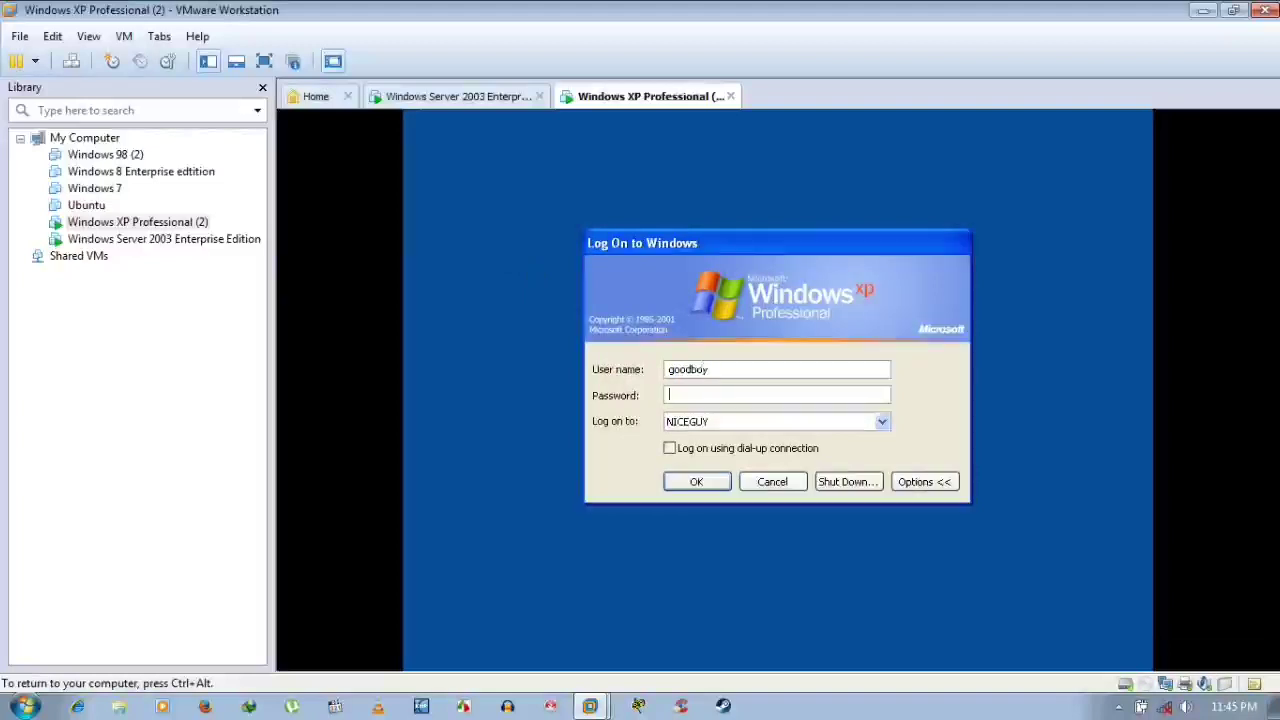
type("********")
left_click(694, 484)
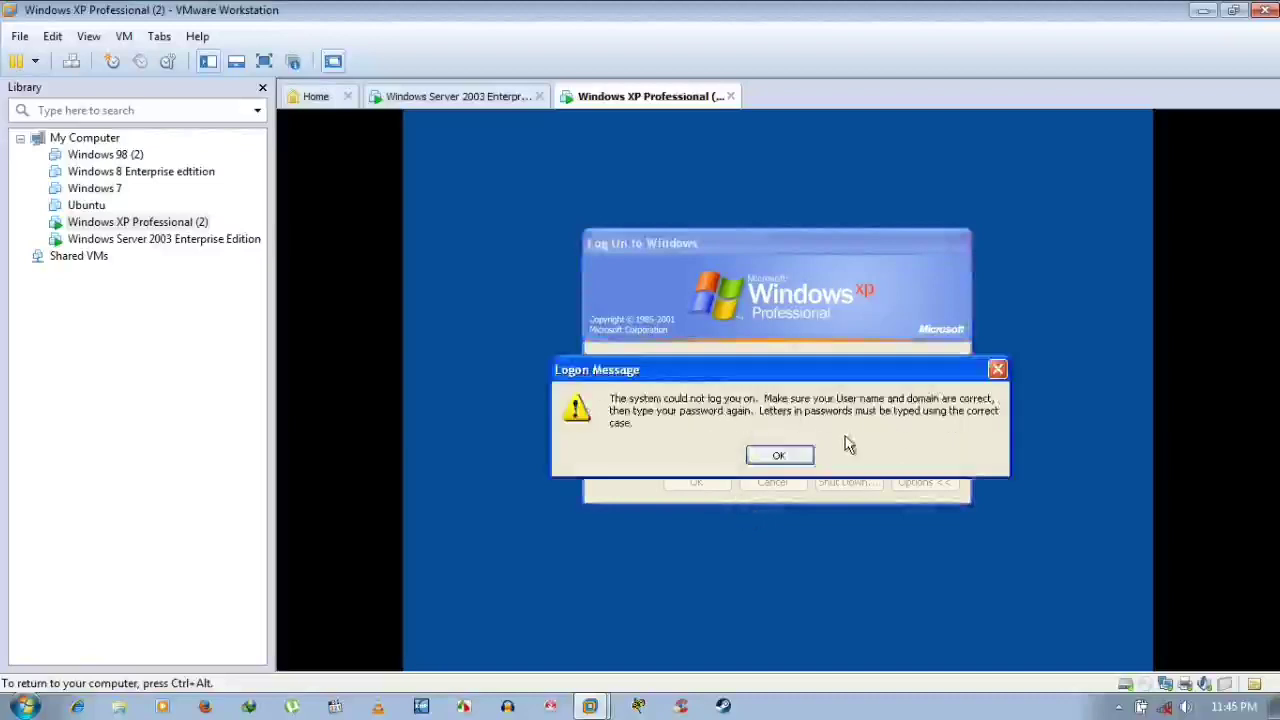
left_click(805, 453)
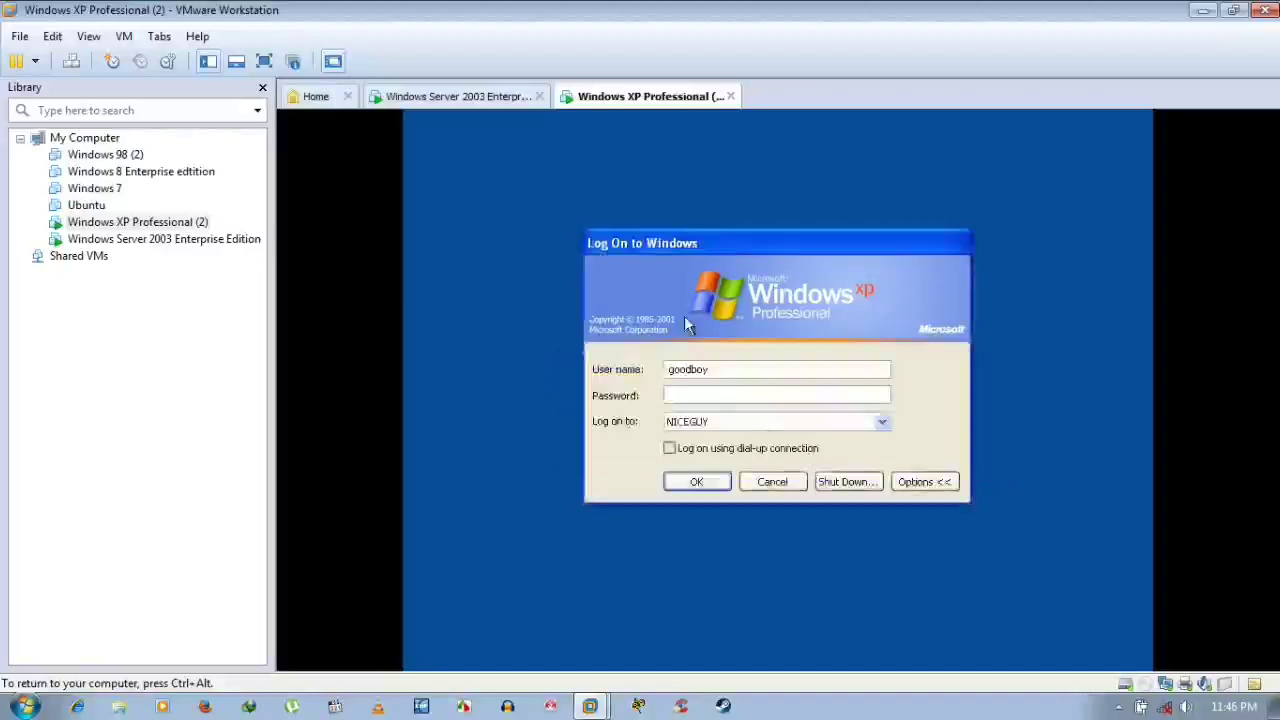
On Server 2003, bring up and close Active Directory Users and Computers, then return to XP
left_click(458, 96)
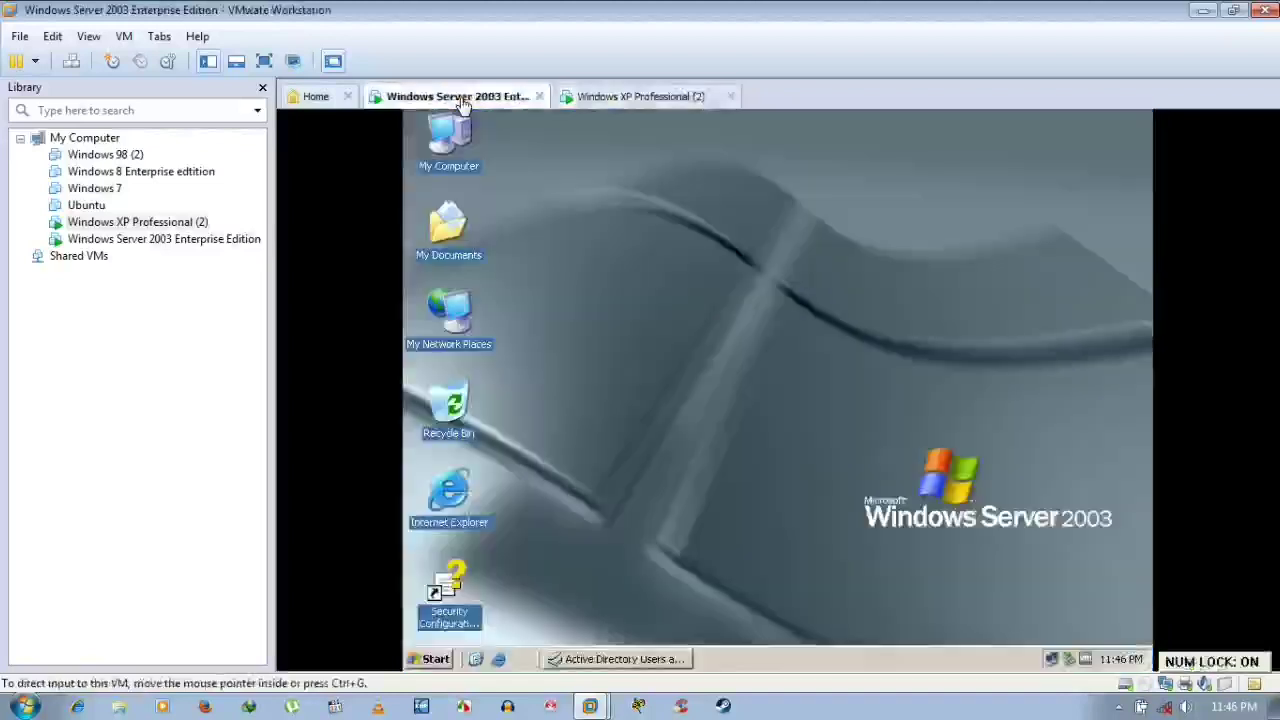
left_click(640, 661)
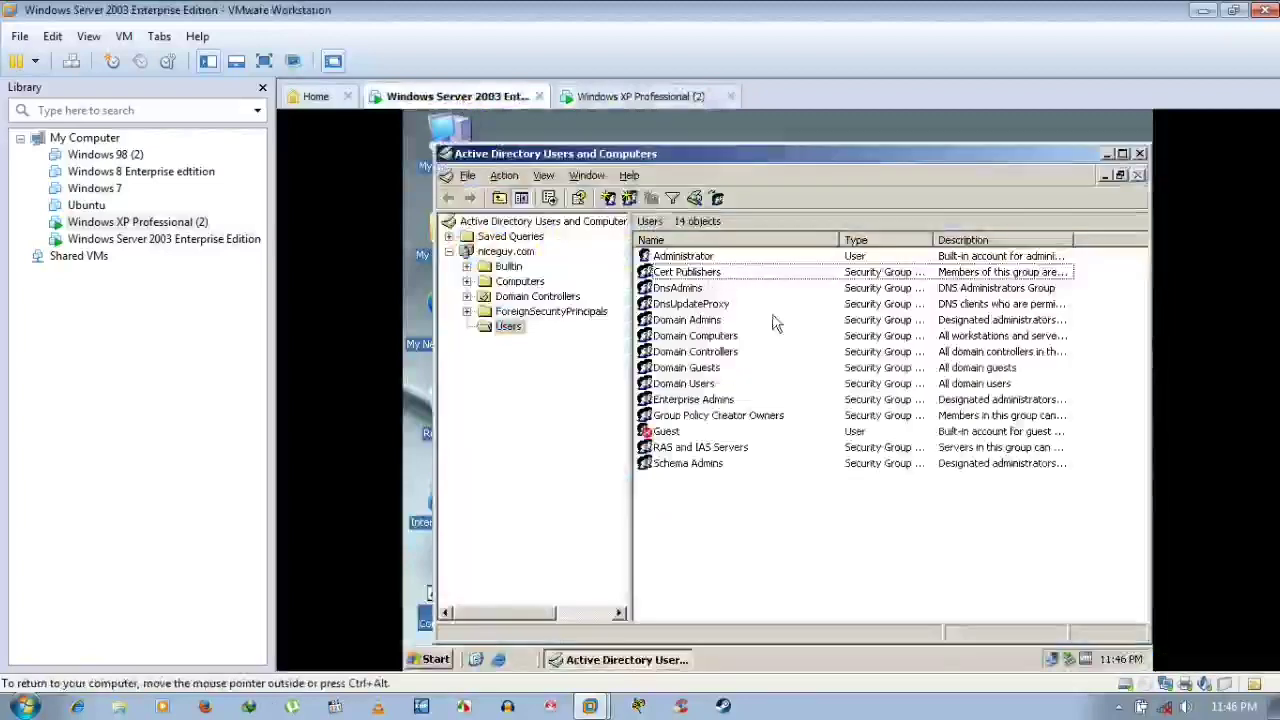
left_click(1138, 153)
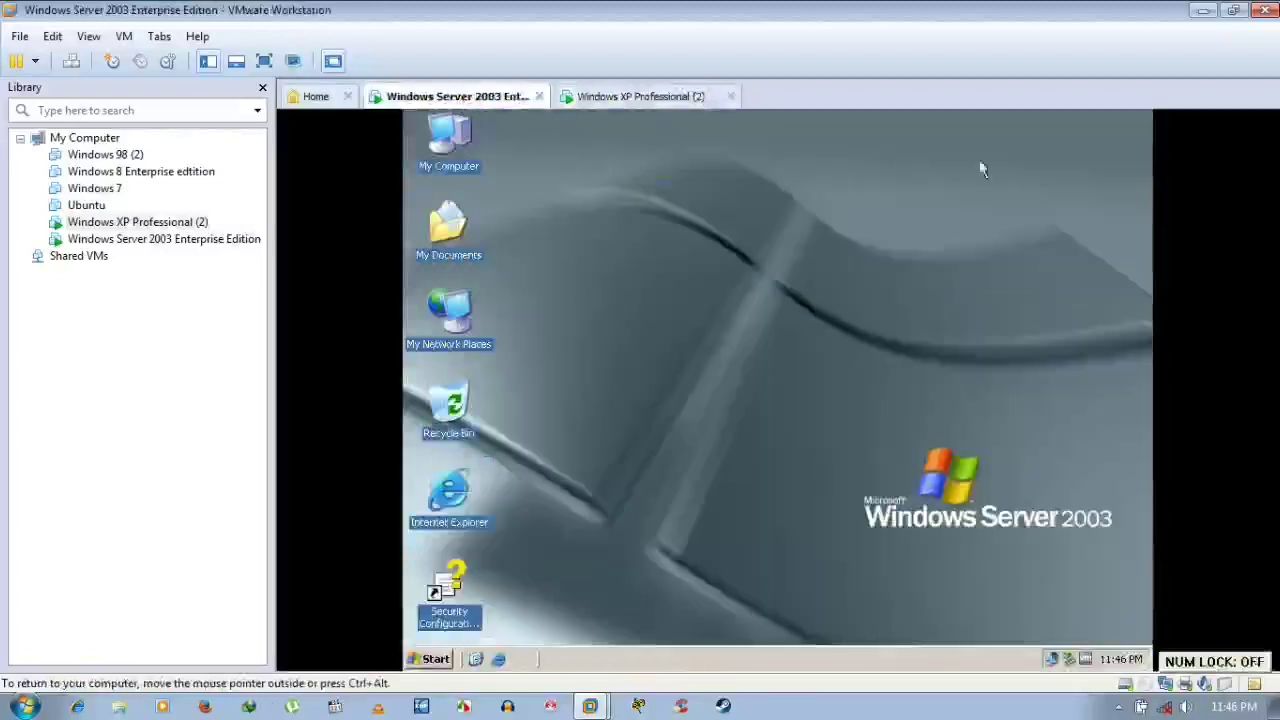
left_click(663, 97)
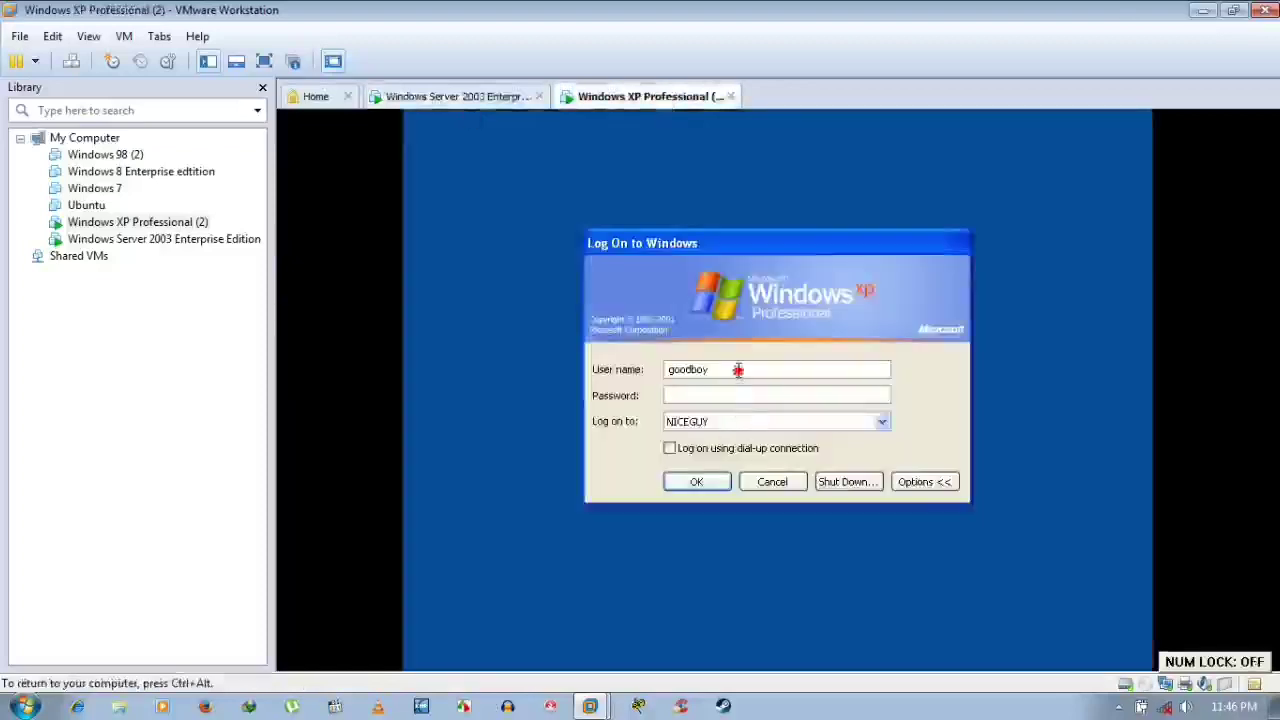
Replace the XP logon user name with Administrator, then switch to the Server 2003 machine
left_click_drag(737, 370, 646, 368)
key("BackSpace")
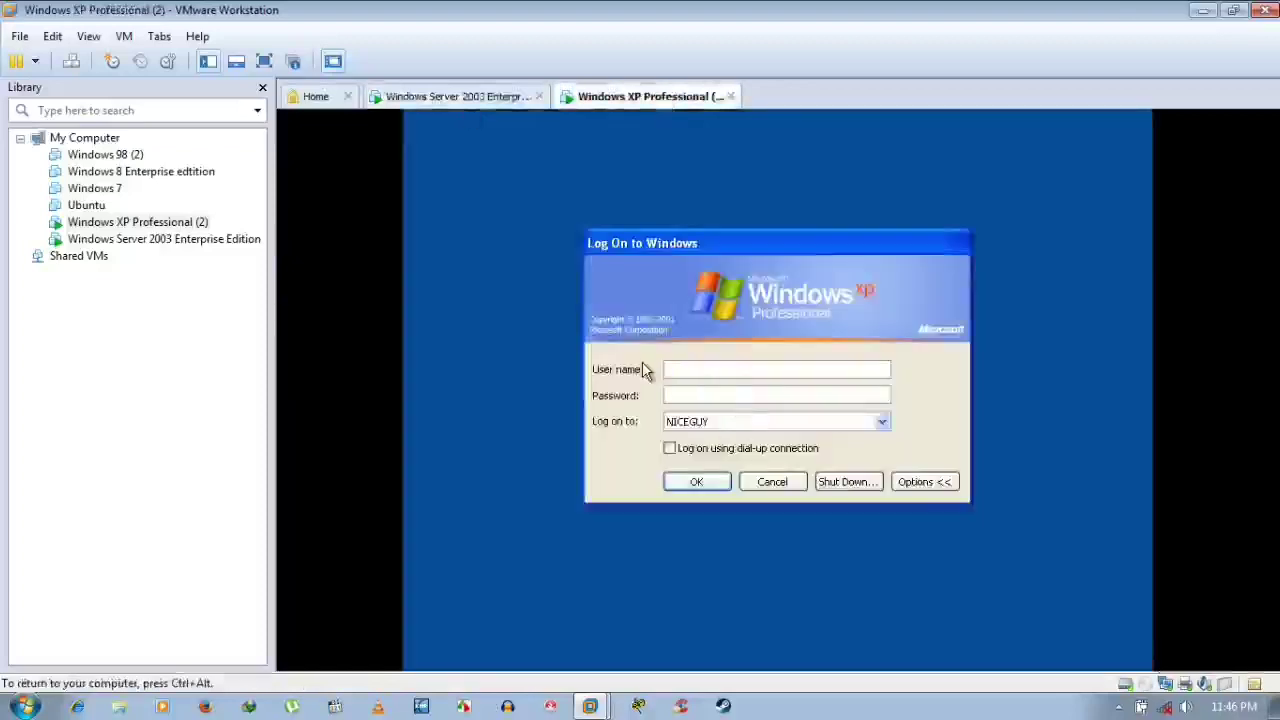
type("Administrator")
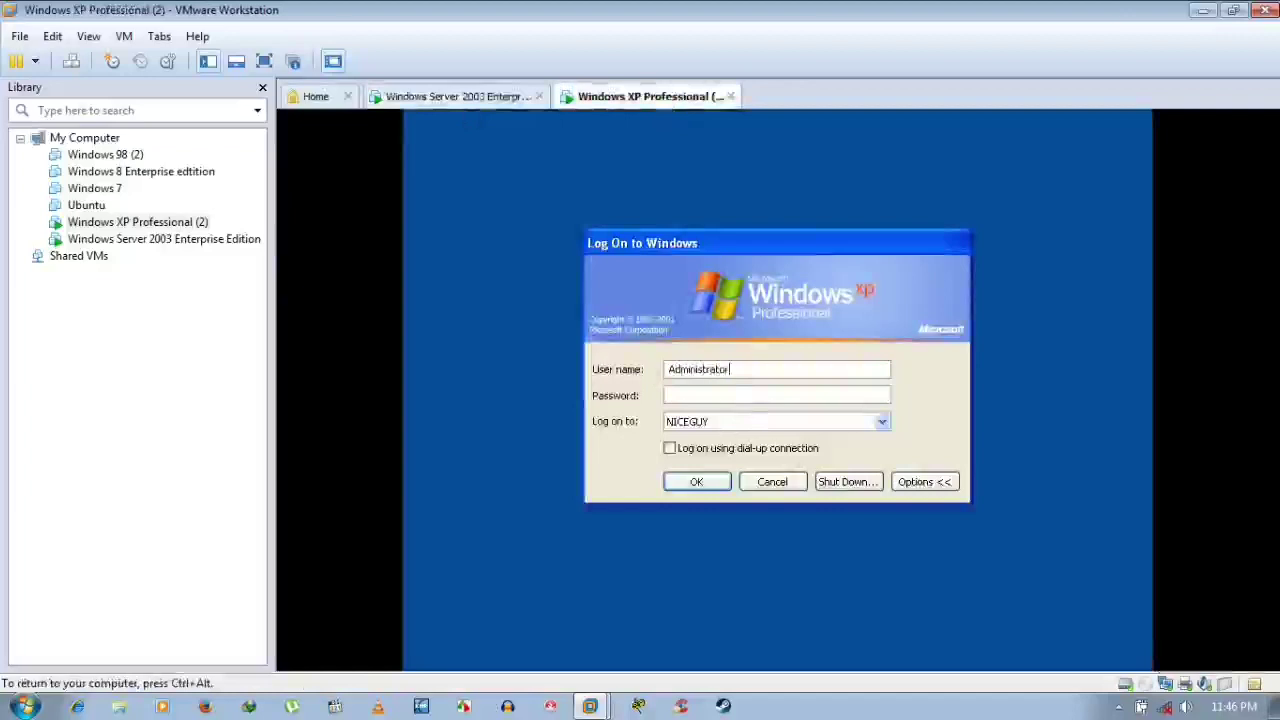
key("ctrl+alt")
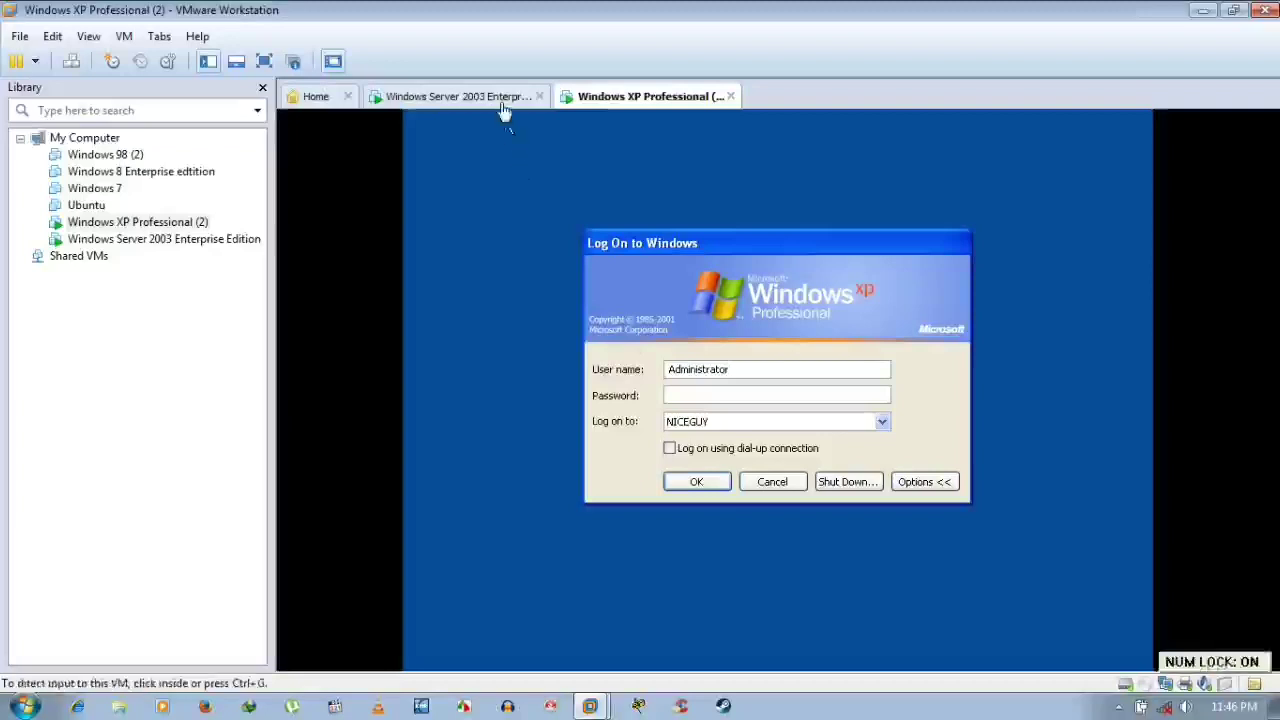
left_click(500, 100)
On the server, open Active Directory Users and Computers and select the Administrator account, then return to the XP logon
left_click(481, 442)
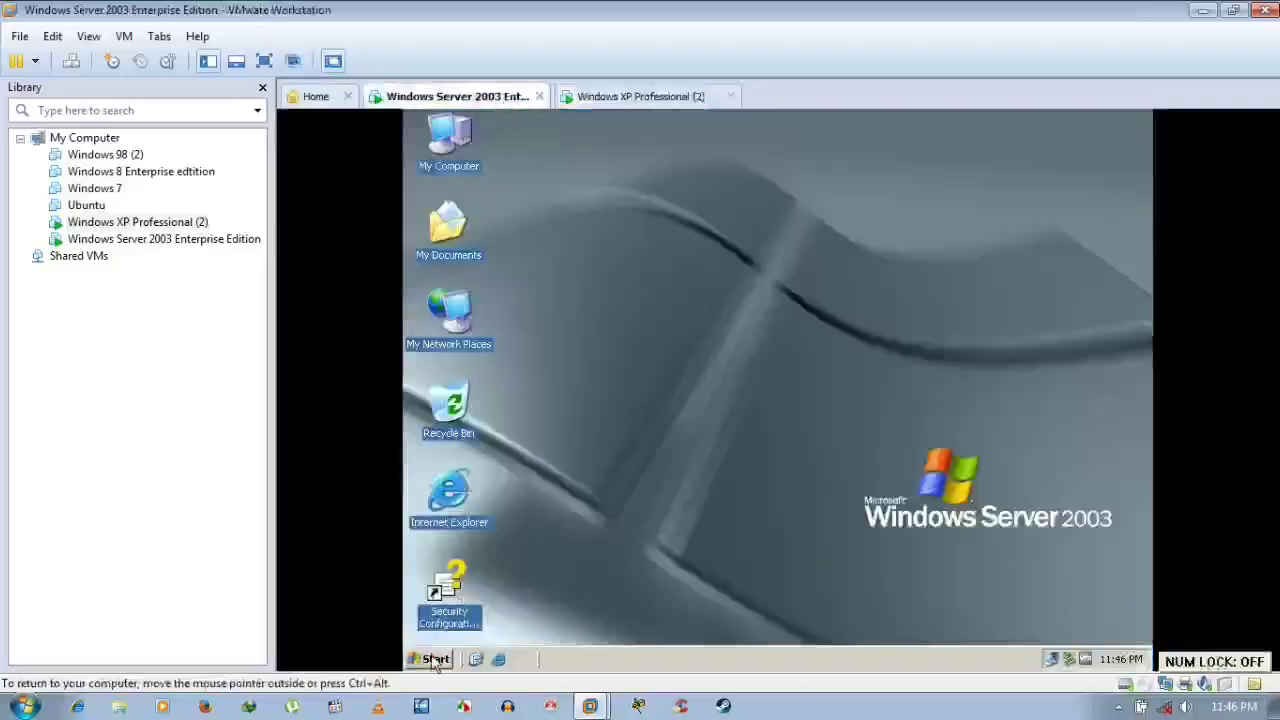
key("ctrl+Escape")
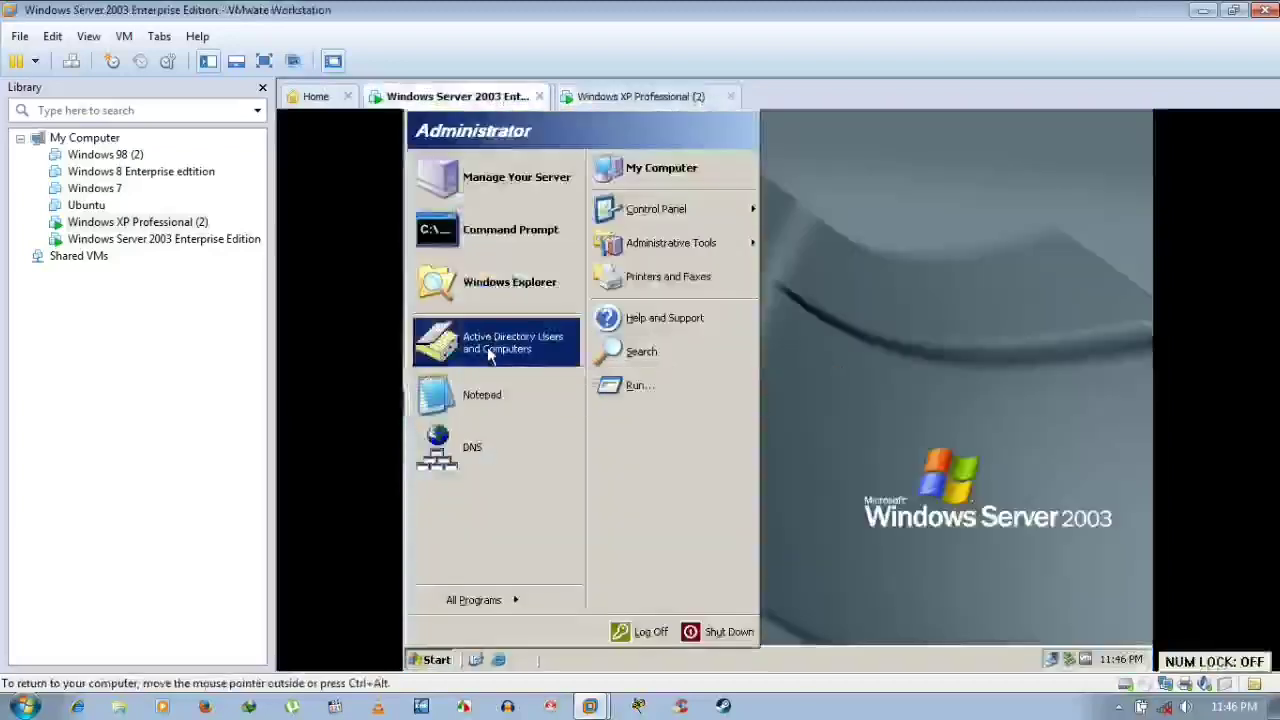
left_click(487, 348)
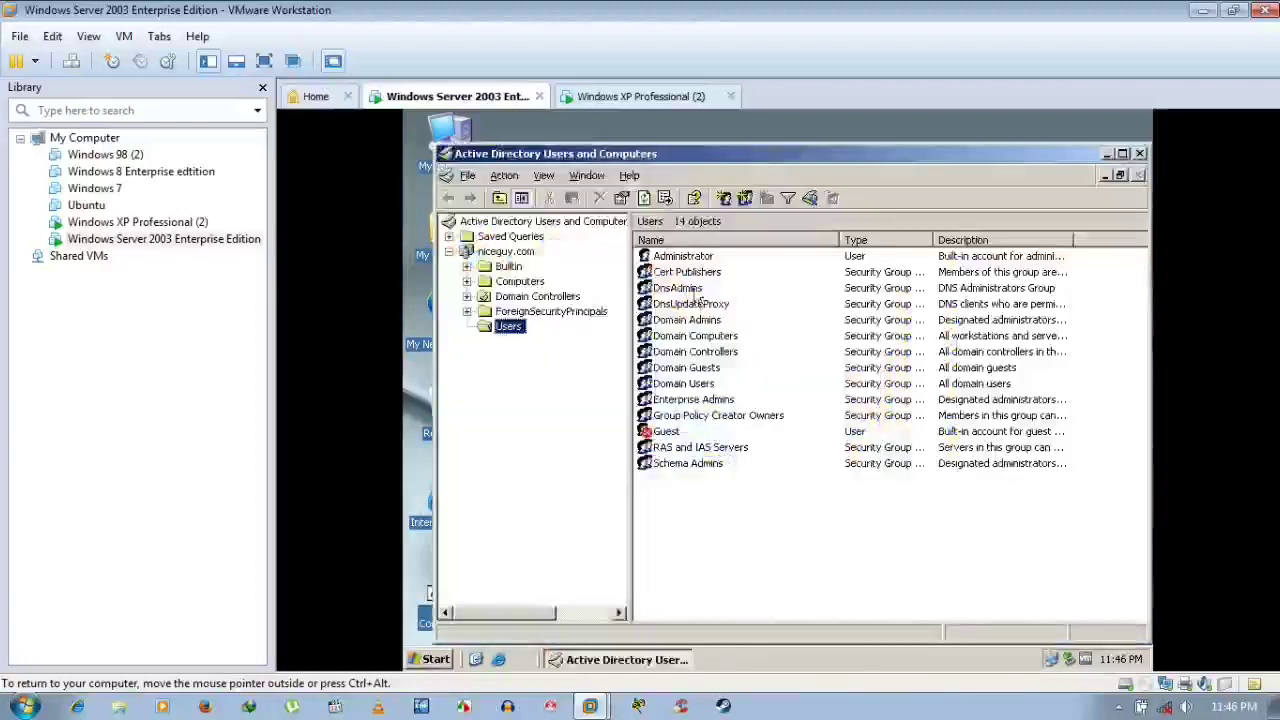
left_click(684, 258)
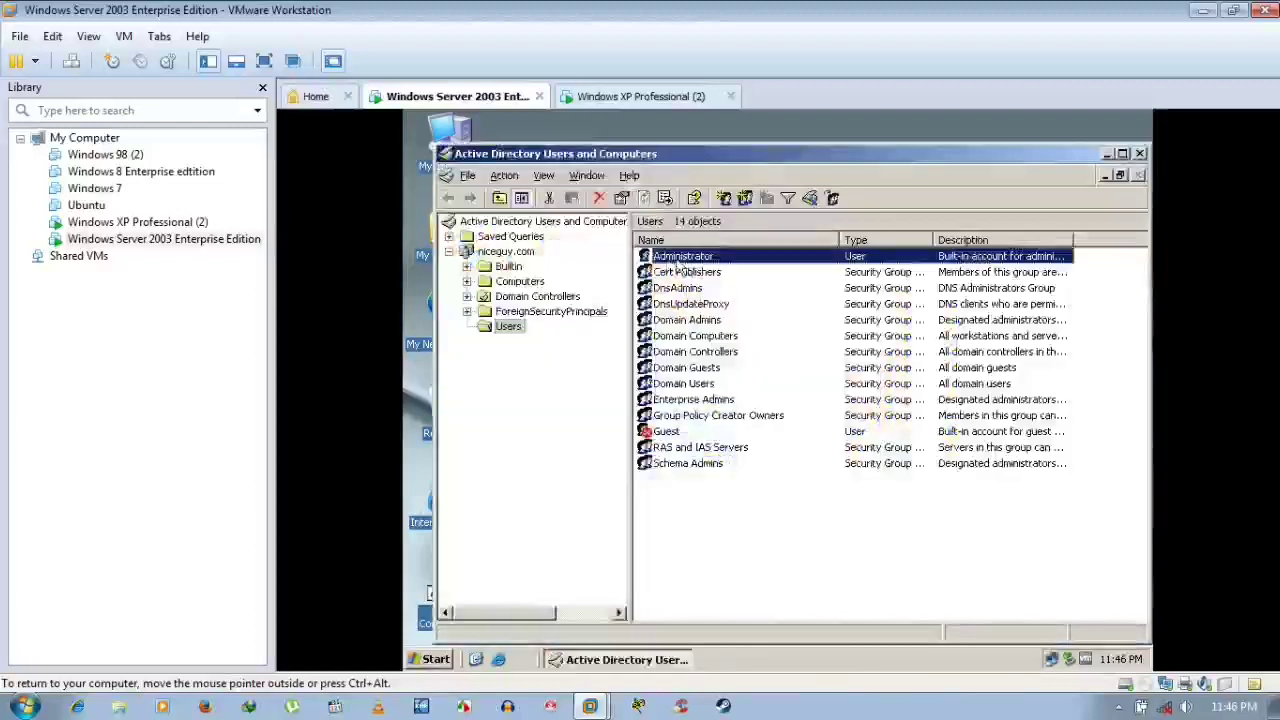
left_click(640, 96)
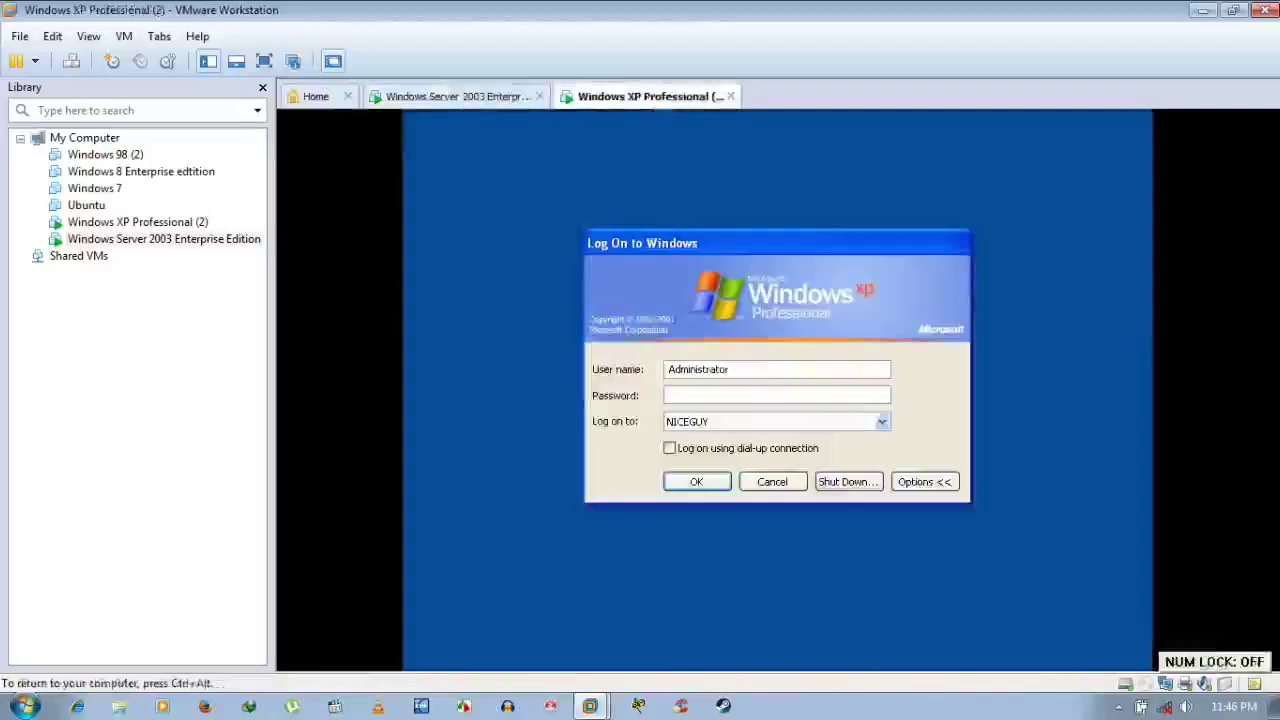
Enter the Administrator password and log the XP client on to the NICEGUY domain
left_click(706, 397)
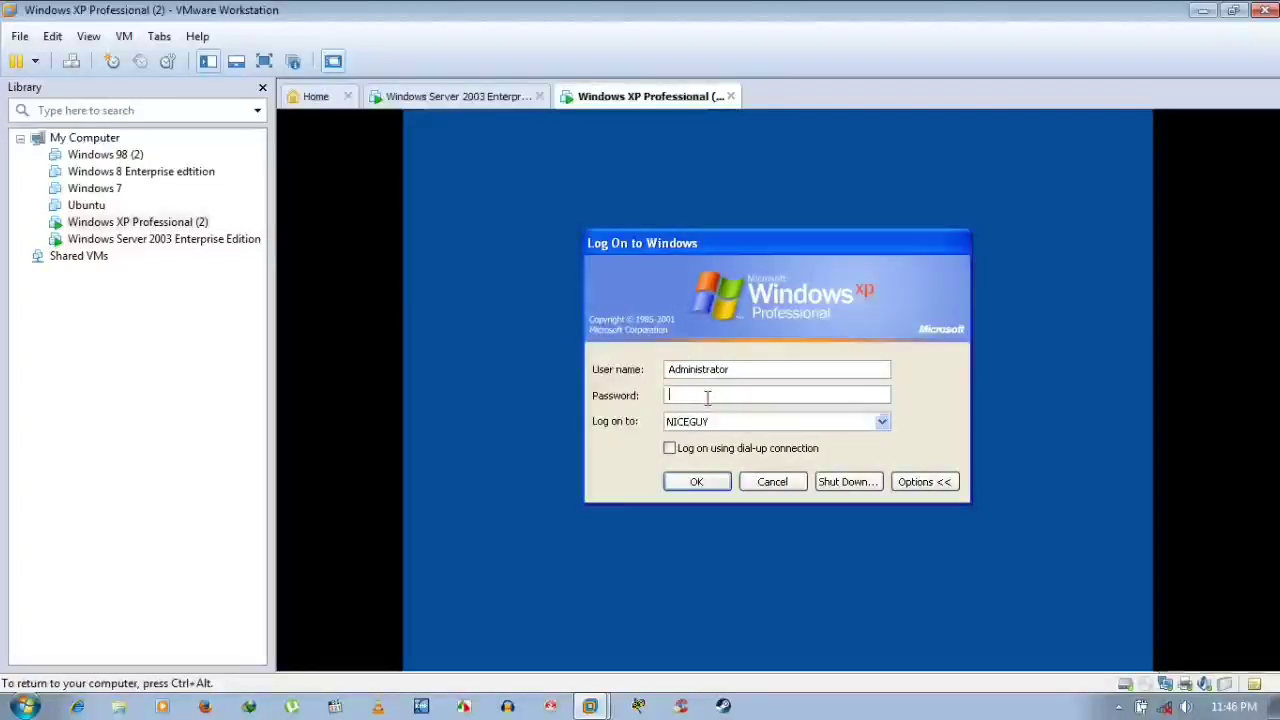
type("*******")
key("Return")
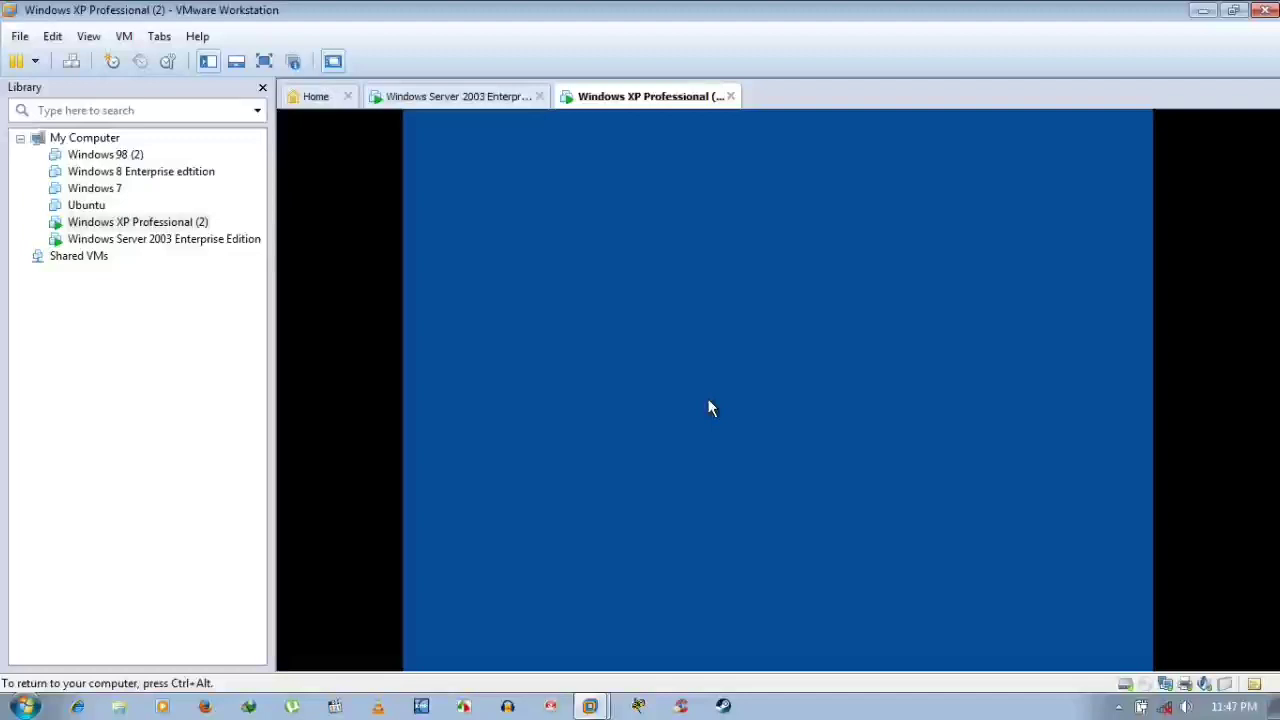
Close Active Directory Users and Computers on the server and return input to the XP client
left_click(460, 96)
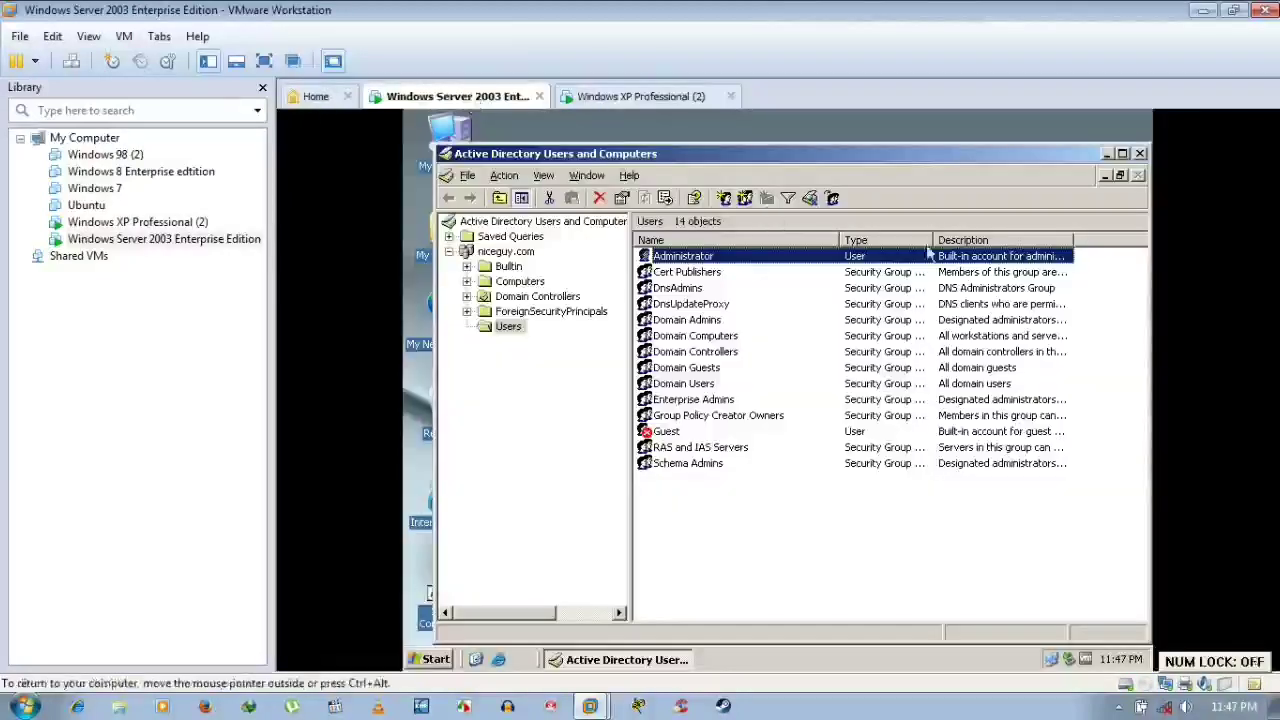
left_click(1141, 155)
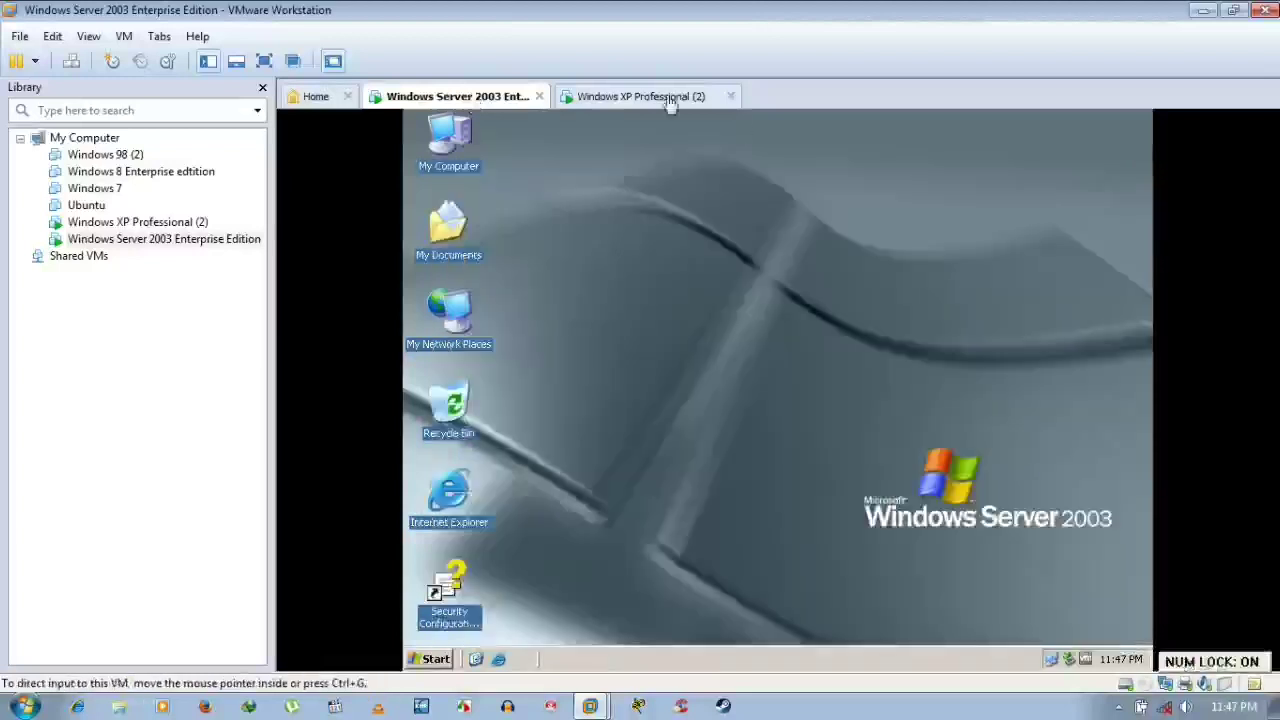
left_click(640, 96)
left_click(698, 213)
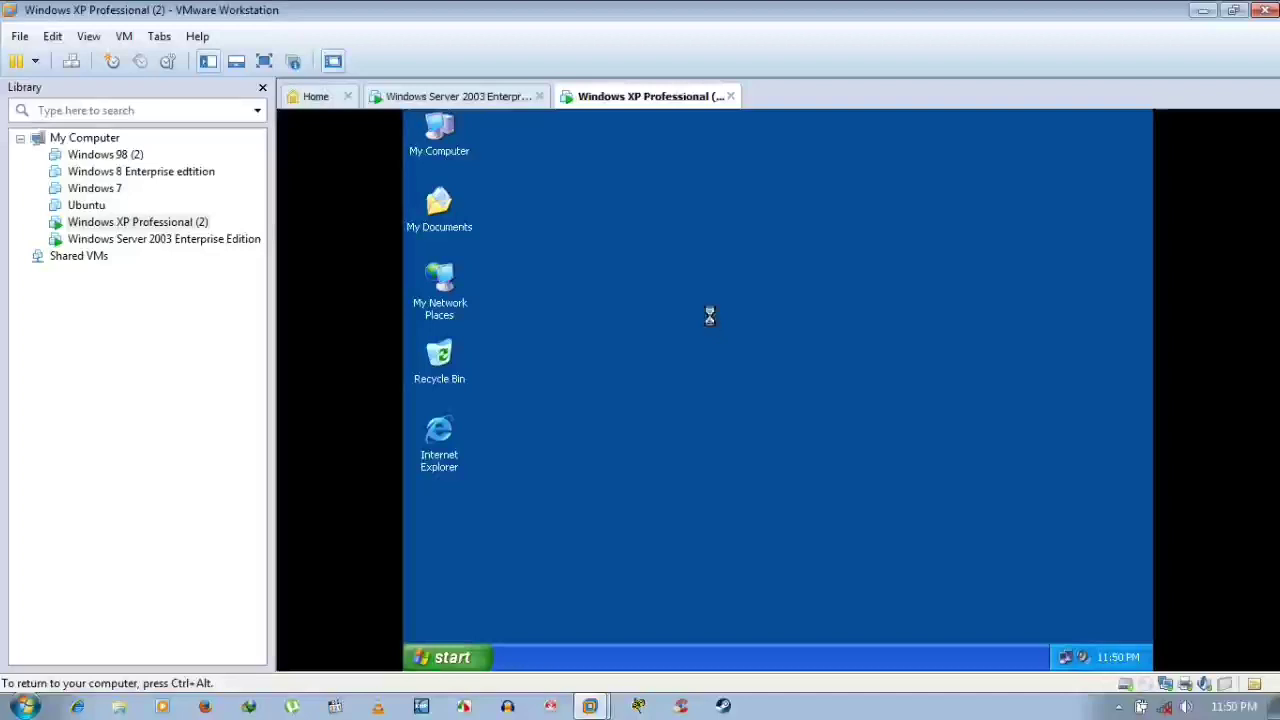
Refresh the Administrator's XP desktop with the context-menu Refresh and F5
right_click(709, 316)
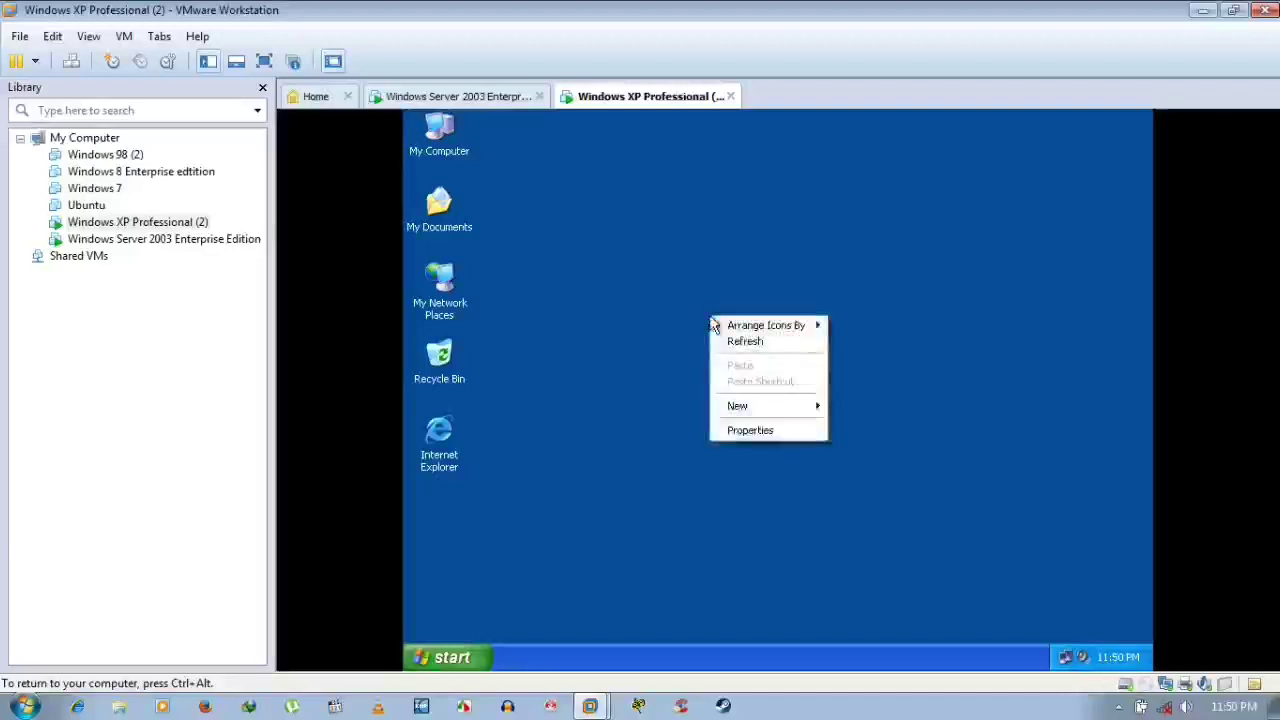
left_click(748, 343)
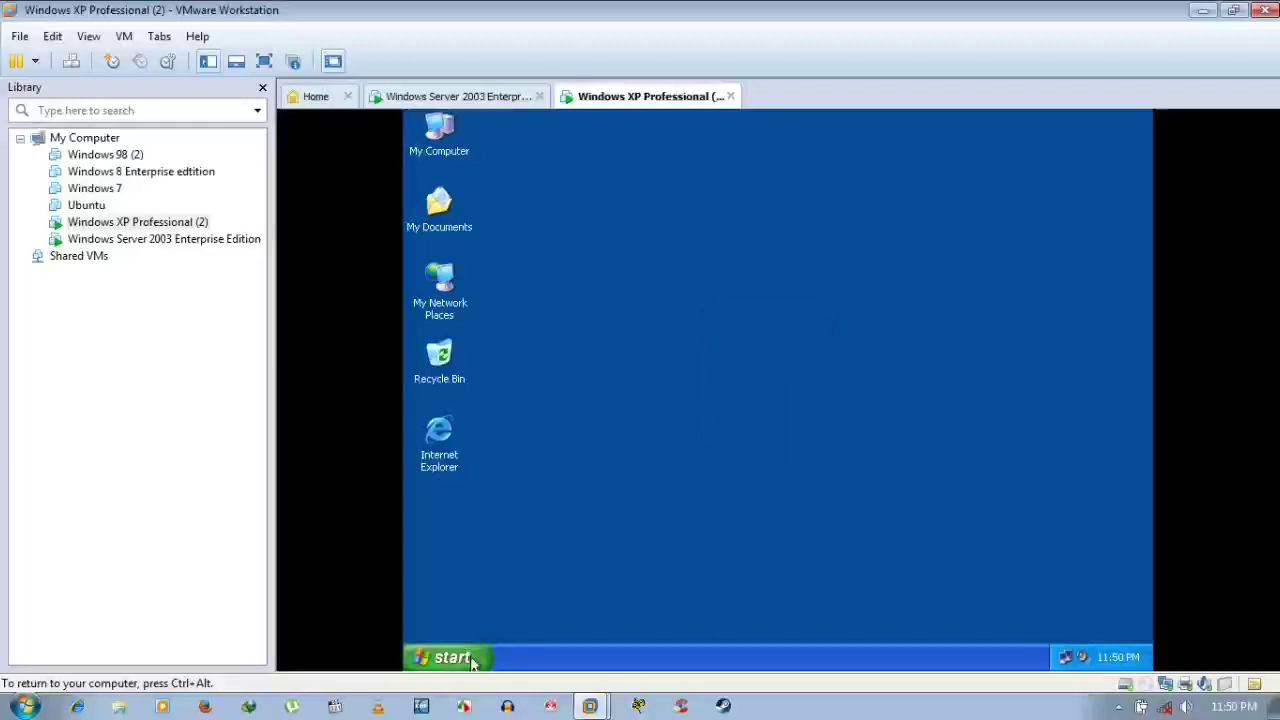
key("F5")
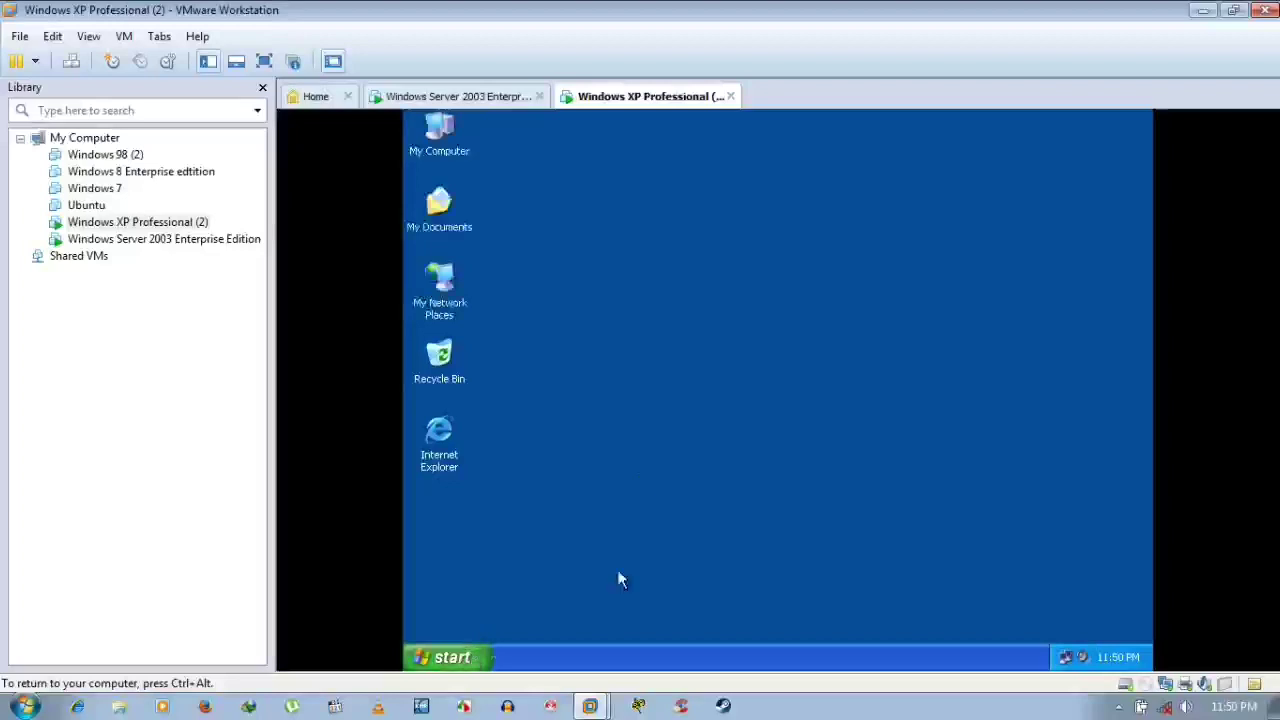
key("Num_Lock")
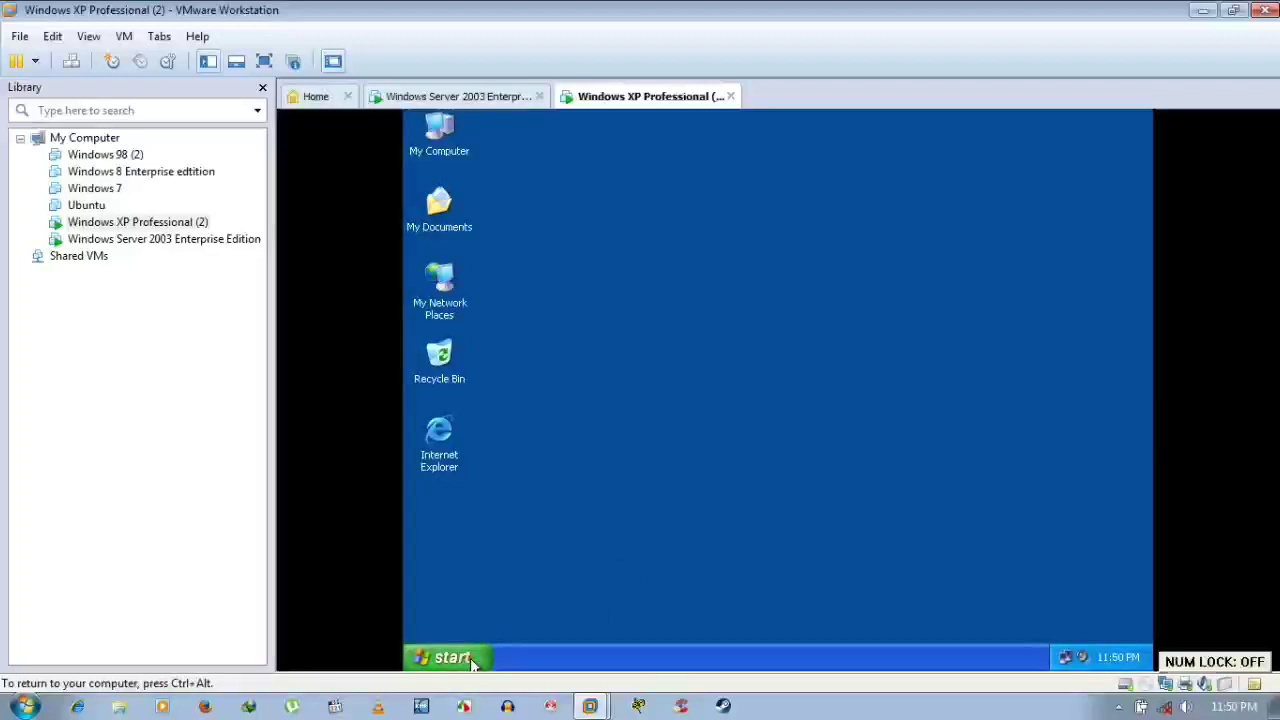
left_click(452, 657)
Review the niceguy.com Users list in the server's Active Directory Users and Computers, then return to XP
left_click(580, 412)
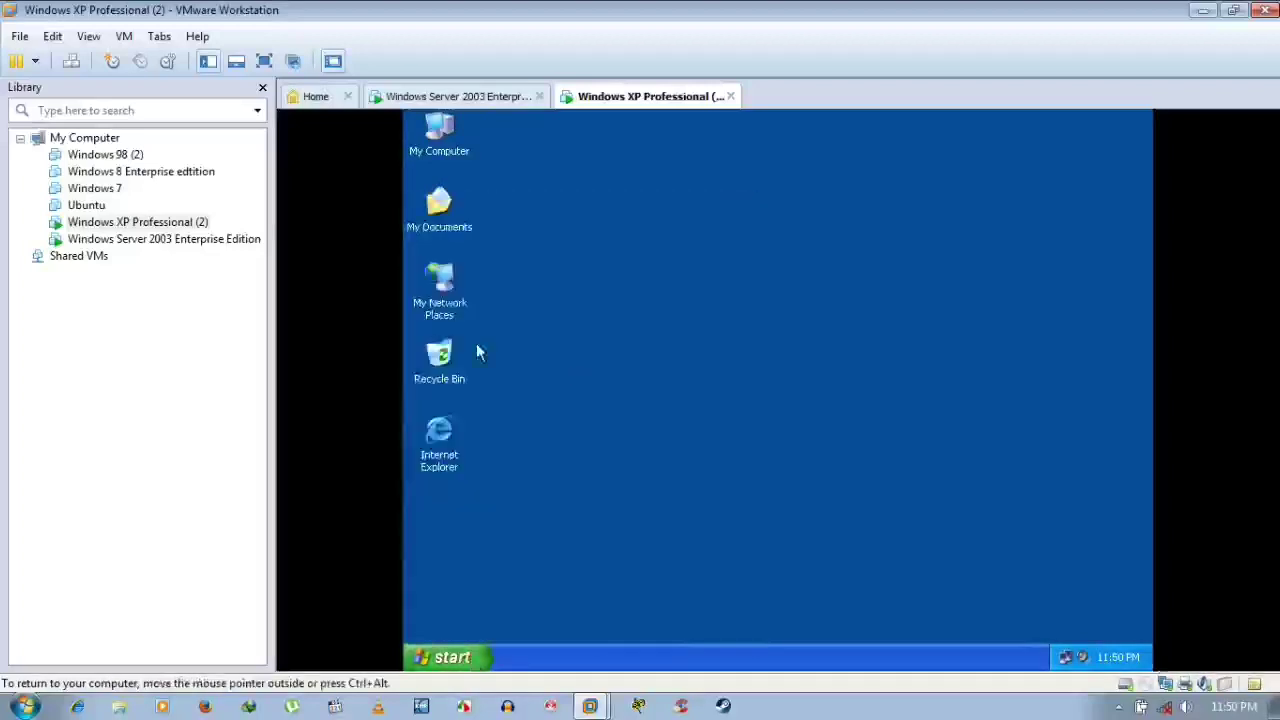
left_click(470, 652)
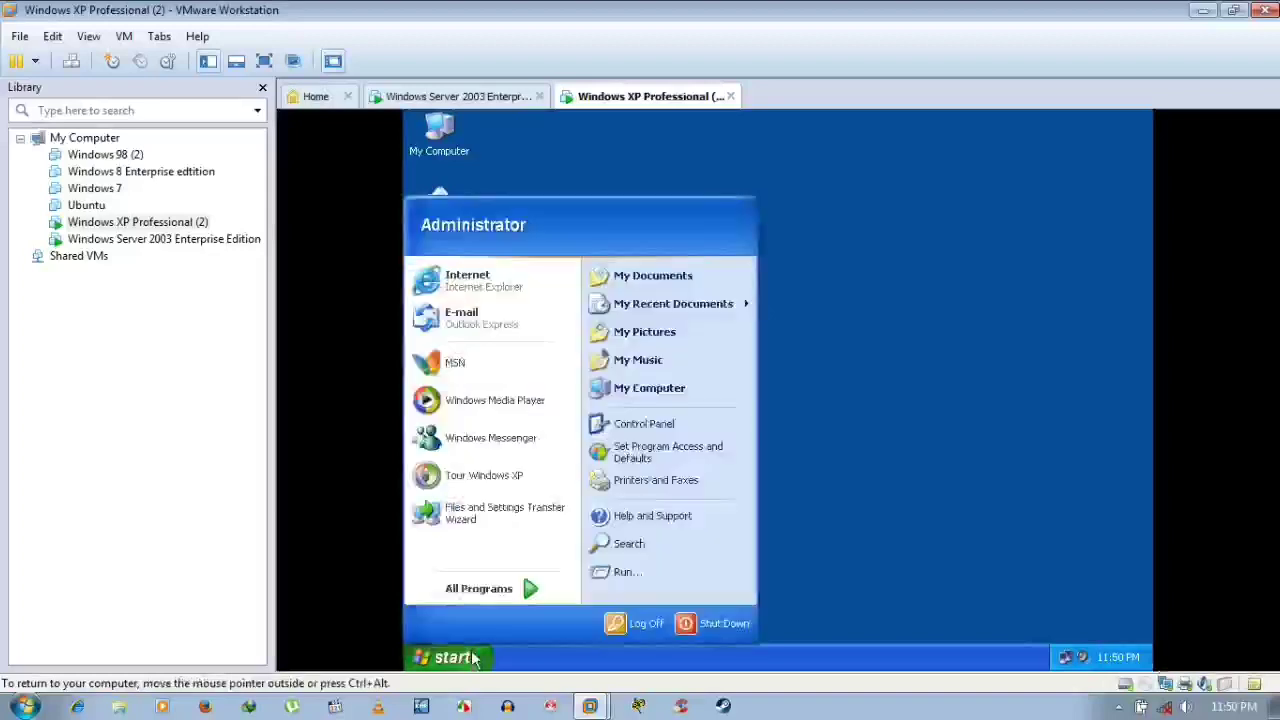
left_click(449, 96)
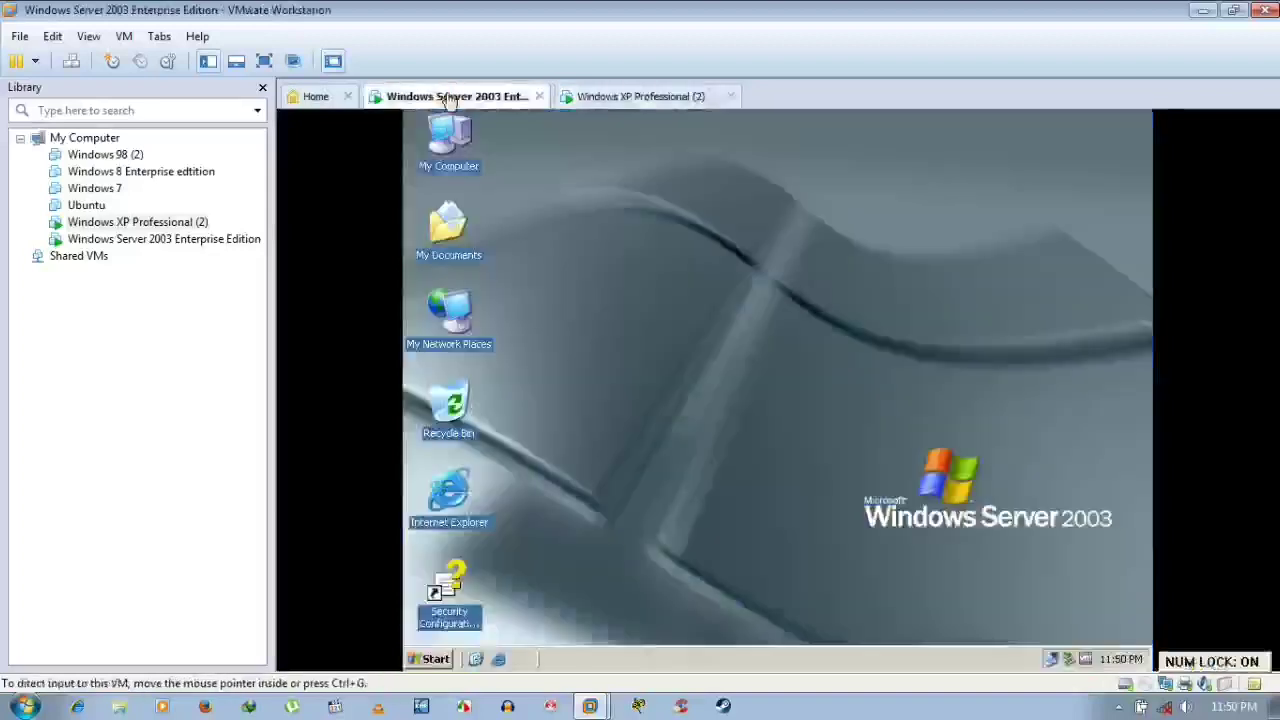
left_click(435, 660)
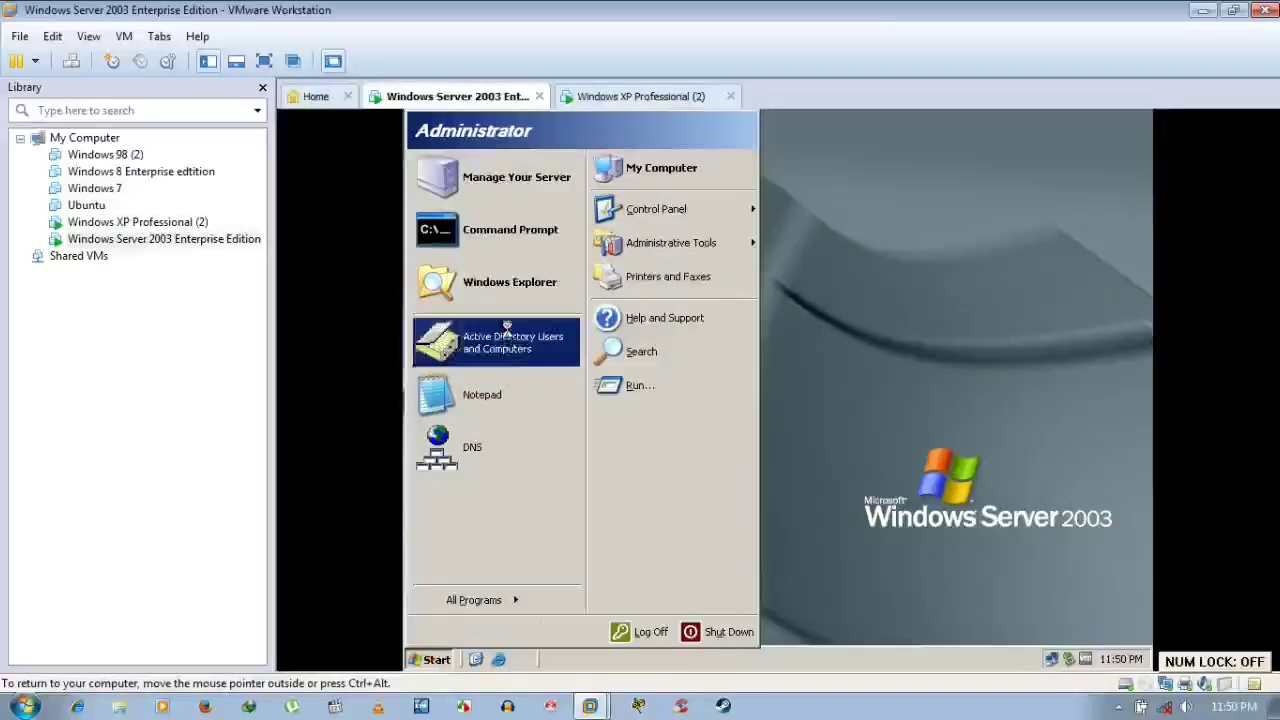
left_click(508, 335)
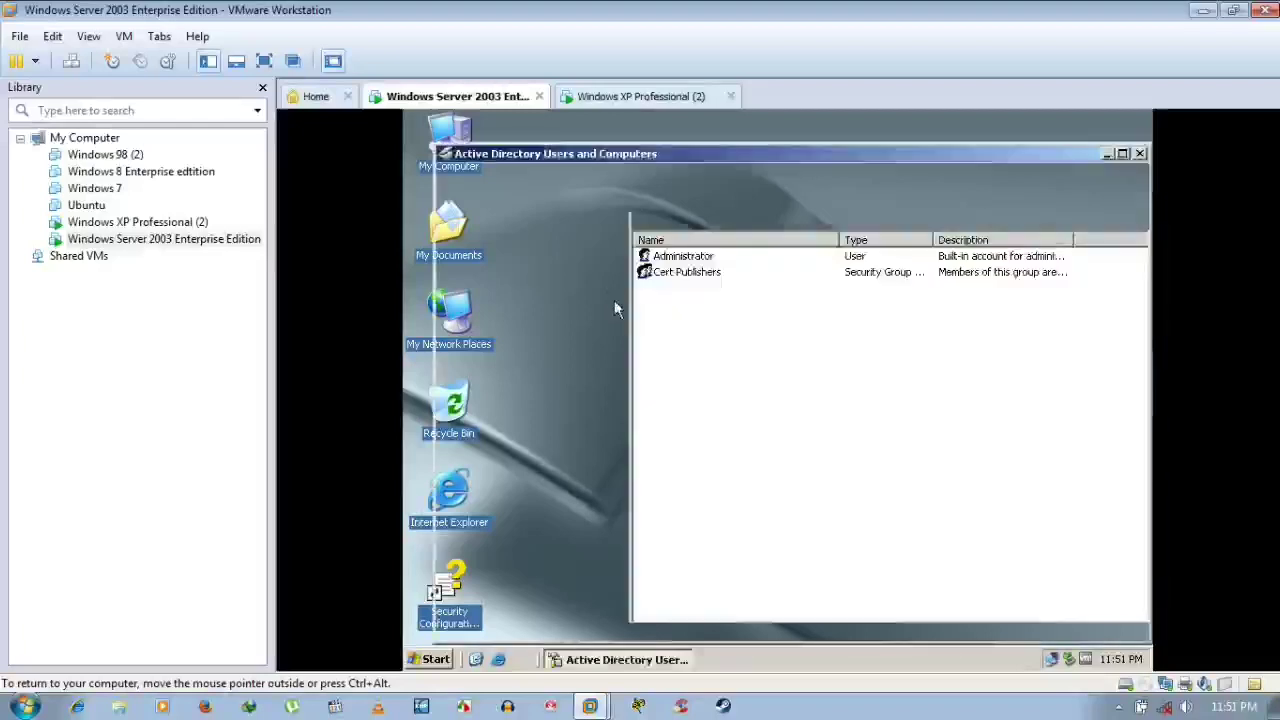
left_click(670, 258)
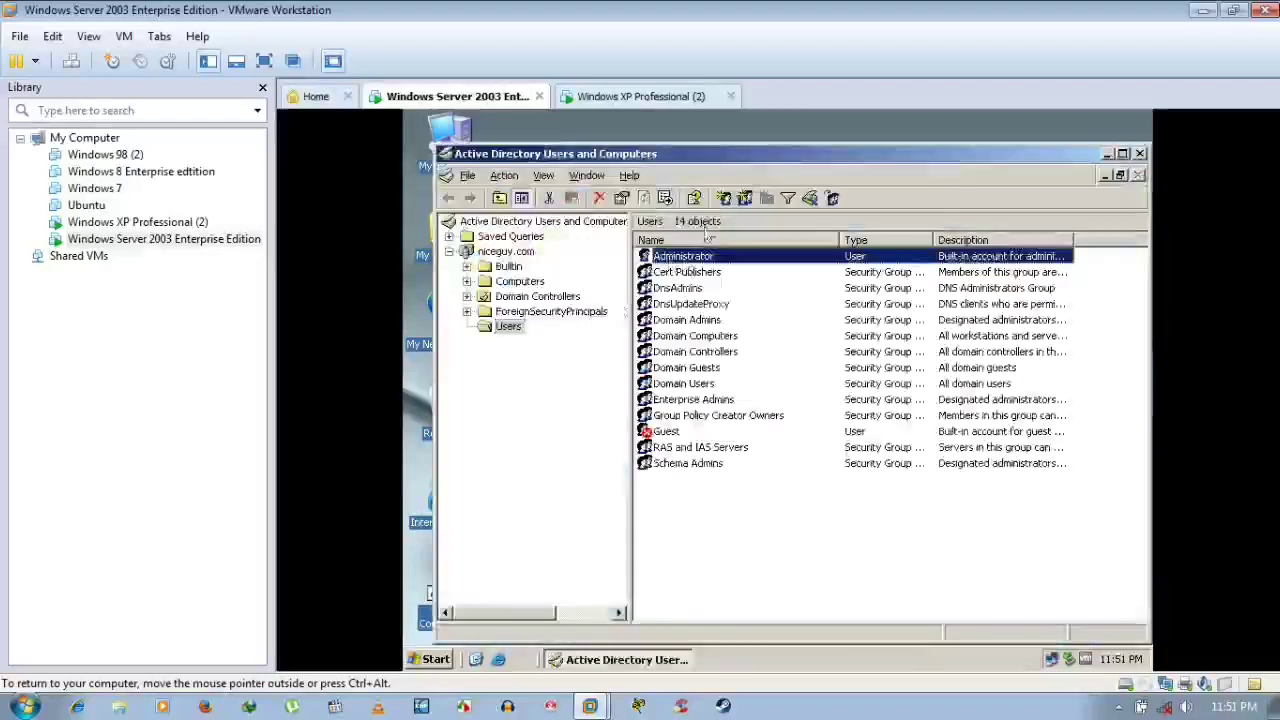
left_click(640, 96)
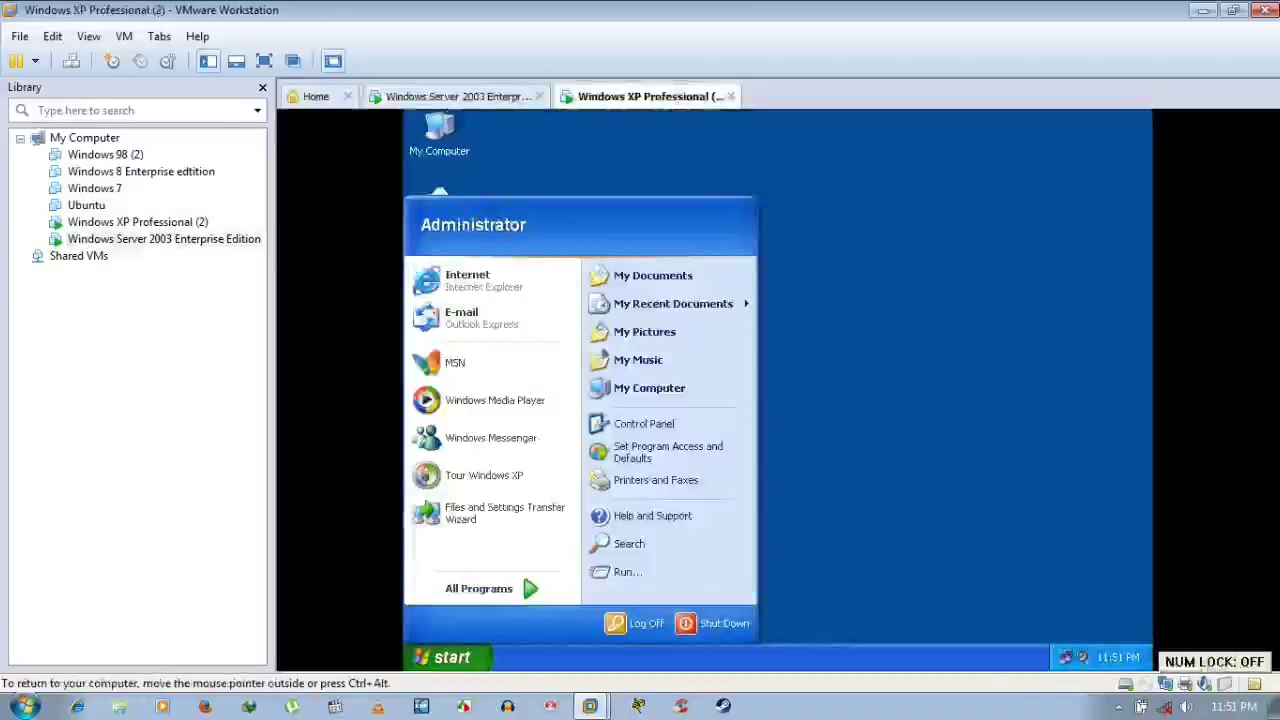
left_click(926, 262)
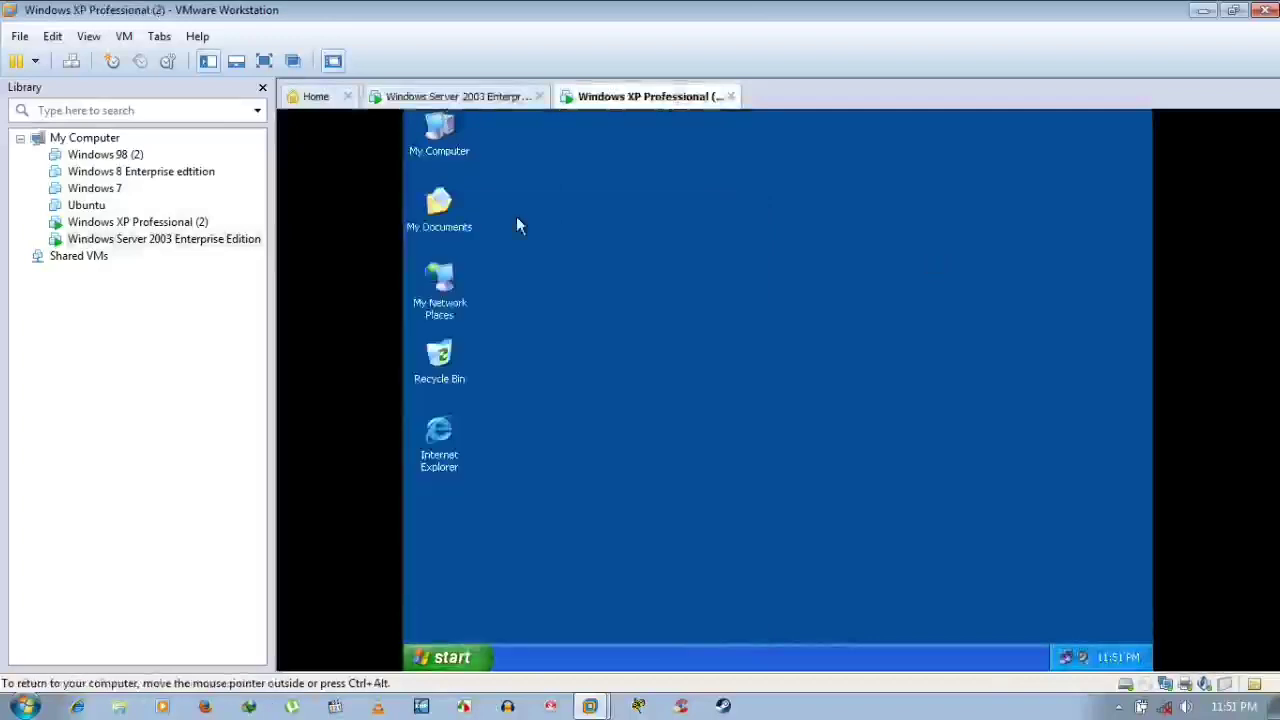
double_click(432, 136)
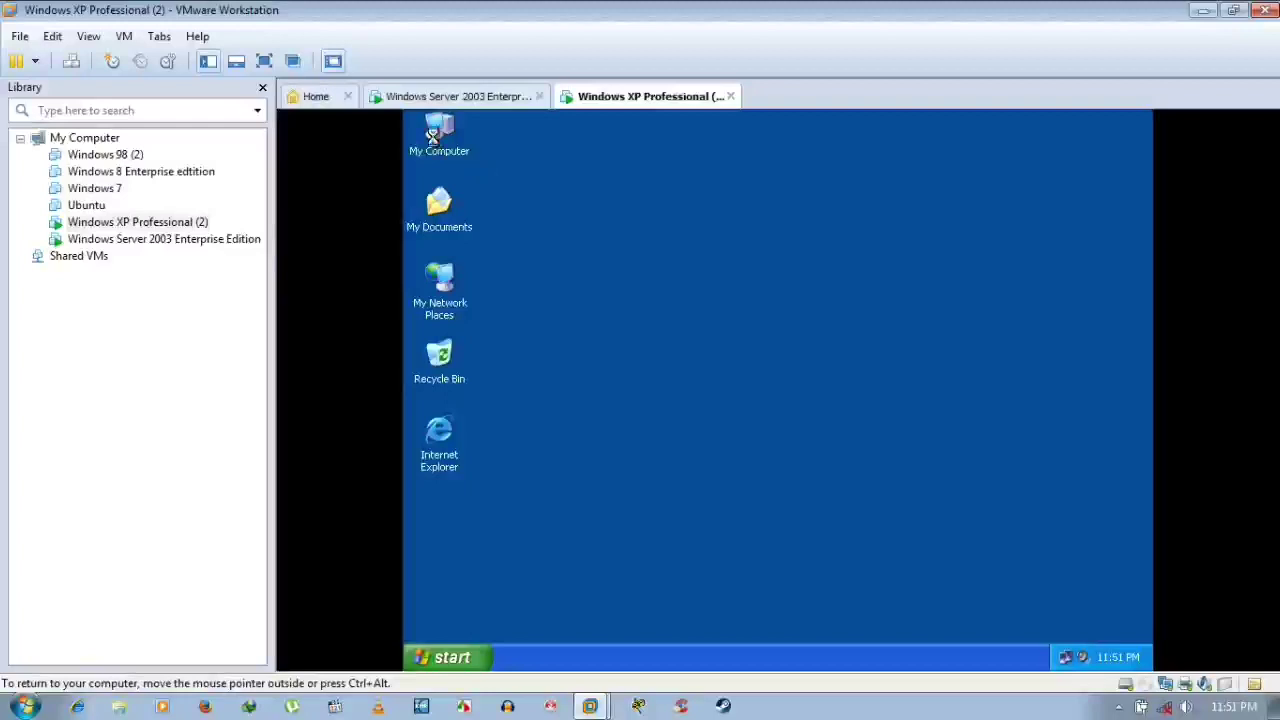
right_click(432, 136)
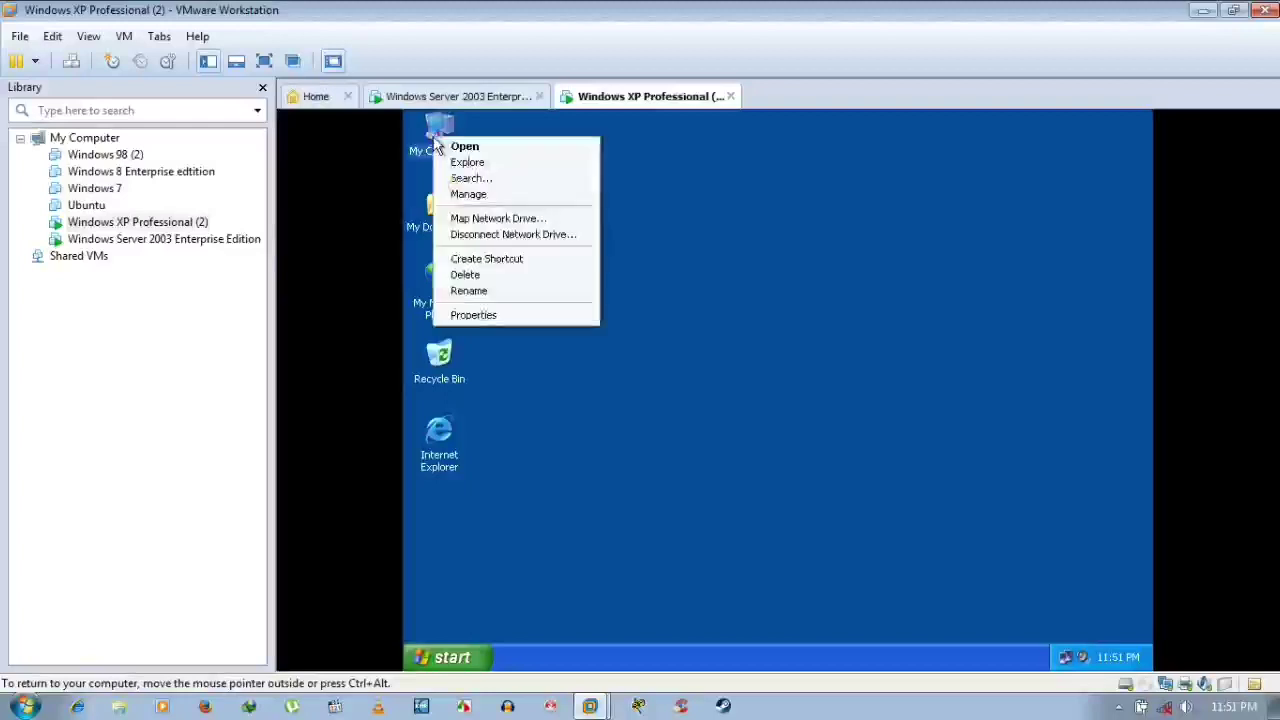
left_click(503, 315)
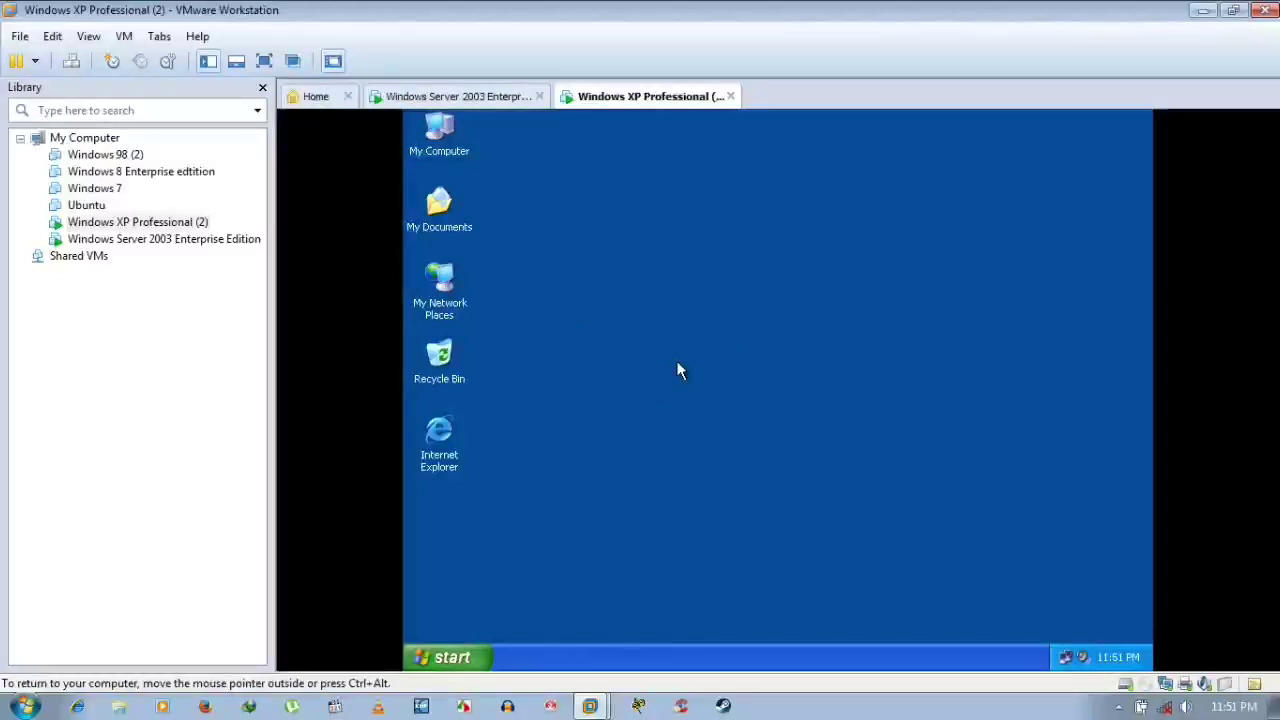
right_click(636, 284)
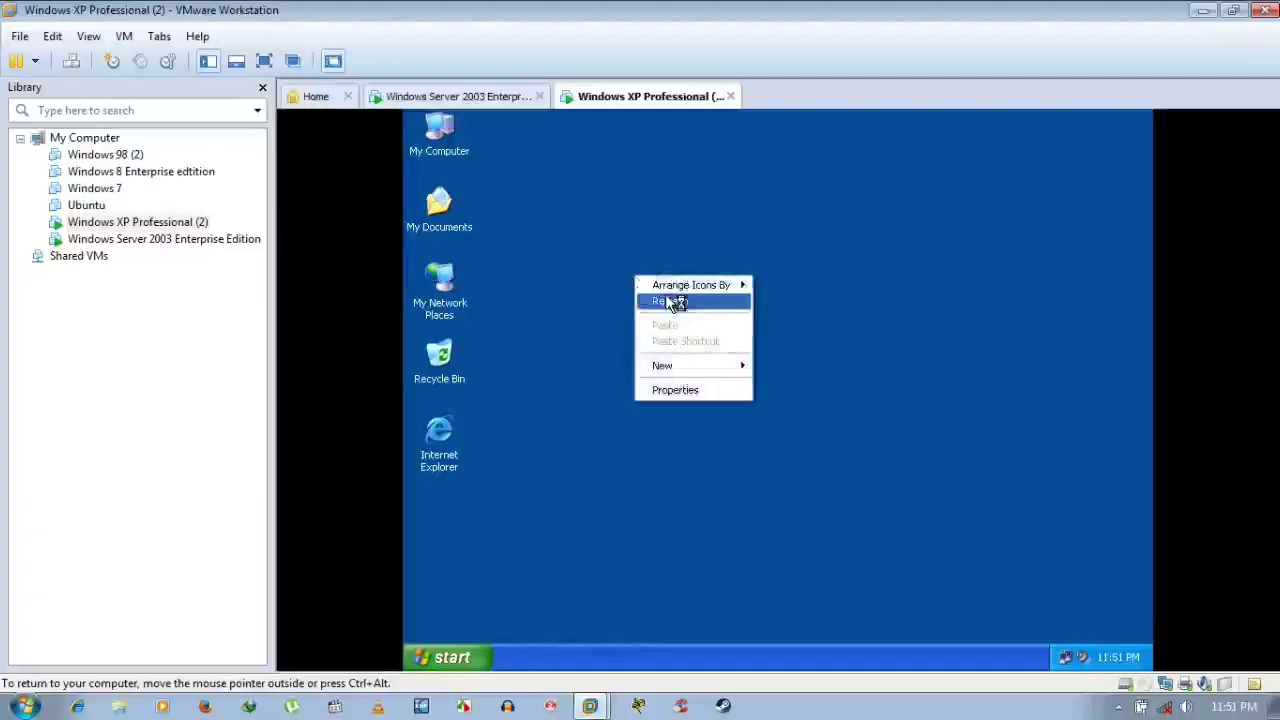
left_click(668, 297)
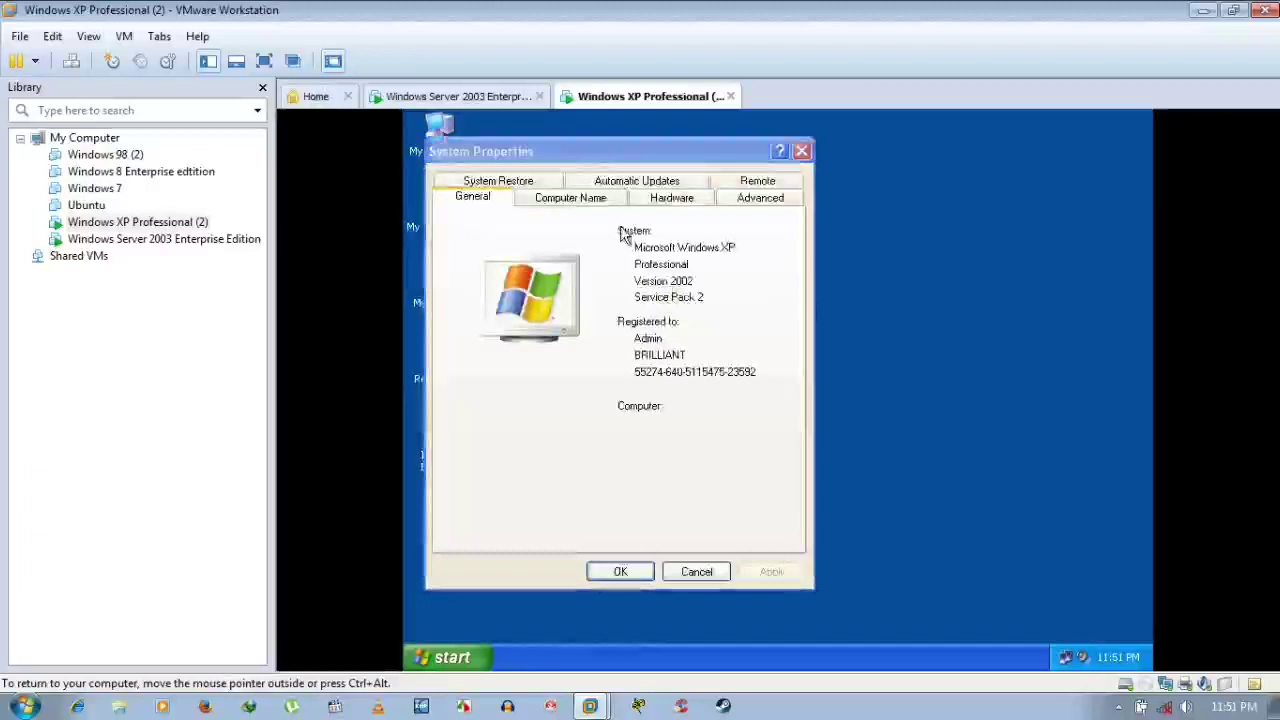
left_click(597, 198)
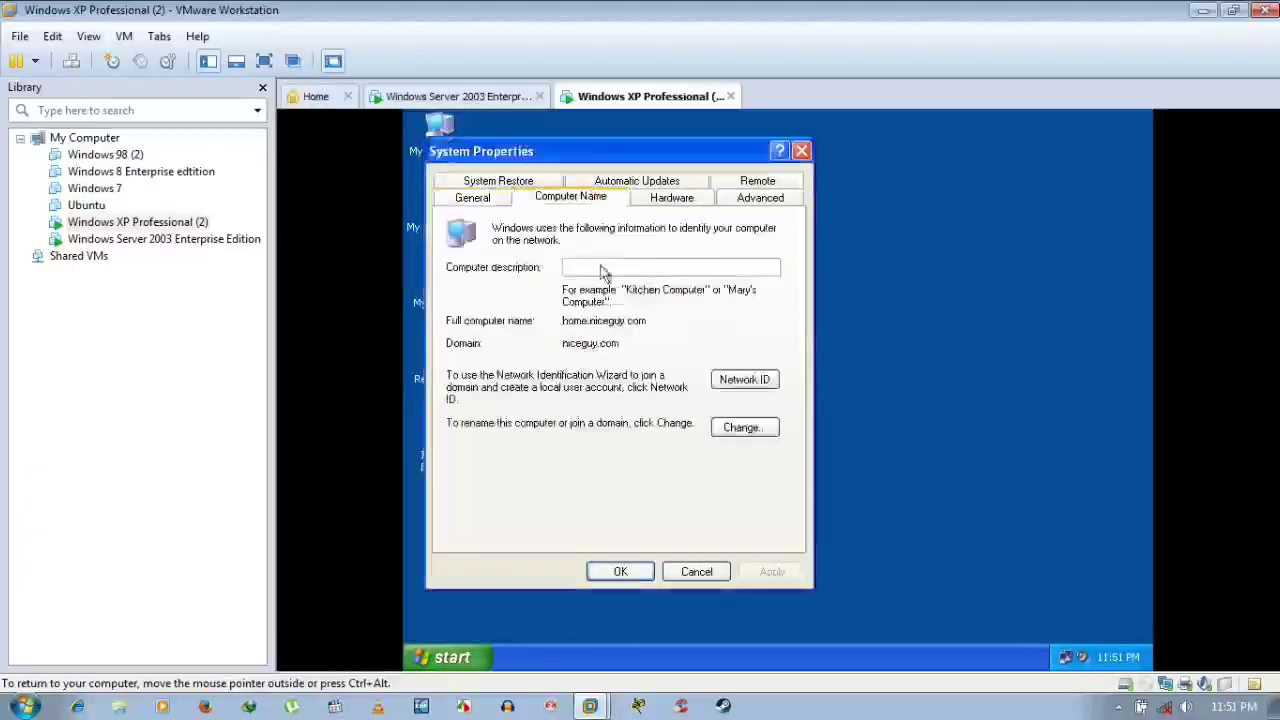
left_click(705, 576)
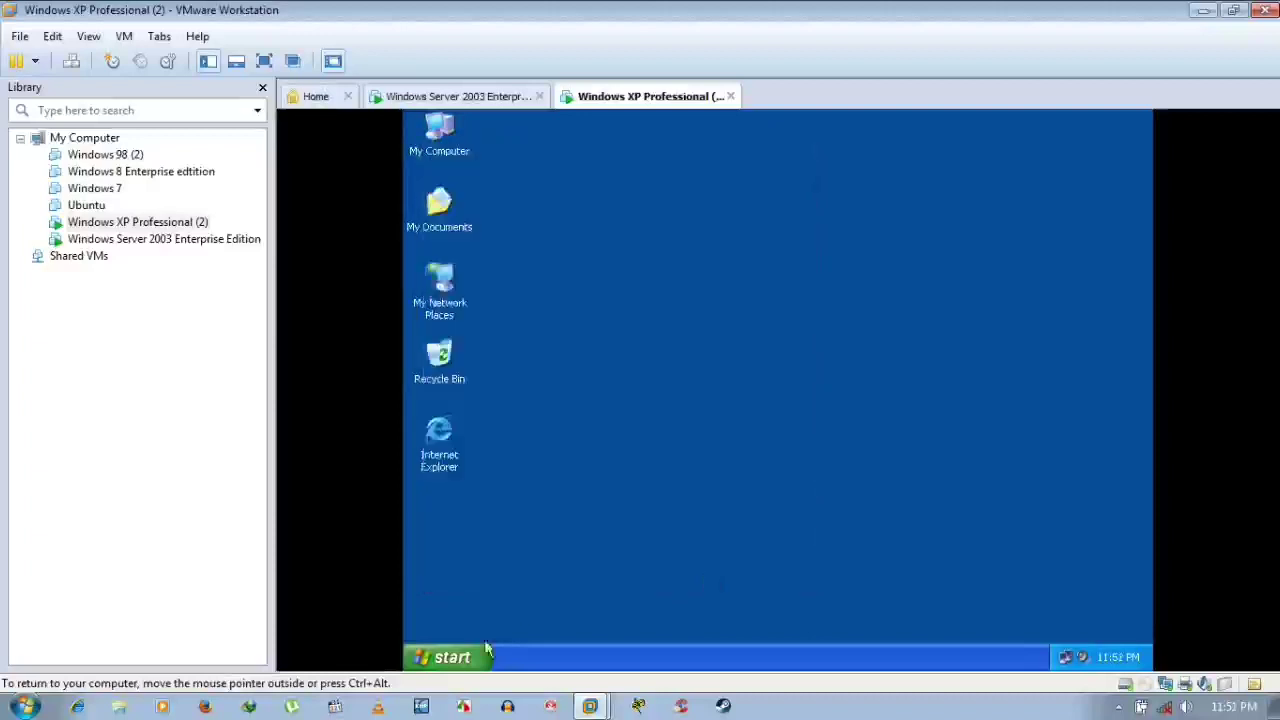
Shut down the Windows XP client and switch to the Windows Server 2003 machine
left_click(449, 660)
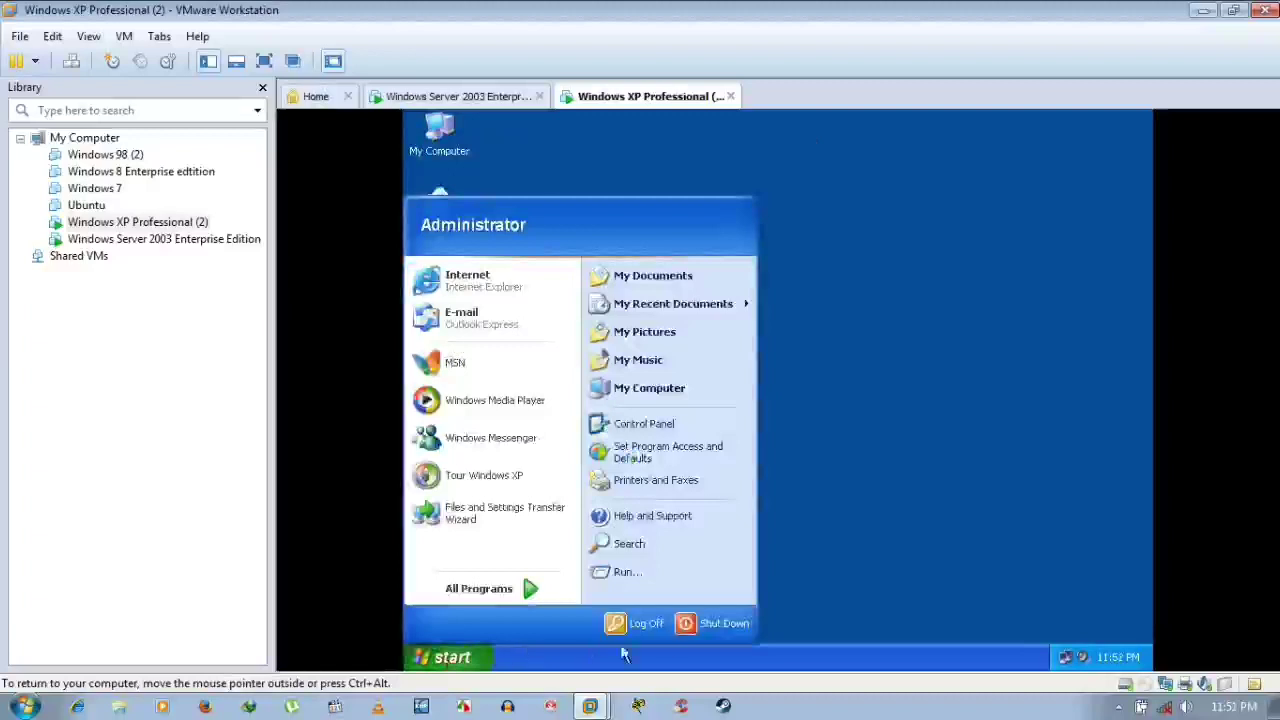
key("Escape")
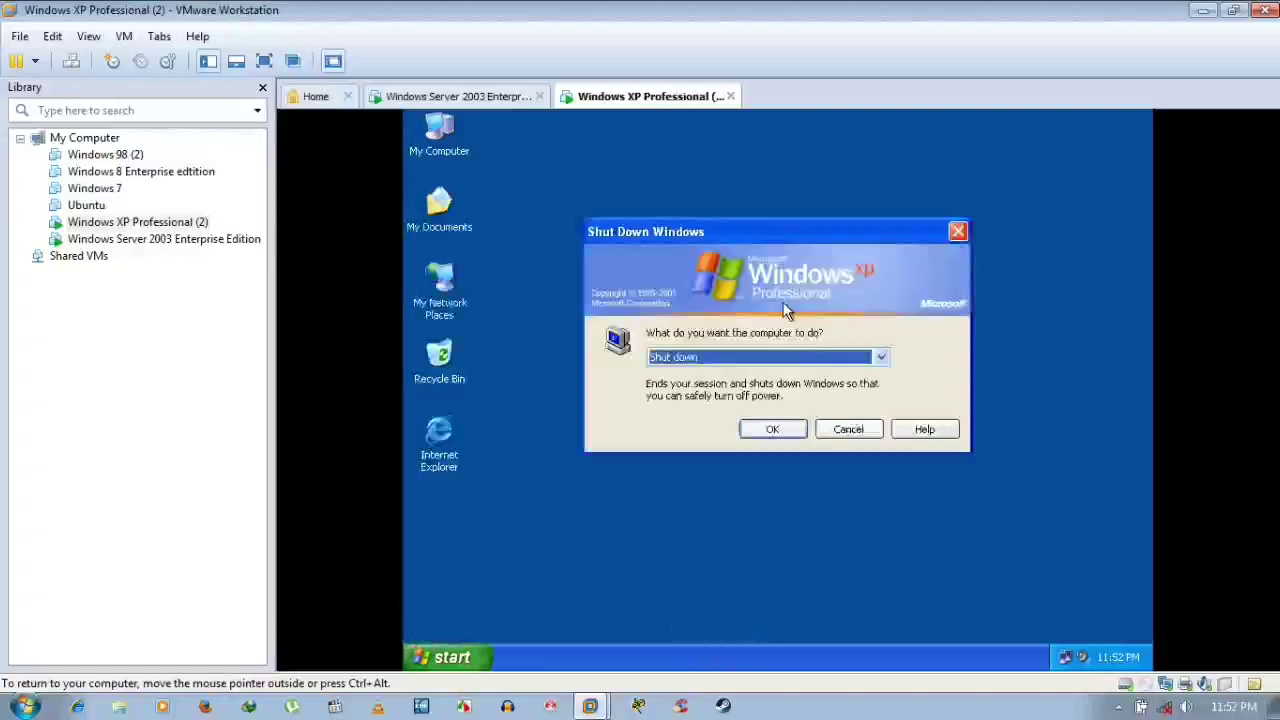
left_click(763, 433)
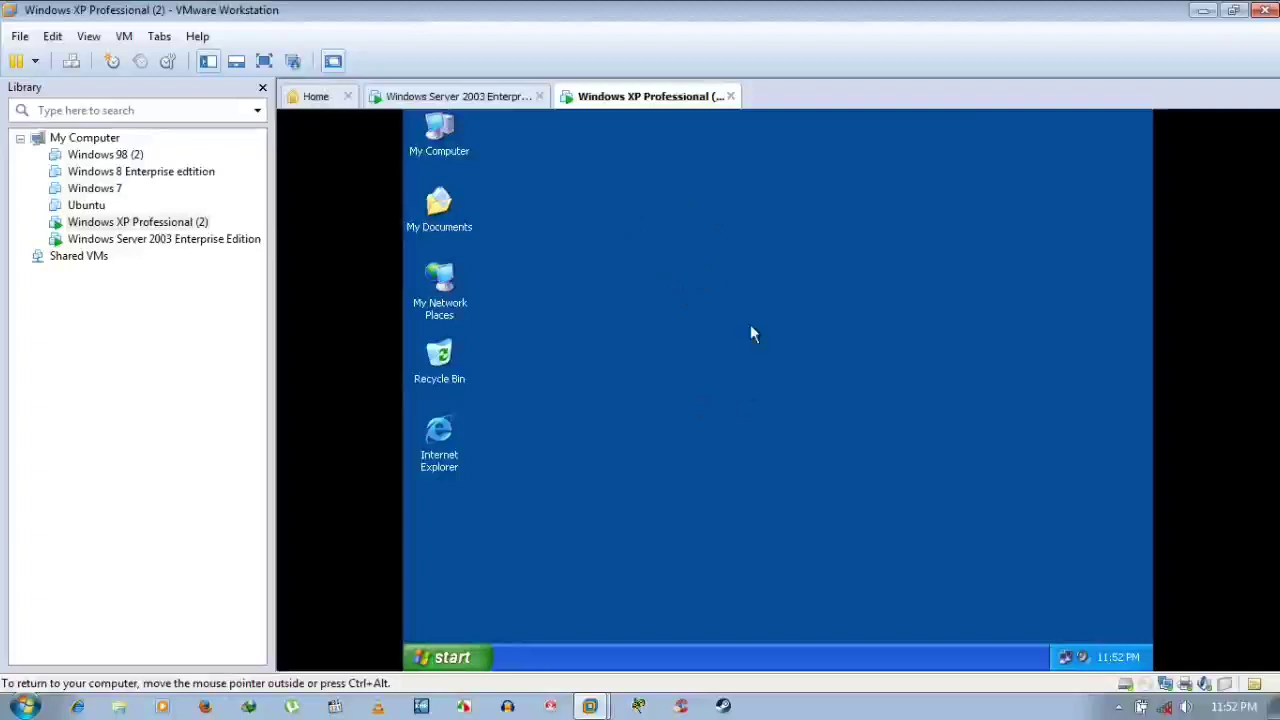
left_click(725, 272)
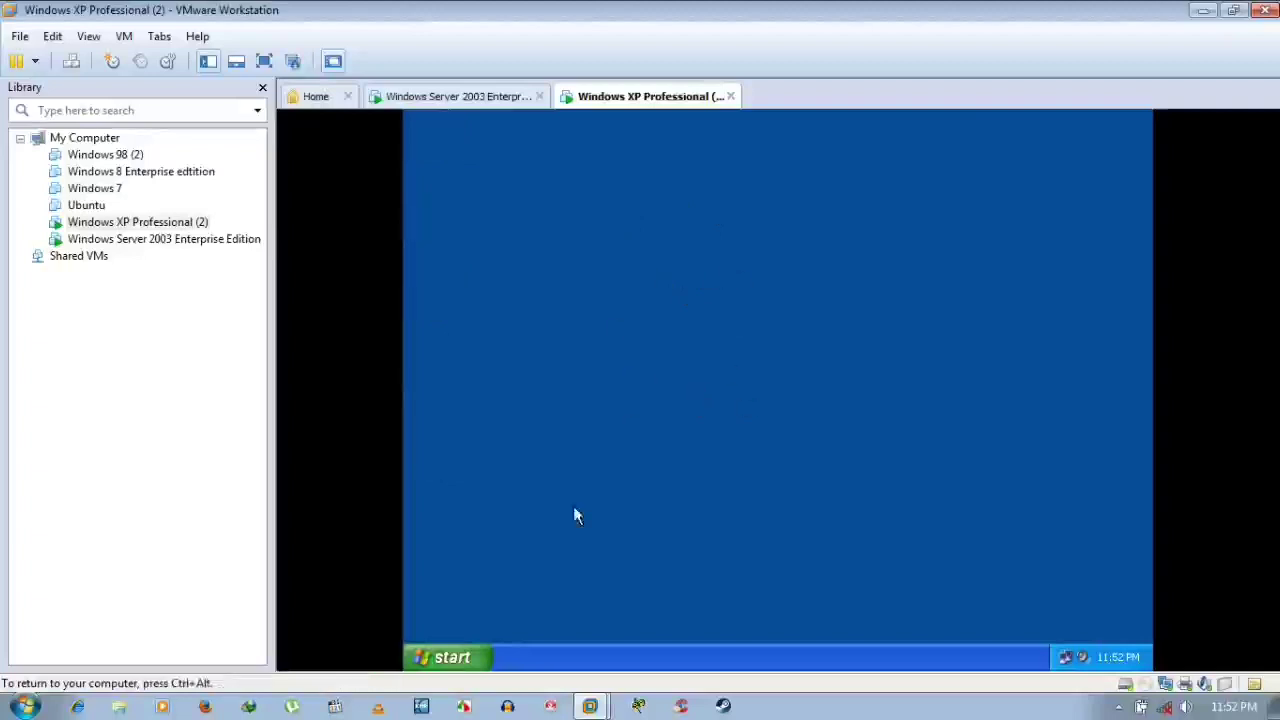
key("ctrl+alt")
left_click(482, 104)
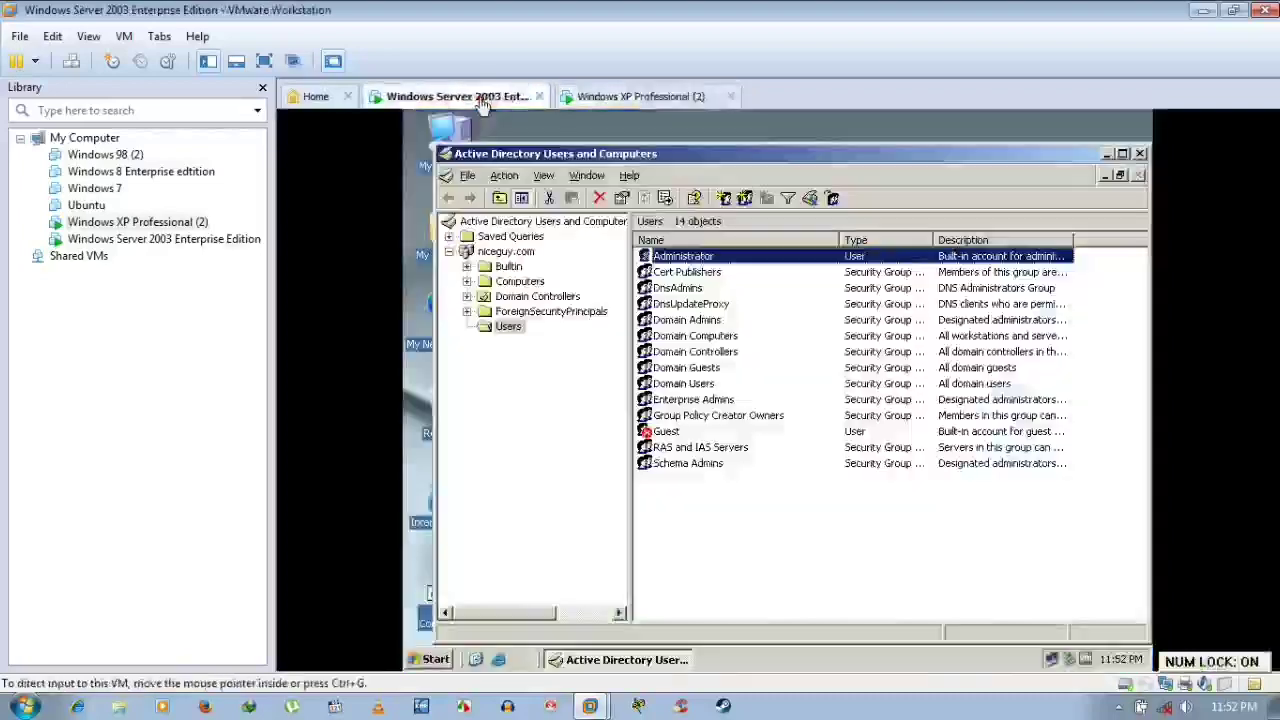
Close Active Directory Users and Computers and shut down the server as a planned shutdown with a comment
left_click(1139, 153)
left_click(438, 656)
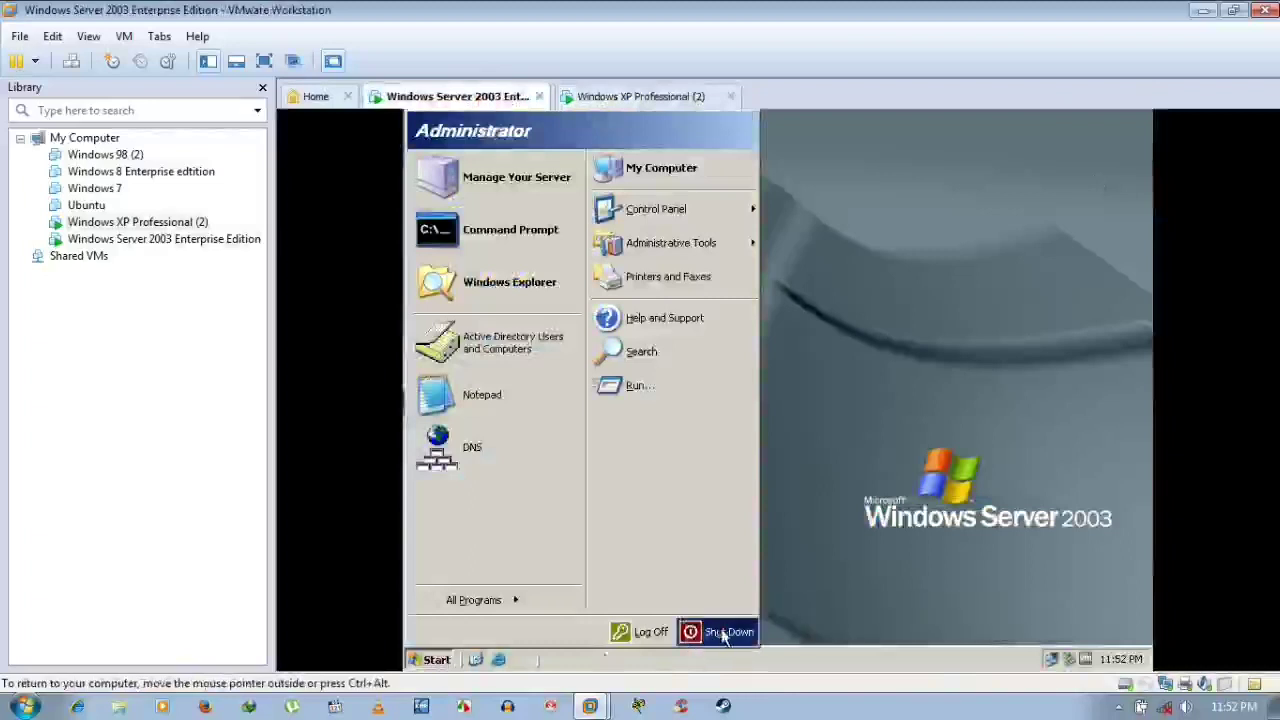
left_click(768, 388)
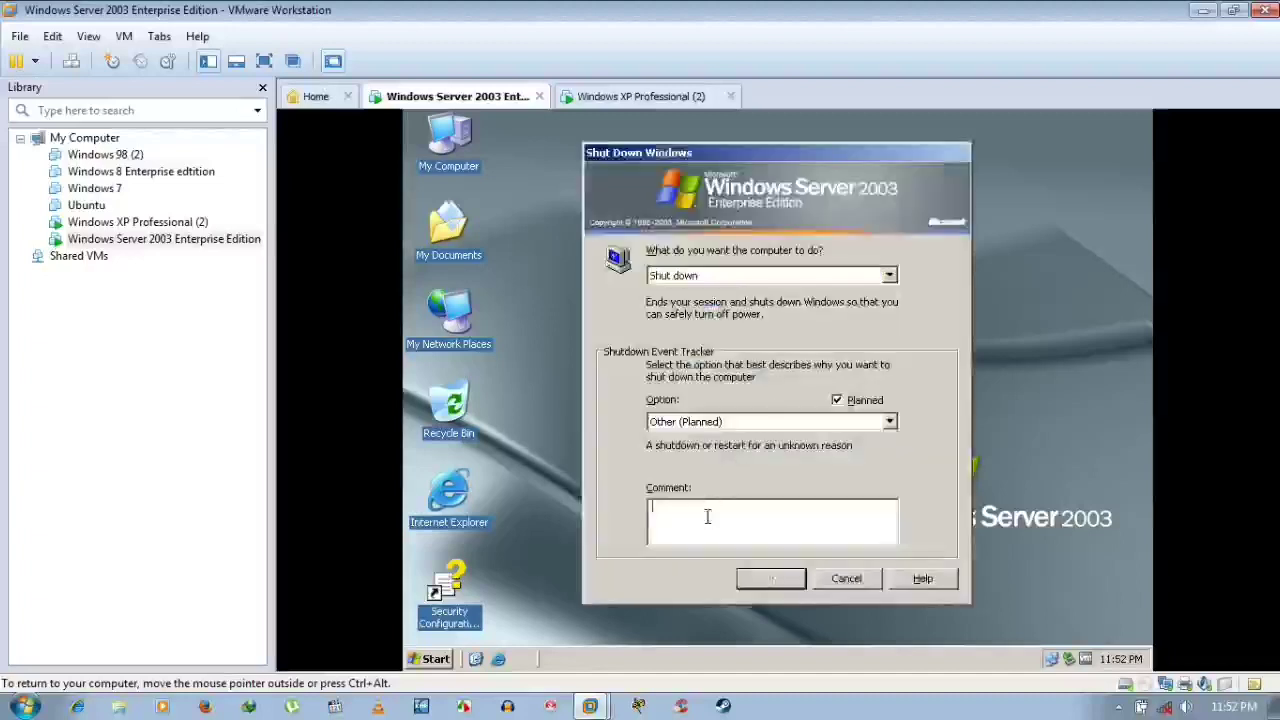
type("j")
left_click(765, 580)
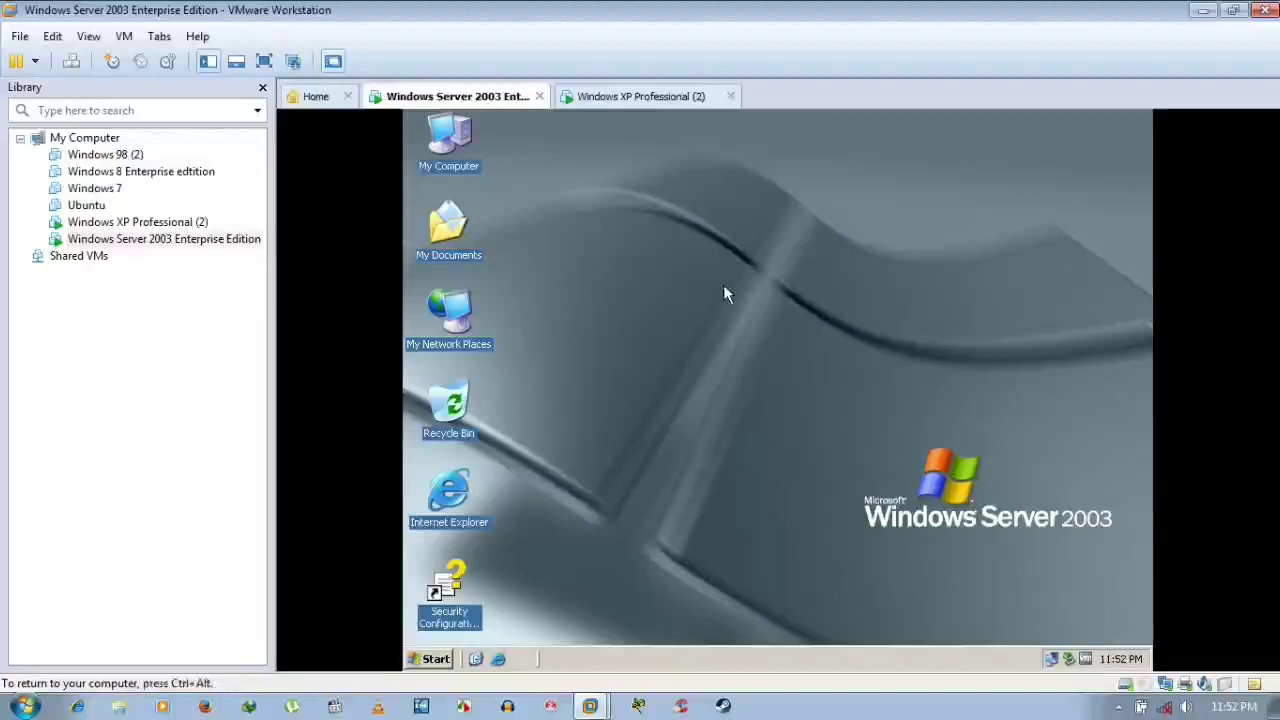
Check that the XP client is shutting down, return to the server, and show hidden host tray icons
left_click(678, 100)
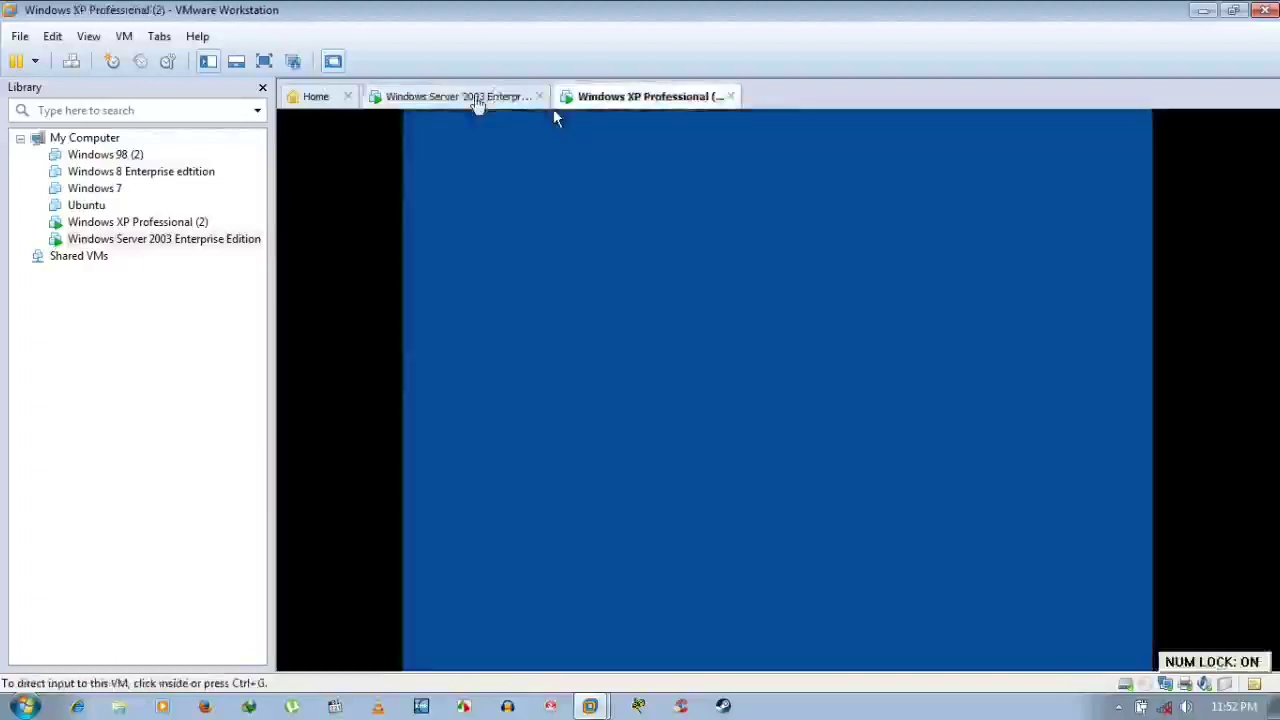
left_click(478, 100)
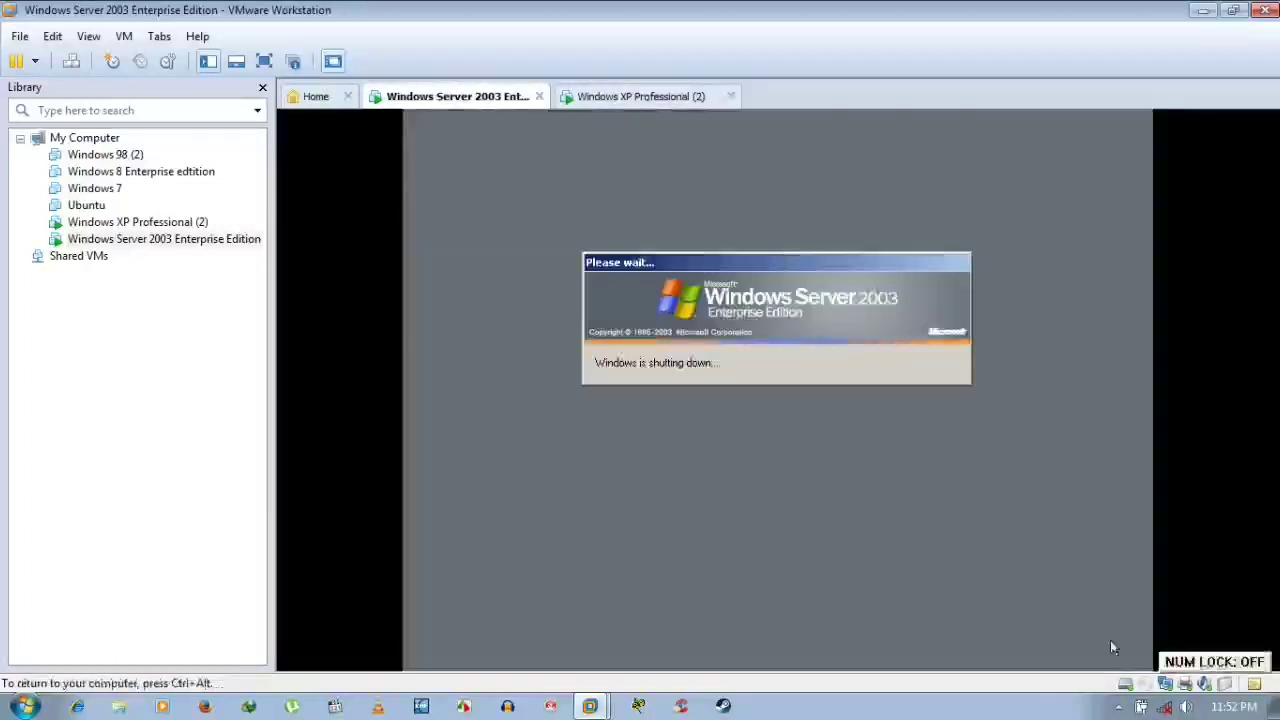
left_click(1118, 706)
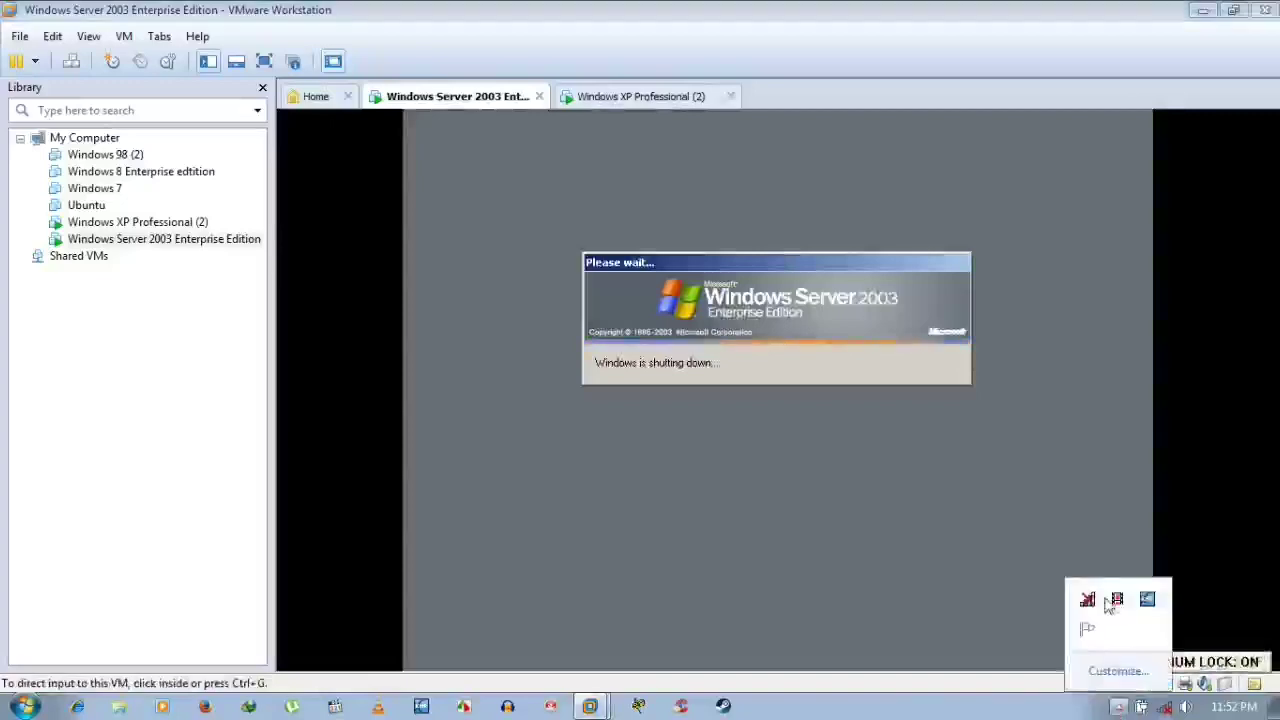